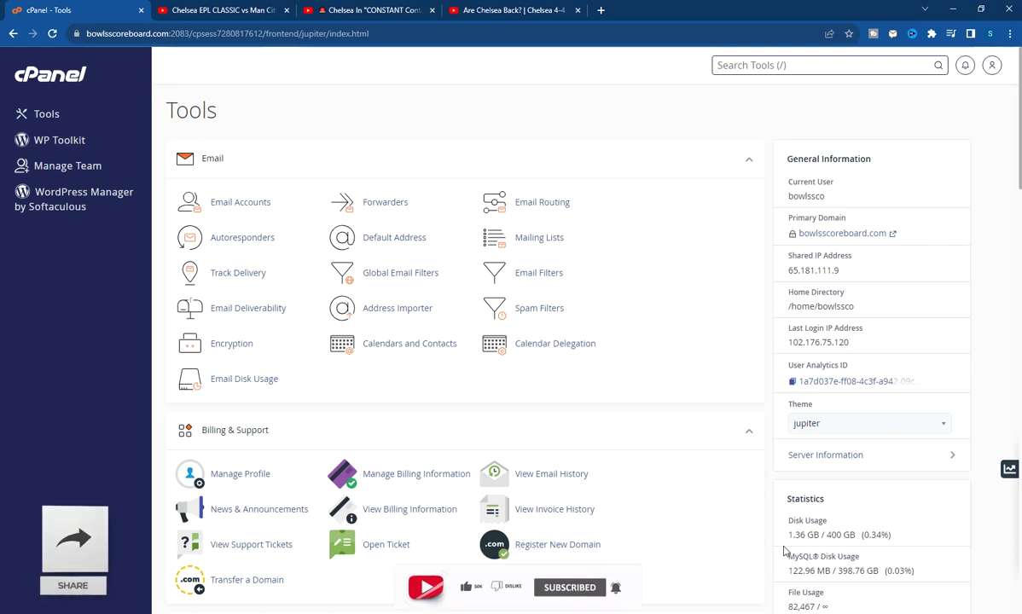
Open File Manager from the Files section of the cPanel Tools page
{"action": "key", "text": "slash"}
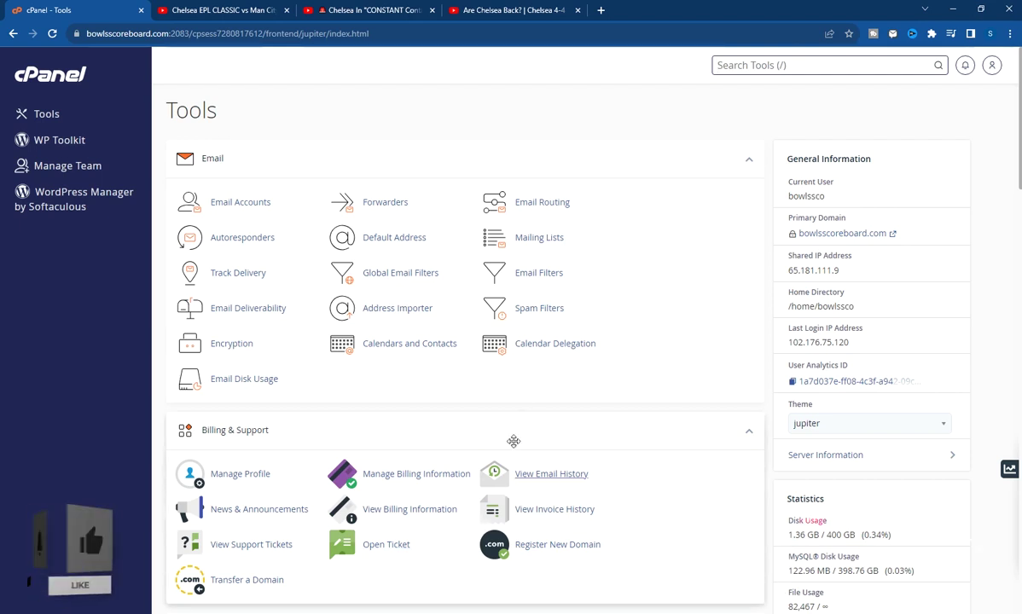
{"action": "scroll", "coordinate": [553, 404], "scroll_direction": "down", "scroll_amount": 3}
{"action": "scroll", "coordinate": [553, 404], "scroll_direction": "down", "scroll_amount": 2}
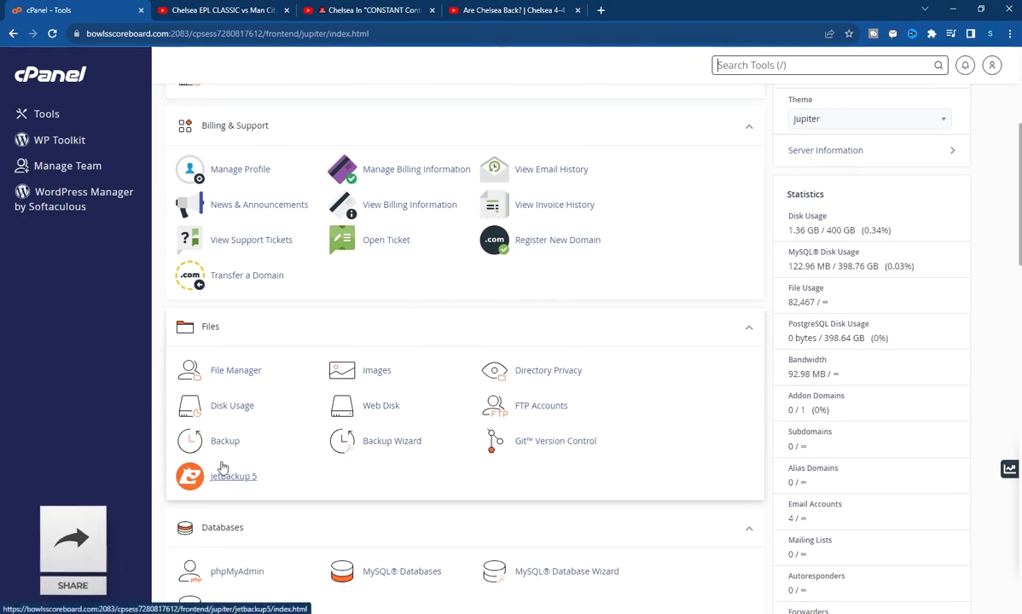
{"action": "scroll", "coordinate": [205, 399], "scroll_direction": "down", "scroll_amount": 1}
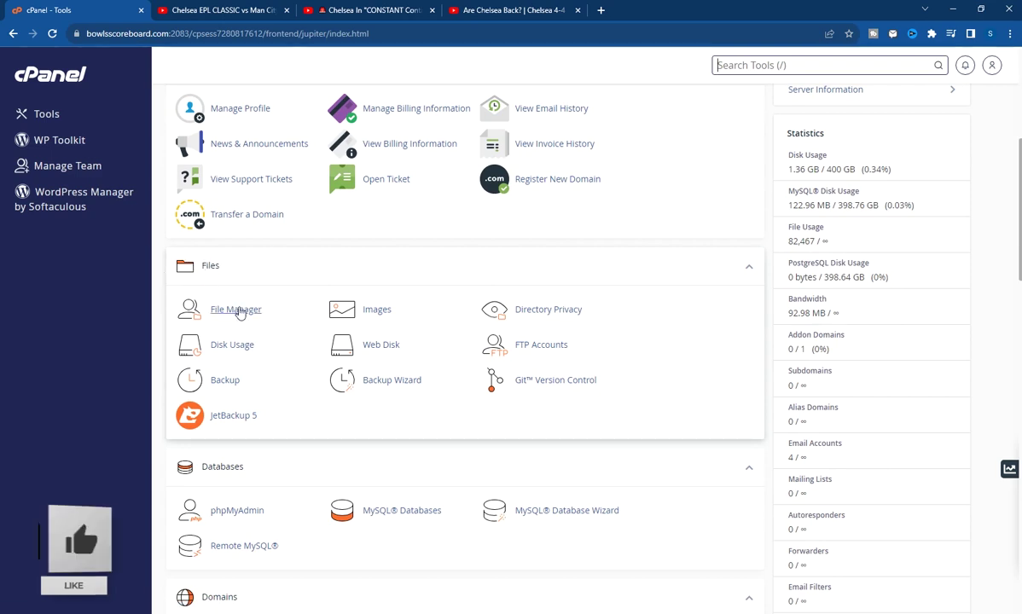
{"action": "left_click", "coordinate": [239, 310]}
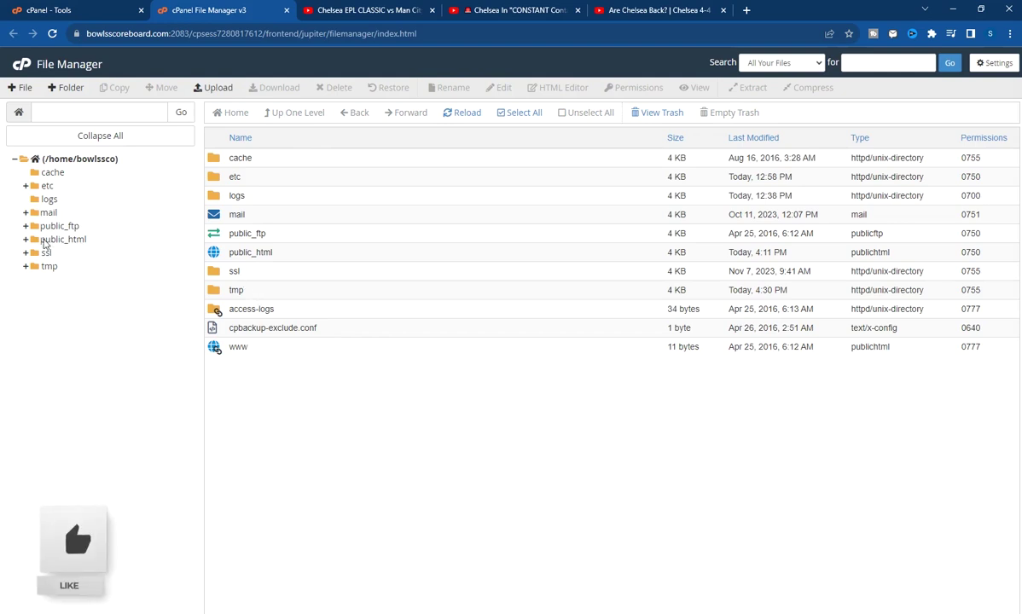
Create a folder named 'shortener' inside public_html and open it
{"action": "left_click", "coordinate": [57, 238]}
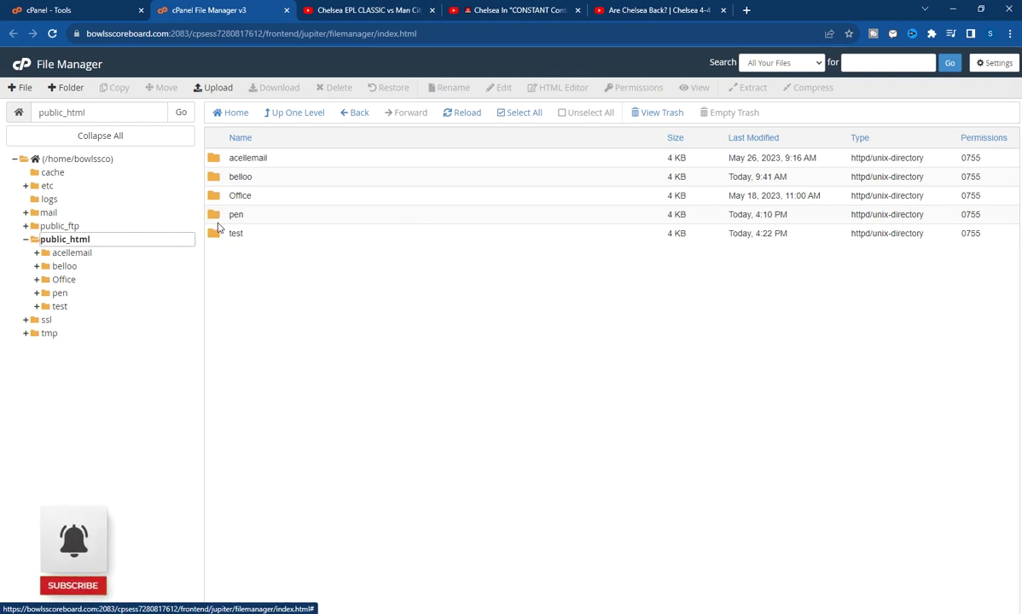
{"action": "left_click", "coordinate": [65, 242]}
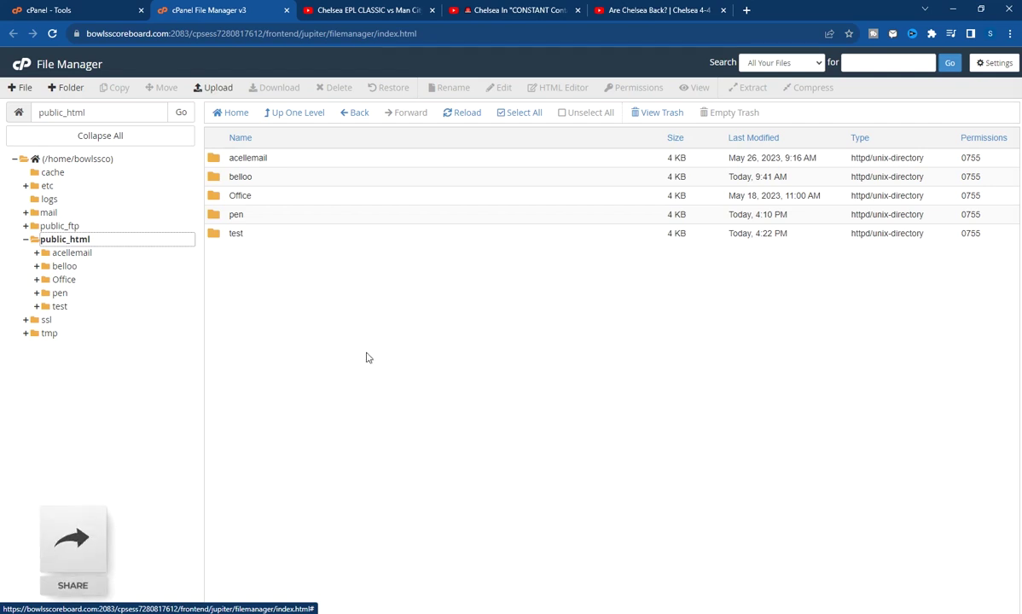
{"action": "left_click", "coordinate": [64, 87]}
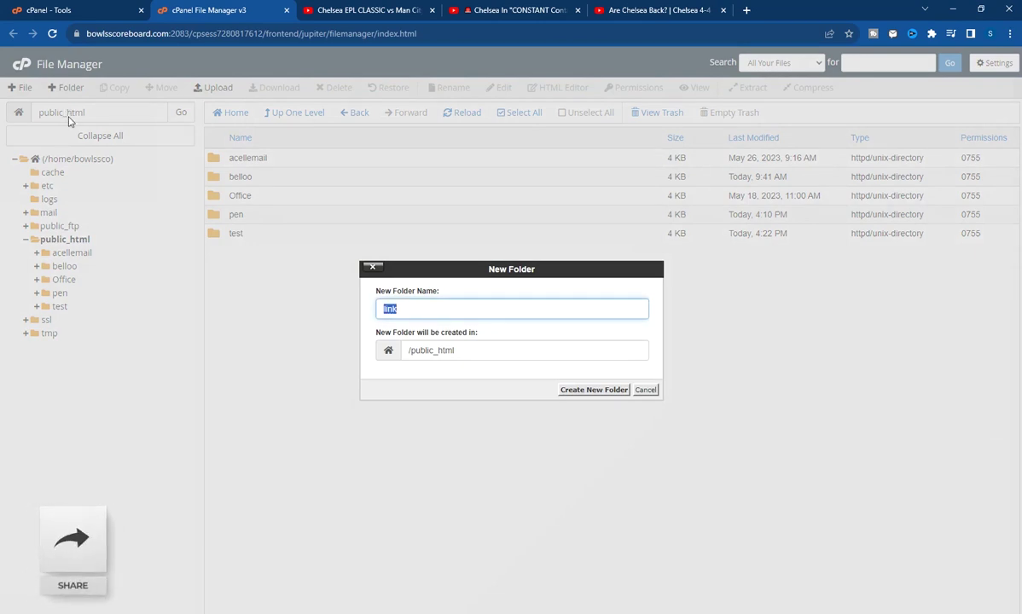
{"action": "type", "text": "s"}
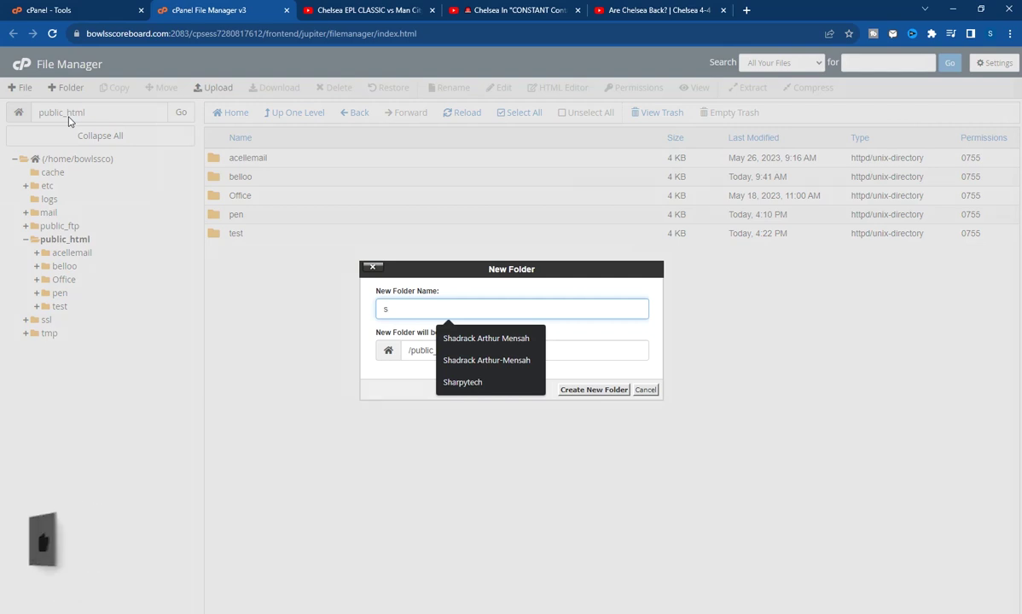
{"action": "type", "text": "hortener"}
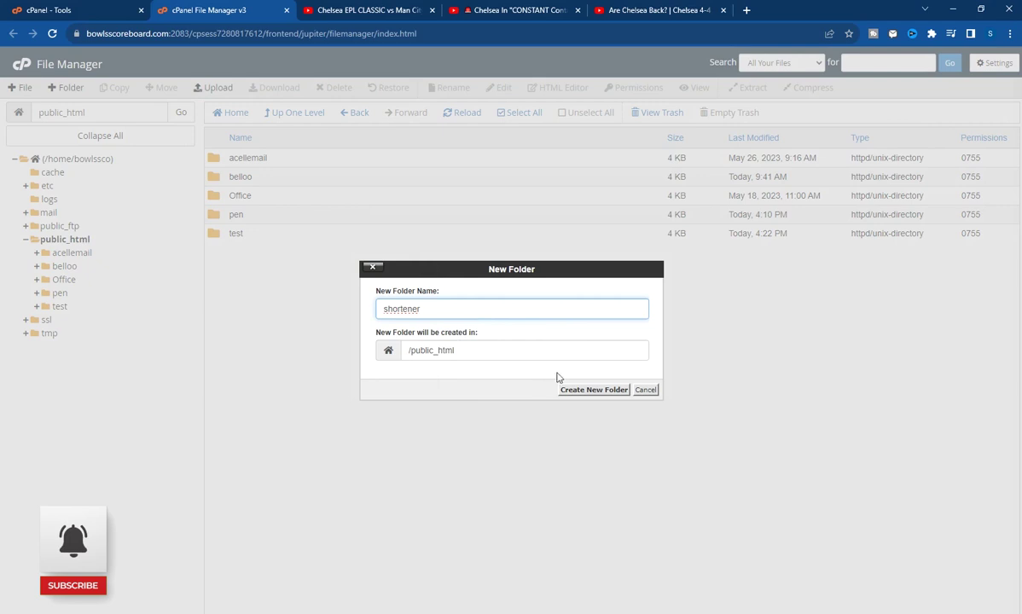
{"action": "left_click", "coordinate": [593, 390]}
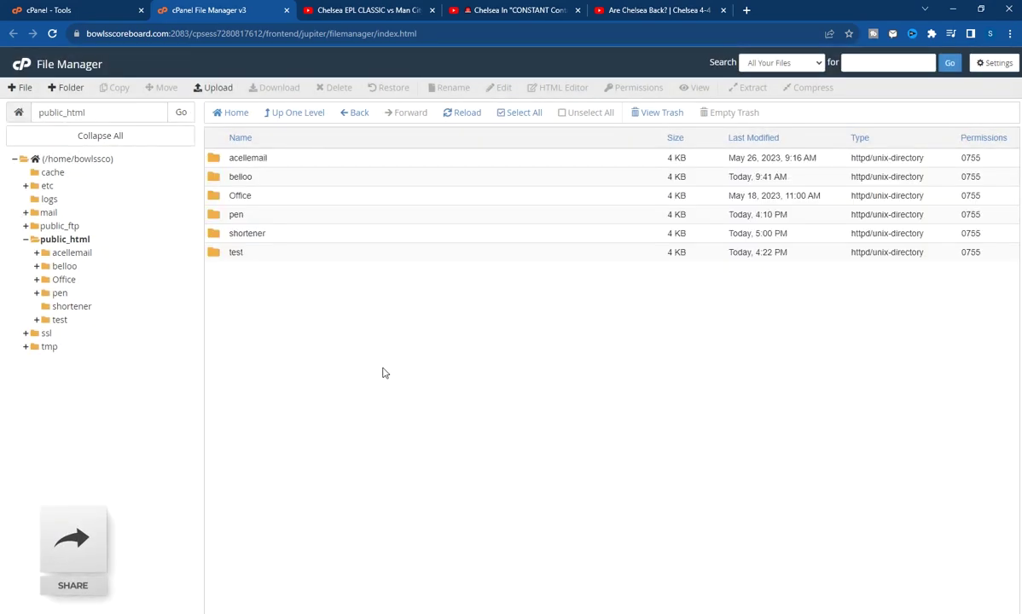
{"action": "double_click", "coordinate": [281, 232]}
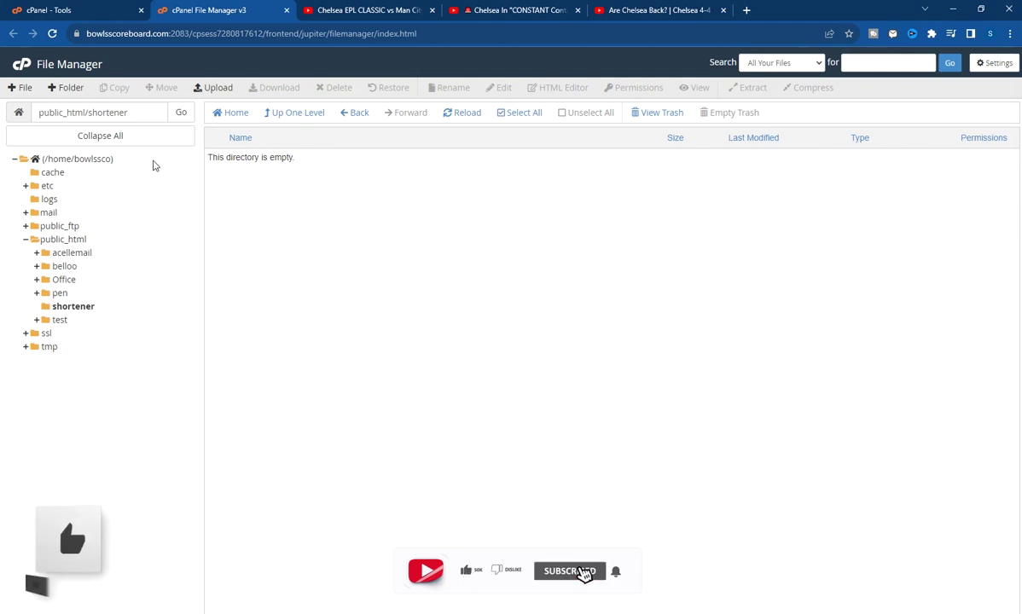
Upload website.zip (121.89 MB) into public_html/shortener, then go back to the shortener folder
{"action": "left_click", "coordinate": [208, 88]}
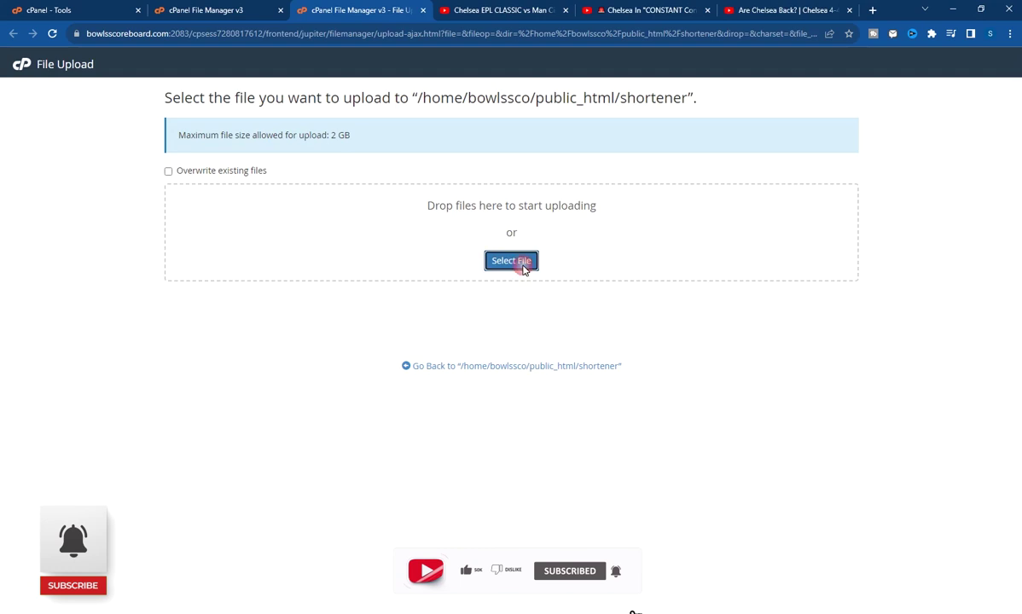
{"action": "left_click", "coordinate": [517, 262]}
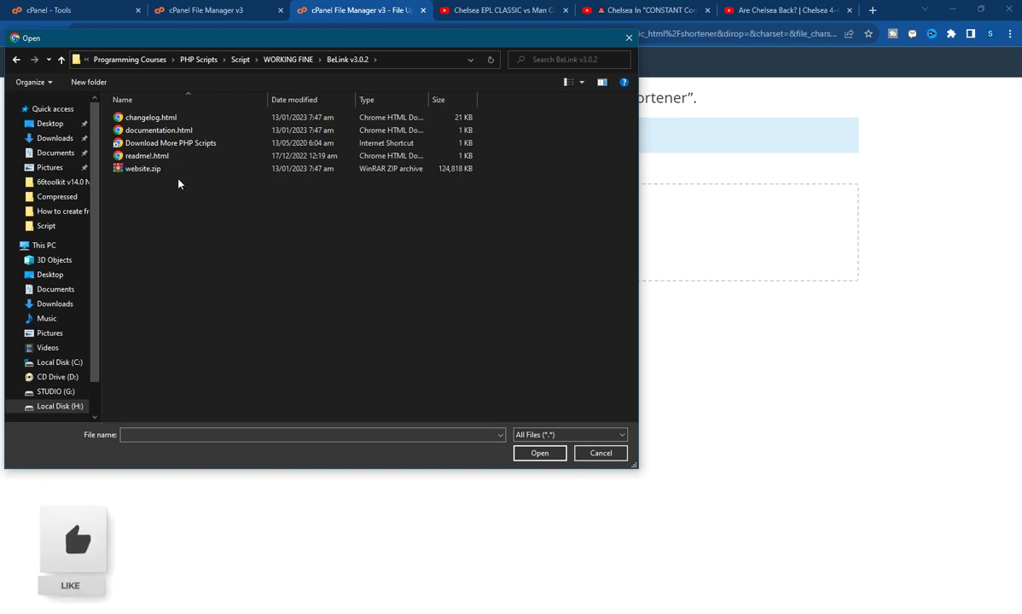
{"action": "left_click", "coordinate": [143, 169]}
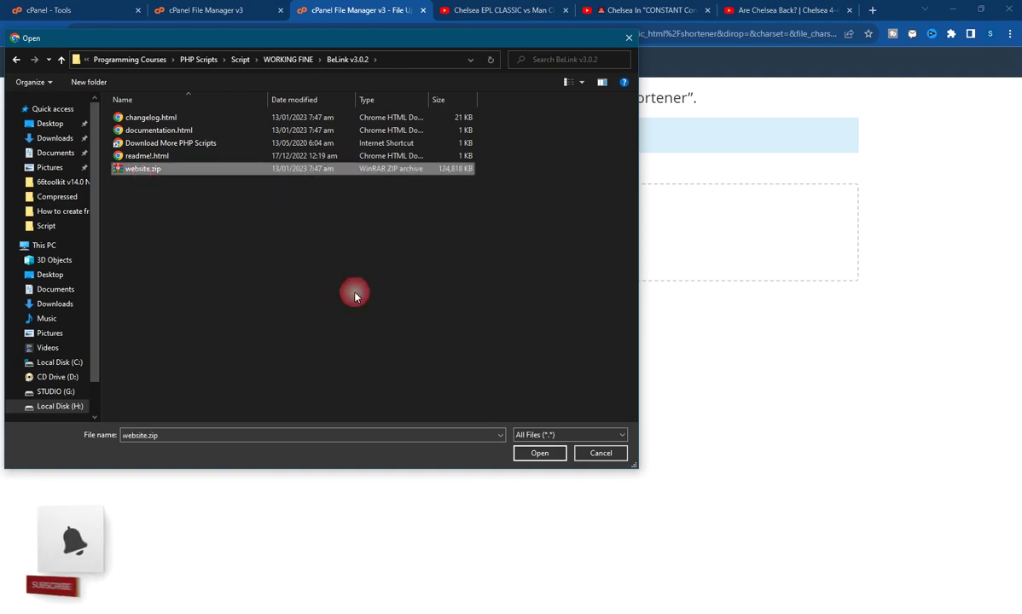
{"action": "left_click", "coordinate": [539, 453]}
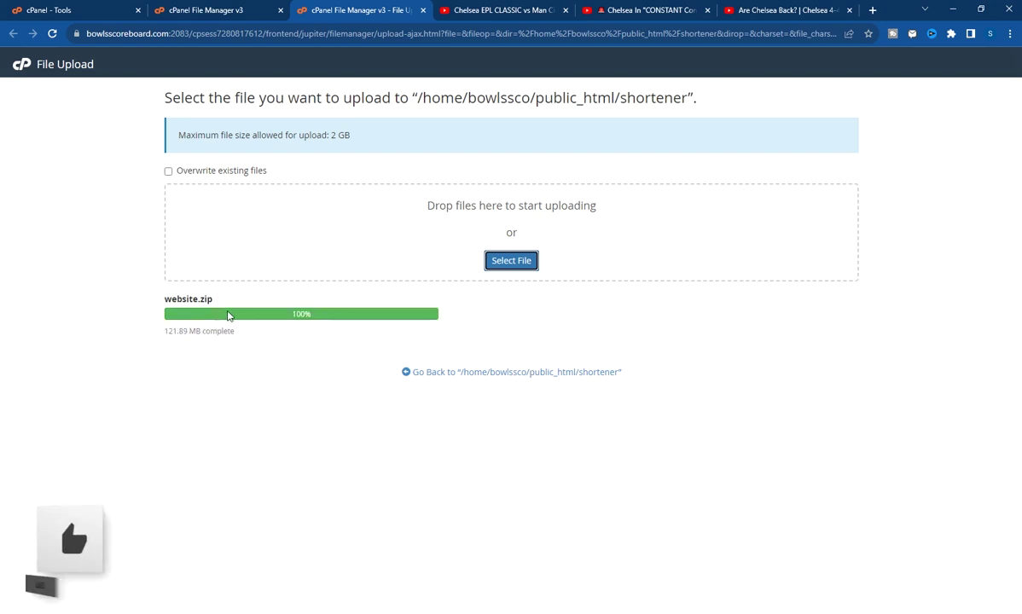
{"action": "left_click_drag", "start_coordinate": [159, 341], "coordinate": [182, 335]}
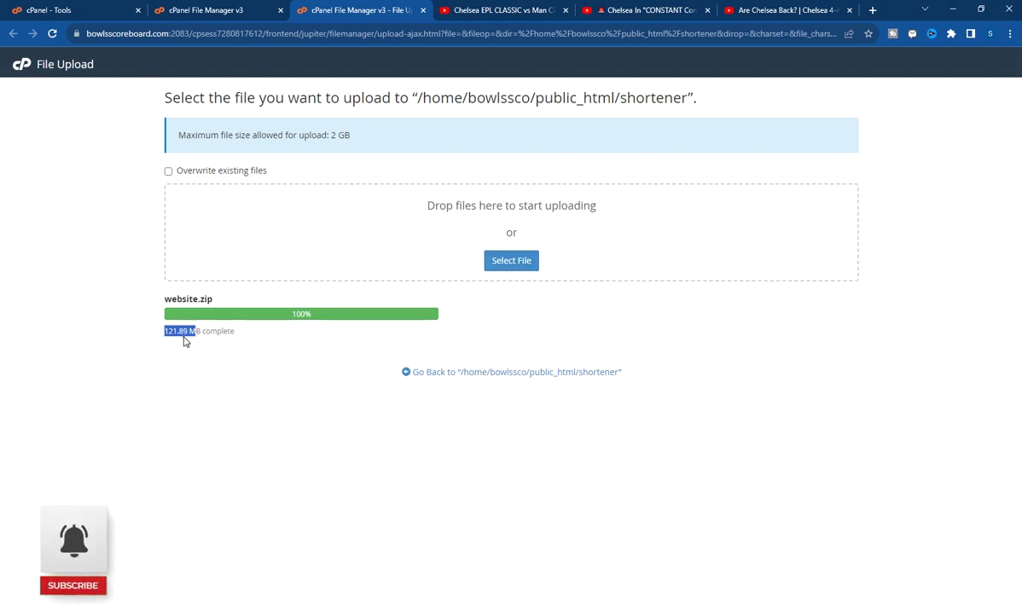
{"action": "left_click", "coordinate": [190, 341]}
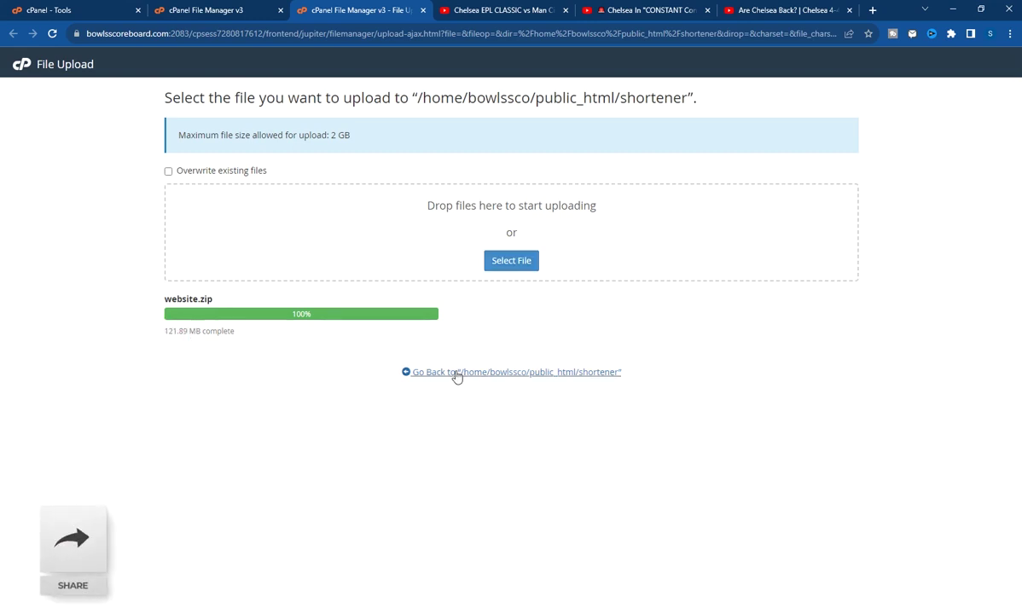
{"action": "left_click", "coordinate": [597, 372]}
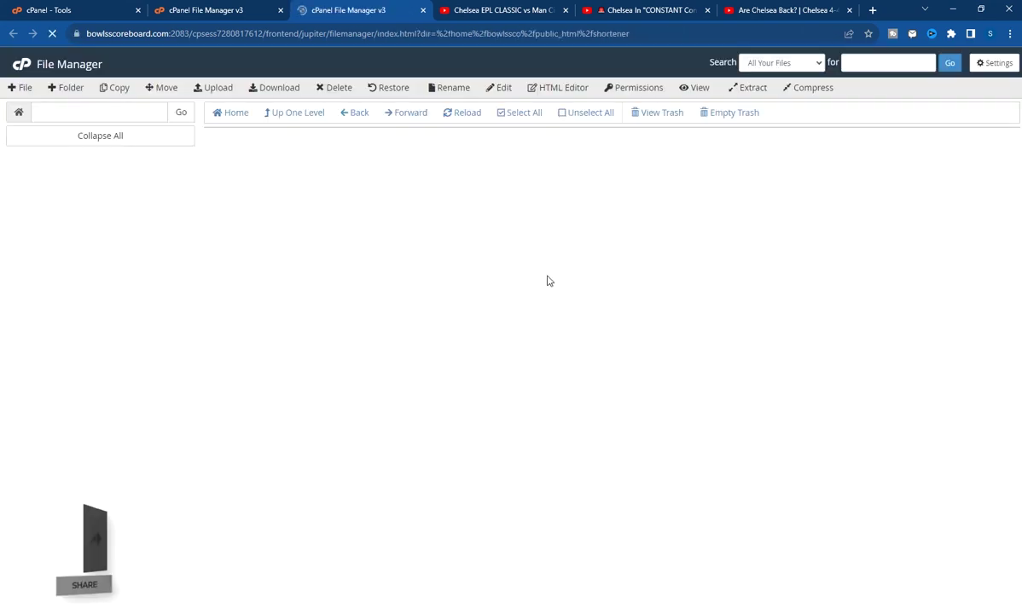
Extract website.zip into the shortener folder and reload the listing to show the files
{"action": "left_click", "coordinate": [252, 154]}
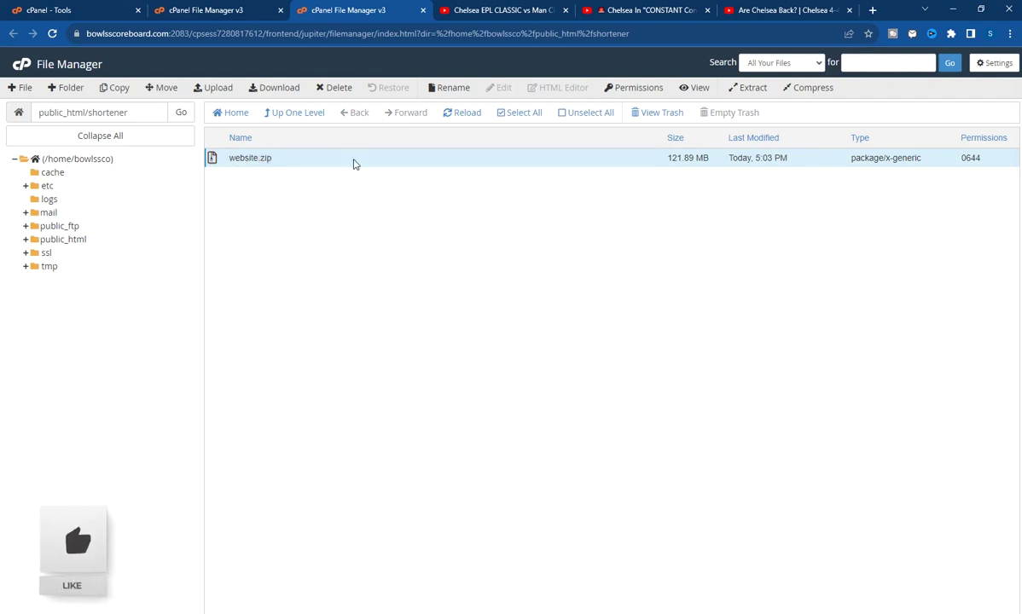
{"action": "double_click", "coordinate": [256, 157]}
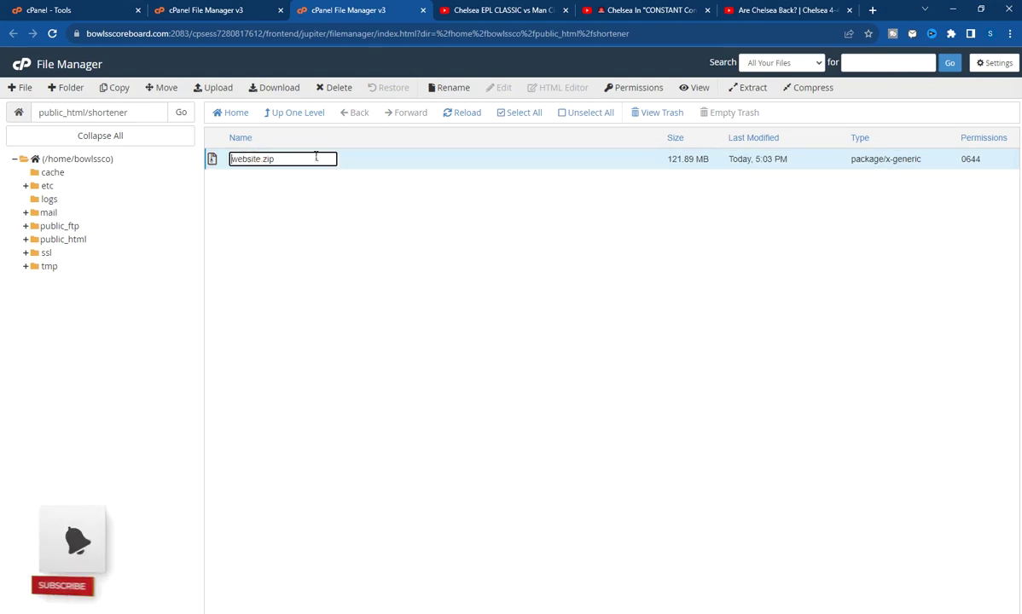
{"action": "left_click", "coordinate": [372, 166]}
{"action": "left_click", "coordinate": [262, 163]}
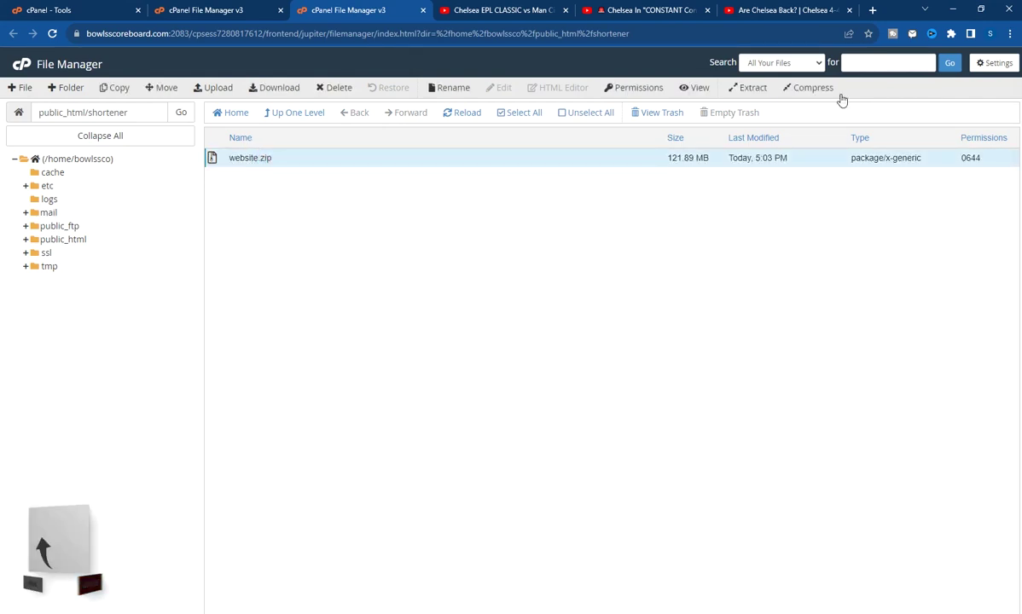
{"action": "left_click", "coordinate": [751, 91]}
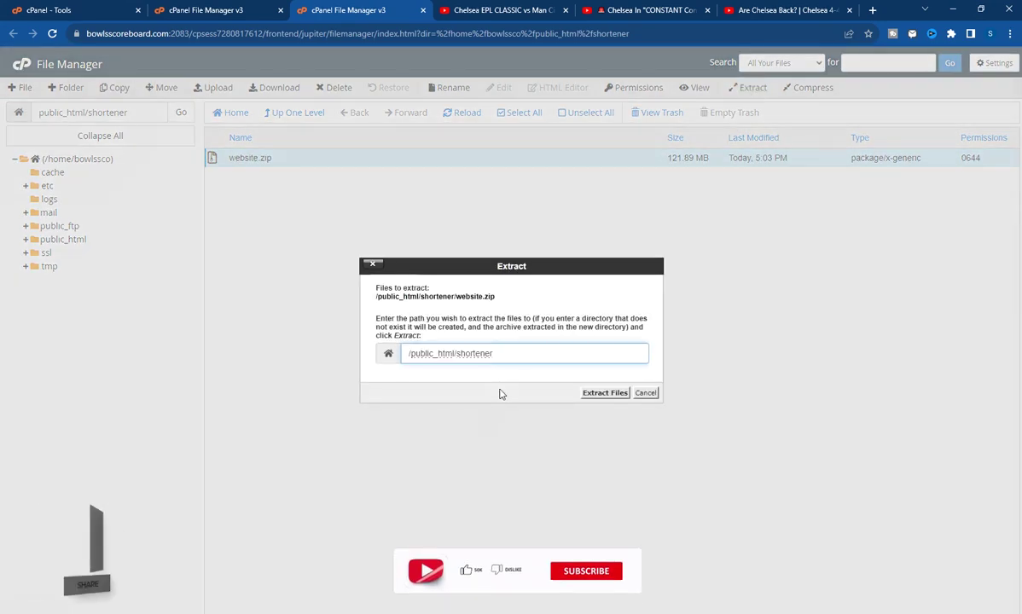
{"action": "left_click_drag", "start_coordinate": [487, 354], "coordinate": [456, 344]}
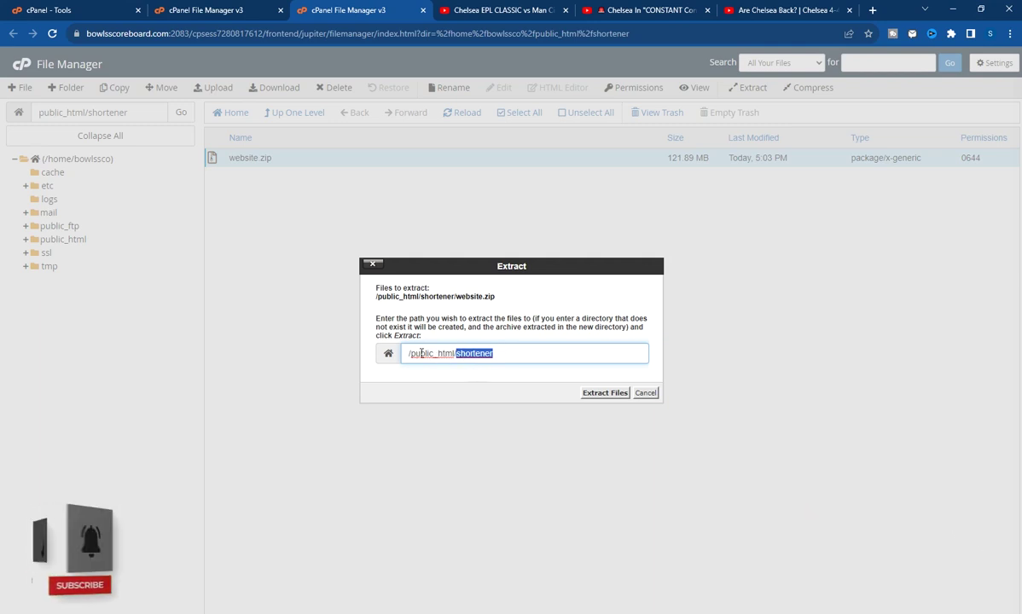
{"action": "left_click", "coordinate": [598, 394]}
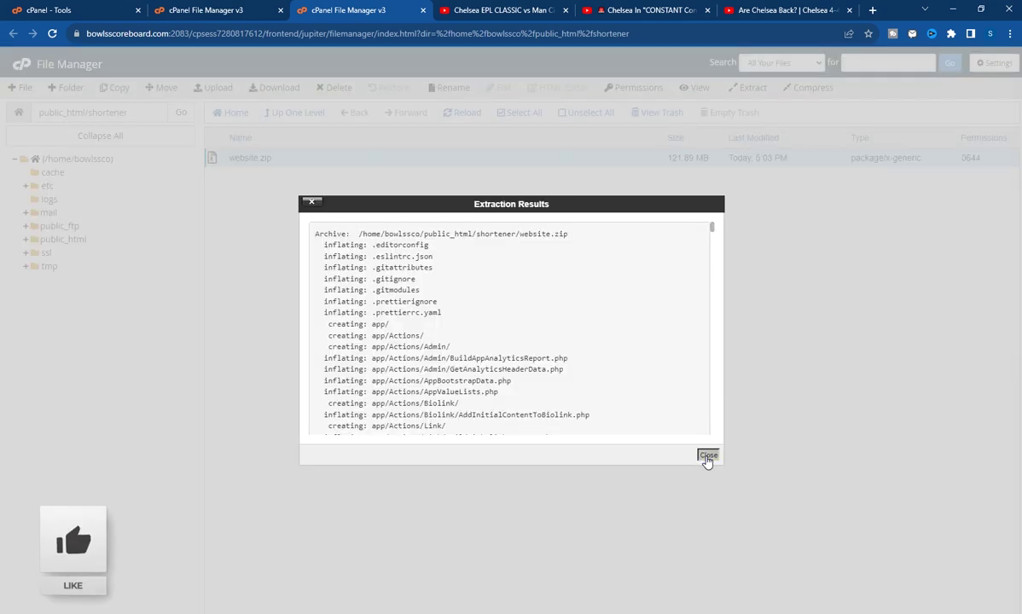
{"action": "left_click", "coordinate": [706, 459]}
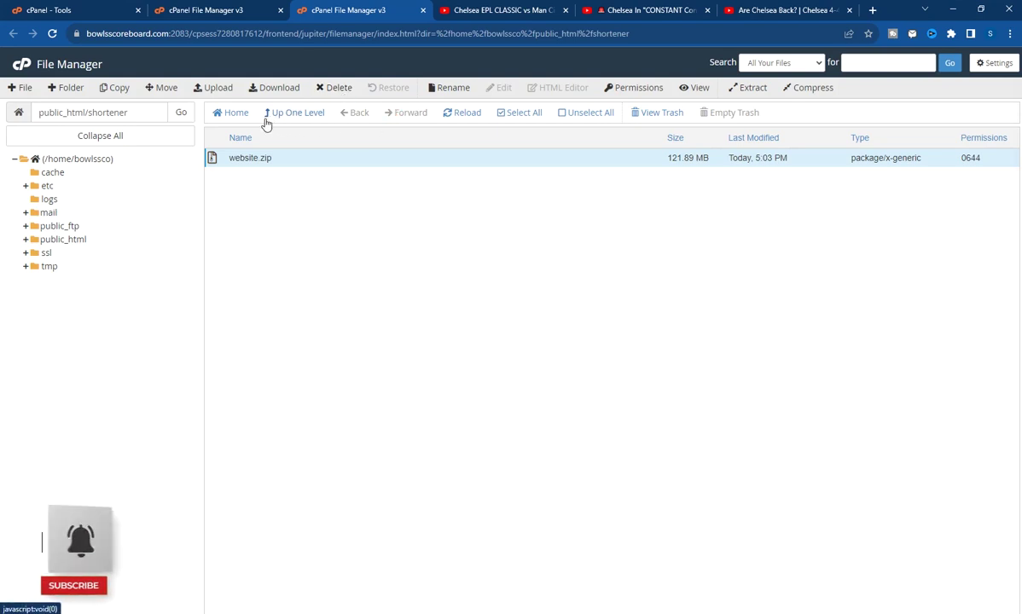
{"action": "left_click", "coordinate": [441, 118]}
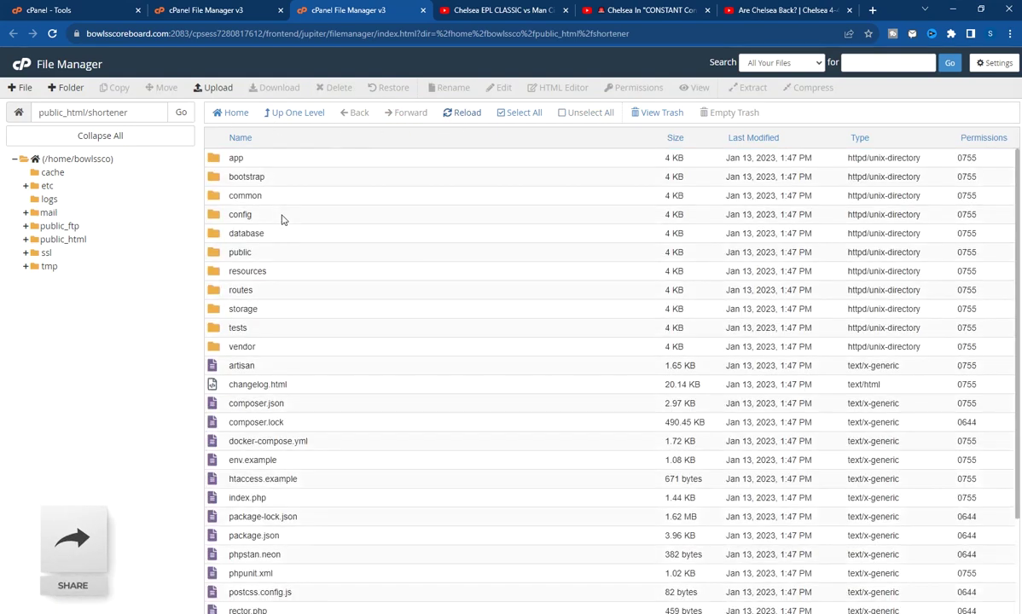
Permanently delete website.zip, skipping the trash
{"action": "scroll", "coordinate": [337, 431], "scroll_direction": "down", "scroll_amount": 2}
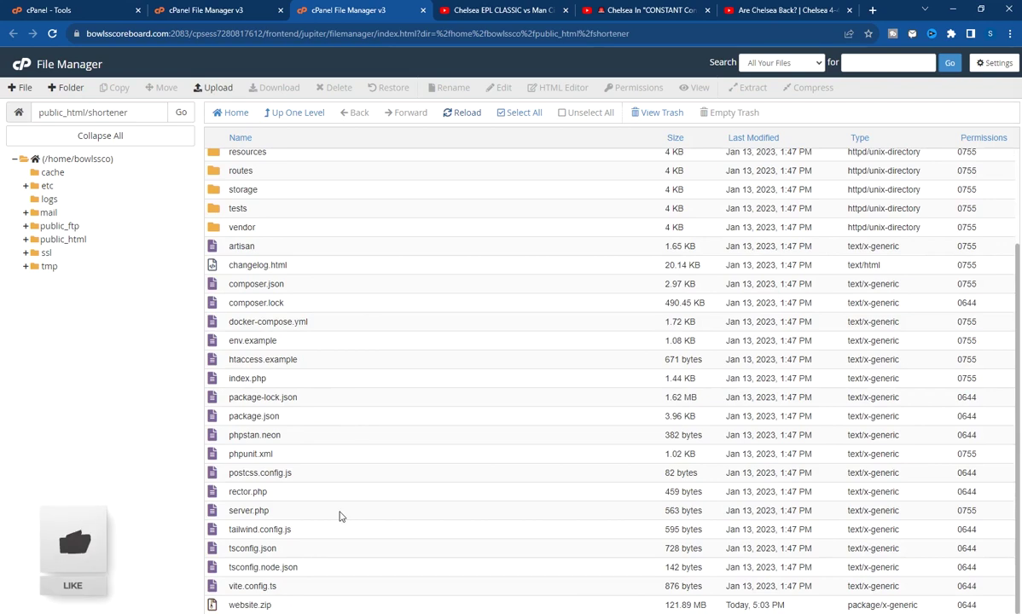
{"action": "left_click", "coordinate": [287, 606]}
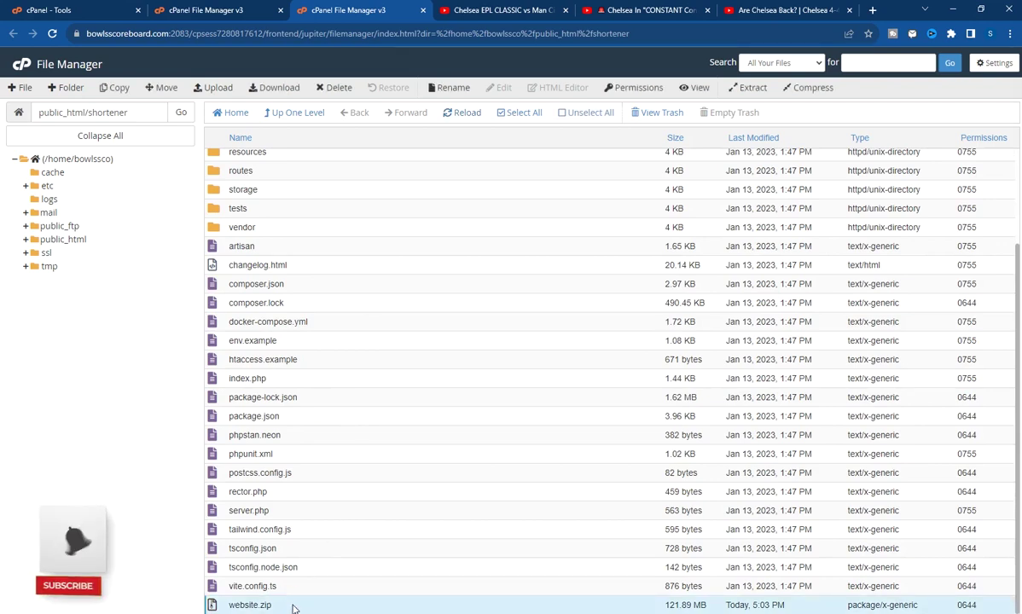
{"action": "left_click", "coordinate": [336, 87]}
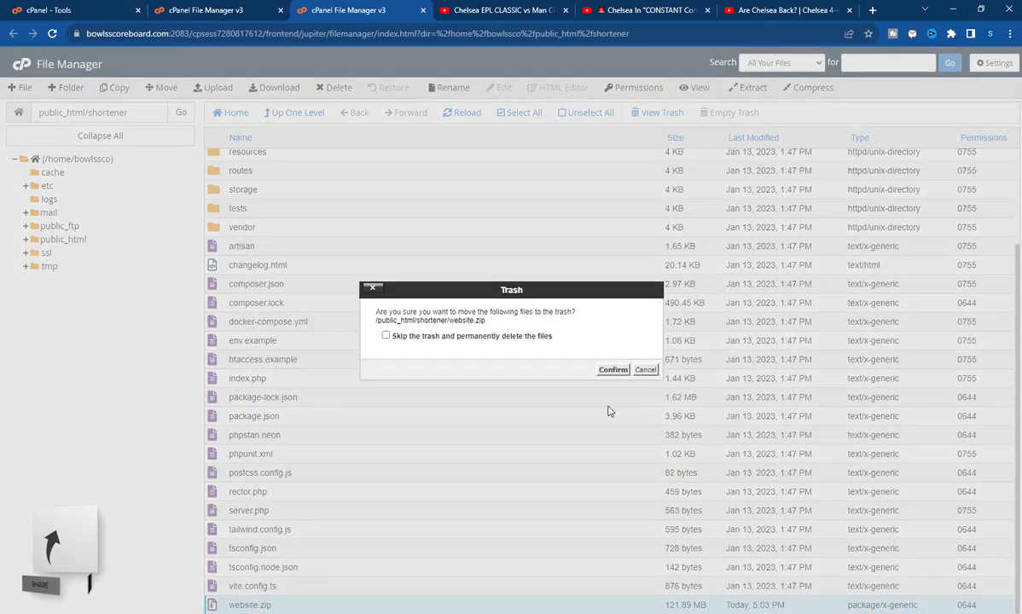
{"action": "left_click", "coordinate": [480, 338]}
{"action": "left_click", "coordinate": [611, 370]}
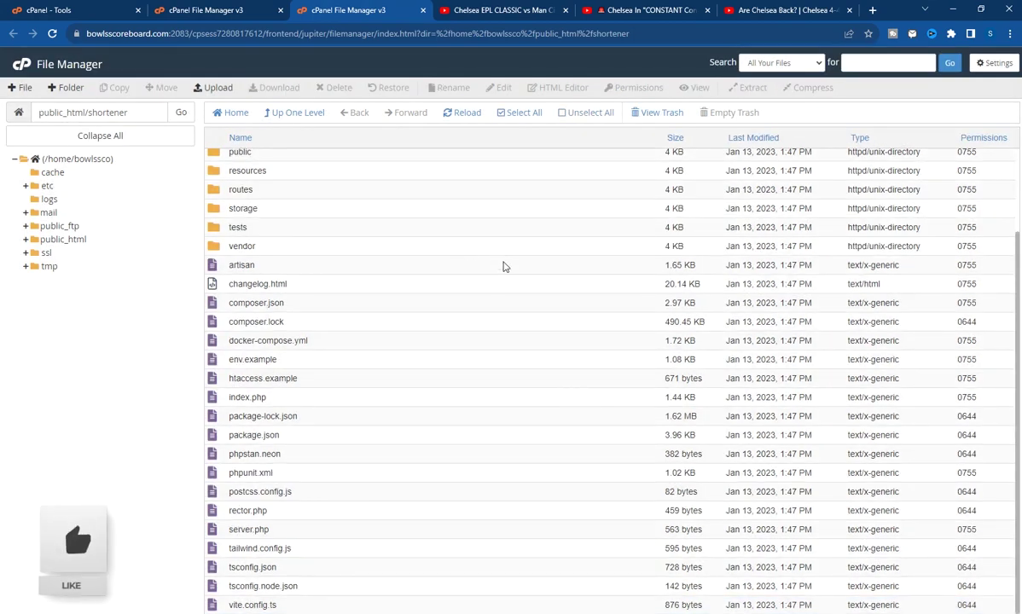
{"action": "scroll", "coordinate": [504, 267], "scroll_direction": "up", "scroll_amount": 2}
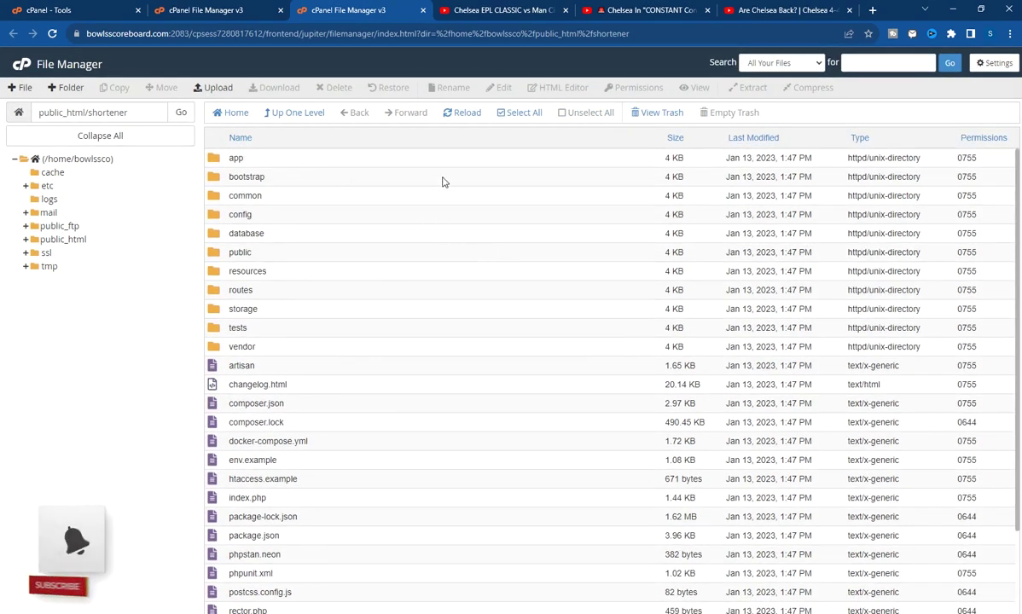
{"action": "left_click_drag", "start_coordinate": [167, 35], "coordinate": [66, 34]}
Load the site's domain plus 'shortener' in a new tab to reach the BeLink installer, then return to cPanel
{"action": "right_click", "coordinate": [126, 37]}
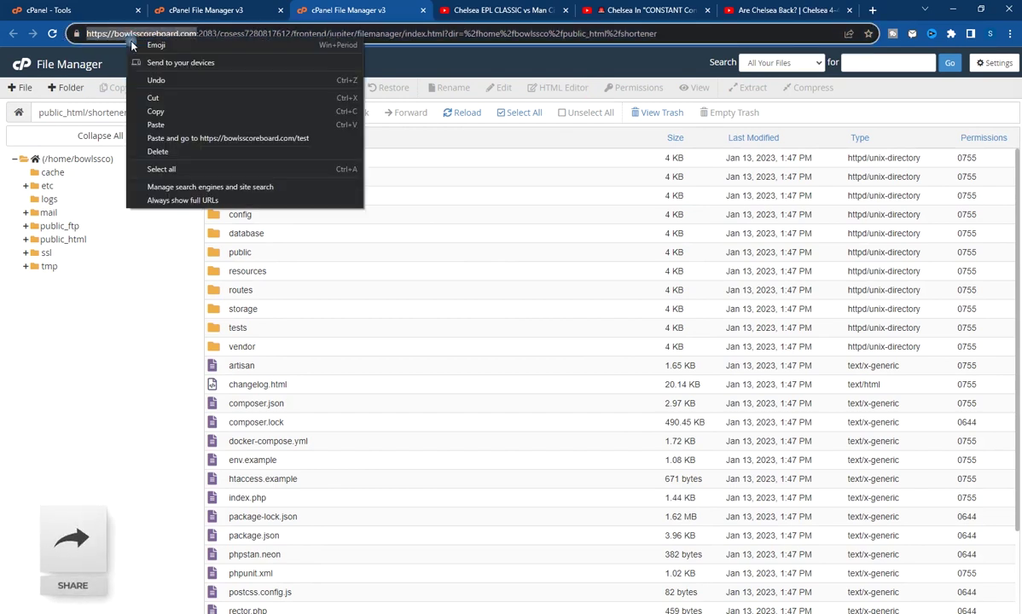
{"action": "left_click", "coordinate": [182, 111]}
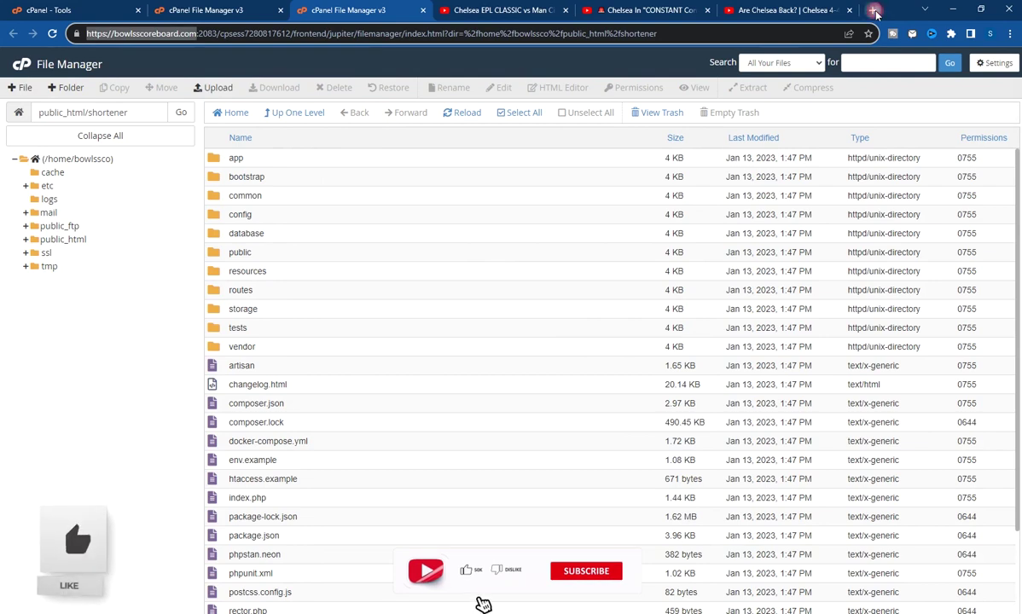
{"action": "left_click", "coordinate": [872, 10]}
{"action": "key", "text": "ctrl+v"}
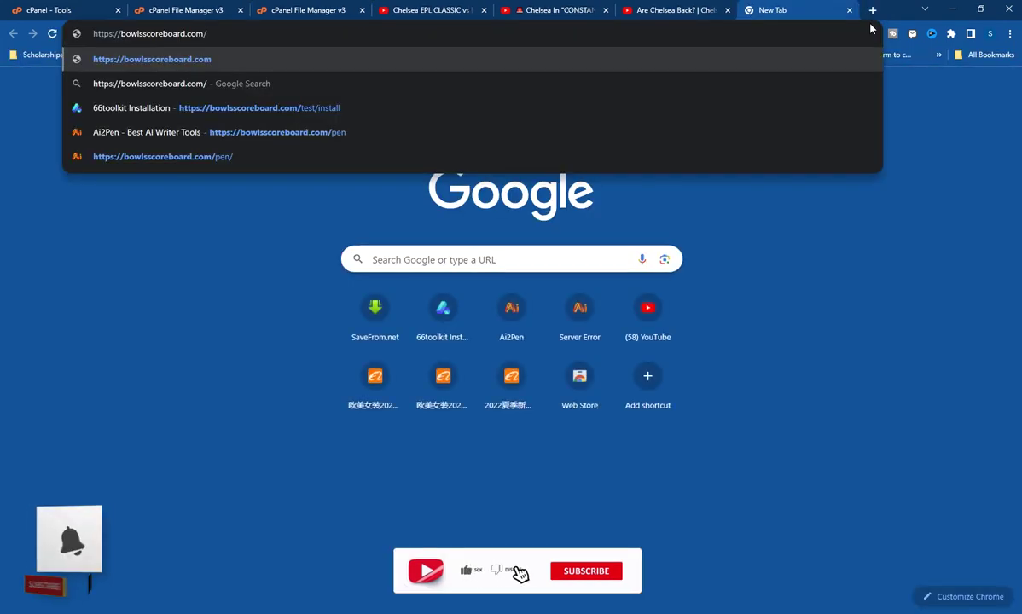
{"action": "type", "text": "shortener"}
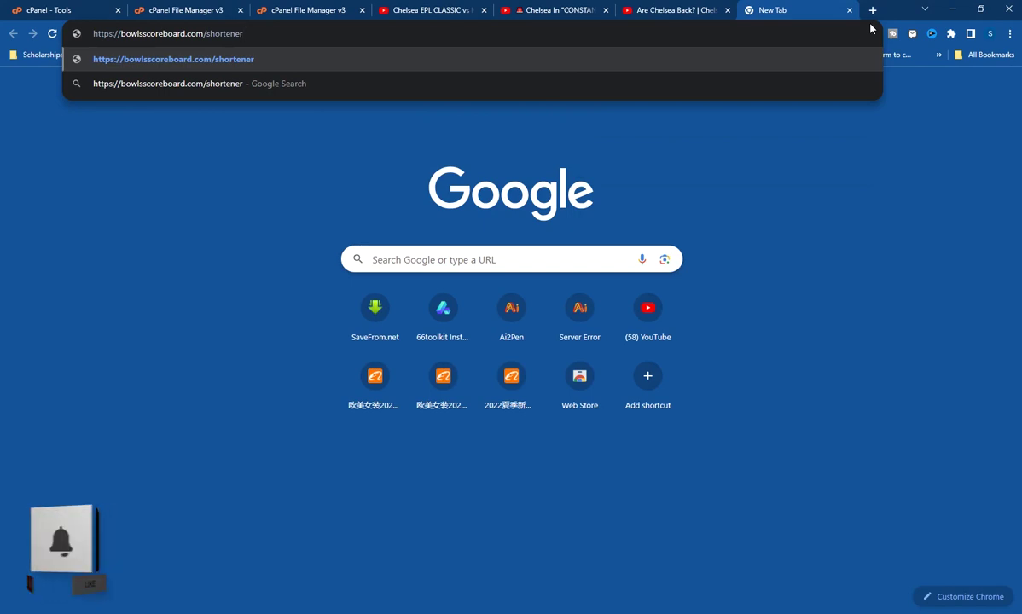
{"action": "key", "text": "Return"}
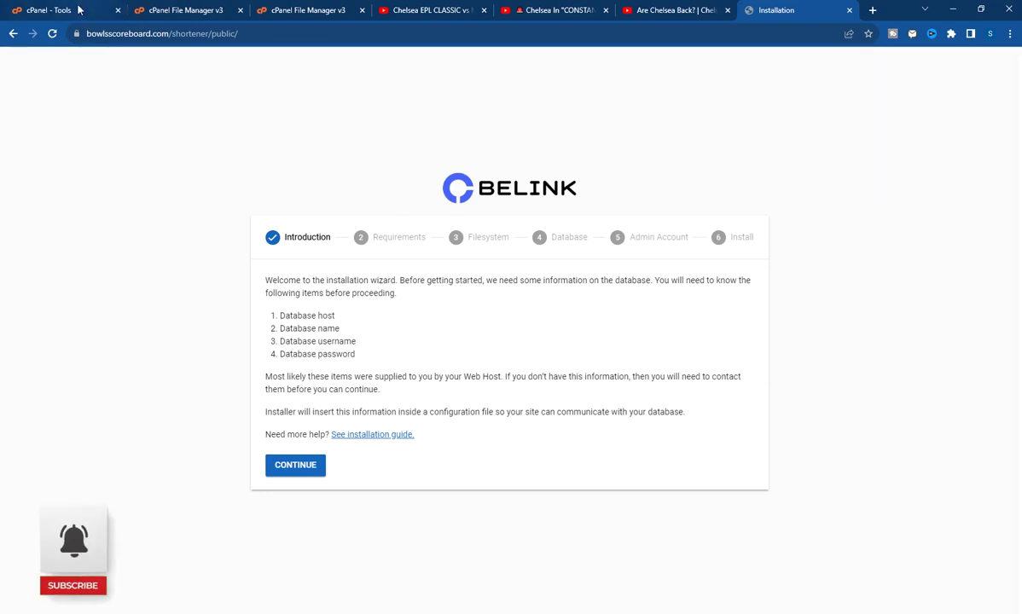
{"action": "left_click", "coordinate": [75, 11]}
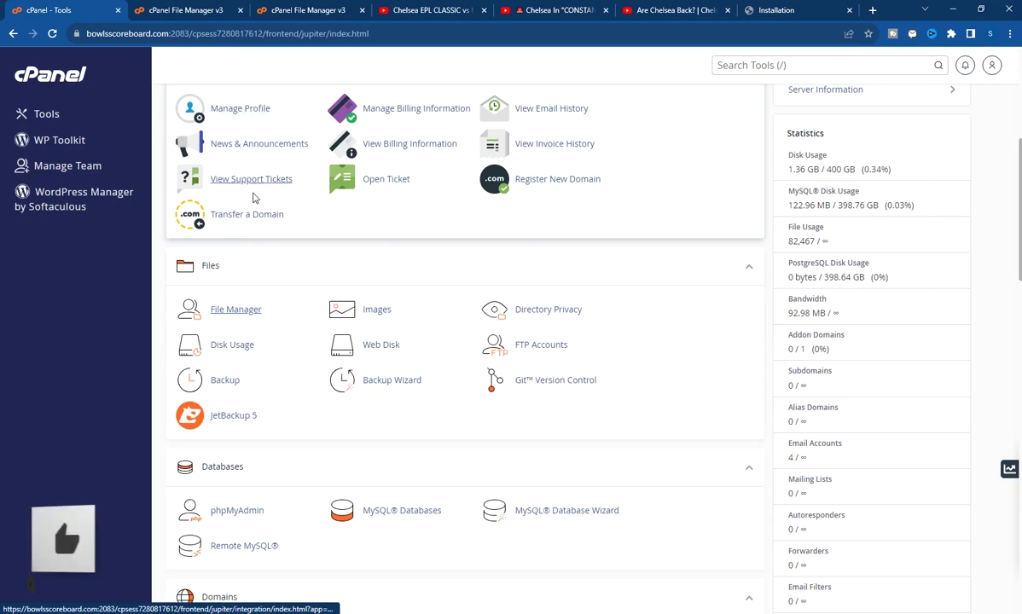
Create the MySQL database bowlssco_shortener on the MySQL Databases page
{"action": "scroll", "coordinate": [347, 247], "scroll_direction": "down", "scroll_amount": 3}
{"action": "scroll", "coordinate": [349, 256], "scroll_direction": "up", "scroll_amount": 1}
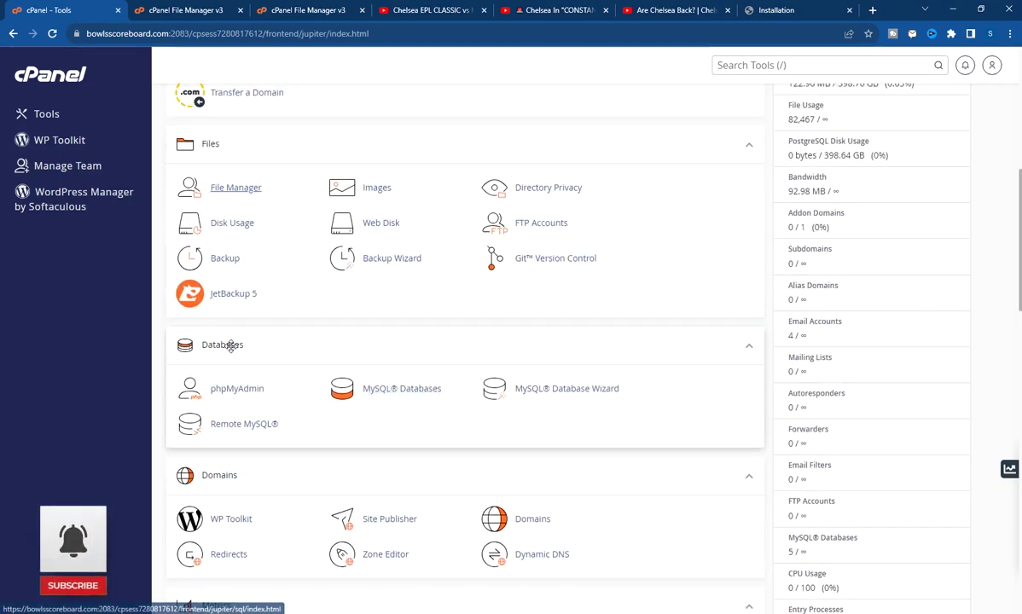
{"action": "left_click", "coordinate": [383, 396]}
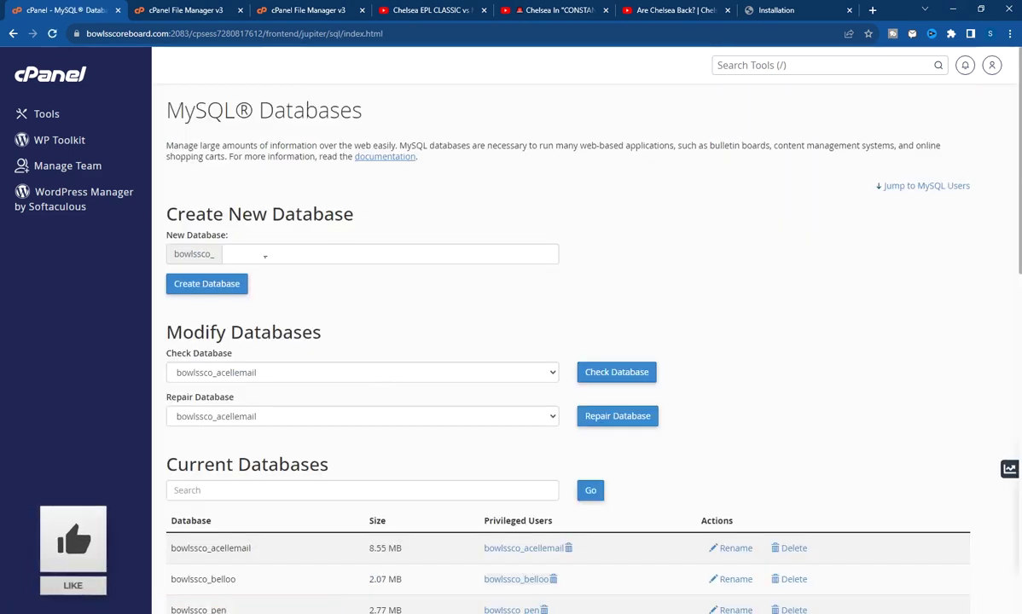
{"action": "left_click", "coordinate": [264, 255]}
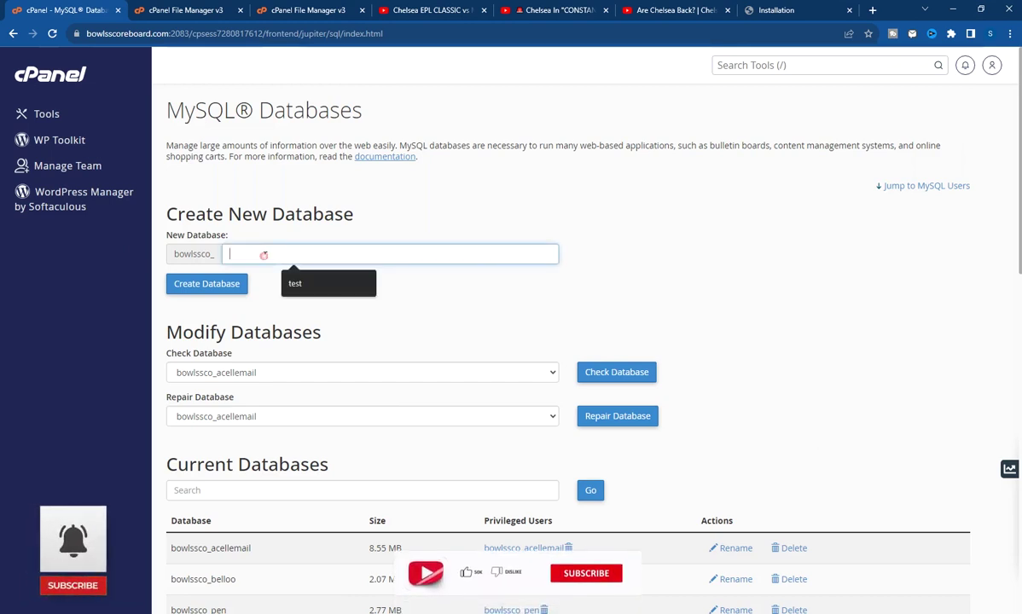
{"action": "type", "text": "sor"}
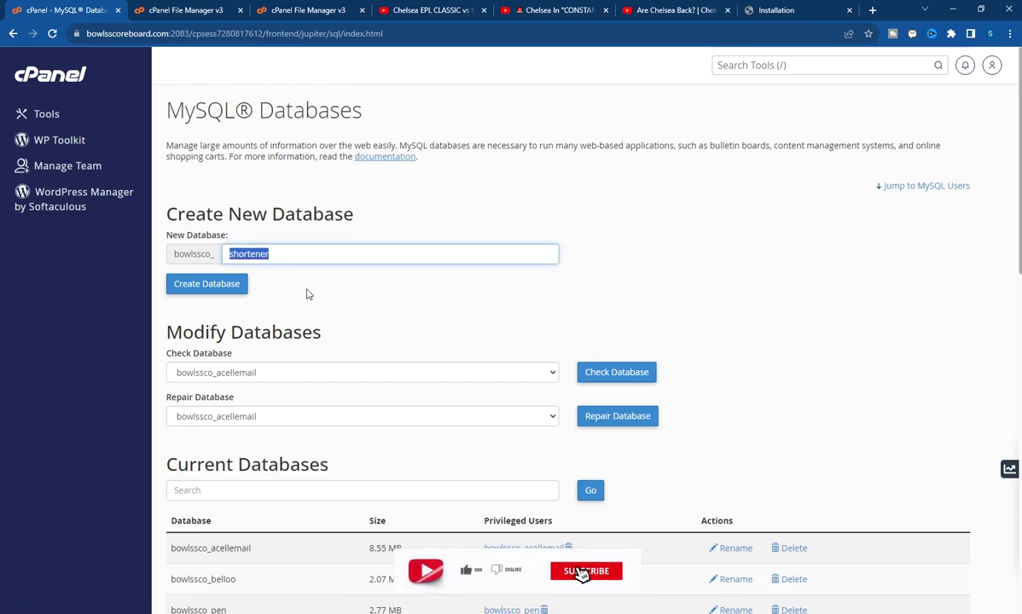
{"action": "left_click", "coordinate": [294, 272]}
{"action": "left_click", "coordinate": [311, 256]}
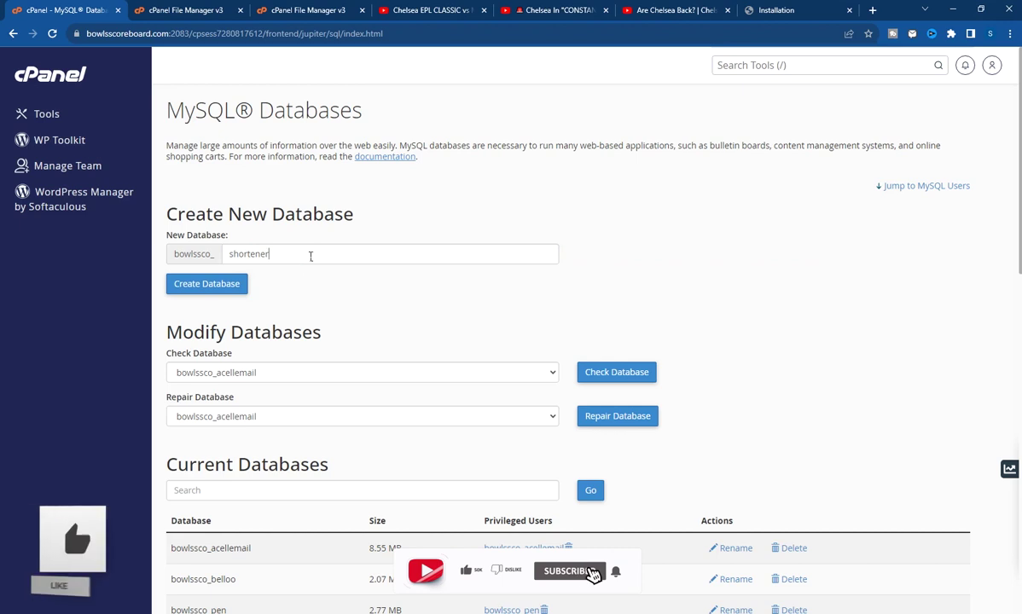
{"action": "left_click_drag", "start_coordinate": [310, 256], "coordinate": [194, 255]}
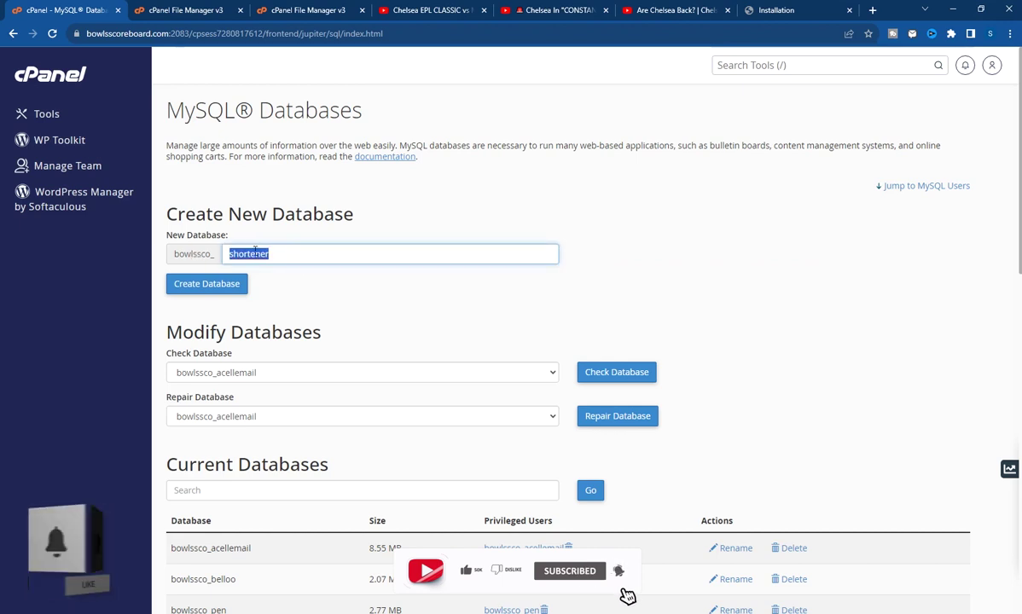
{"action": "scroll", "coordinate": [312, 342], "scroll_direction": "down", "scroll_amount": 1}
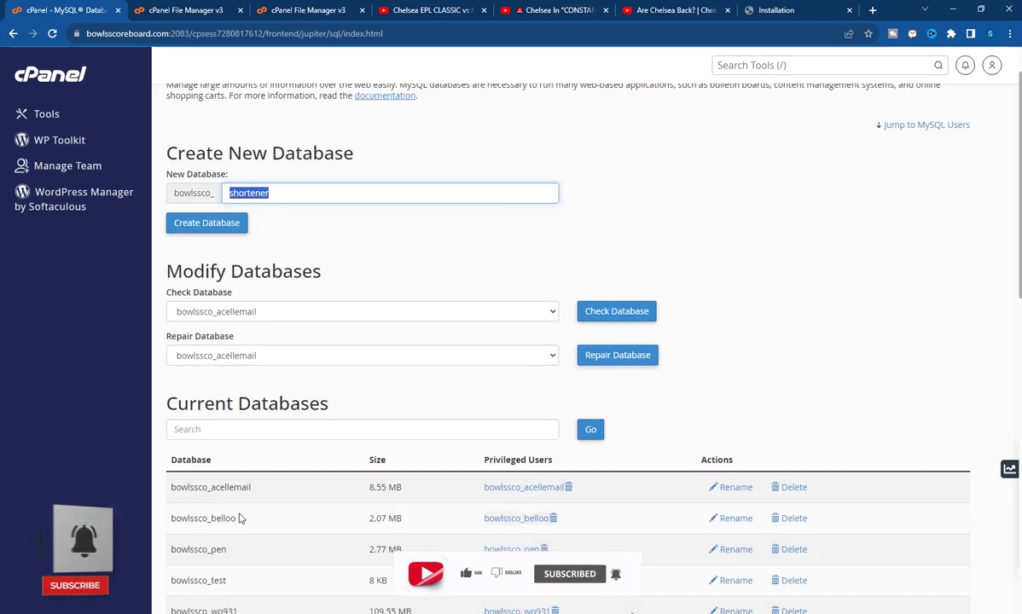
{"action": "scroll", "coordinate": [305, 390], "scroll_direction": "up", "scroll_amount": 1}
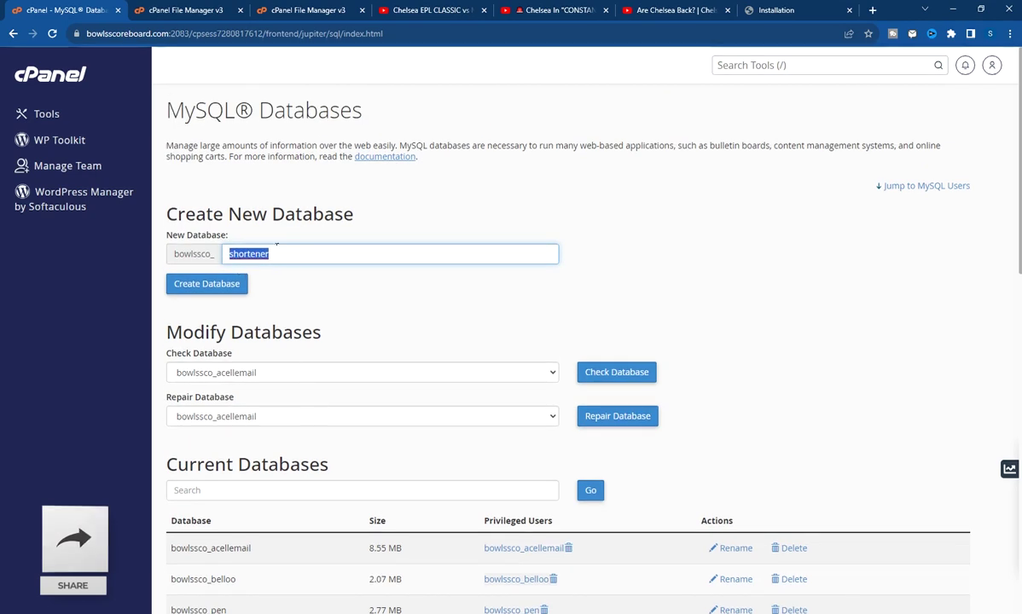
{"action": "left_click", "coordinate": [244, 284]}
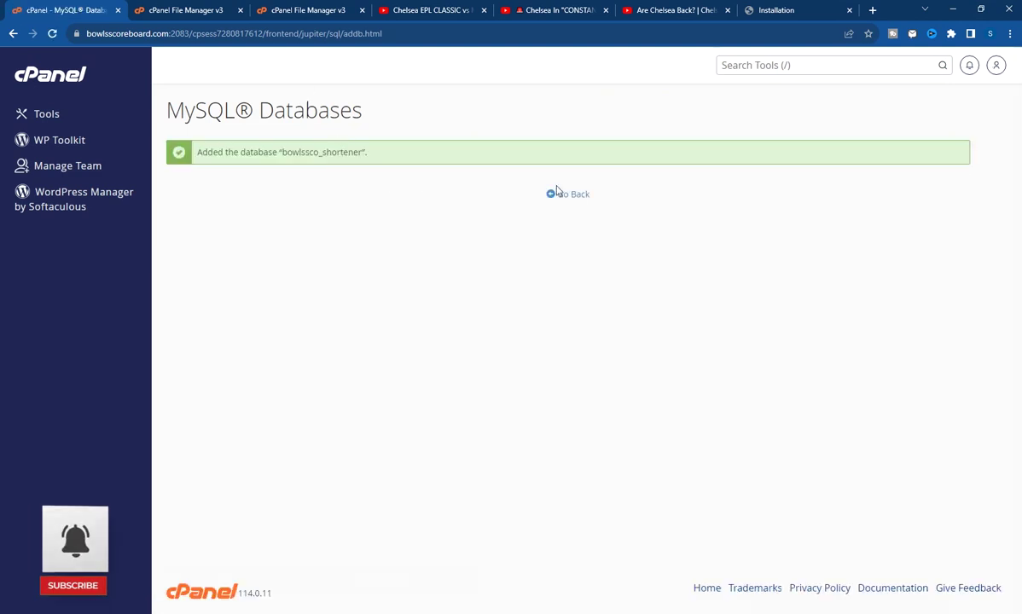
{"action": "left_click", "coordinate": [561, 200]}
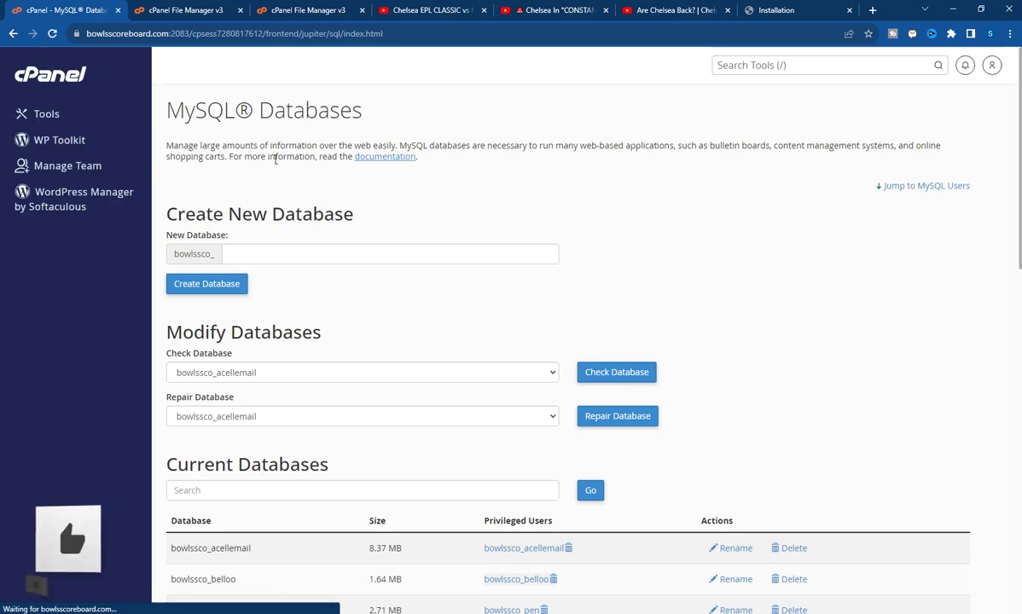
{"action": "scroll", "coordinate": [316, 171], "scroll_direction": "down", "scroll_amount": 6}
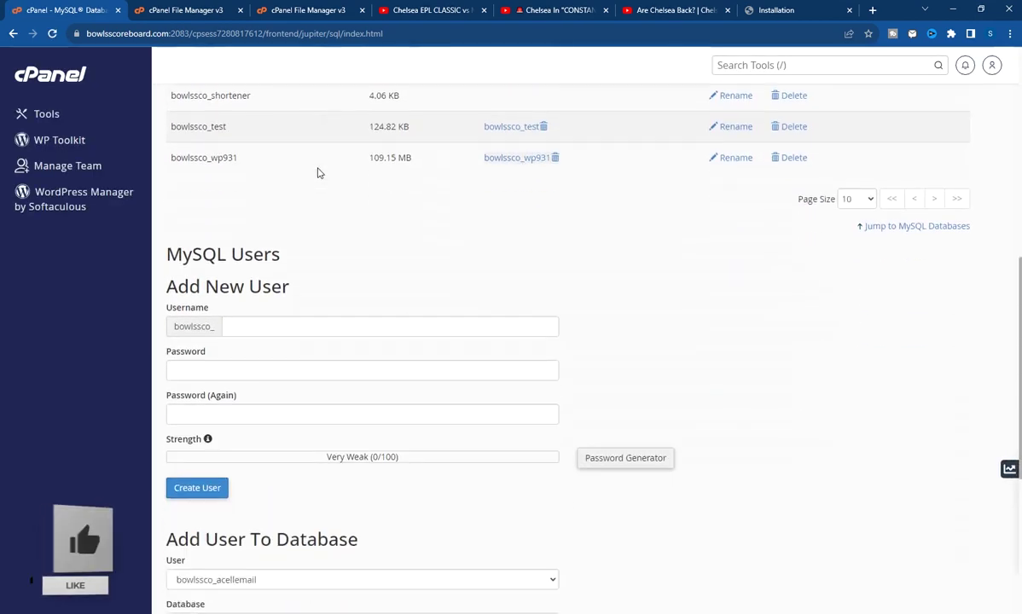
Enter 'shortener' as the MySQL username and generate a strong password, pasting it into Notepad
{"action": "scroll", "coordinate": [317, 173], "scroll_direction": "down", "scroll_amount": 1}
{"action": "left_click", "coordinate": [261, 260]}
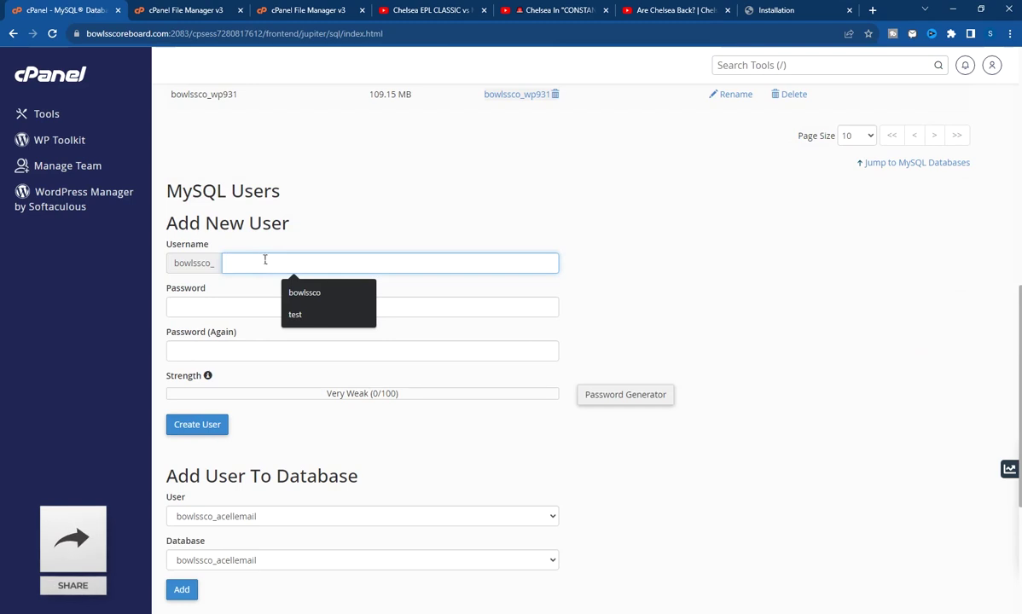
{"action": "key", "text": "ctrl+v"}
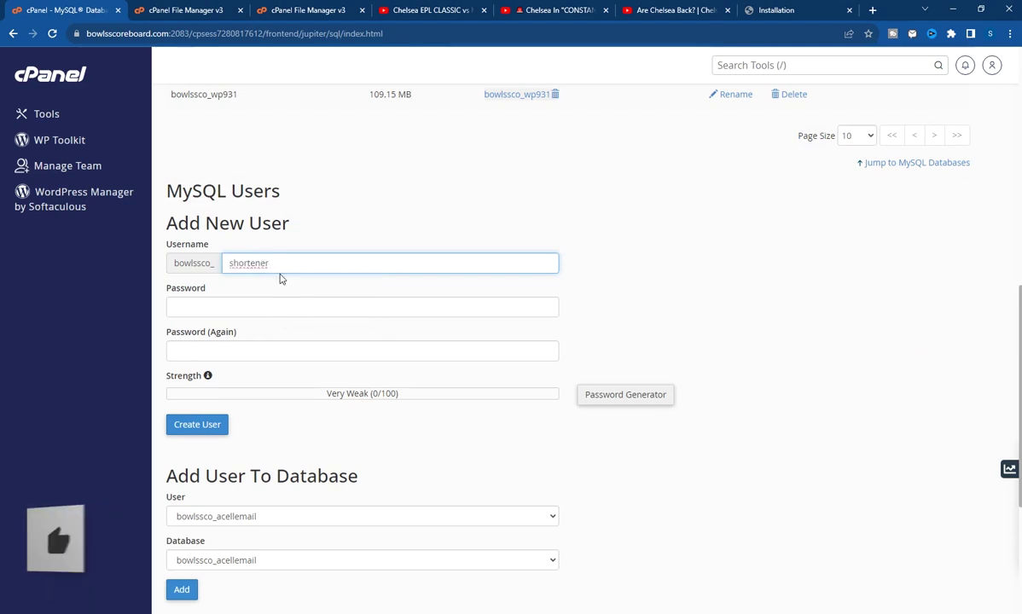
{"action": "left_click_drag", "start_coordinate": [273, 264], "coordinate": [220, 266]}
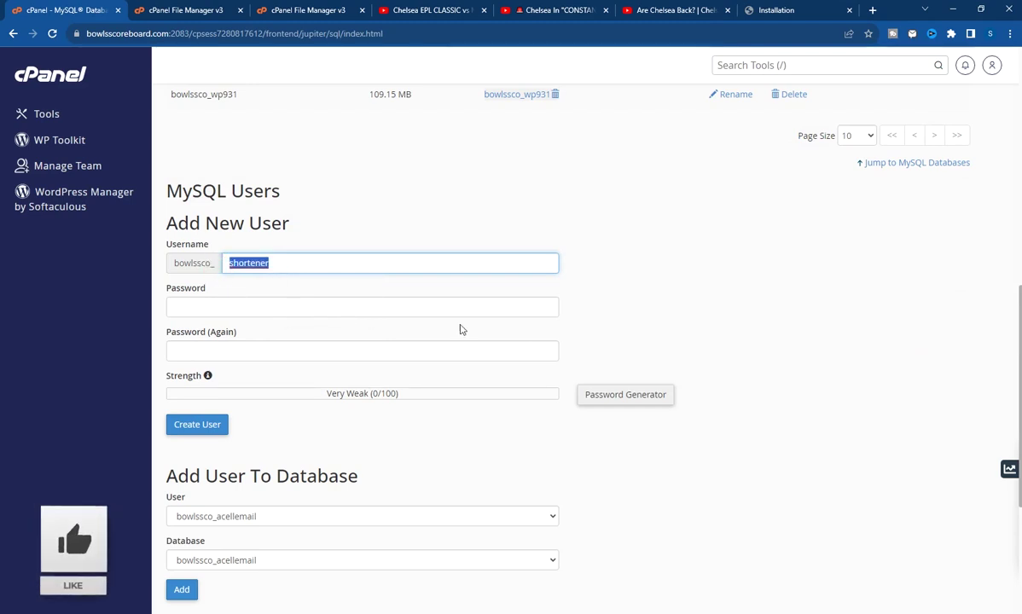
{"action": "left_click", "coordinate": [621, 396]}
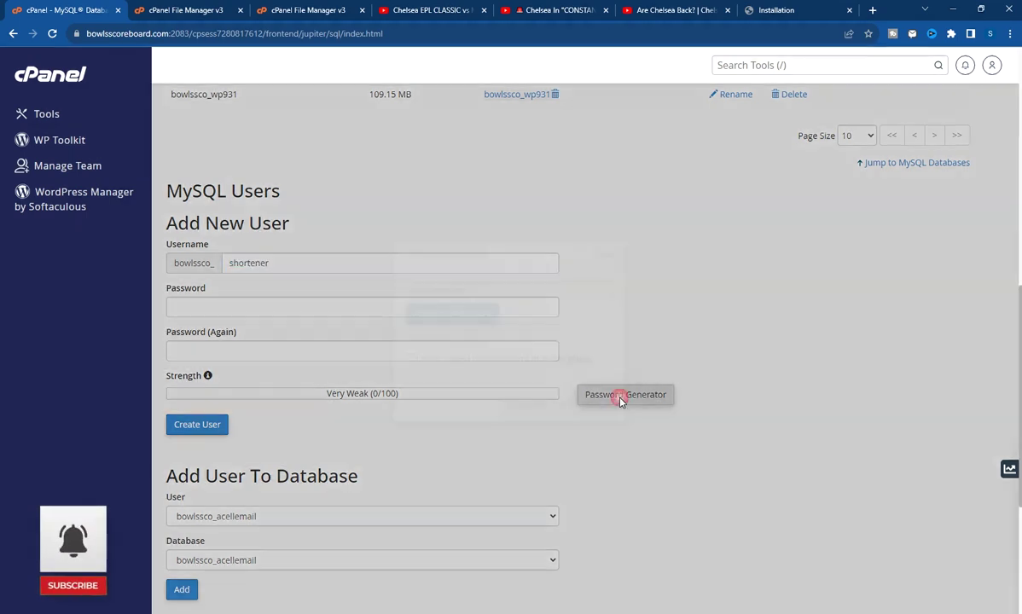
{"action": "left_click", "coordinate": [468, 313]}
{"action": "triple_click", "coordinate": [424, 291]}
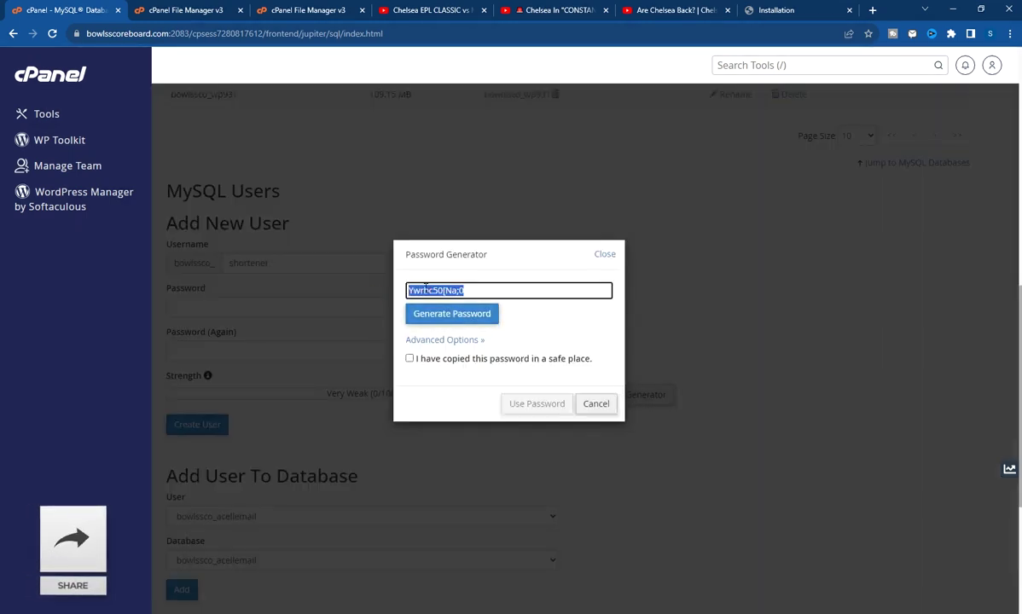
{"action": "right_click", "coordinate": [424, 291]}
{"action": "left_click", "coordinate": [452, 355]}
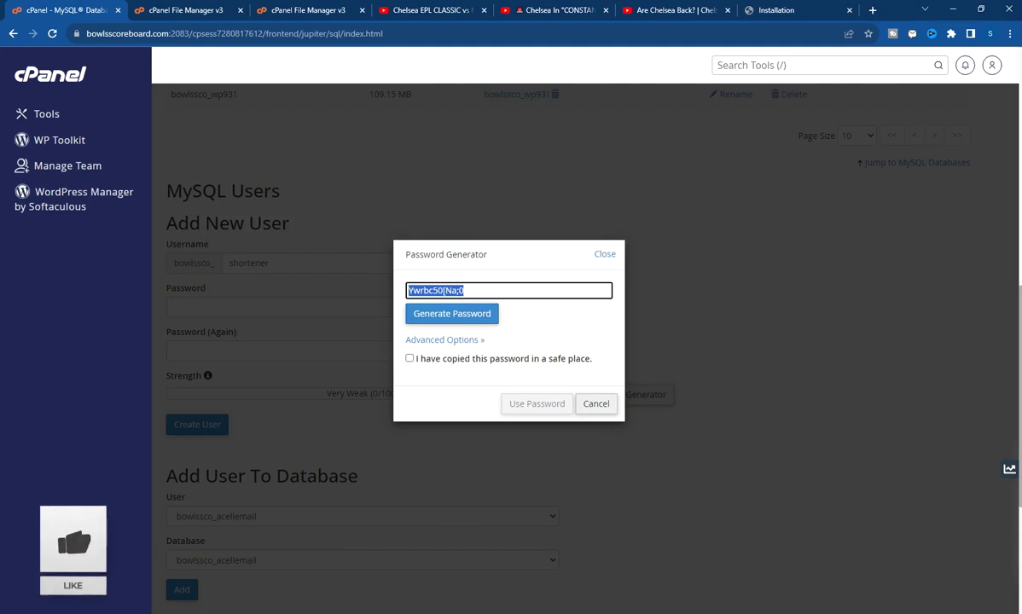
{"action": "right_click", "coordinate": [611, 613]}
{"action": "left_click", "coordinate": [593, 569]}
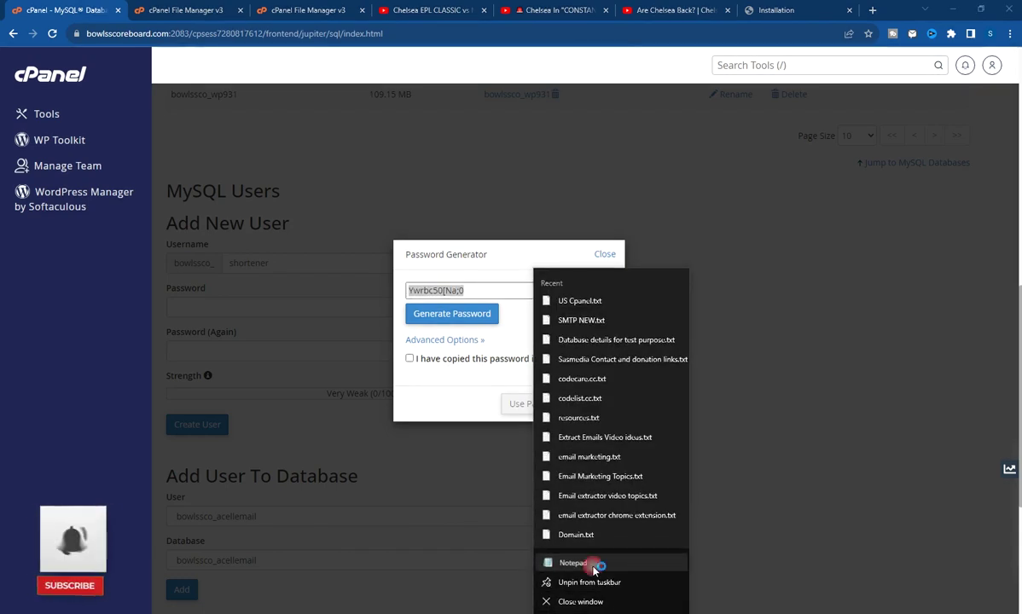
{"action": "key", "text": "ctrl+v"}
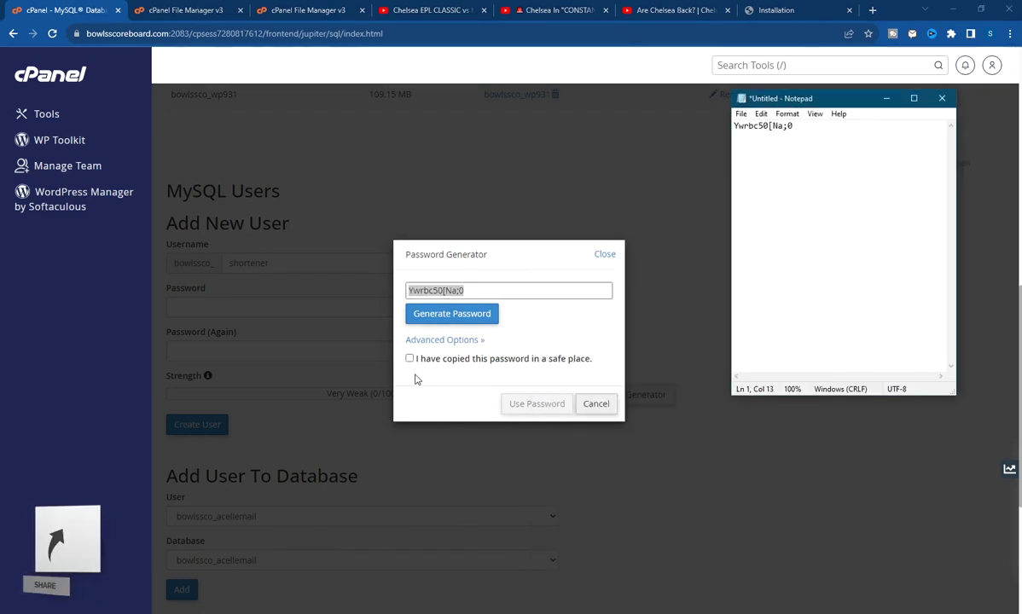
Apply the generated password and create the MySQL user bowlssco_shortener
{"action": "left_click", "coordinate": [412, 373]}
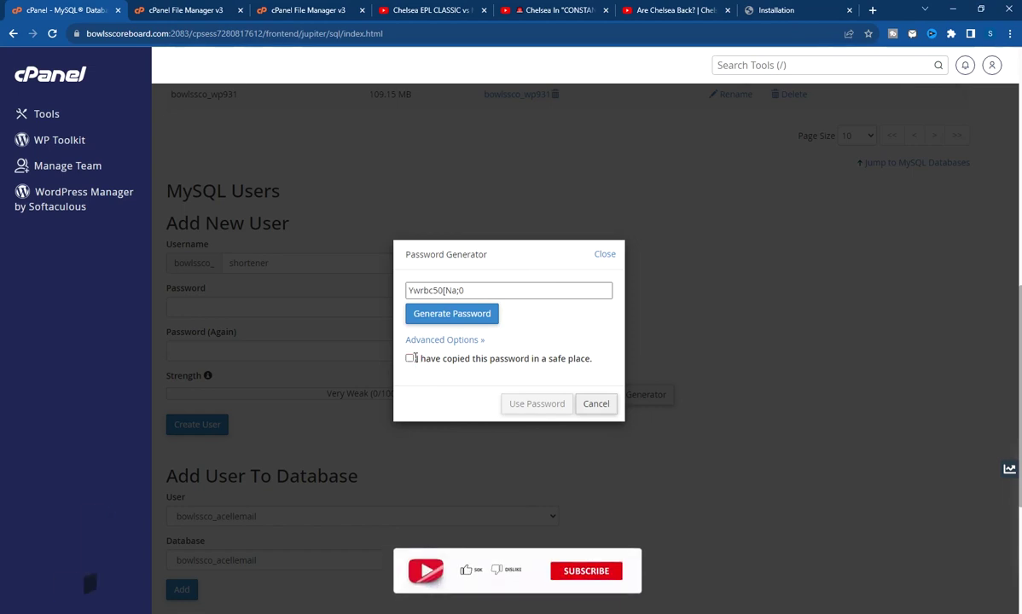
{"action": "left_click", "coordinate": [410, 358]}
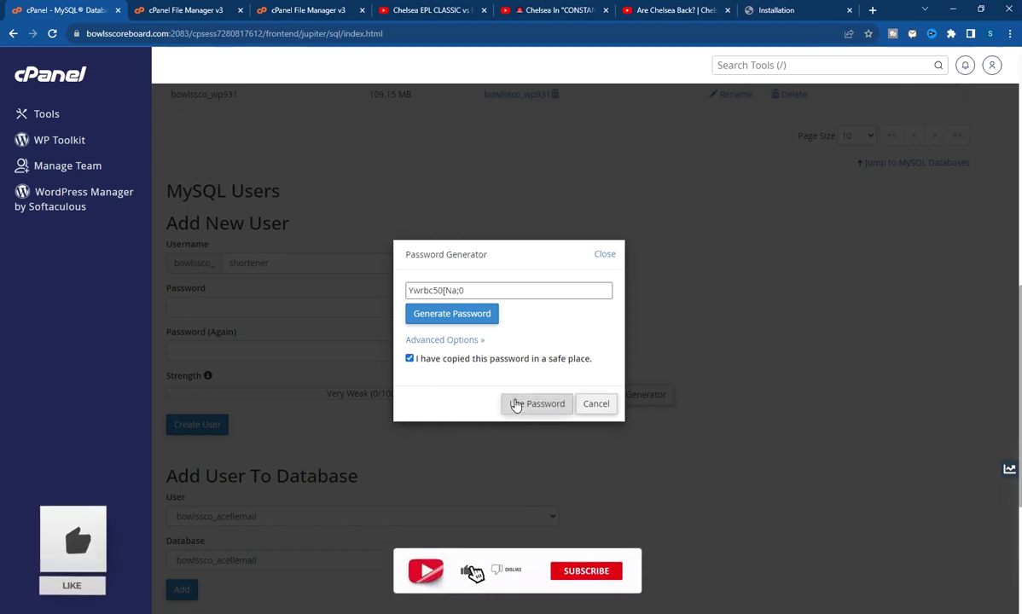
{"action": "left_click", "coordinate": [515, 405]}
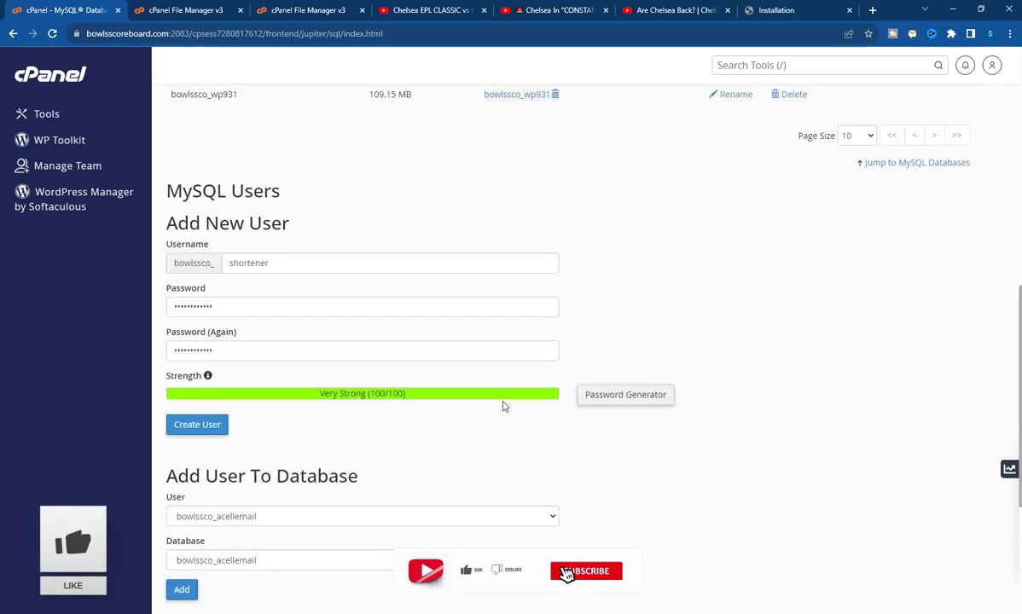
{"action": "left_click", "coordinate": [205, 428]}
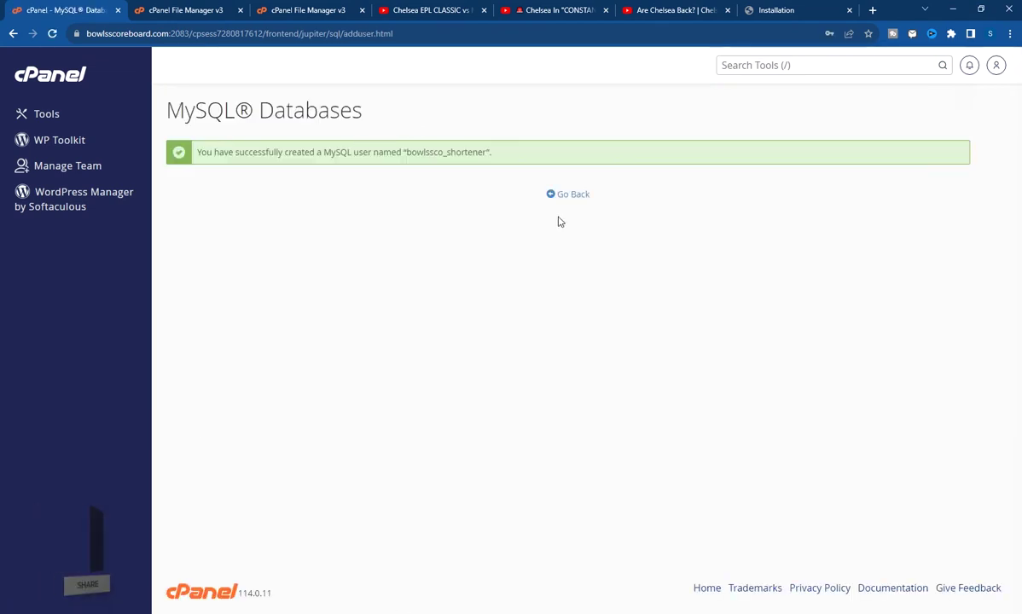
{"action": "left_click", "coordinate": [564, 200]}
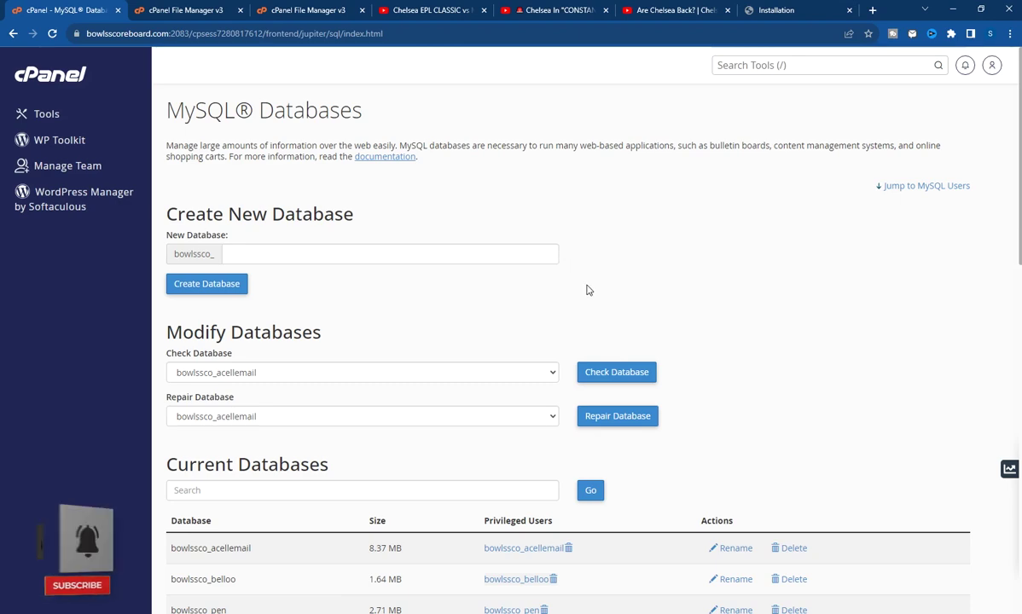
Add user bowlssco_shortener to database bowlssco_shortener
{"action": "scroll", "coordinate": [587, 286], "scroll_direction": "down", "scroll_amount": 10}
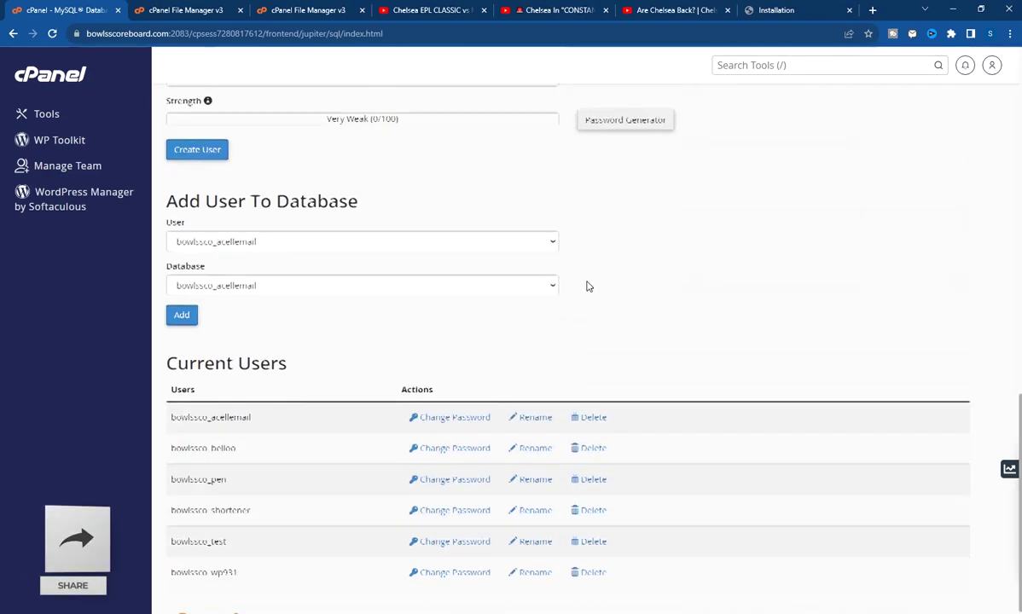
{"action": "scroll", "coordinate": [586, 285], "scroll_direction": "up", "scroll_amount": 3}
{"action": "scroll", "coordinate": [331, 319], "scroll_direction": "down", "scroll_amount": 2}
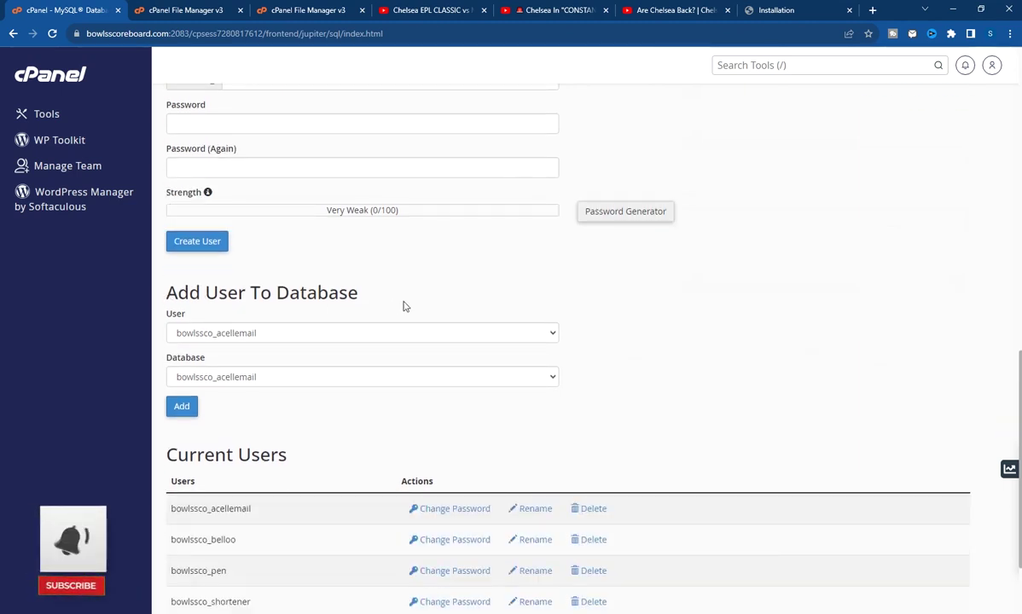
{"action": "left_click", "coordinate": [352, 334]}
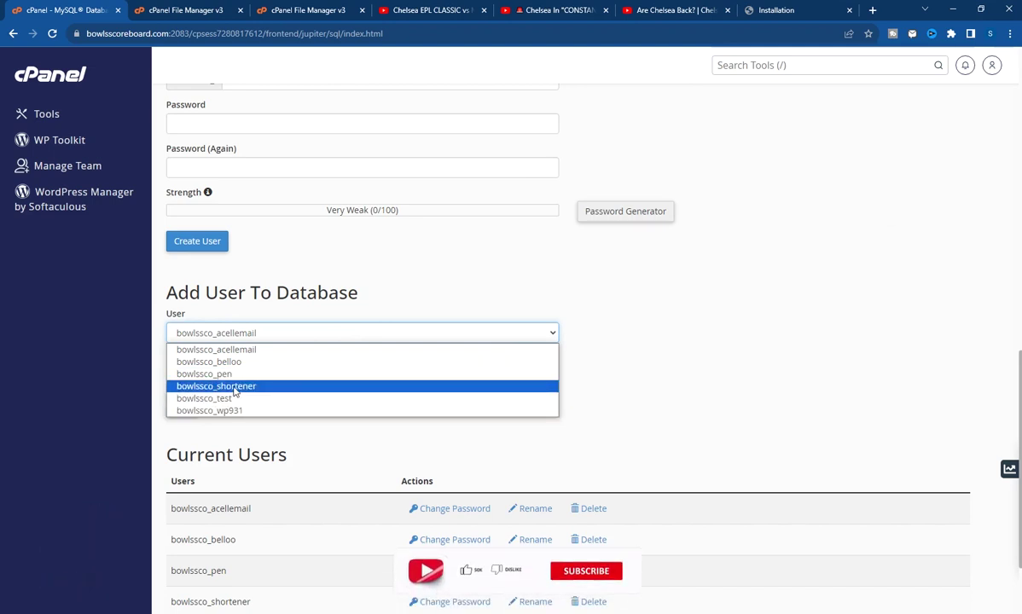
{"action": "left_click", "coordinate": [226, 388]}
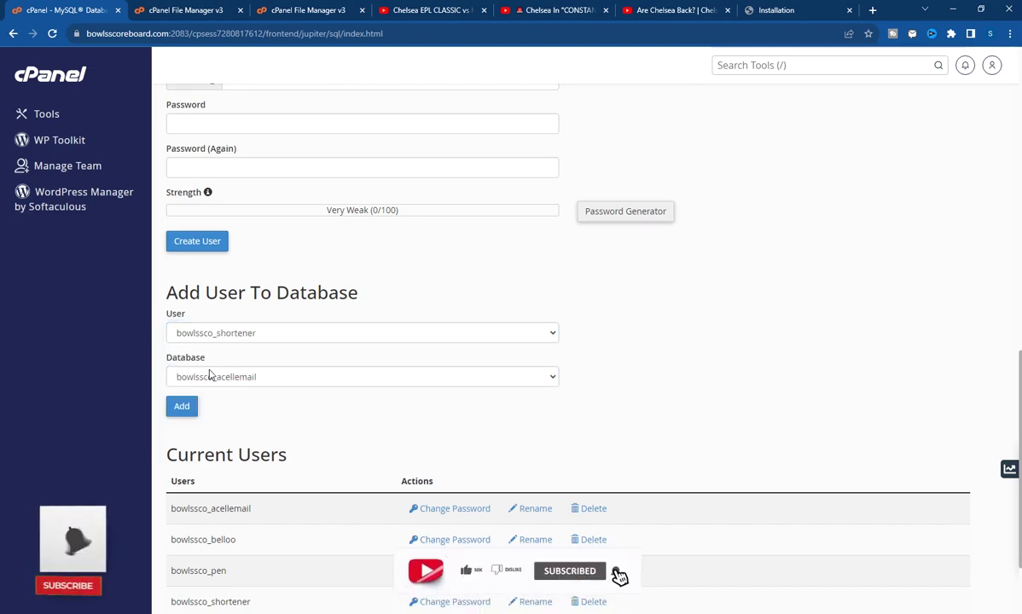
{"action": "left_click", "coordinate": [384, 377]}
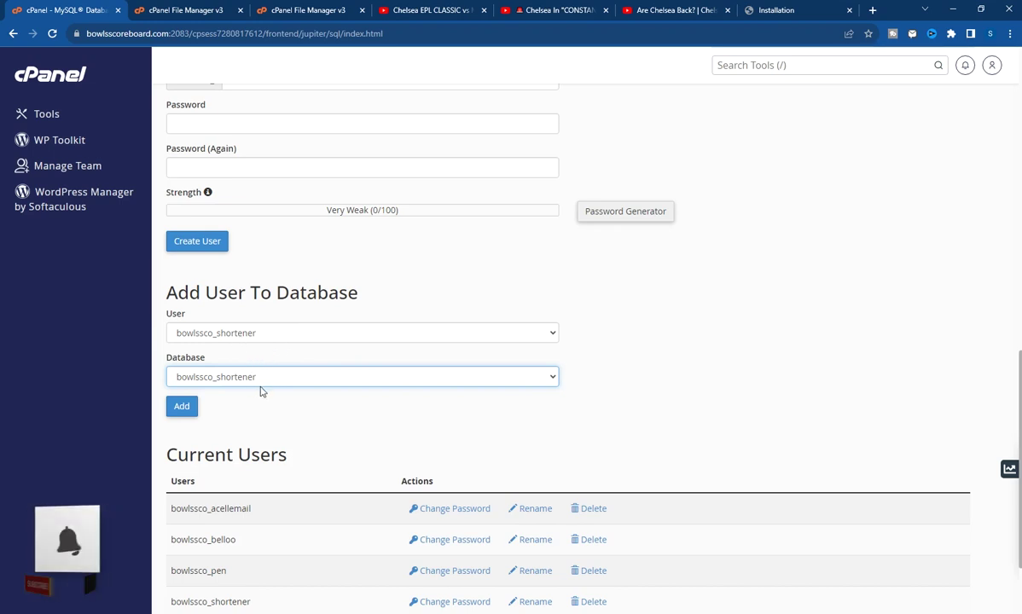
{"action": "left_click", "coordinate": [183, 407]}
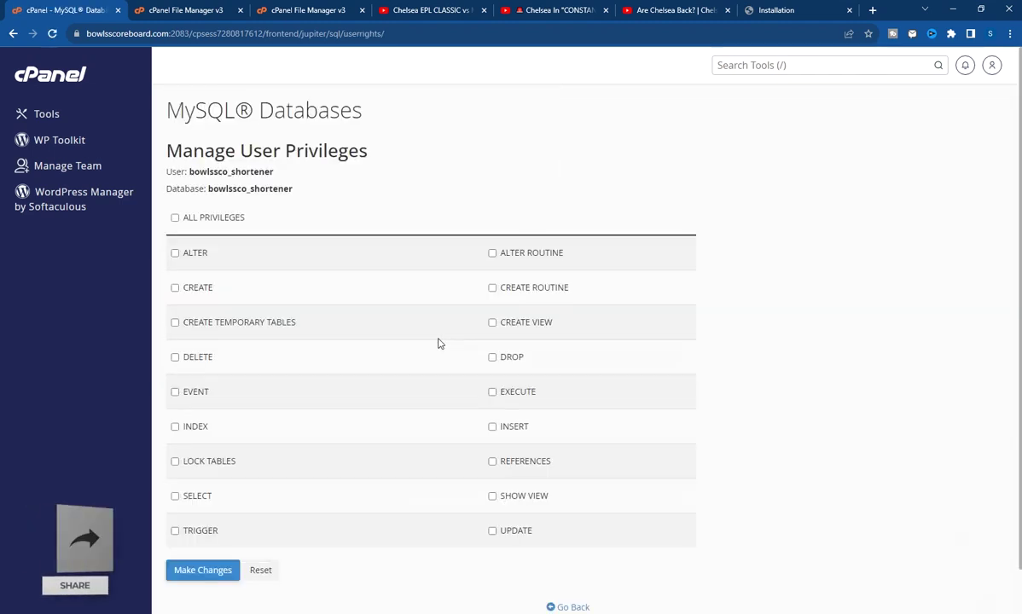
Grant ALL PRIVILEGES to bowlssco_shortener on its database and copy the user and database names
{"action": "left_click", "coordinate": [175, 219]}
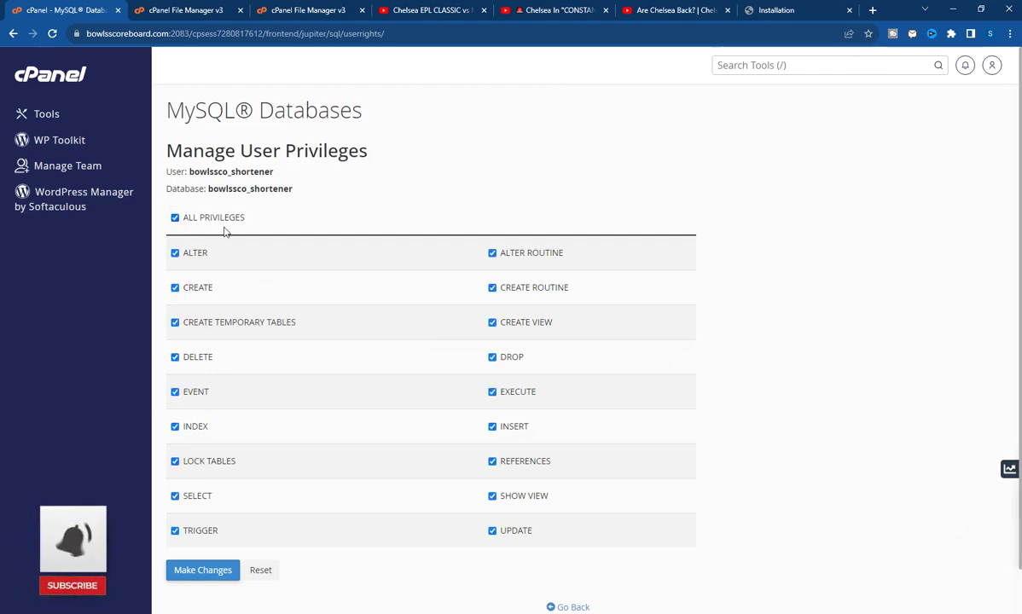
{"action": "left_click", "coordinate": [193, 578]}
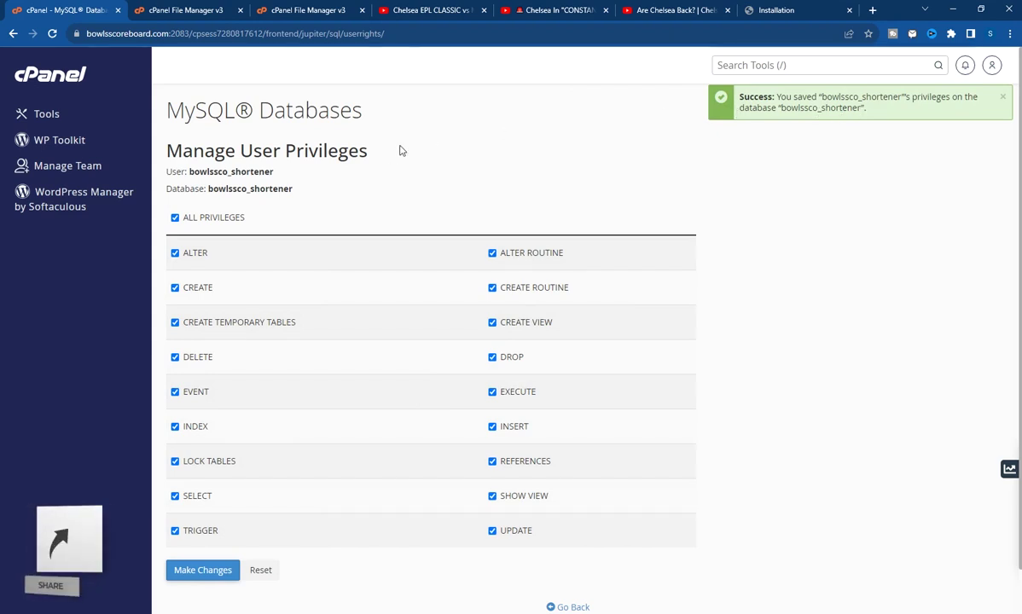
{"action": "left_click_drag", "start_coordinate": [293, 186], "coordinate": [156, 175]}
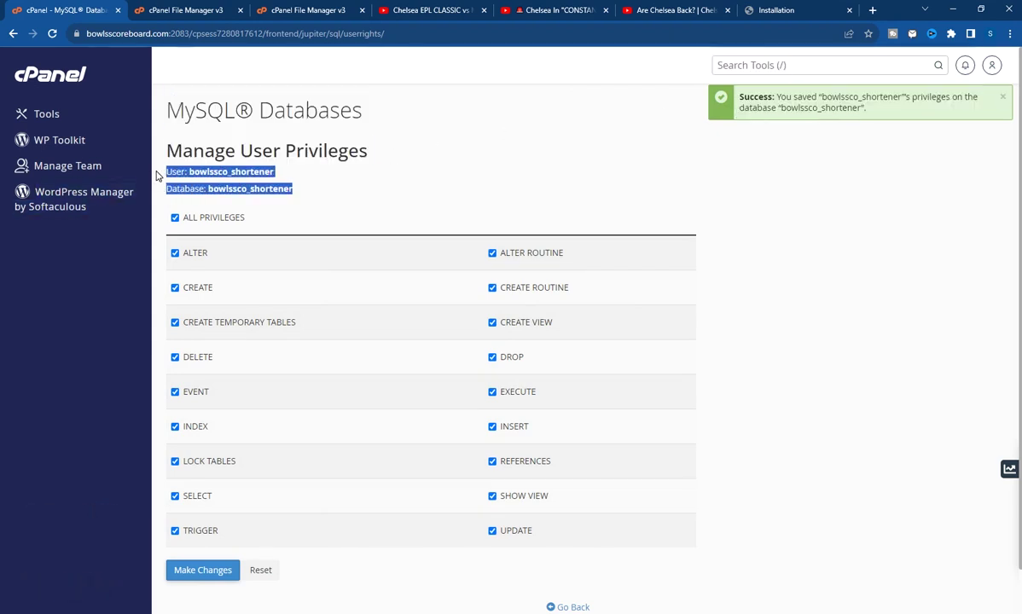
{"action": "right_click", "coordinate": [160, 173]}
{"action": "left_click", "coordinate": [210, 167]}
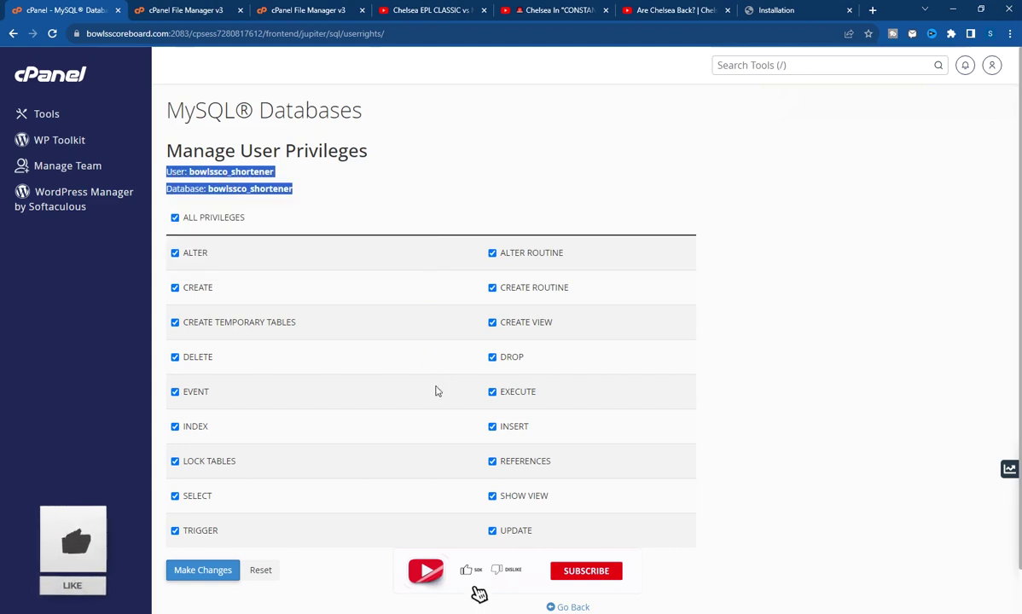
Paste the user and database names into Notepad, tidy them, and return to MySQL Databases
{"action": "key", "text": "alt+Tab"}
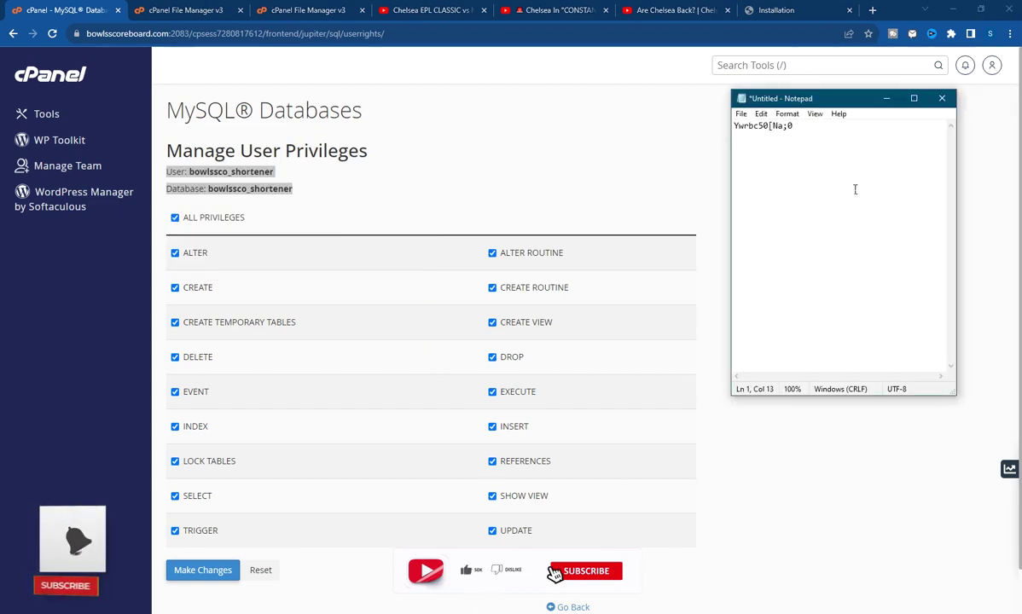
{"action": "key", "text": "ctrl+v"}
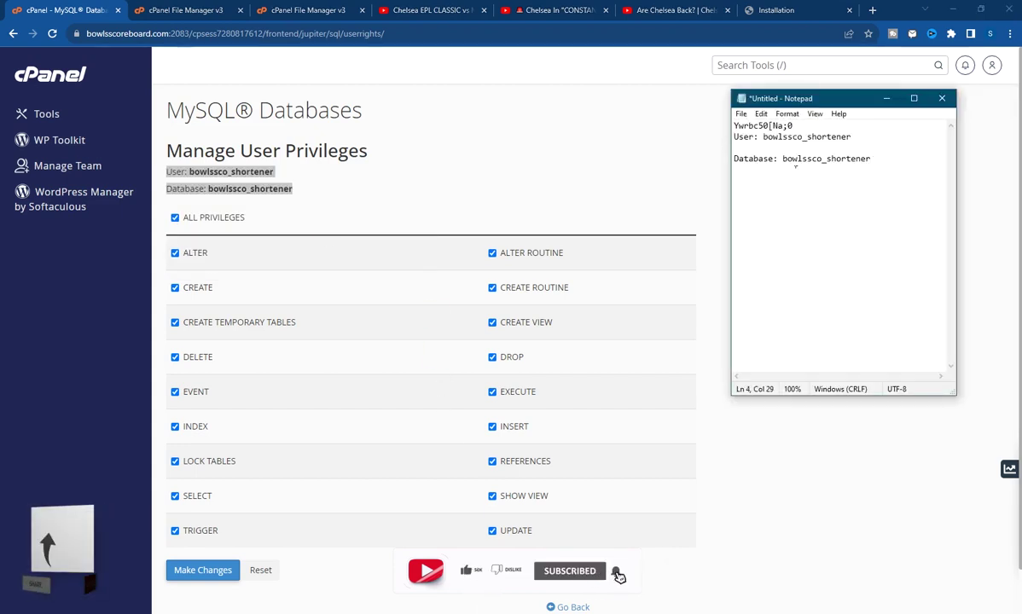
{"action": "left_click", "coordinate": [756, 148]}
{"action": "key", "text": "Delete"}
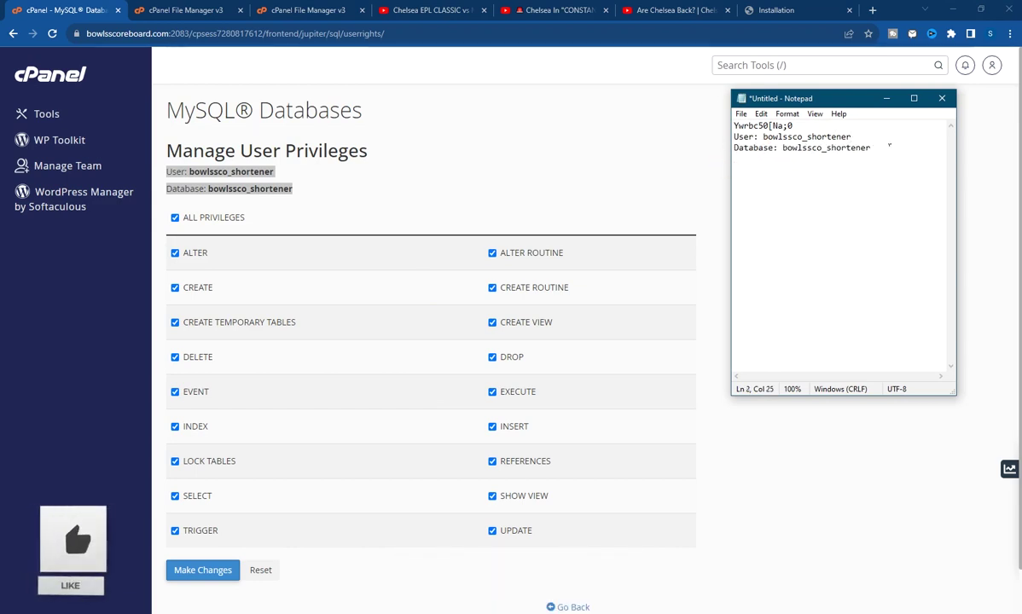
{"action": "left_click_drag", "start_coordinate": [871, 148], "coordinate": [802, 148]}
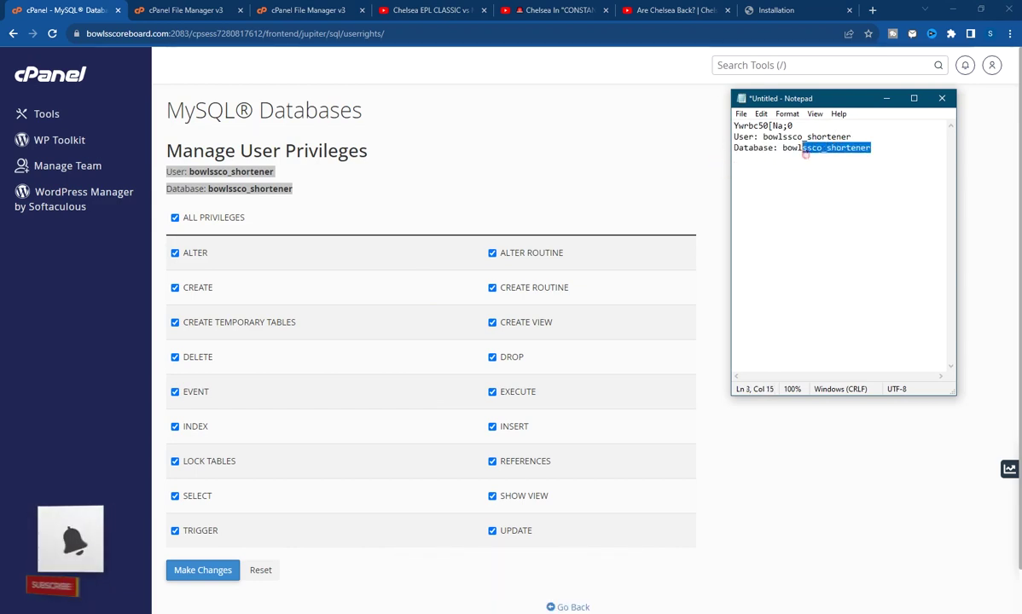
{"action": "left_click", "coordinate": [773, 459]}
{"action": "scroll", "coordinate": [773, 427], "scroll_direction": "down", "scroll_amount": 1}
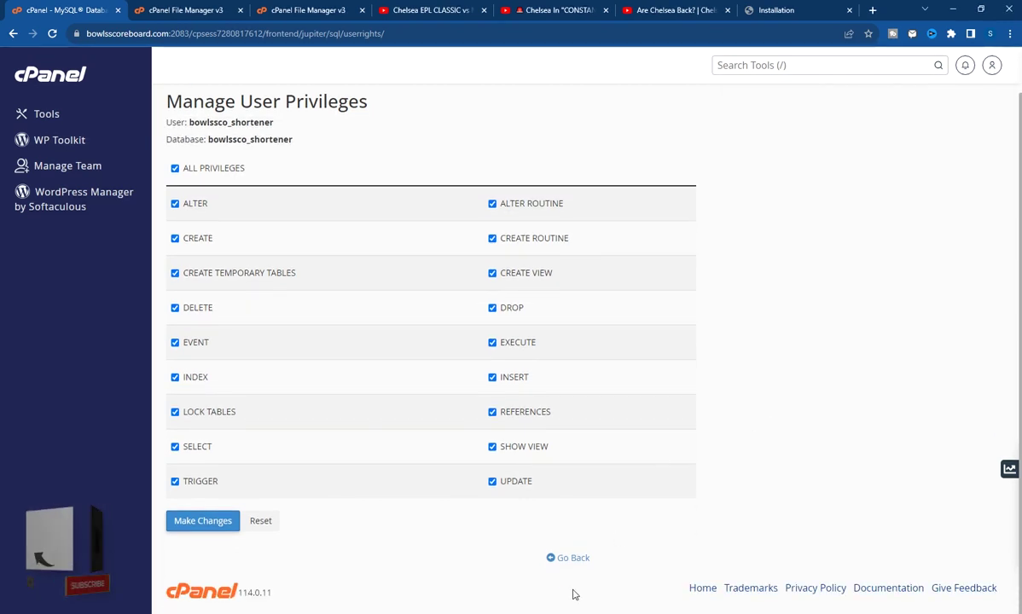
{"action": "left_click", "coordinate": [570, 559]}
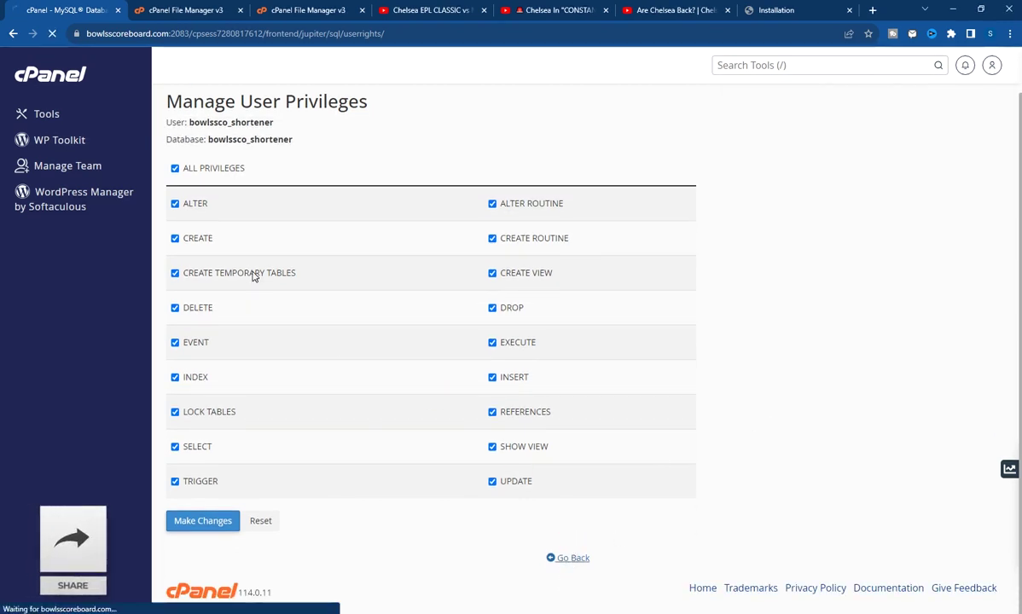
Switch to the File Manager tab, open public_html/shortener/config, and select database.php
{"action": "left_click", "coordinate": [37, 120]}
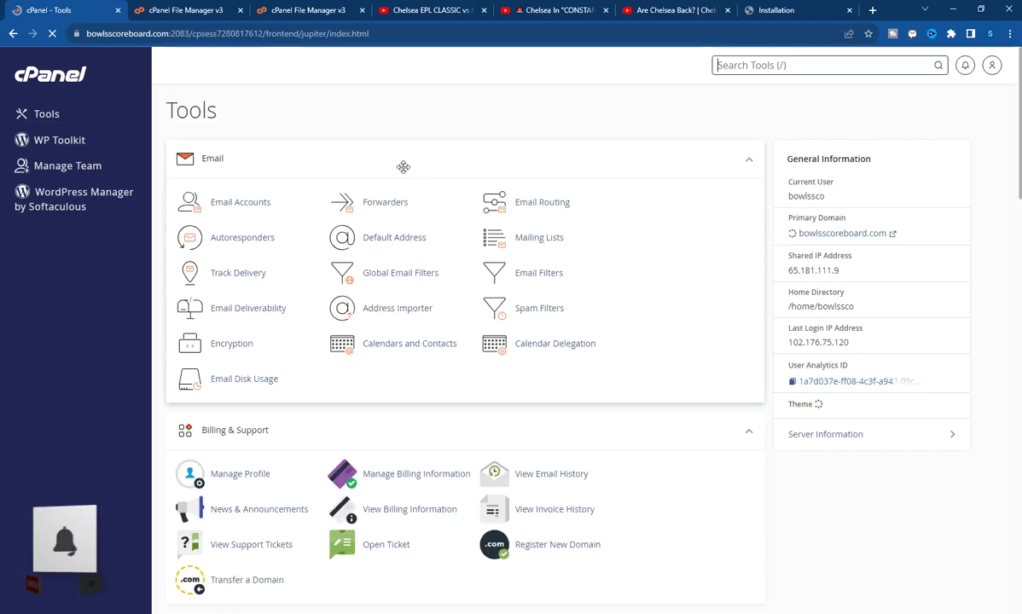
{"action": "left_click", "coordinate": [184, 13]}
{"action": "left_click", "coordinate": [71, 11]}
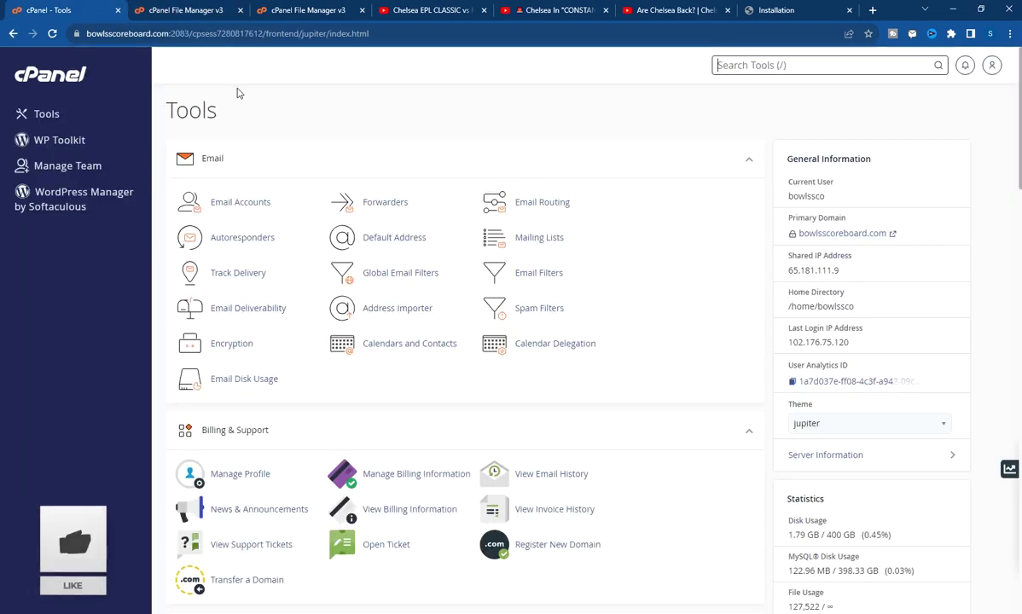
{"action": "left_click", "coordinate": [312, 14]}
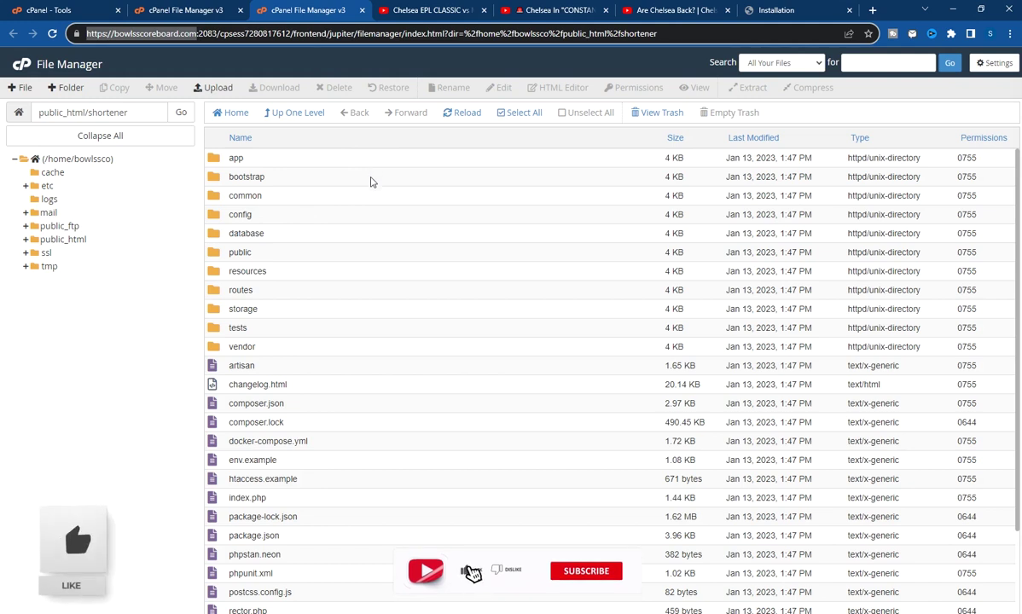
{"action": "left_click", "coordinate": [425, 283]}
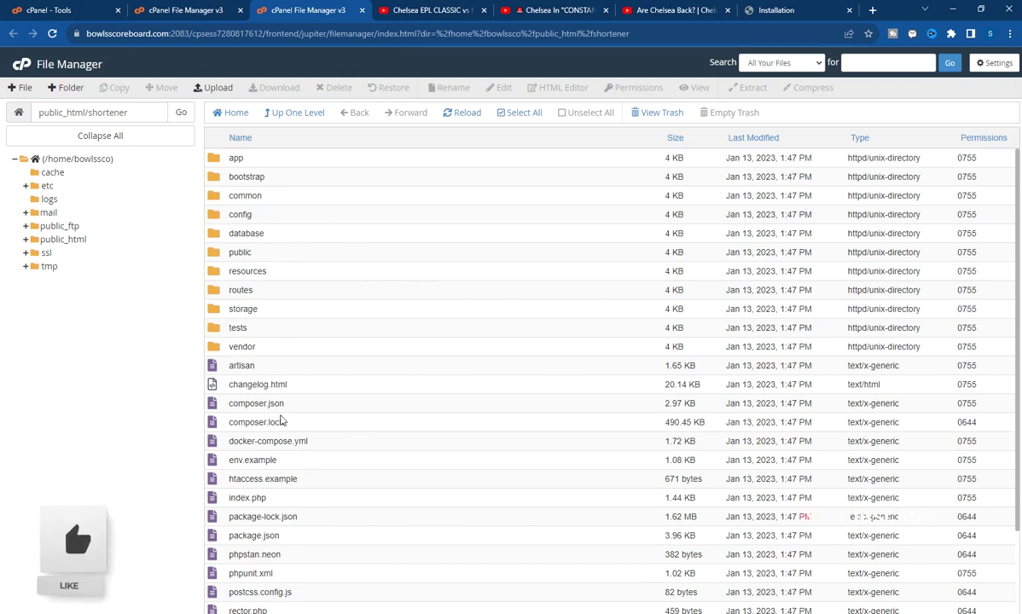
{"action": "scroll", "coordinate": [282, 421], "scroll_direction": "down", "scroll_amount": 2}
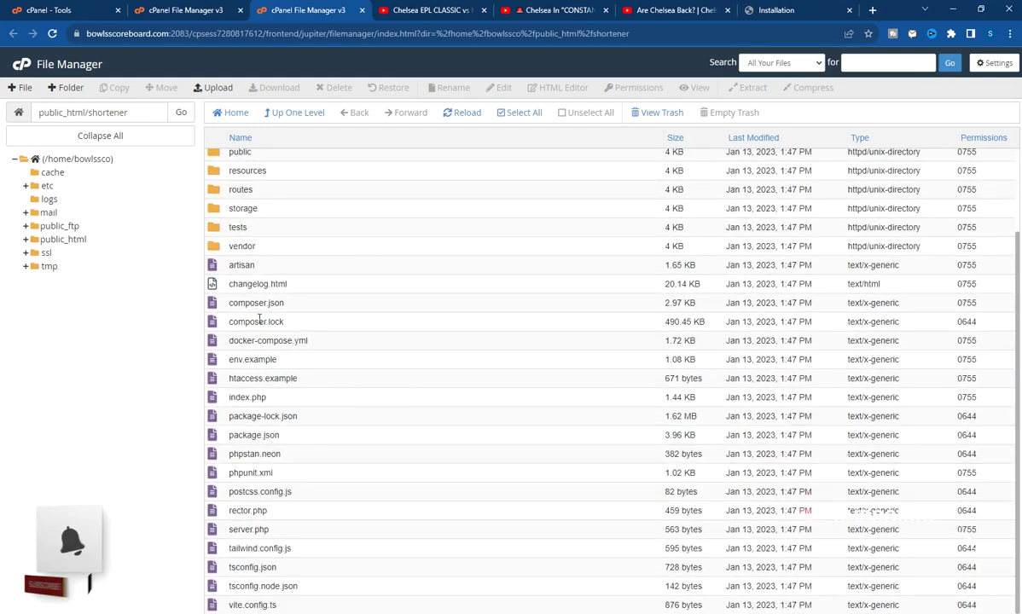
{"action": "scroll", "coordinate": [273, 374], "scroll_direction": "up", "scroll_amount": 2}
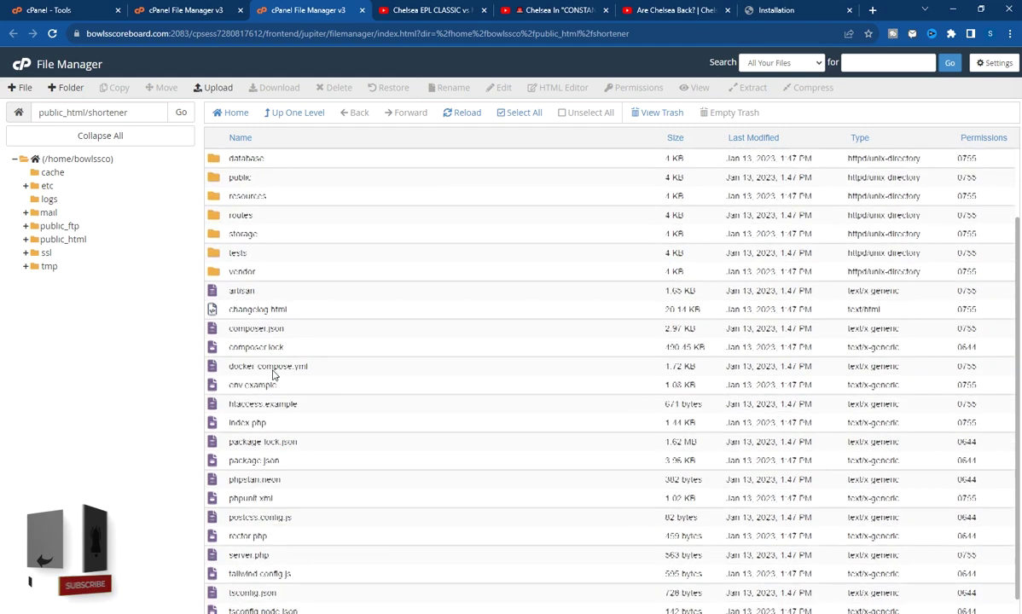
{"action": "scroll", "coordinate": [272, 396], "scroll_direction": "down", "scroll_amount": 2}
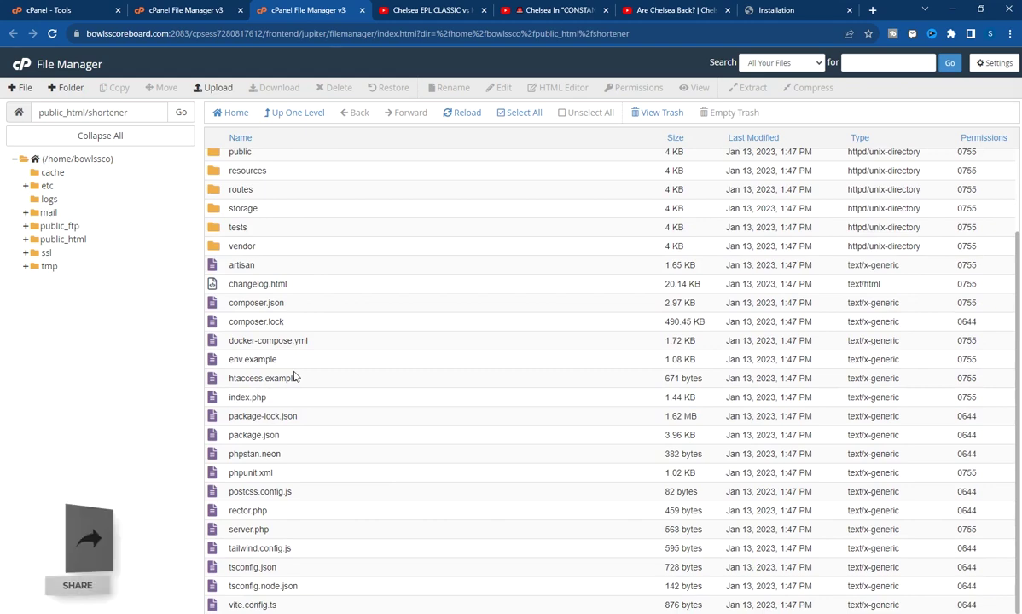
{"action": "scroll", "coordinate": [316, 478], "scroll_direction": "up", "scroll_amount": 2}
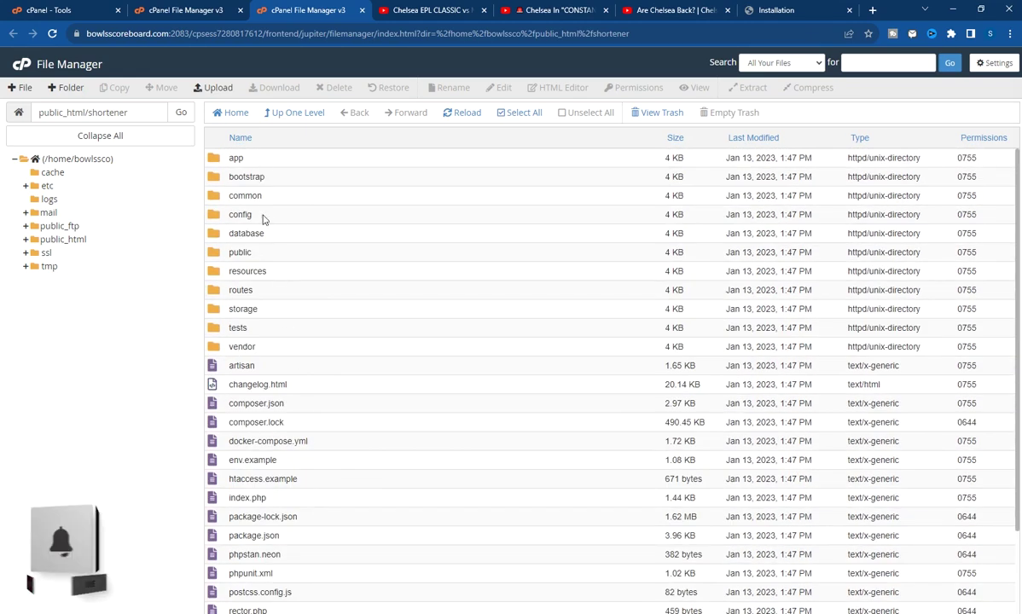
{"action": "double_click", "coordinate": [289, 217]}
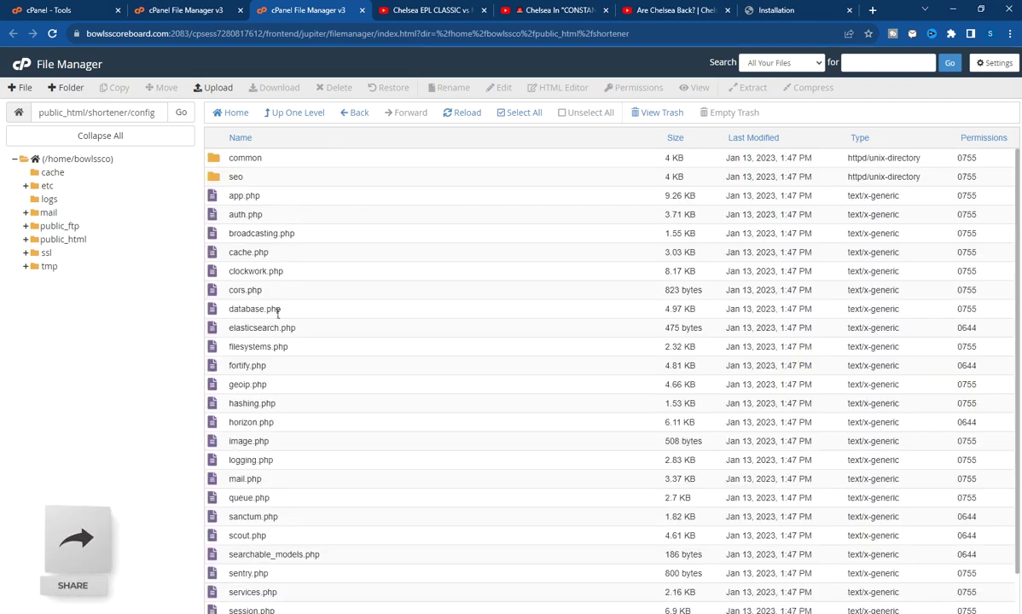
{"action": "scroll", "coordinate": [267, 227], "scroll_direction": "down", "scroll_amount": 1}
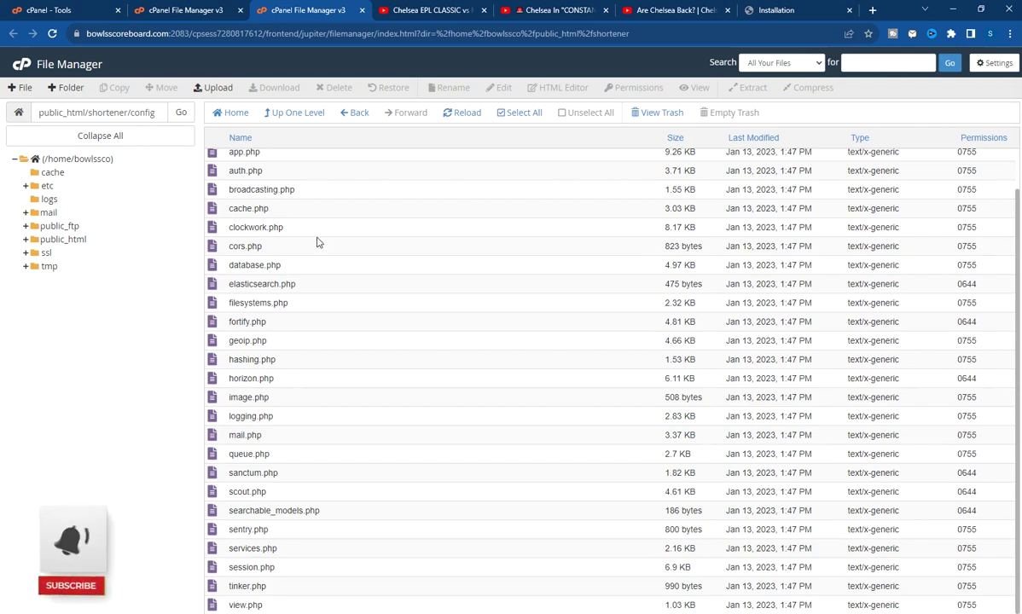
{"action": "left_click", "coordinate": [277, 266]}
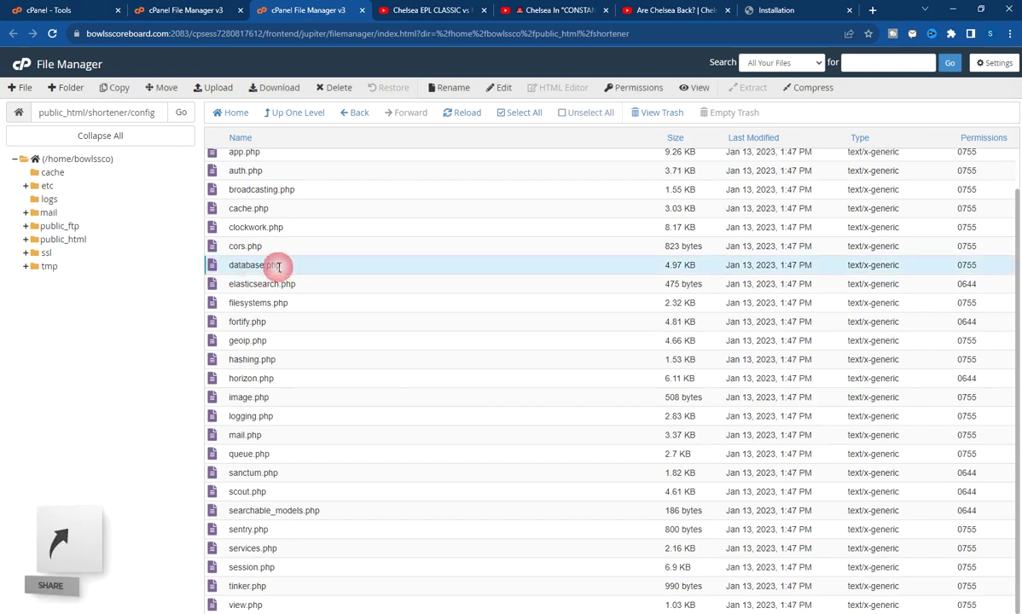
Open database.php in the File Manager editor and locate the mysql connection block
{"action": "right_click", "coordinate": [313, 272]}
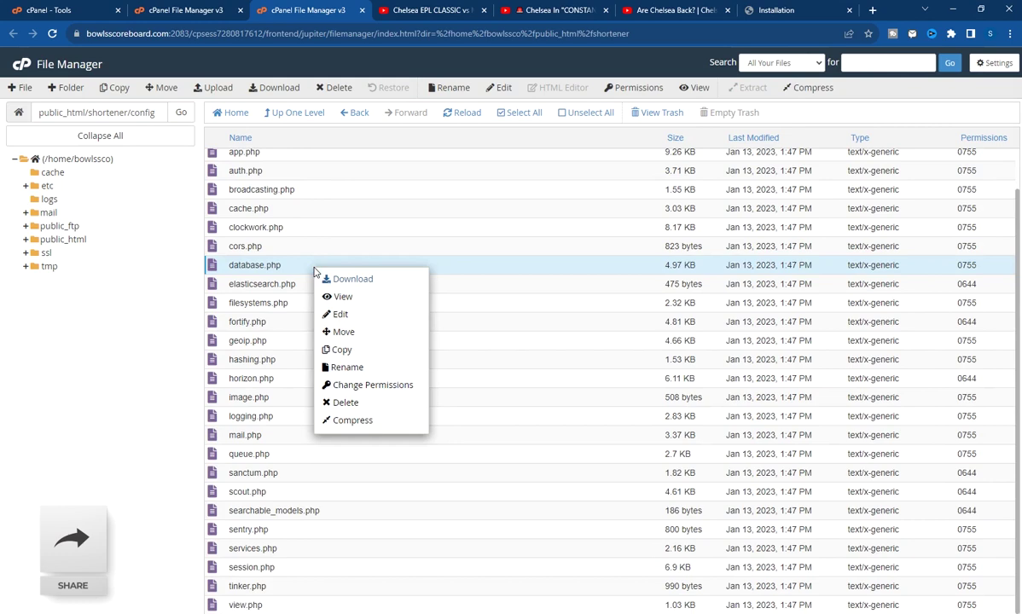
{"action": "left_click", "coordinate": [338, 319]}
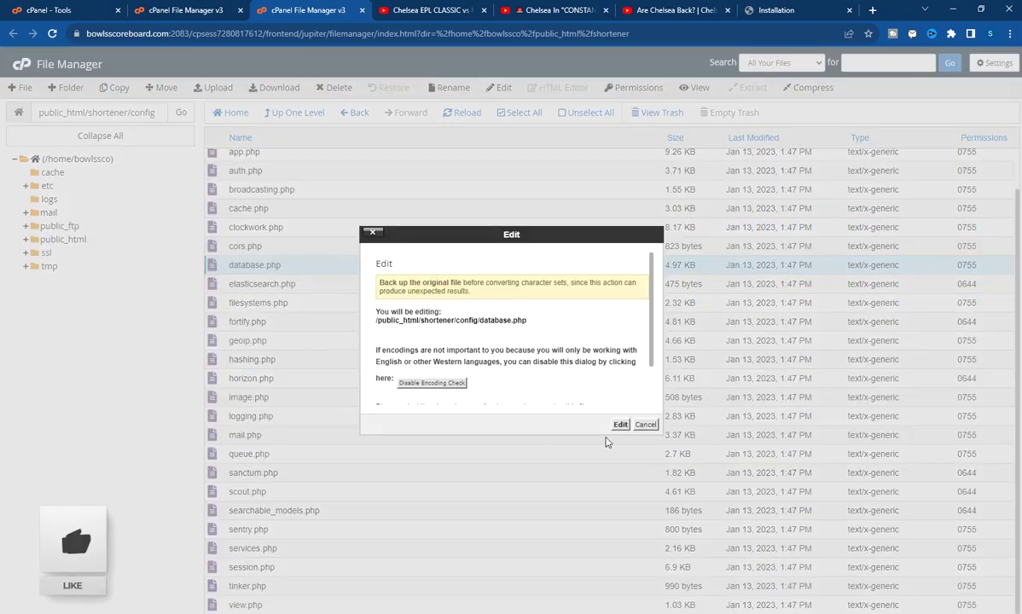
{"action": "left_click", "coordinate": [620, 425]}
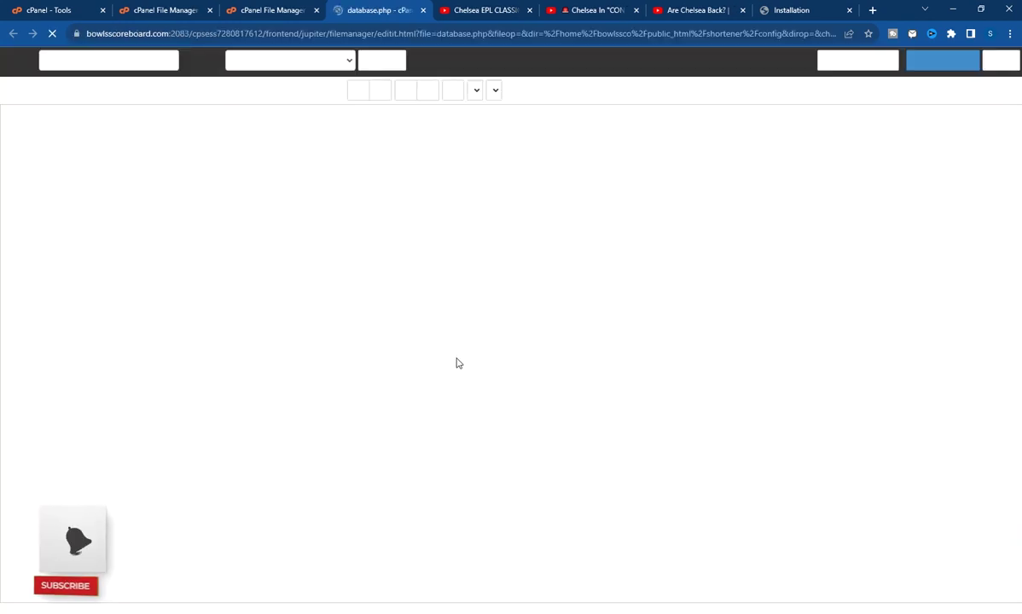
{"action": "scroll", "coordinate": [216, 291], "scroll_direction": "down", "scroll_amount": 5}
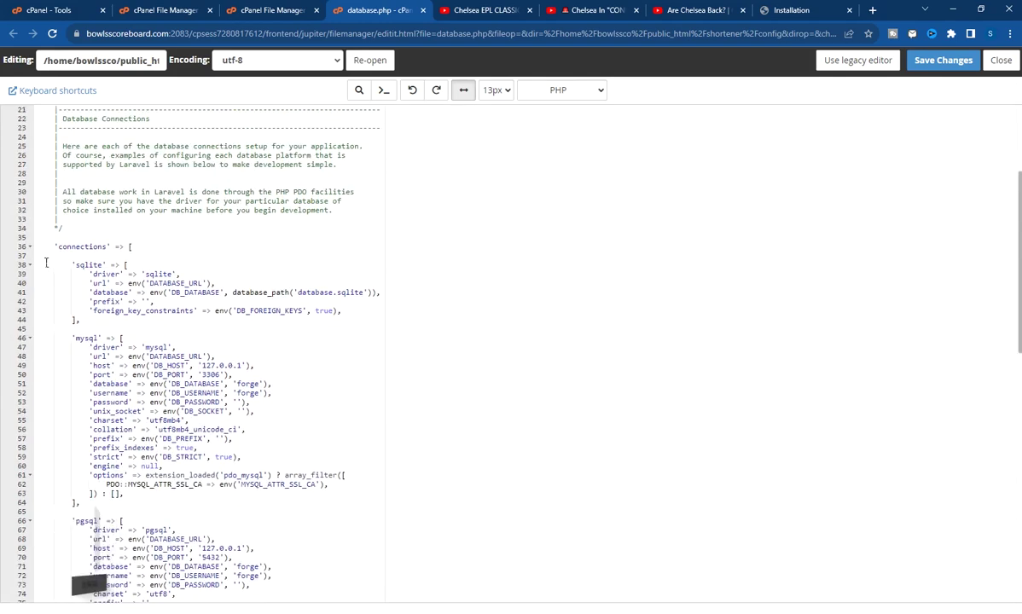
{"action": "scroll", "coordinate": [47, 263], "scroll_direction": "up", "scroll_amount": 2}
{"action": "scroll", "coordinate": [175, 399], "scroll_direction": "down", "scroll_amount": 1}
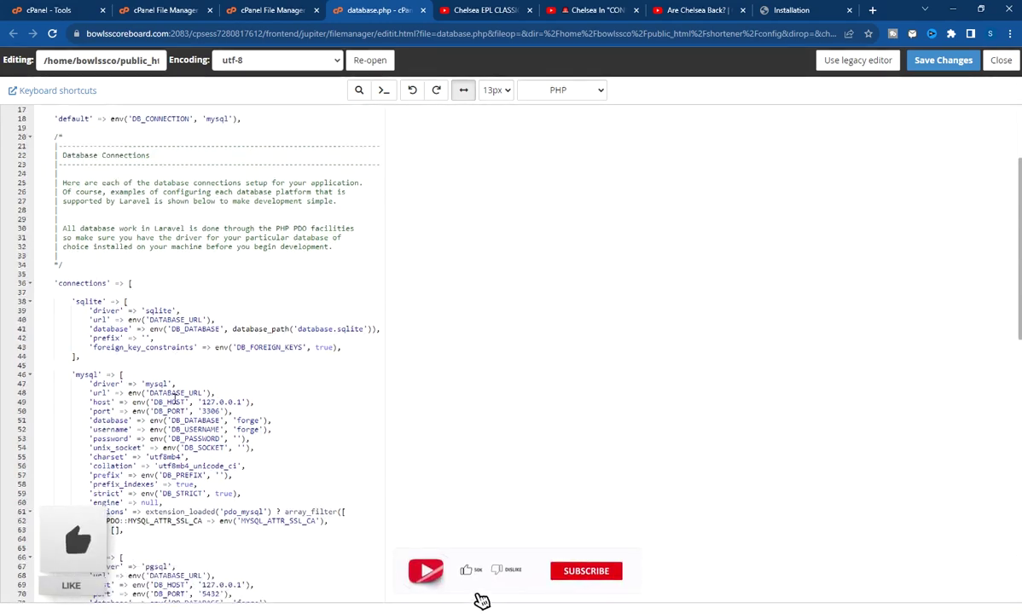
{"action": "scroll", "coordinate": [175, 399], "scroll_direction": "down", "scroll_amount": 1}
{"action": "scroll", "coordinate": [75, 322], "scroll_direction": "down", "scroll_amount": 2}
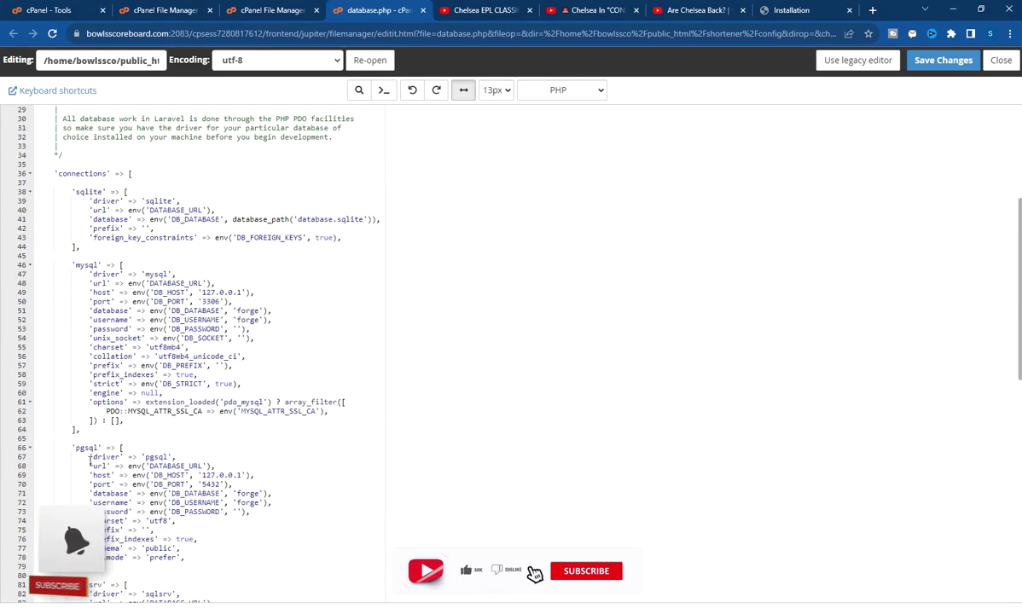
{"action": "scroll", "coordinate": [90, 462], "scroll_direction": "down", "scroll_amount": 3}
{"action": "scroll", "coordinate": [88, 487], "scroll_direction": "down", "scroll_amount": 1}
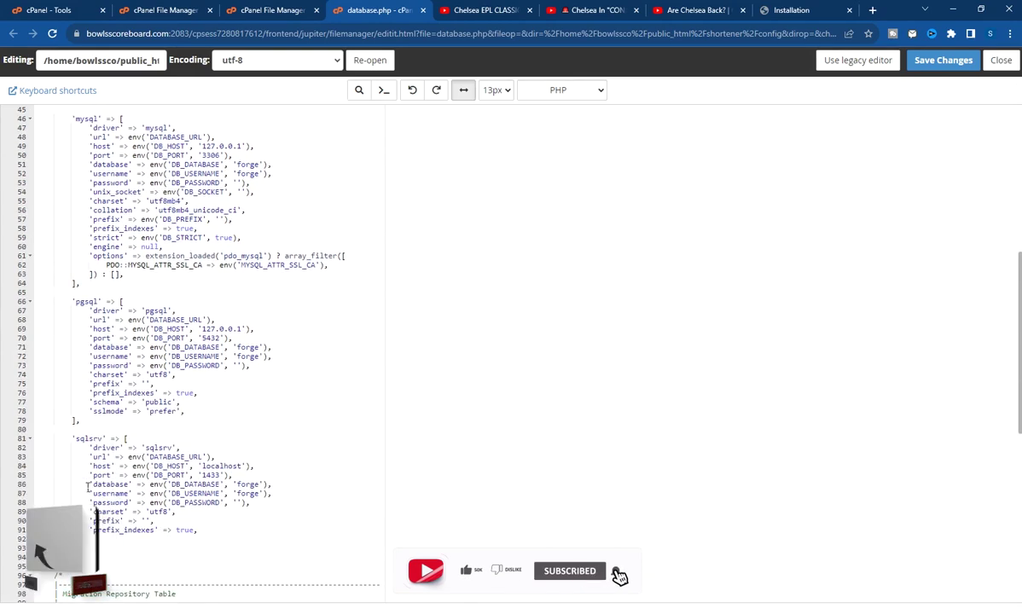
{"action": "scroll", "coordinate": [88, 487], "scroll_direction": "down", "scroll_amount": 10}
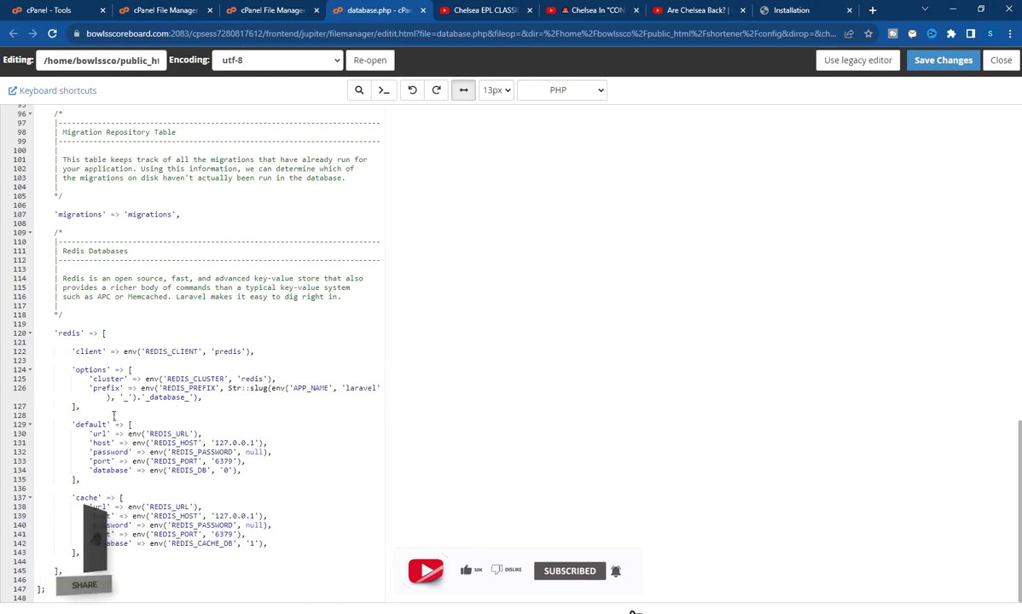
{"action": "scroll", "coordinate": [114, 416], "scroll_direction": "up", "scroll_amount": 15}
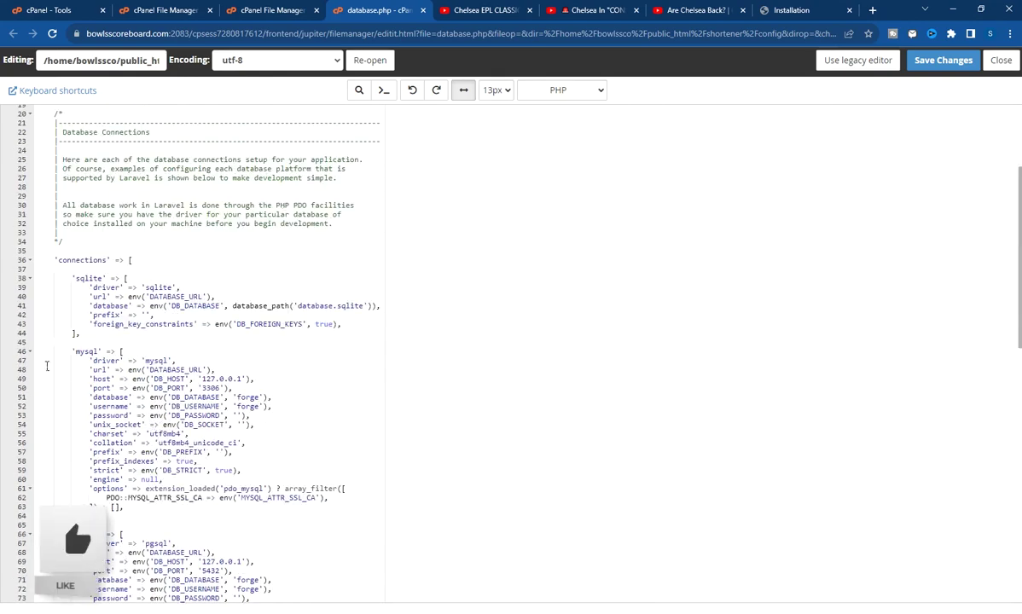
{"action": "left_click", "coordinate": [220, 380]}
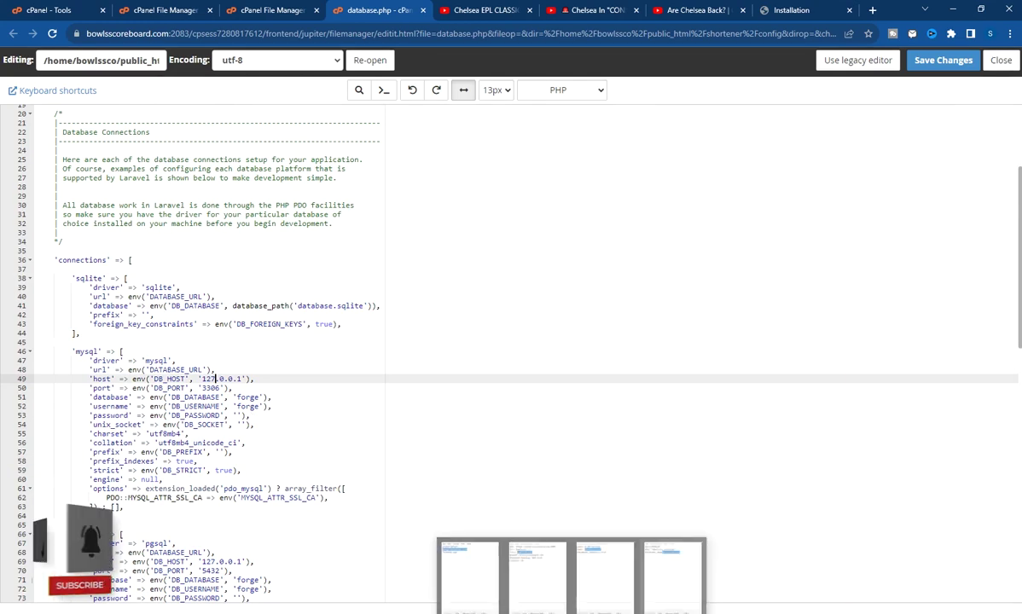
Replace the 'forge' username with the database user name copied from the notes
{"action": "left_click", "coordinate": [668, 589]}
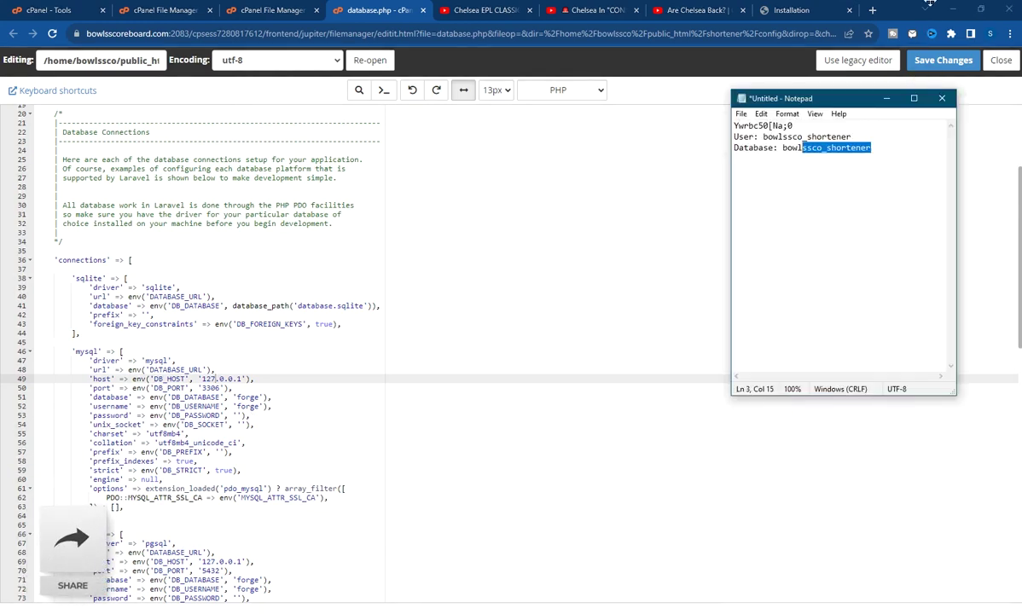
{"action": "left_click", "coordinate": [851, 147]}
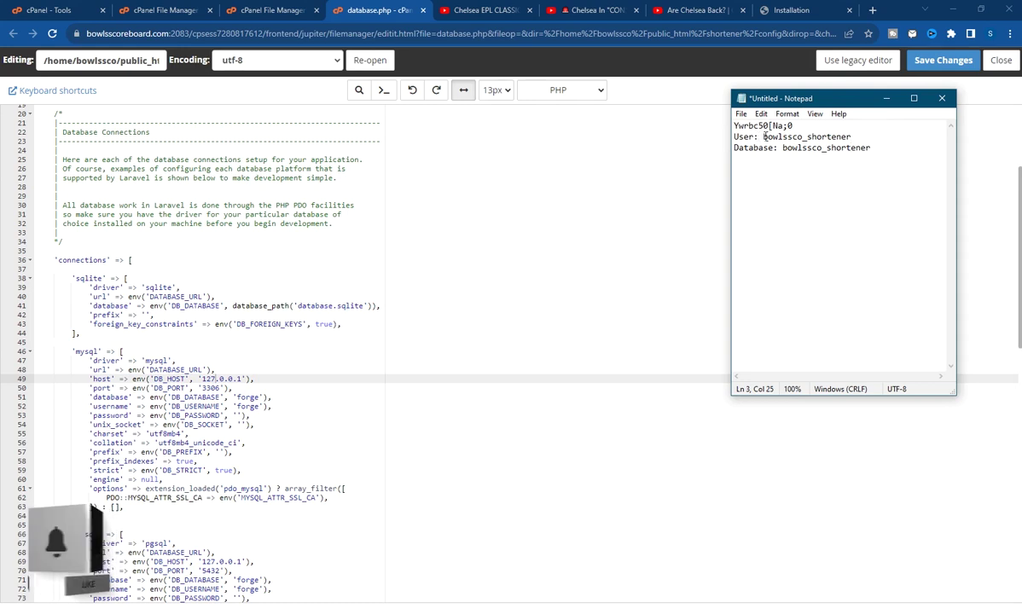
{"action": "left_click_drag", "start_coordinate": [766, 137], "coordinate": [851, 136]}
{"action": "right_click", "coordinate": [849, 135]}
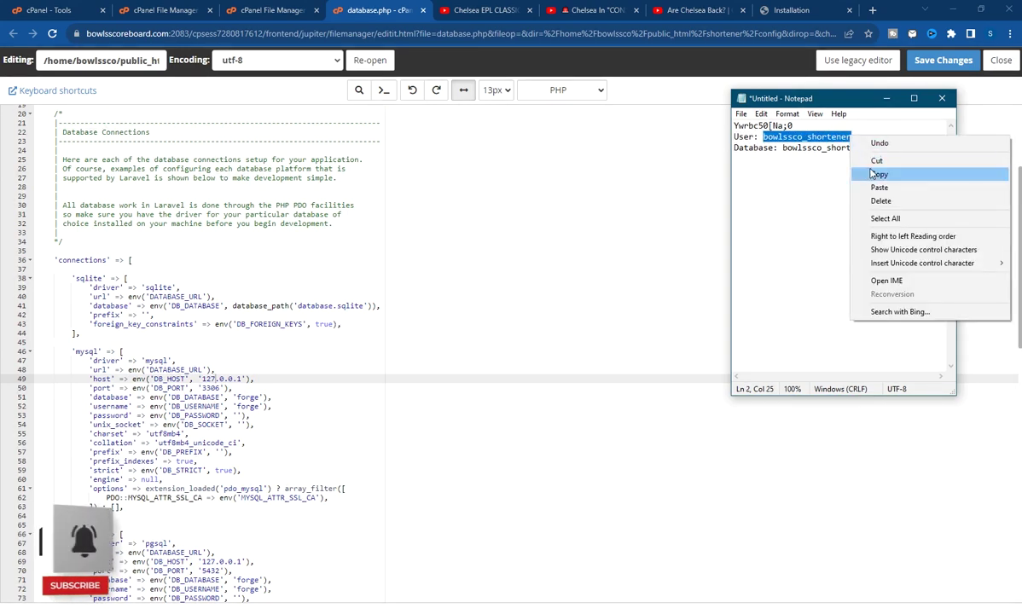
{"action": "left_click", "coordinate": [877, 174]}
{"action": "left_click", "coordinate": [218, 397]}
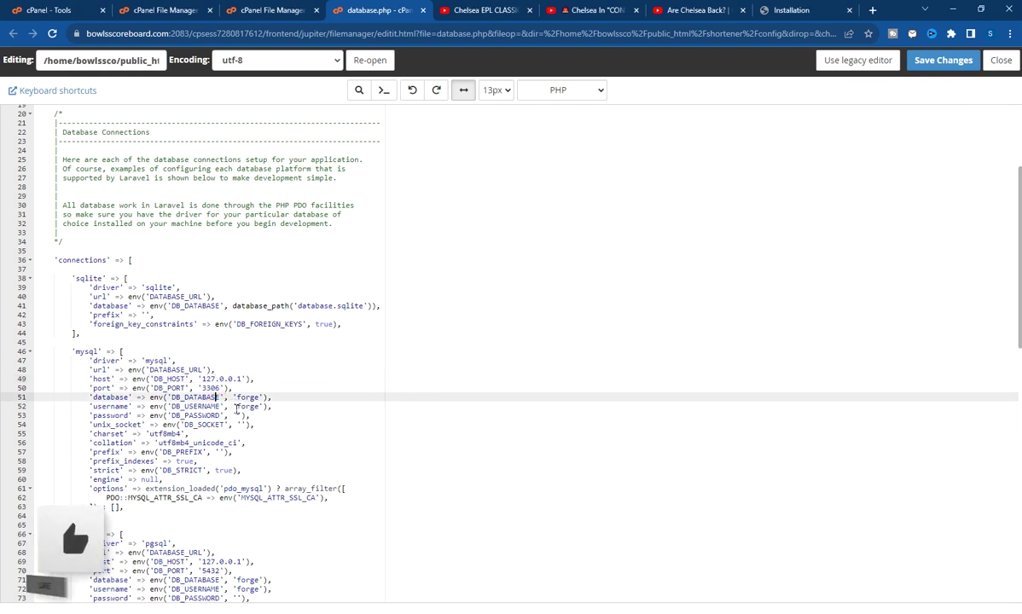
{"action": "left_click", "coordinate": [239, 406]}
{"action": "left_click_drag", "start_coordinate": [252, 408], "coordinate": [259, 408]}
{"action": "key", "text": "ctrl+v"}
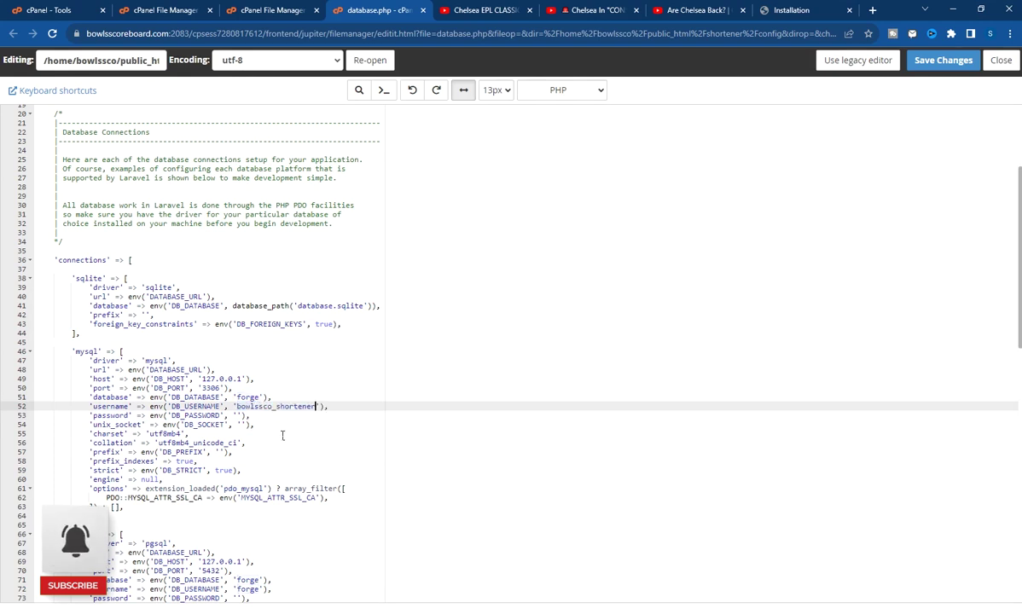
Replace the 'forge' database value with the shortener database name from the notes
{"action": "key", "text": "alt+Tab"}
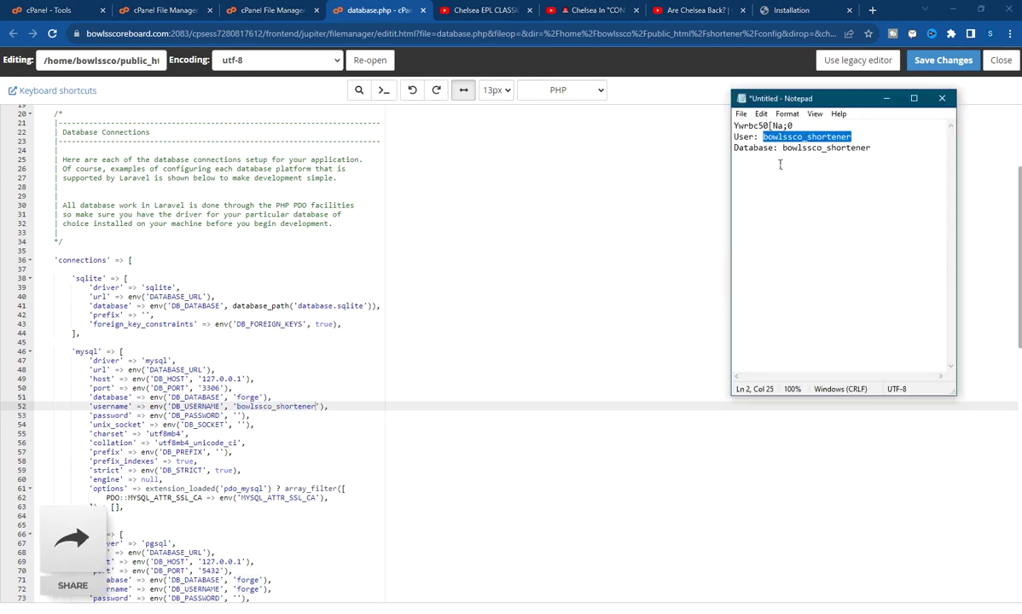
{"action": "left_click", "coordinate": [734, 141]}
{"action": "left_click_drag", "start_coordinate": [782, 148], "coordinate": [871, 150]}
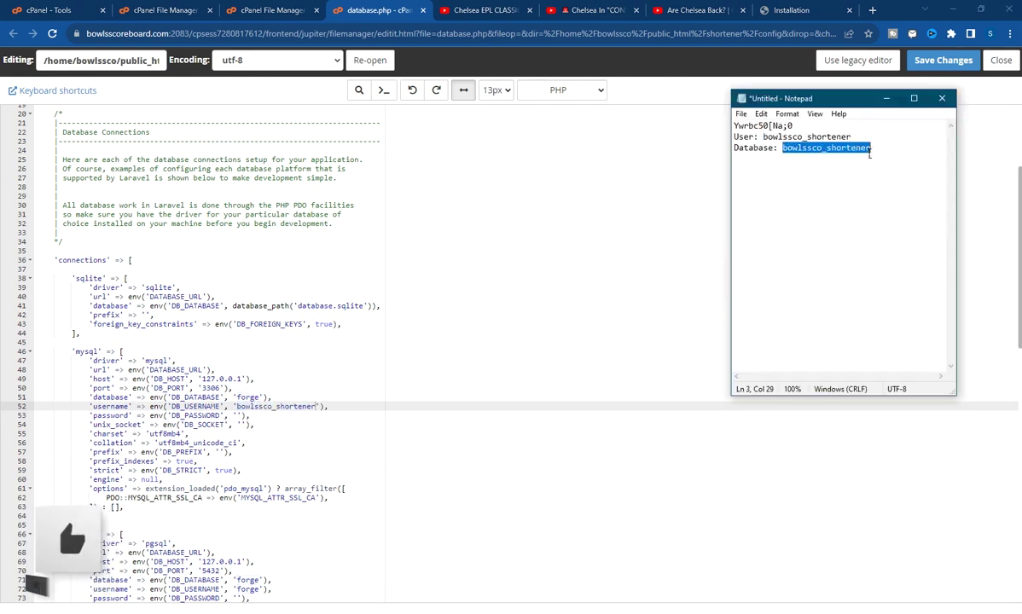
{"action": "right_click", "coordinate": [871, 150]}
{"action": "left_click", "coordinate": [904, 182]}
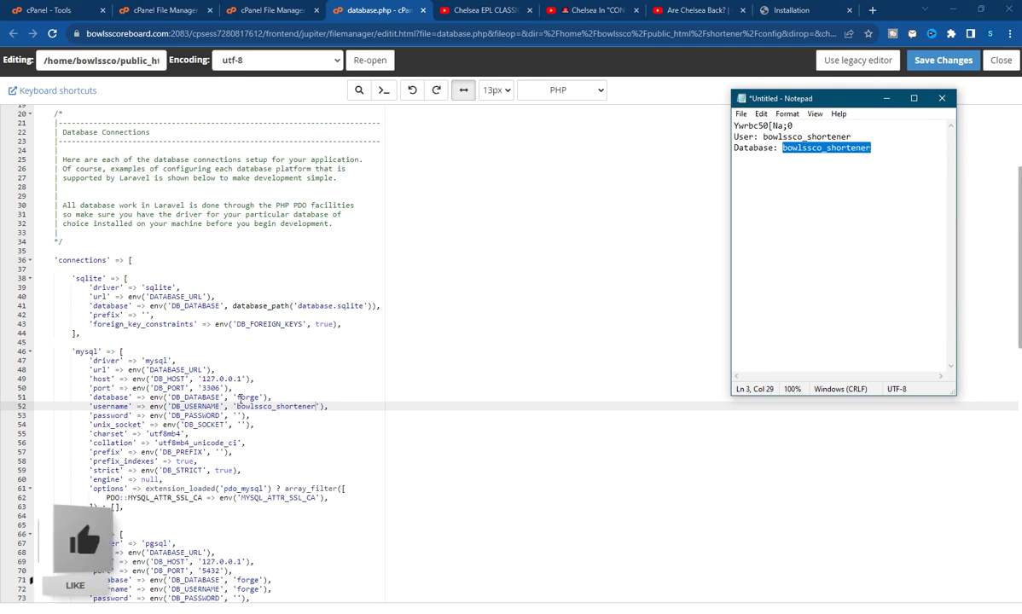
{"action": "left_click", "coordinate": [126, 398]}
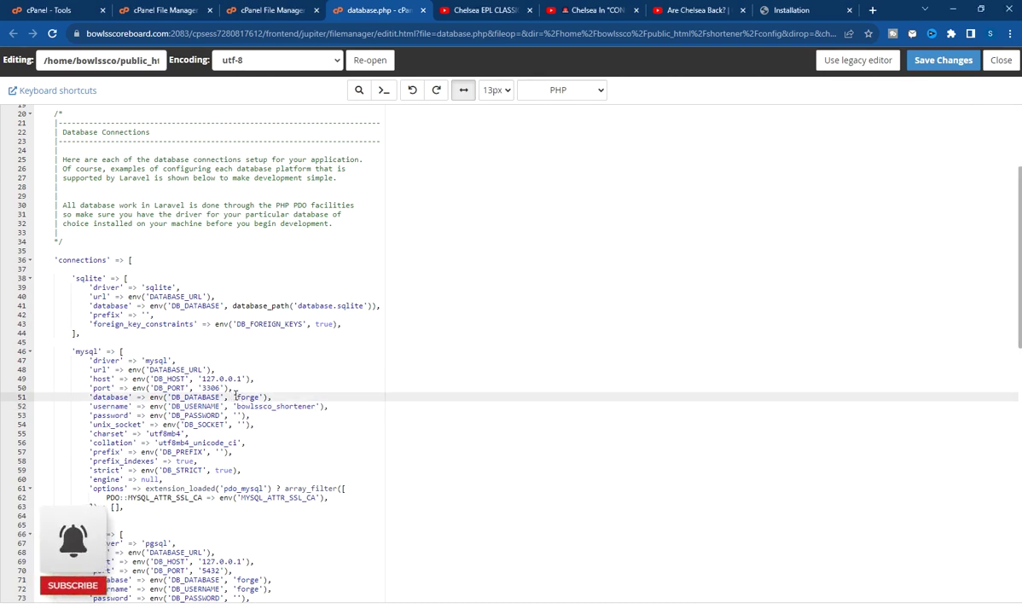
{"action": "double_click", "coordinate": [246, 398]}
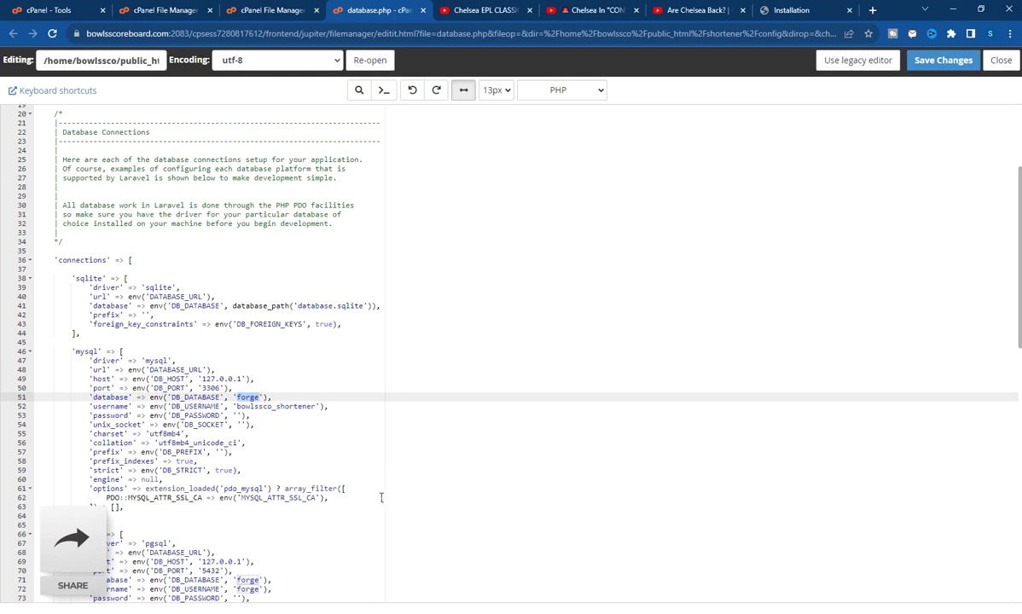
{"action": "key", "text": "ctrl+v"}
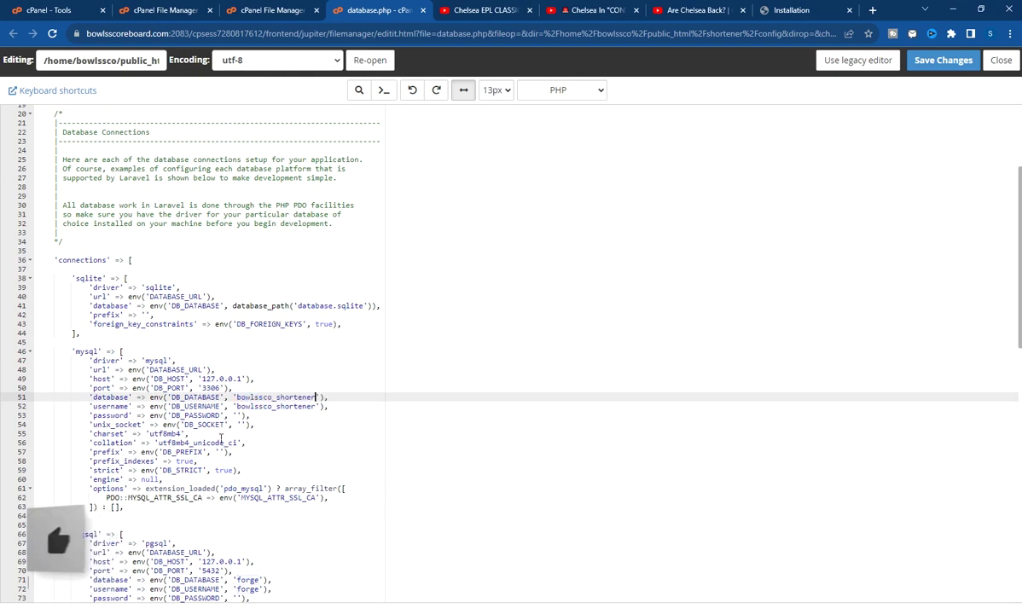
Paste the database password from the notes into the empty password quotes
{"action": "left_click", "coordinate": [229, 416]}
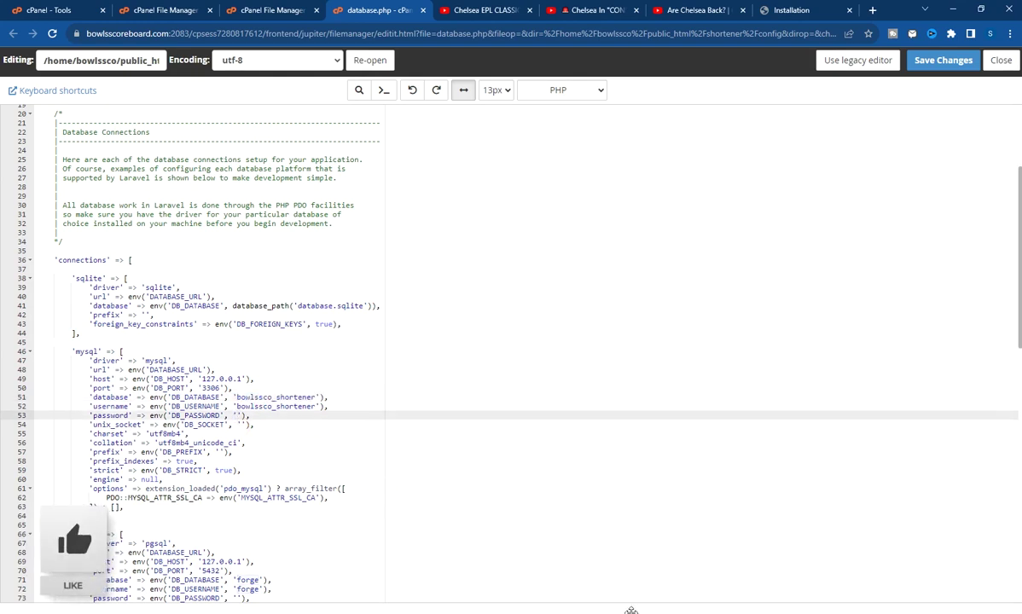
{"action": "key", "text": "alt+Tab"}
{"action": "left_click", "coordinate": [736, 137]}
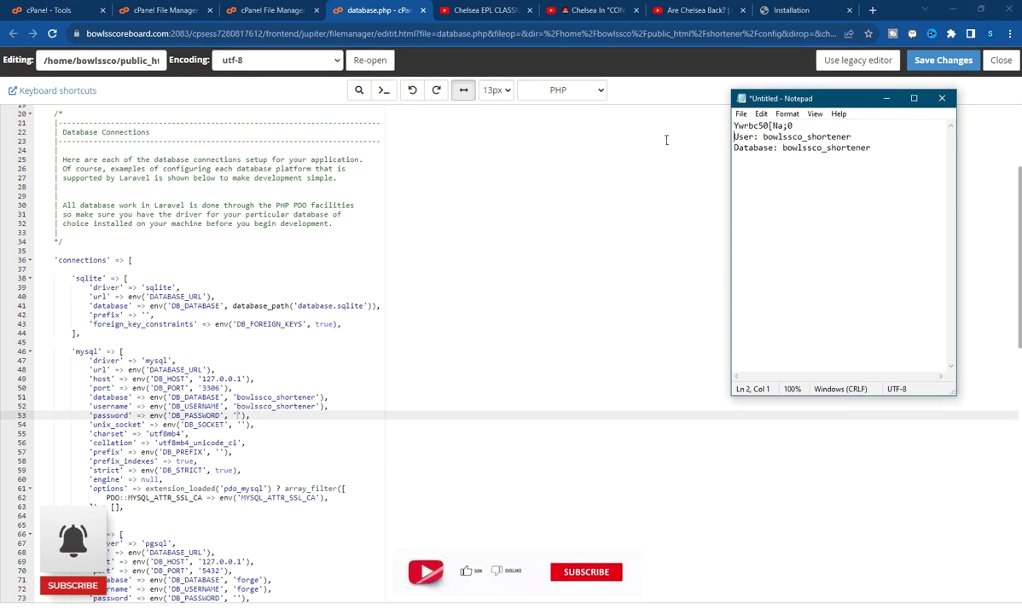
{"action": "left_click_drag", "start_coordinate": [793, 126], "coordinate": [734, 125]}
{"action": "right_click", "coordinate": [751, 129]}
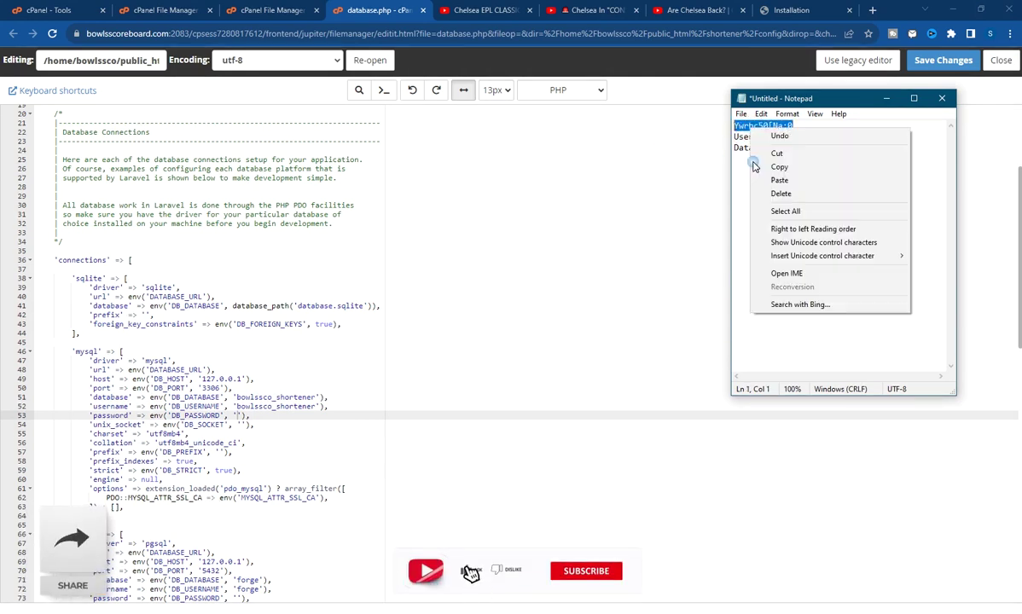
{"action": "left_click", "coordinate": [779, 167]}
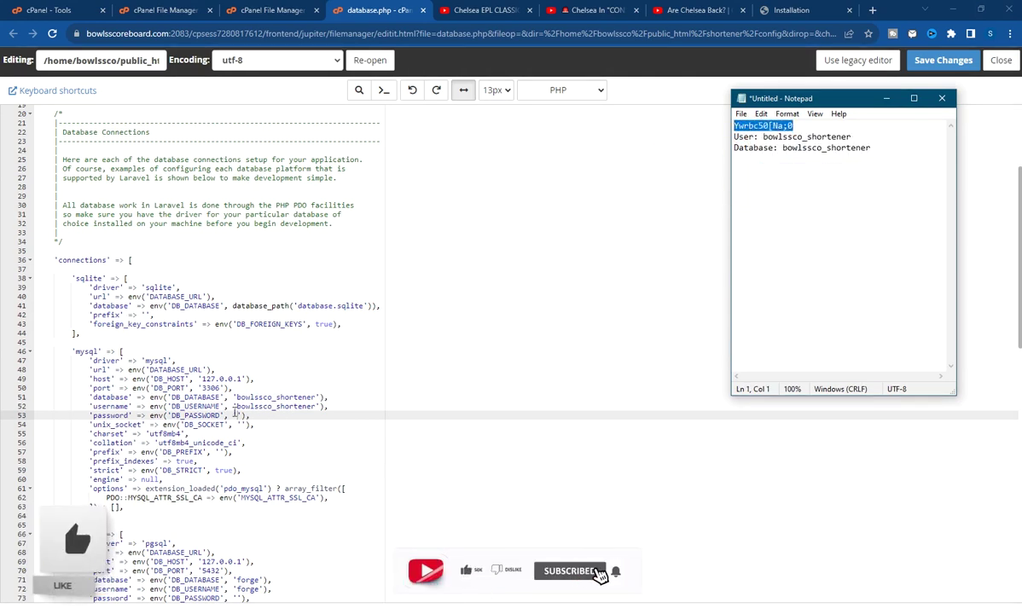
{"action": "left_click", "coordinate": [239, 415]}
{"action": "key", "text": "ctrl+v"}
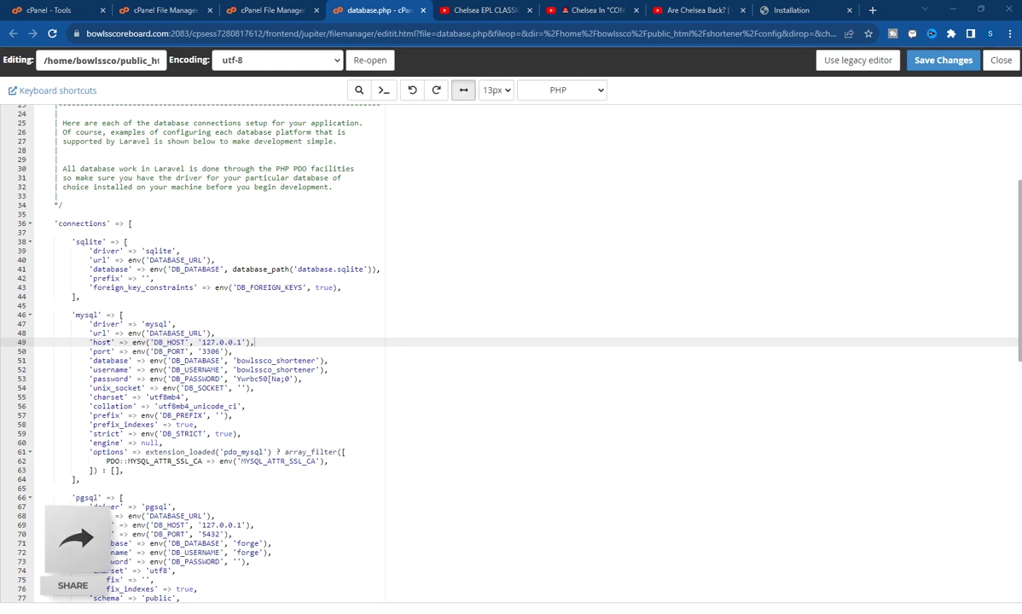
Copy the shortener site address from the installation wizard's address bar
{"action": "left_click", "coordinate": [206, 343]}
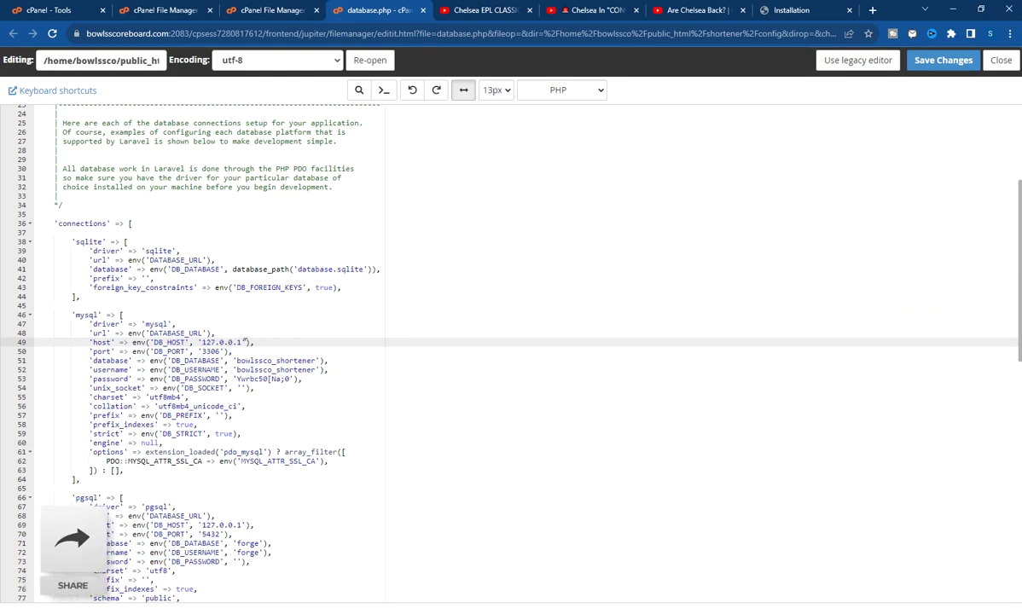
{"action": "left_click_drag", "start_coordinate": [242, 342], "coordinate": [206, 343]}
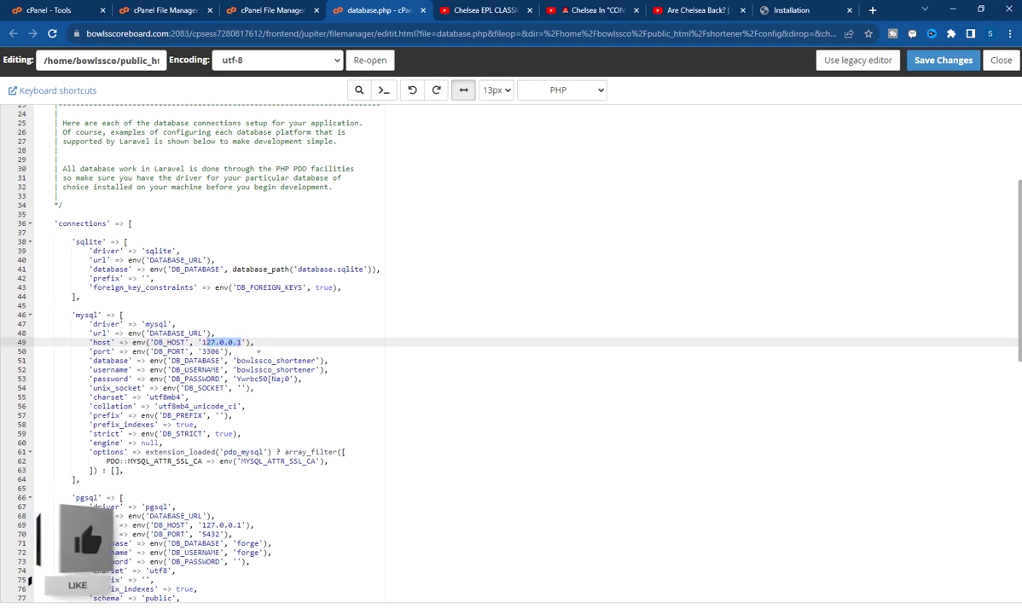
{"action": "left_click", "coordinate": [258, 351]}
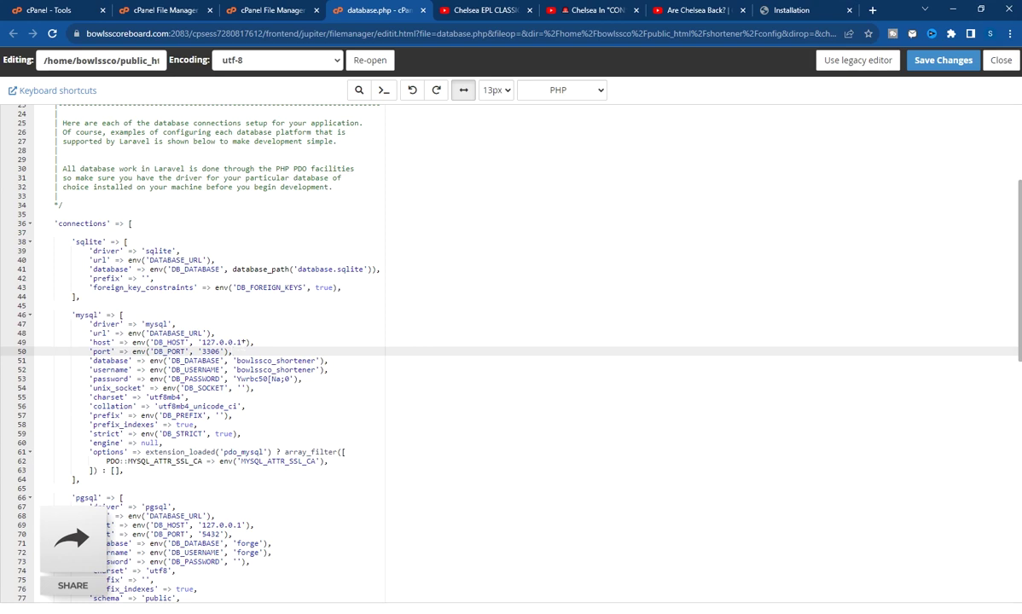
{"action": "key", "text": "Up"}
{"action": "key", "text": "Up"}
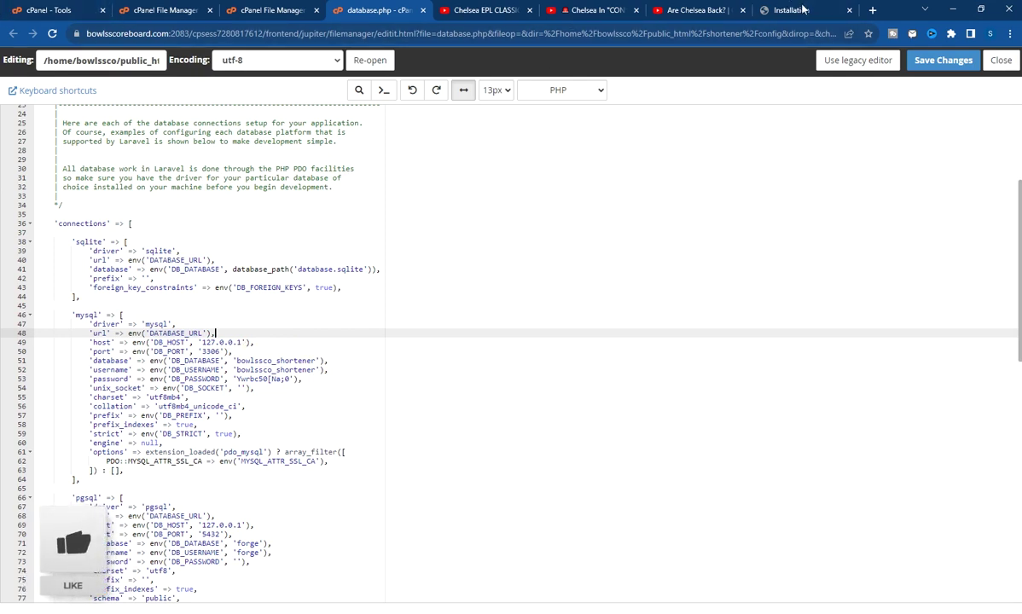
{"action": "left_click", "coordinate": [803, 9]}
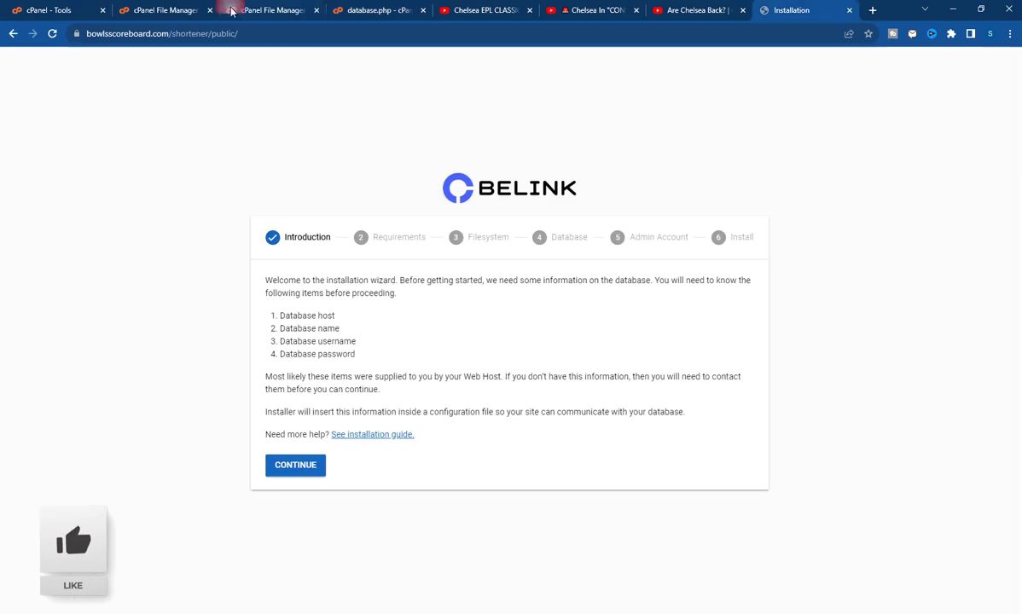
{"action": "left_click_drag", "start_coordinate": [205, 34], "coordinate": [85, 35]}
{"action": "right_click", "coordinate": [193, 37]}
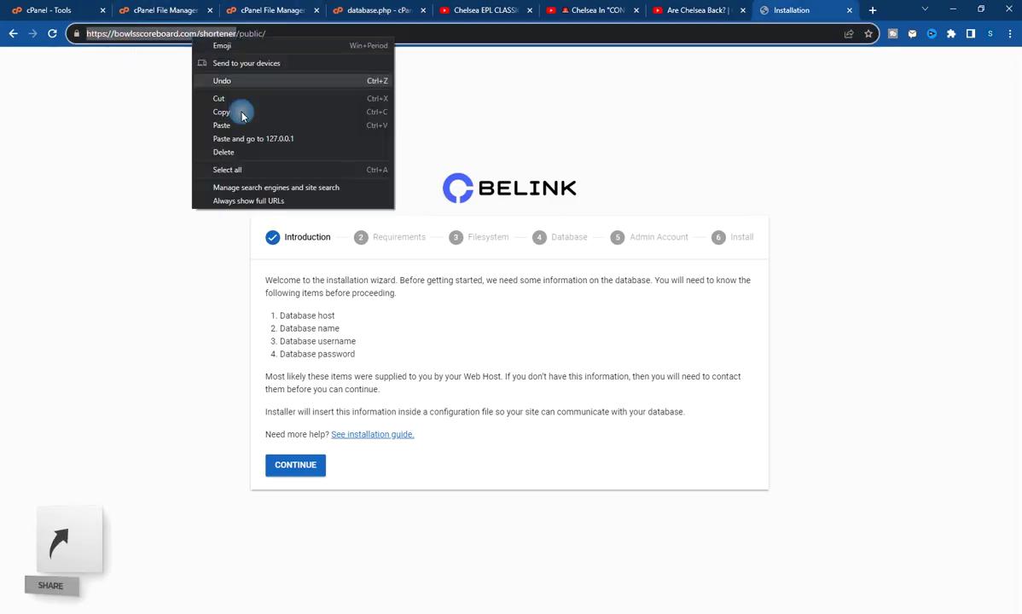
{"action": "left_click", "coordinate": [239, 114]}
Paste the address as the DATABASE_URL value, save database.php, and return to the config listing
{"action": "left_click", "coordinate": [165, 9]}
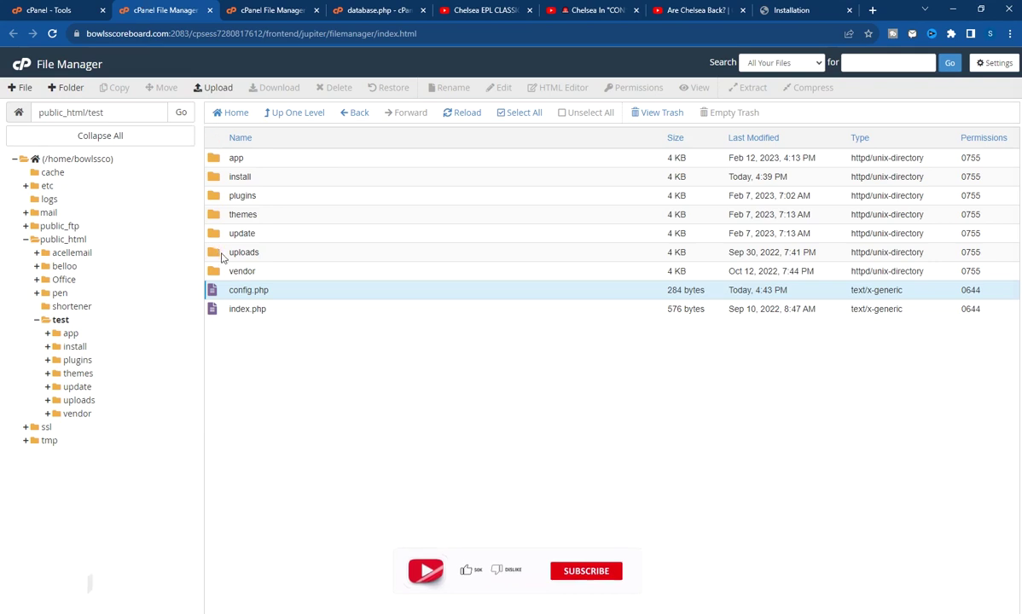
{"action": "left_click", "coordinate": [329, 11]}
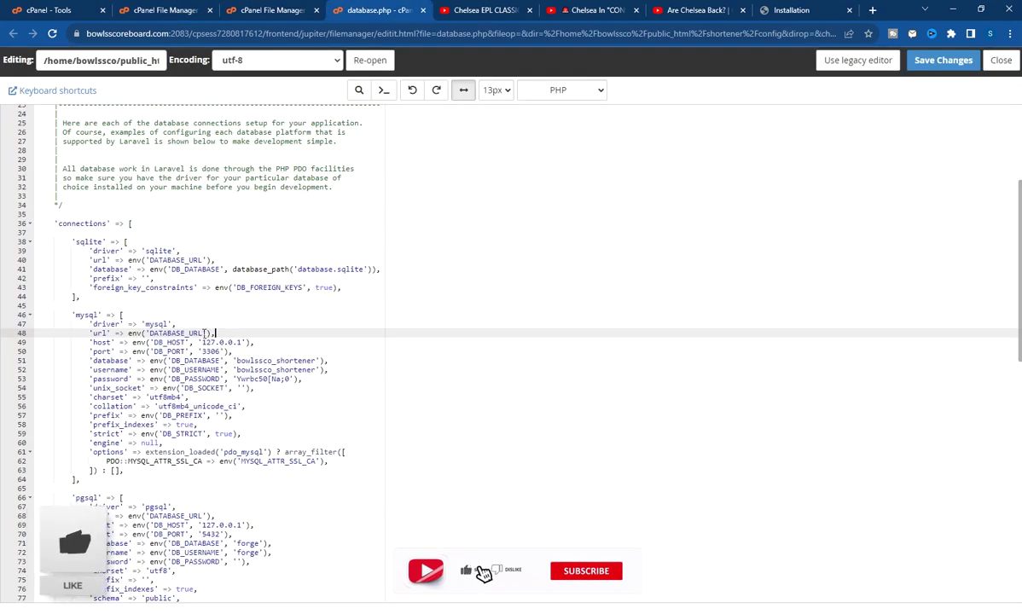
{"action": "left_click_drag", "start_coordinate": [204, 334], "coordinate": [154, 334]}
{"action": "key", "text": "ctrl+v"}
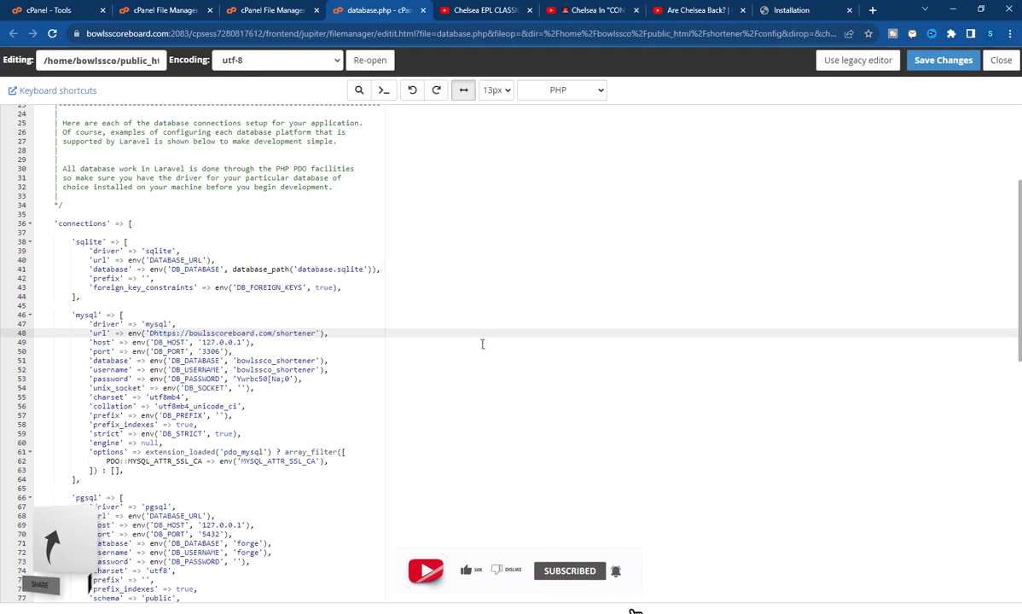
{"action": "left_click", "coordinate": [481, 351]}
{"action": "left_click", "coordinate": [935, 68]}
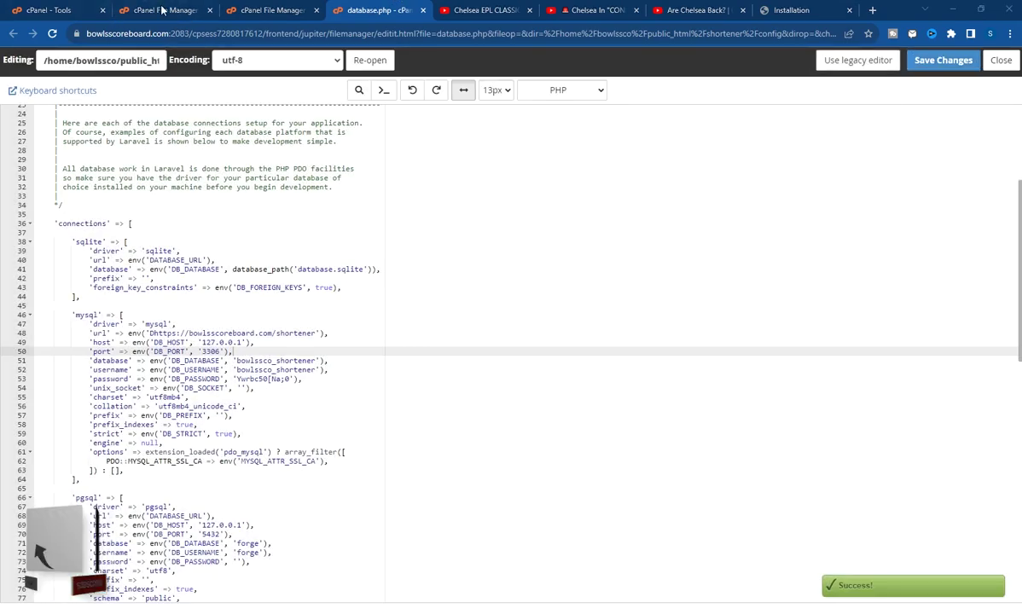
{"action": "left_click", "coordinate": [156, 7]}
{"action": "left_click", "coordinate": [247, 12]}
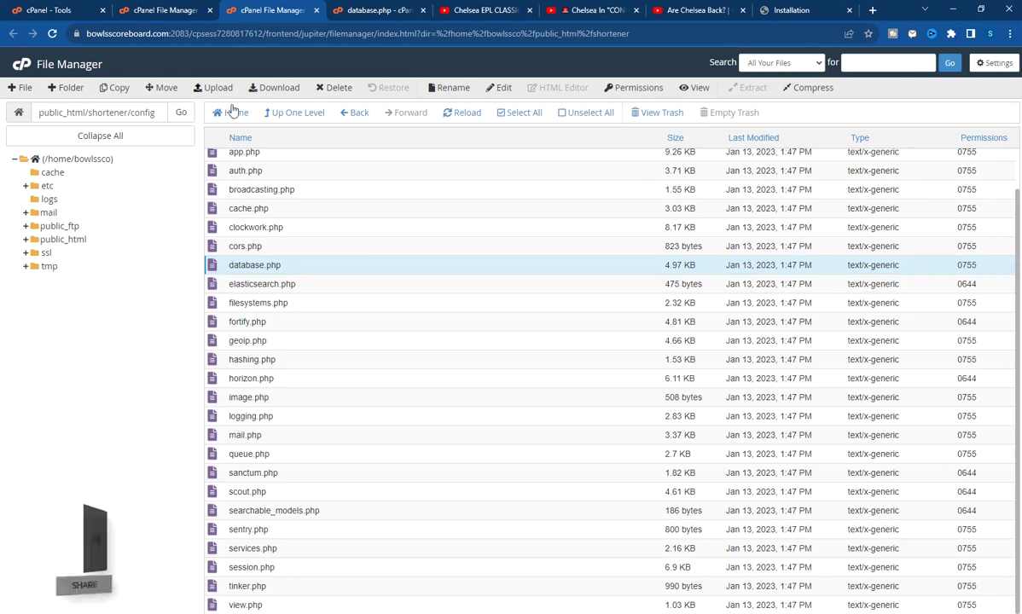
Go up to the shortener folder, glance into its database folder, then bring back the BeLink installer
{"action": "left_click", "coordinate": [264, 114]}
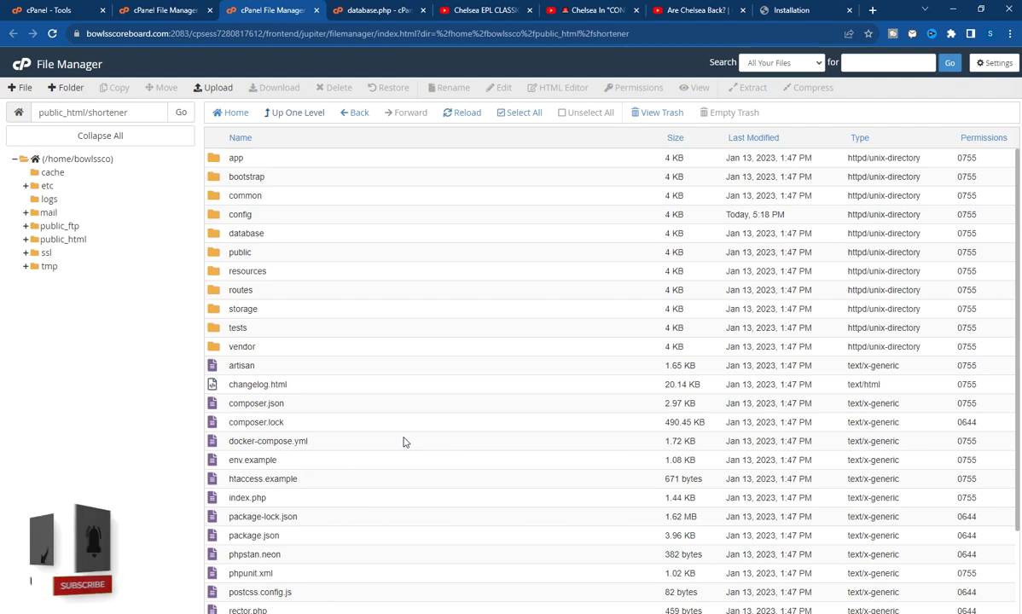
{"action": "double_click", "coordinate": [288, 237]}
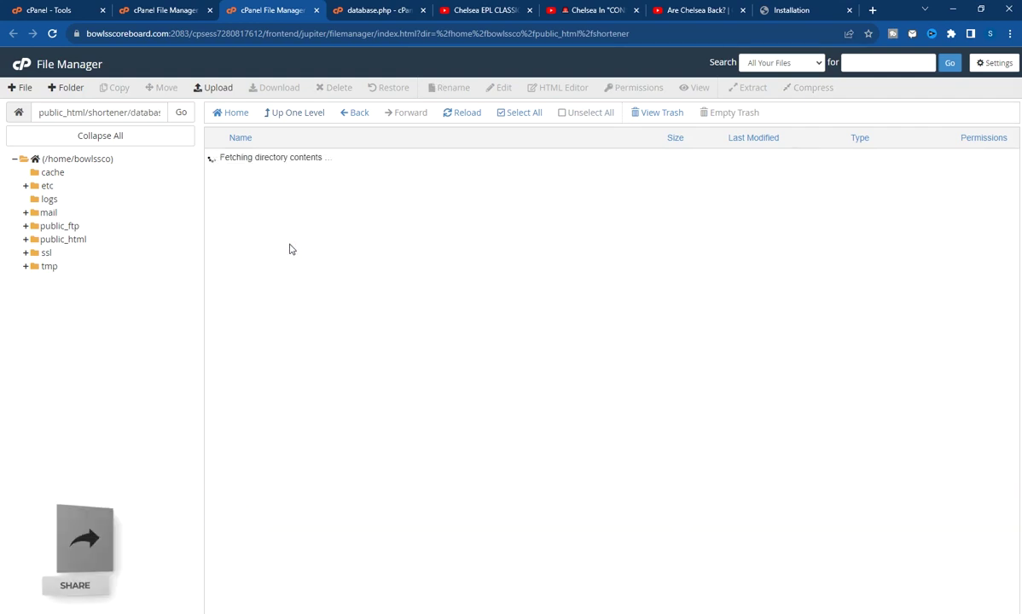
{"action": "left_click", "coordinate": [278, 114]}
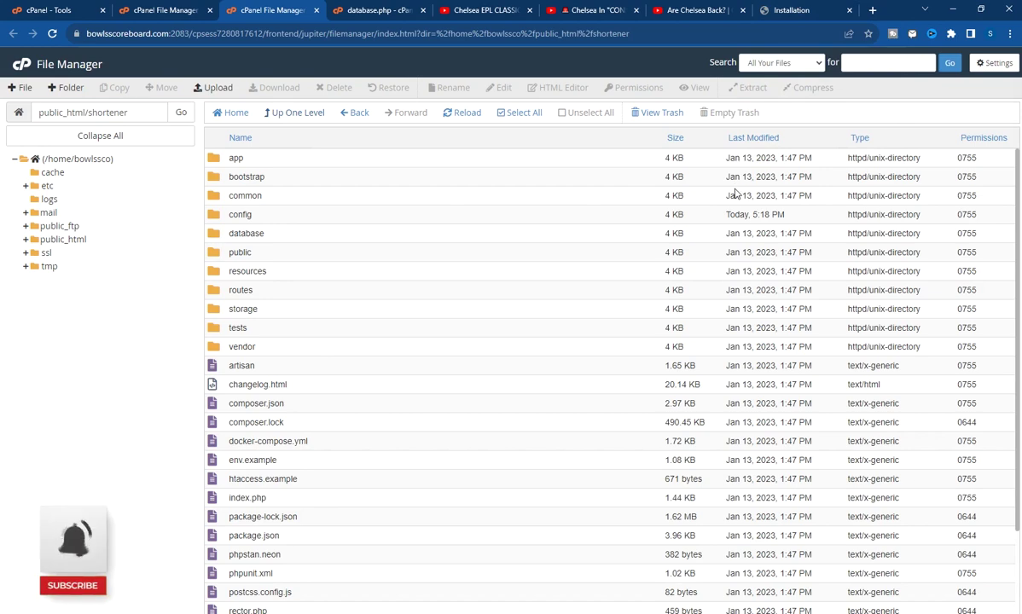
{"action": "scroll", "coordinate": [604, 315], "scroll_direction": "down", "scroll_amount": 2}
{"action": "scroll", "coordinate": [583, 321], "scroll_direction": "up", "scroll_amount": 2}
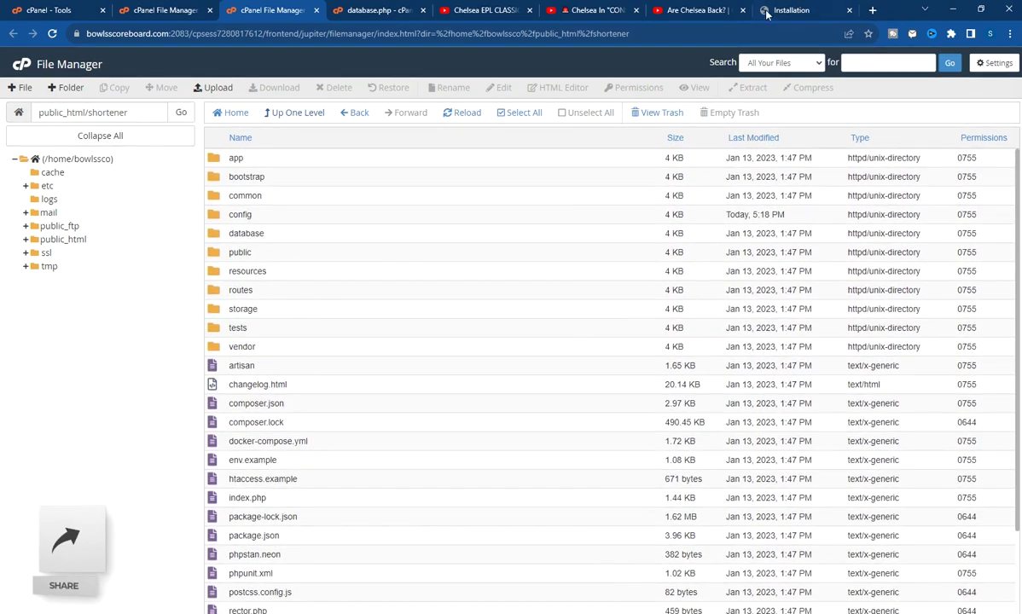
{"action": "left_click", "coordinate": [789, 9]}
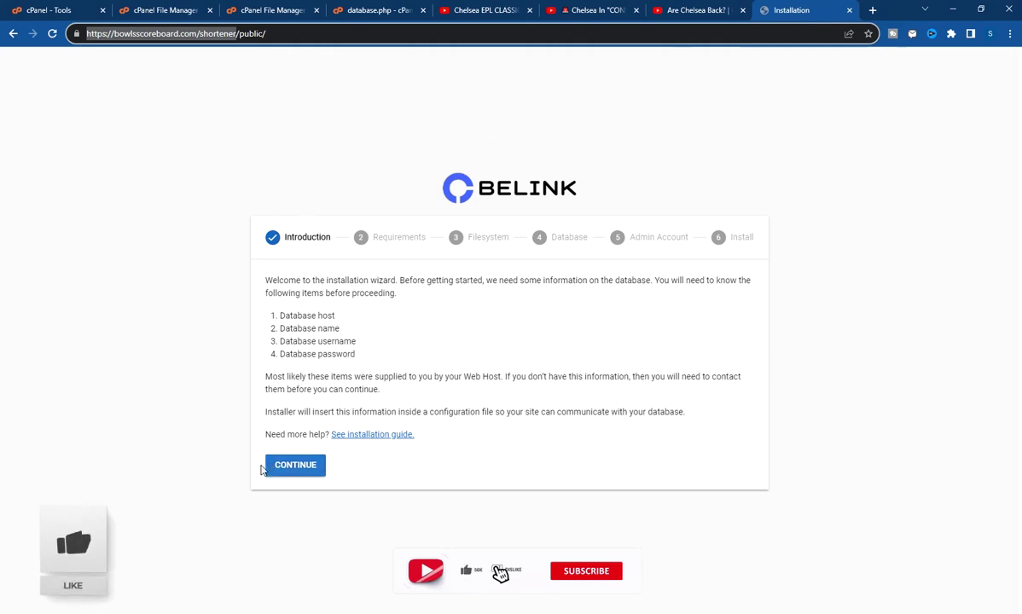
Continue to the Requirements check, confirm every item is green, then return to cPanel Tools
{"action": "left_click", "coordinate": [290, 474]}
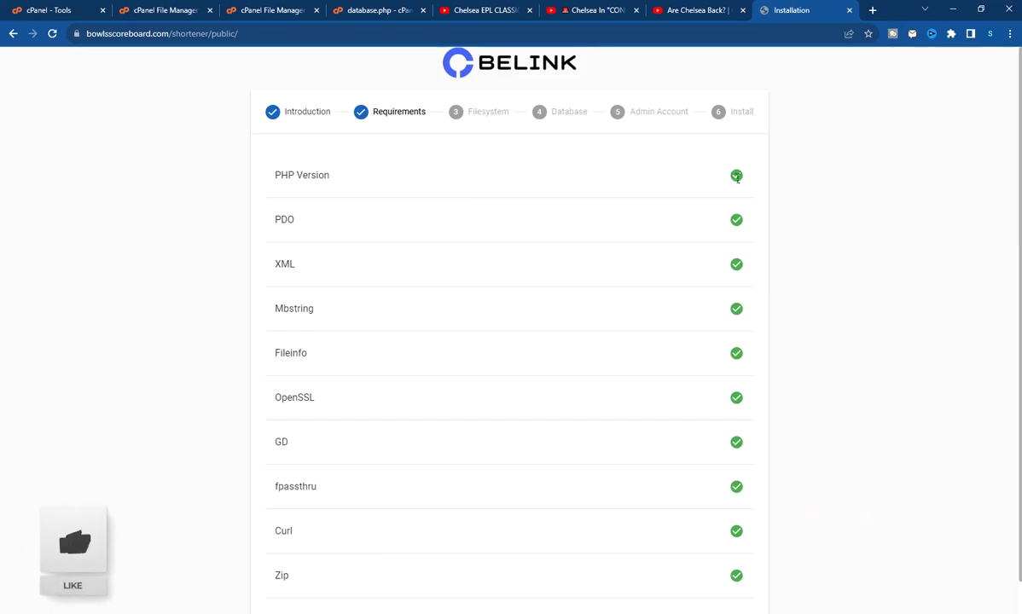
{"action": "left_click", "coordinate": [56, 11]}
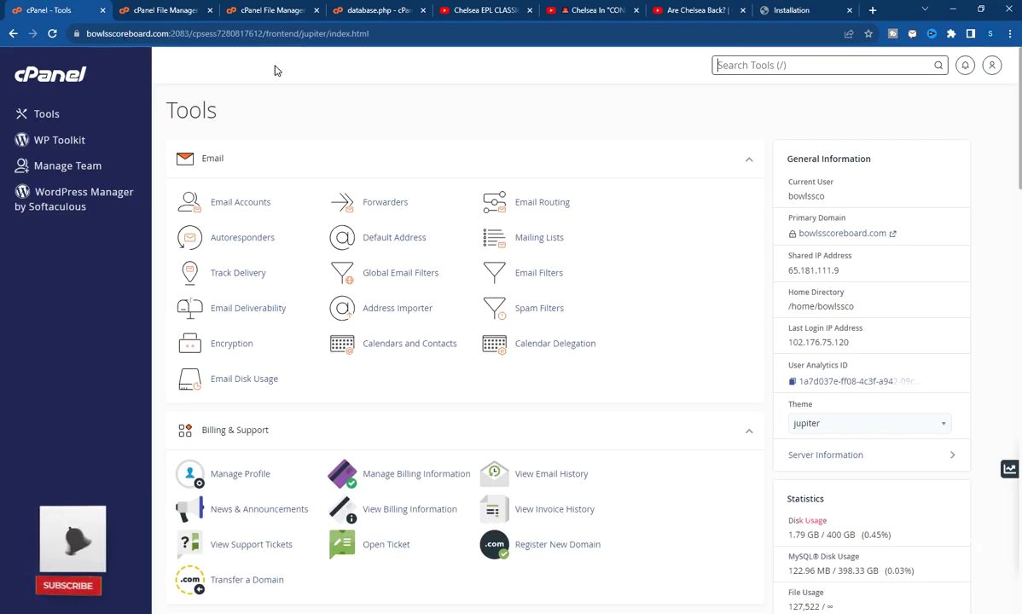
Search Tools for php and check Select PHP Version: 8.1 is current, with other versions listed
{"action": "left_click", "coordinate": [756, 63]}
{"action": "type", "text": "php"}
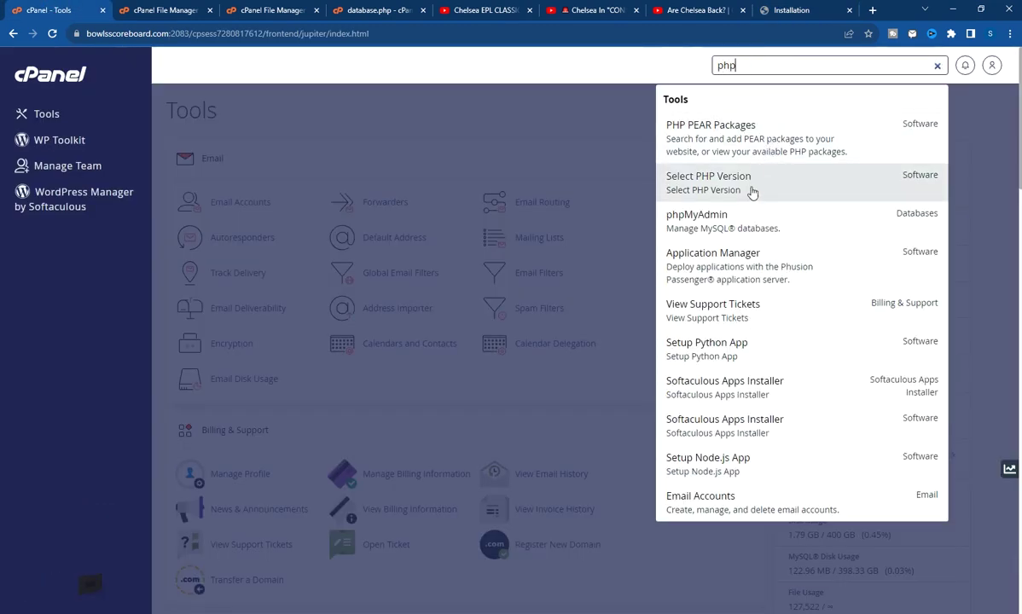
{"action": "left_click", "coordinate": [752, 191]}
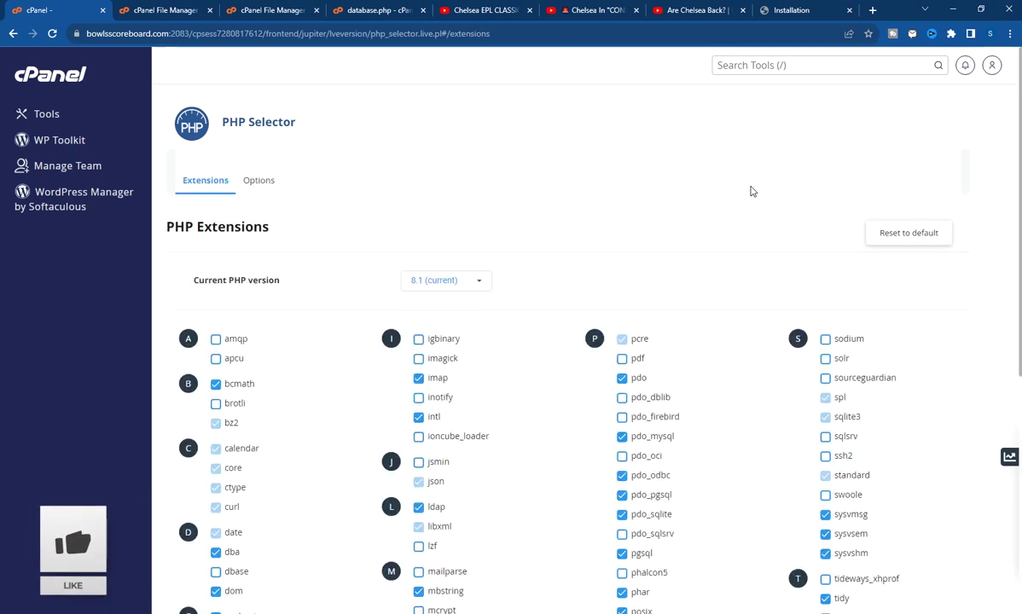
{"action": "left_click", "coordinate": [442, 285]}
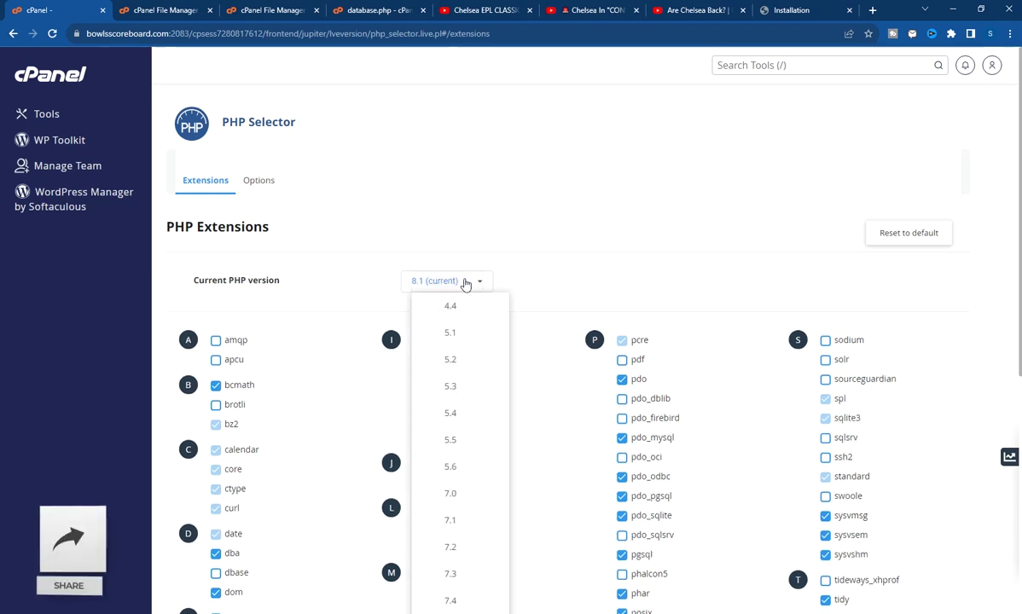
{"action": "scroll", "coordinate": [478, 281], "scroll_direction": "down", "scroll_amount": 3}
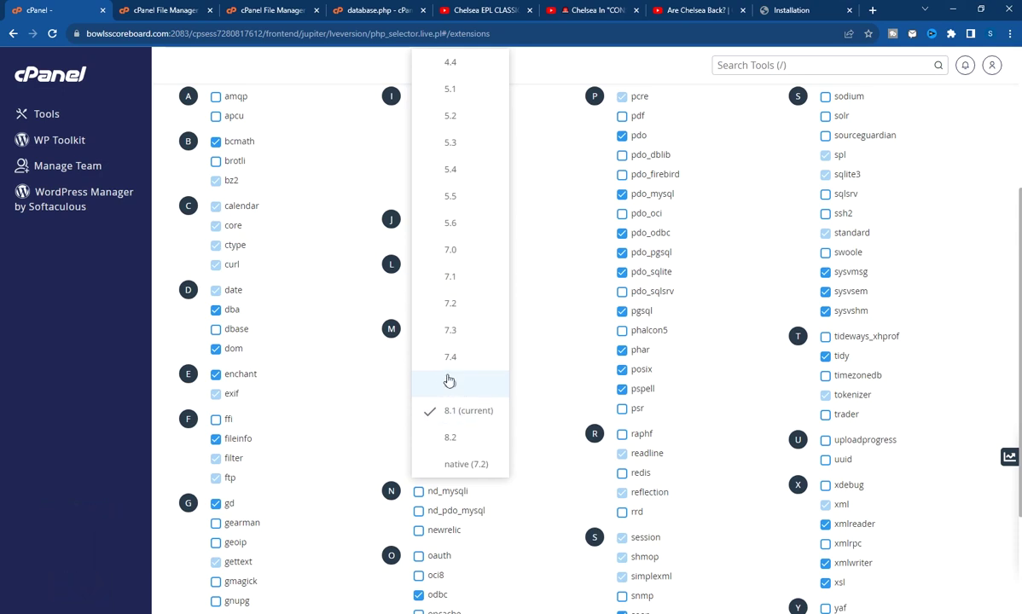
{"action": "left_click", "coordinate": [807, 10]}
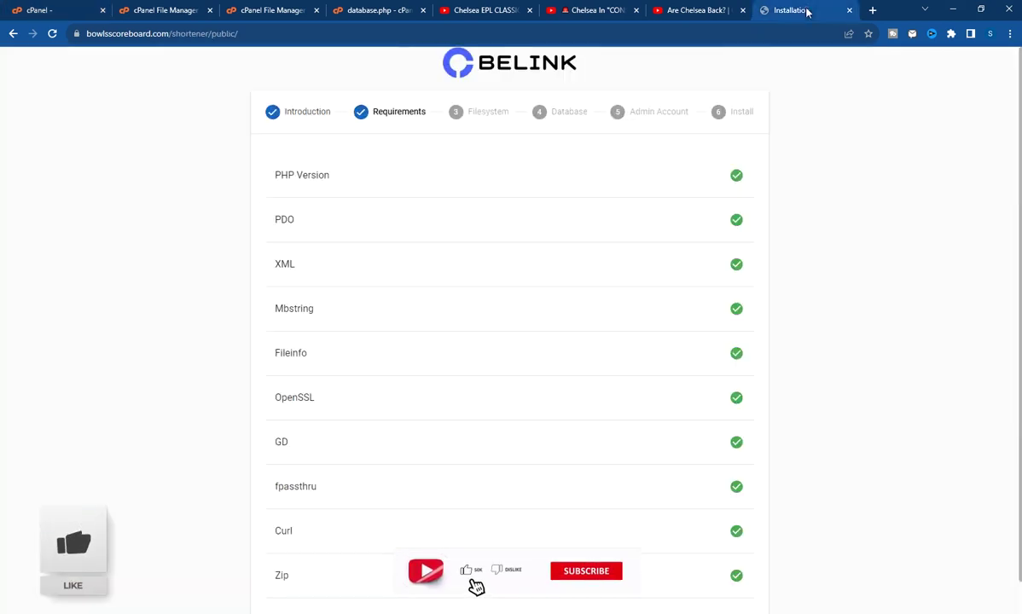
Pass the requirements and filesystem checks, keeping Database Host as localhost
{"action": "scroll", "coordinate": [335, 244], "scroll_direction": "down", "scroll_amount": 1}
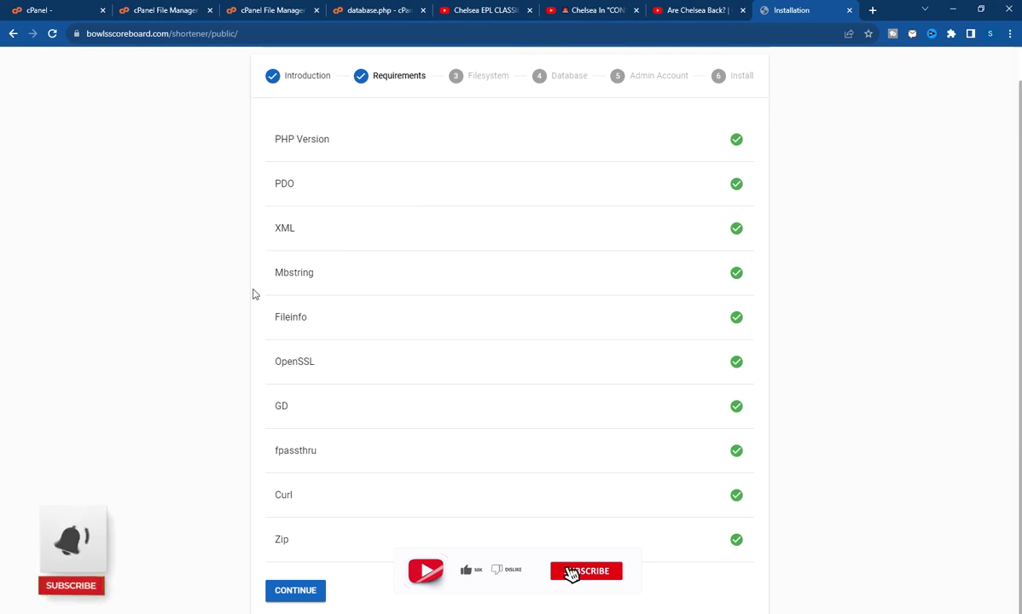
{"action": "left_click", "coordinate": [291, 591]}
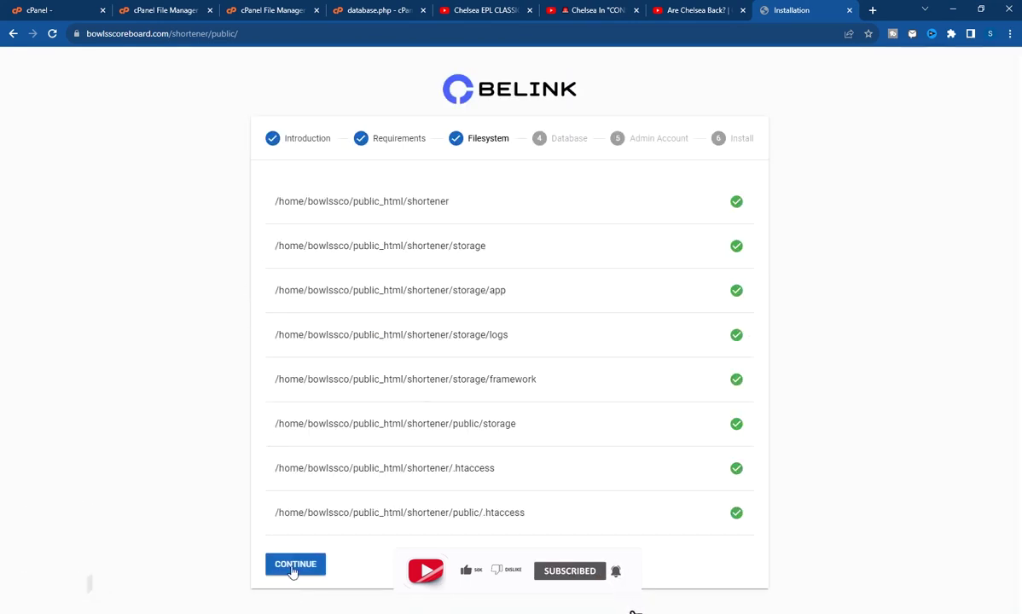
{"action": "left_click", "coordinate": [293, 566]}
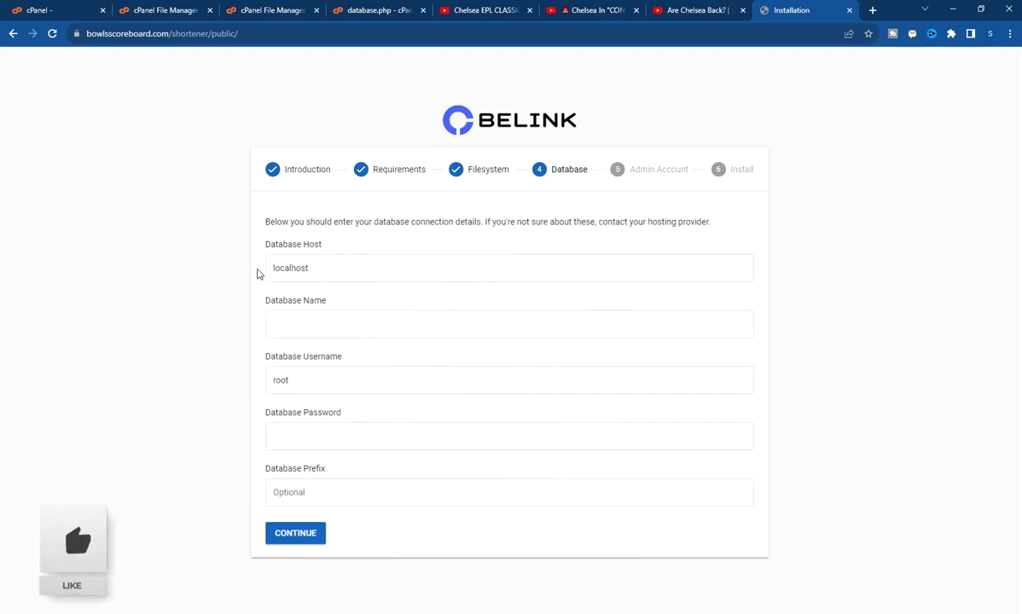
{"action": "left_click", "coordinate": [306, 262]}
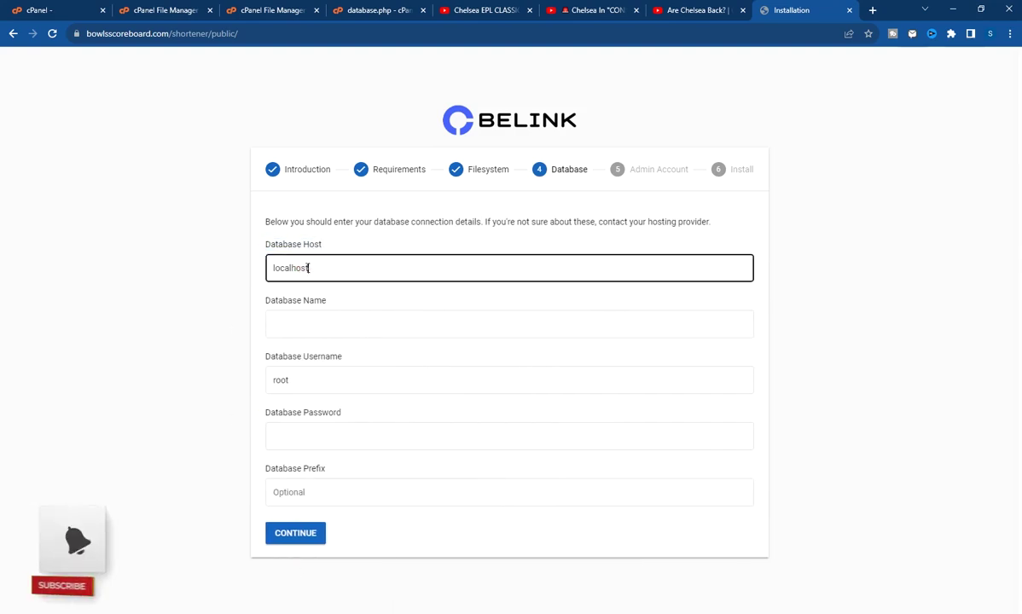
{"action": "left_click_drag", "start_coordinate": [307, 266], "coordinate": [228, 277]}
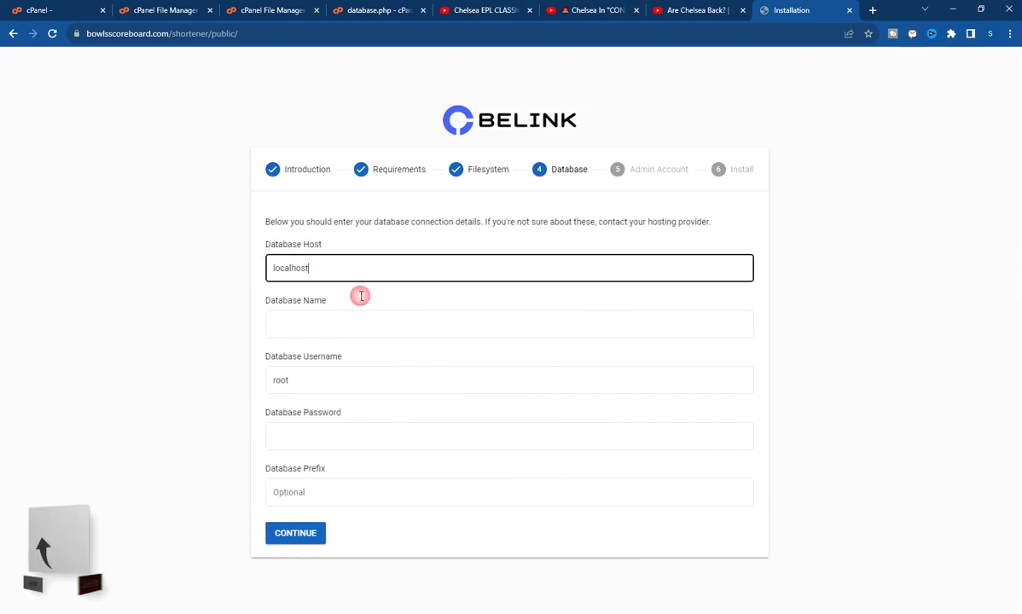
{"action": "left_click", "coordinate": [318, 328]}
{"action": "left_click", "coordinate": [252, 312]}
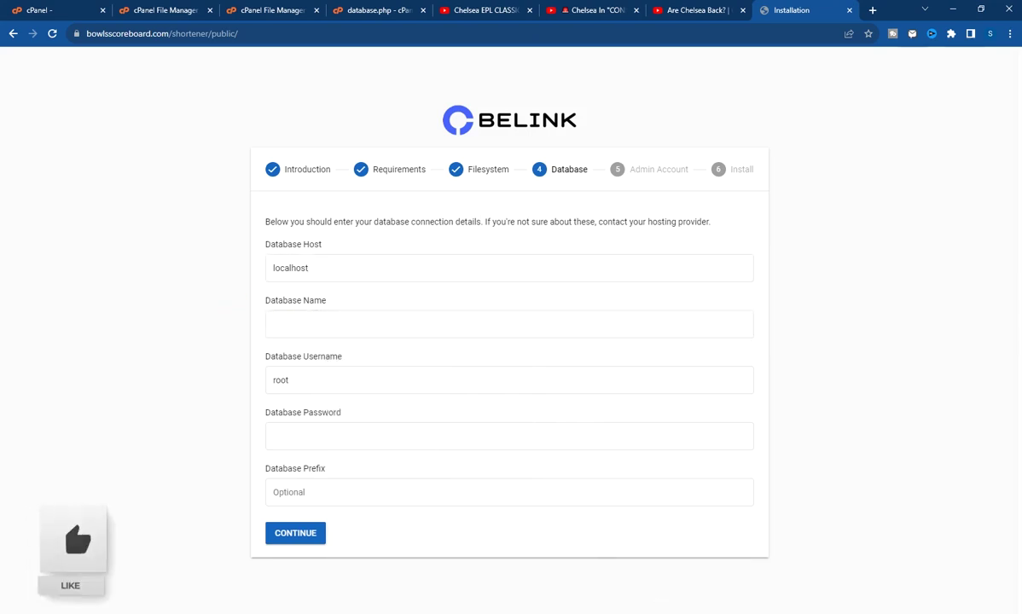
Fill Database Name with the shortener database name copied from the notes
{"action": "key", "text": "alt+Tab"}
{"action": "mouse_move", "coordinate": [869, 136]}
{"action": "left_mouse_down"}
{"action": "mouse_move", "coordinate": [750, 138]}
{"action": "mouse_move", "coordinate": [857, 151]}
{"action": "left_mouse_up"}
{"action": "left_click", "coordinate": [798, 148]}
{"action": "right_click", "coordinate": [857, 148]}
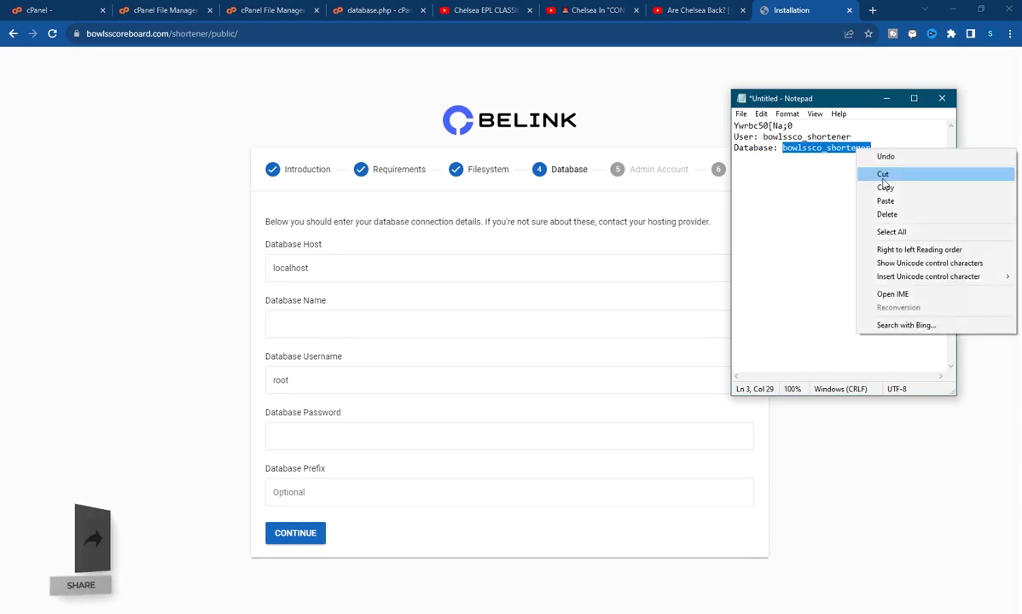
{"action": "left_click", "coordinate": [883, 187]}
{"action": "left_click", "coordinate": [321, 326]}
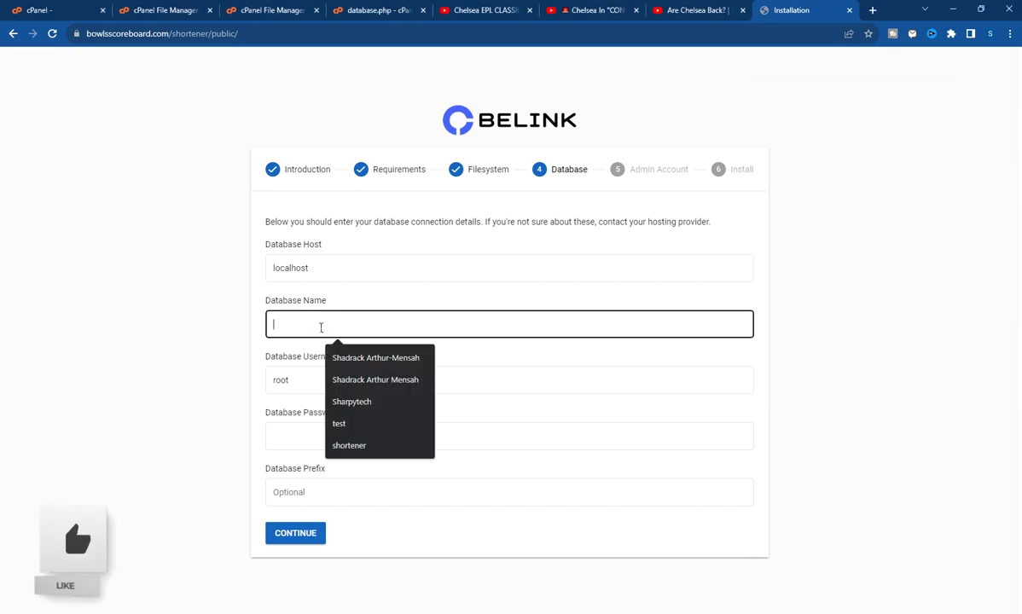
{"action": "key", "text": "ctrl+v"}
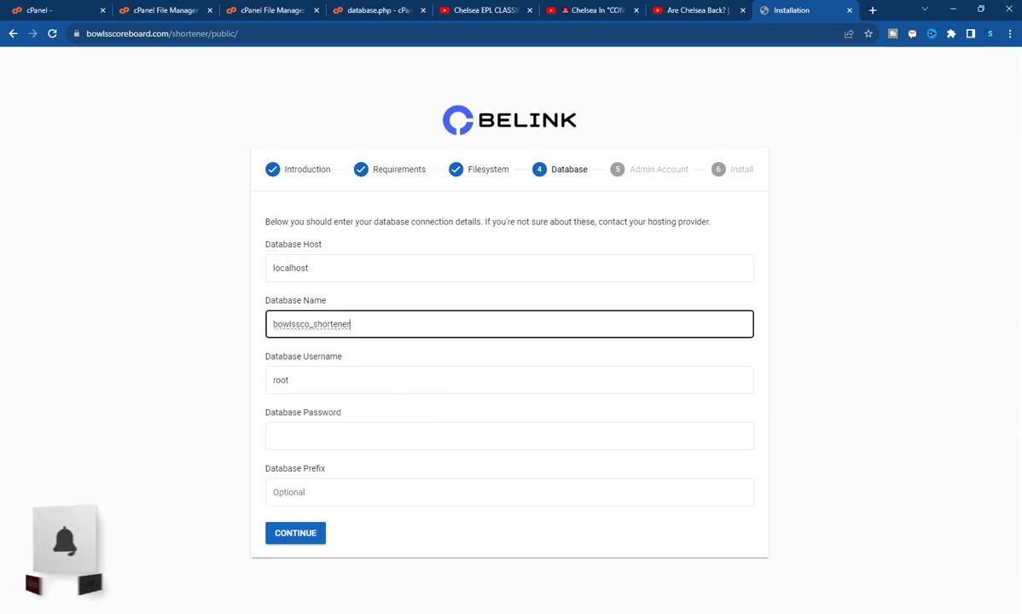
Replace the default root Database Username with the copied database user name
{"action": "key", "text": "alt+Tab"}
{"action": "left_click_drag", "start_coordinate": [851, 136], "coordinate": [763, 137]}
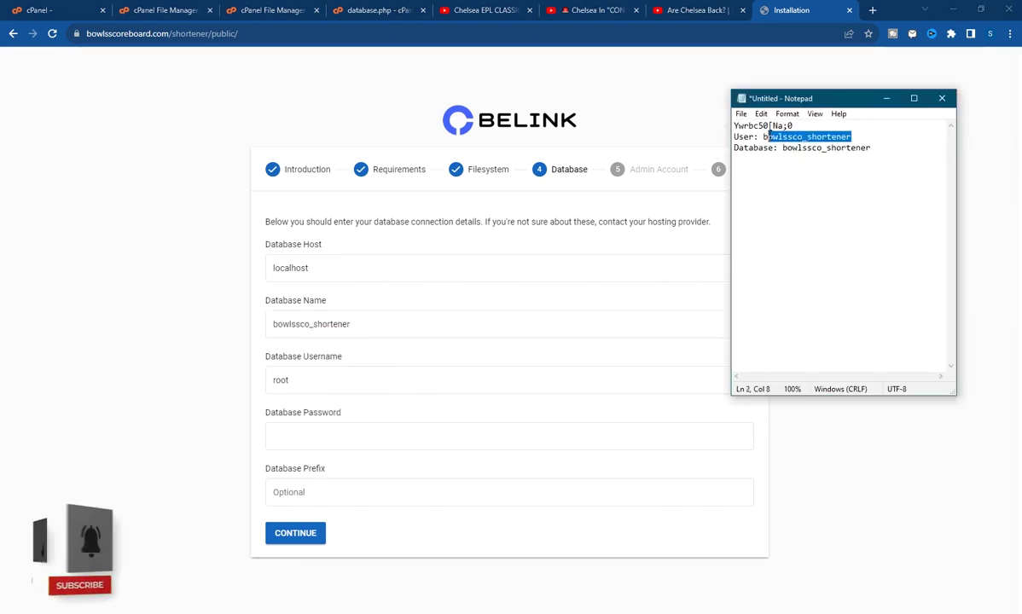
{"action": "right_click", "coordinate": [763, 137]}
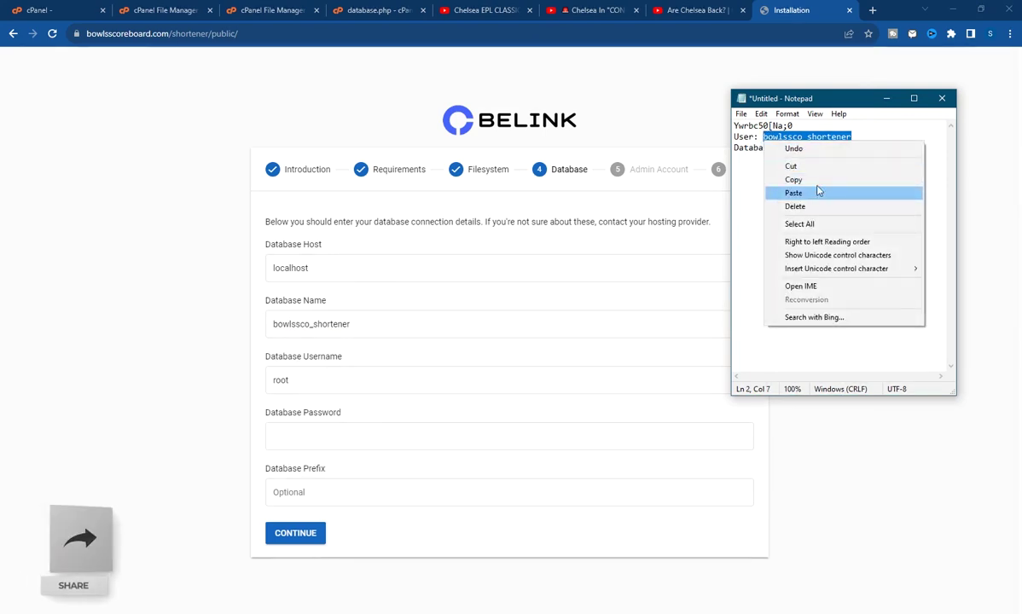
{"action": "left_click", "coordinate": [821, 178]}
{"action": "left_click", "coordinate": [346, 376]}
{"action": "double_click", "coordinate": [342, 376]}
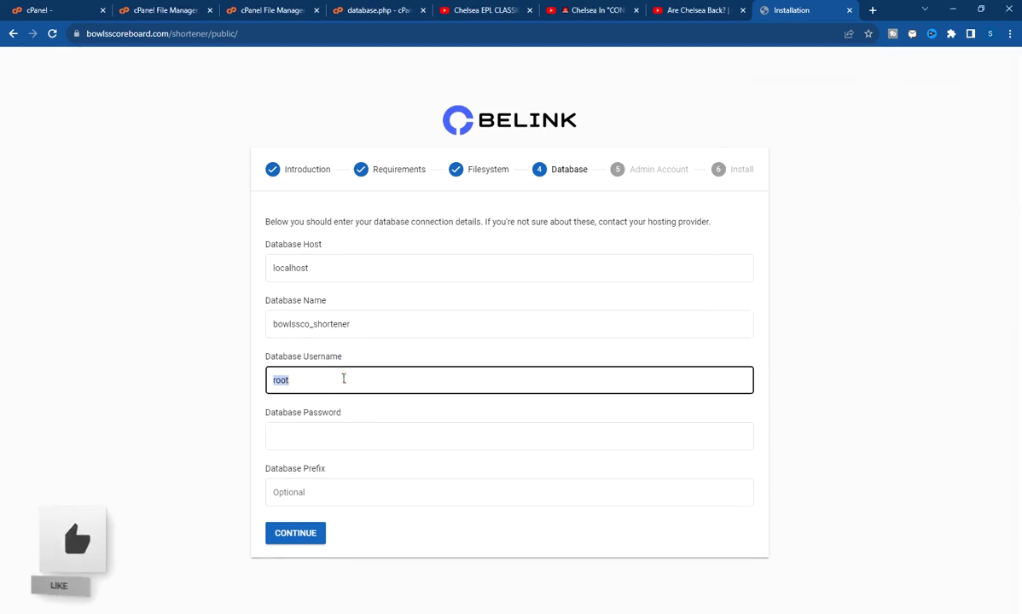
{"action": "key", "text": "ctrl+v"}
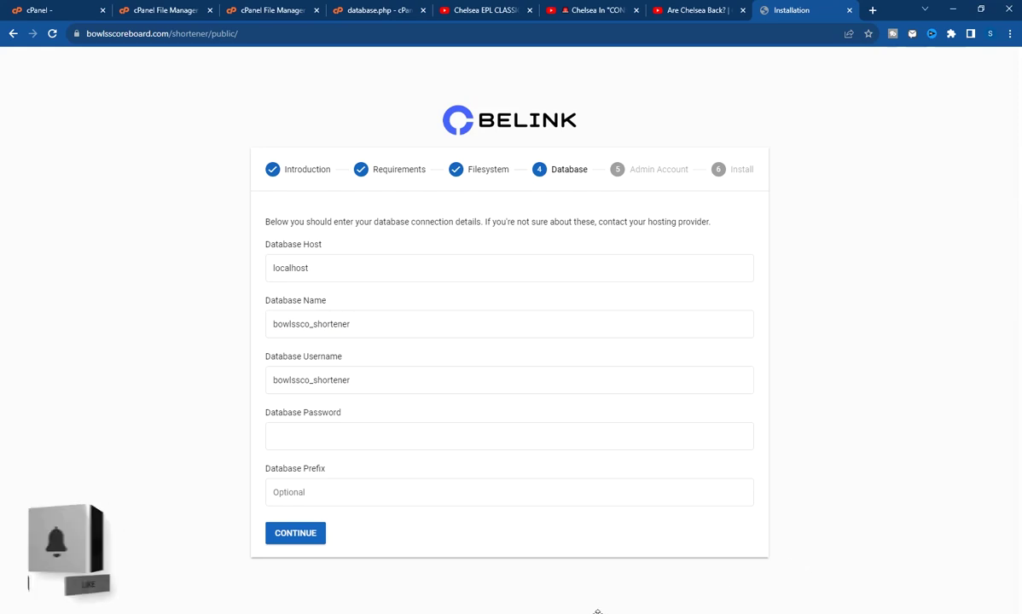
Paste the database password into Database Password and submit the database details
{"action": "left_click", "coordinate": [598, 611]}
{"action": "left_click_drag", "start_coordinate": [801, 125], "coordinate": [732, 126]}
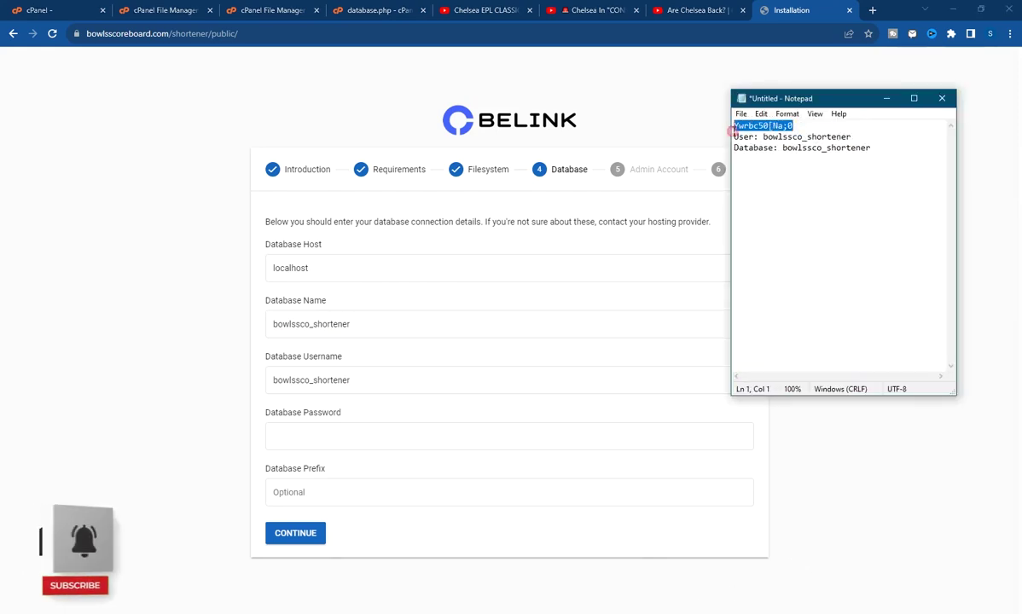
{"action": "right_click", "coordinate": [754, 125]}
{"action": "left_click", "coordinate": [785, 168]}
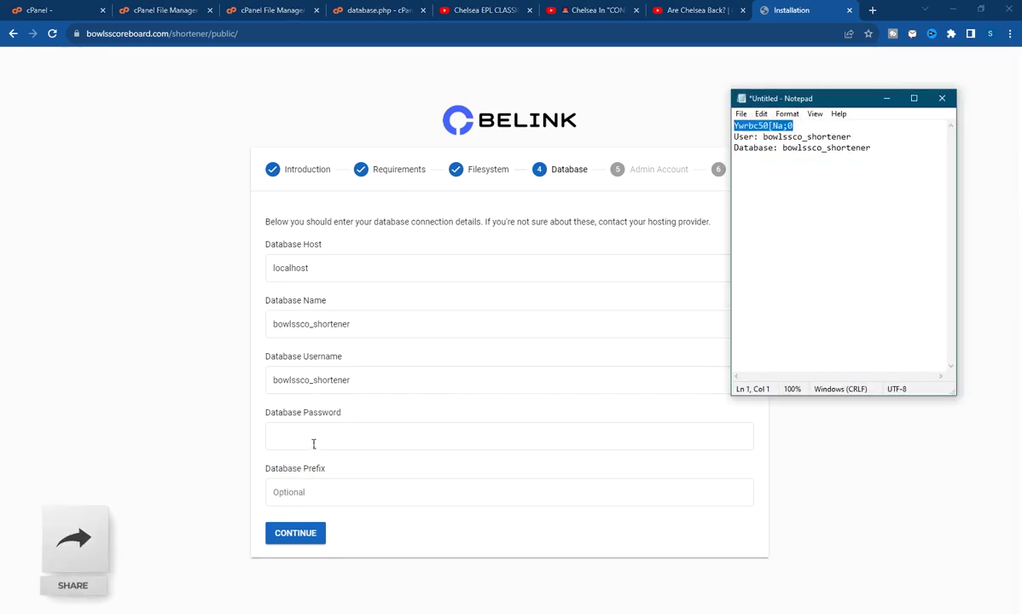
{"action": "left_click", "coordinate": [323, 445]}
{"action": "key", "text": "ctrl+v"}
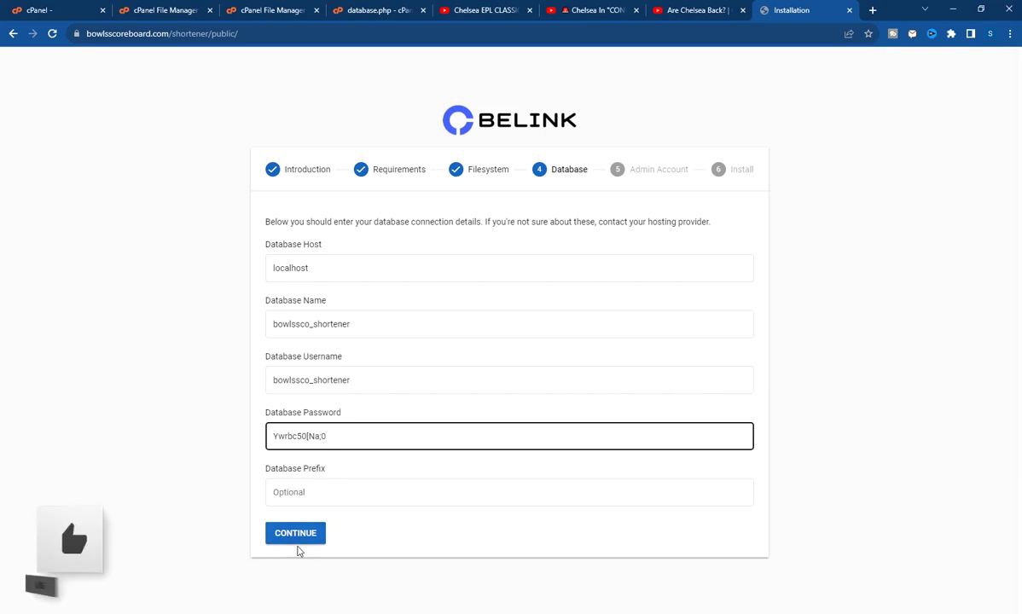
{"action": "left_click", "coordinate": [297, 537]}
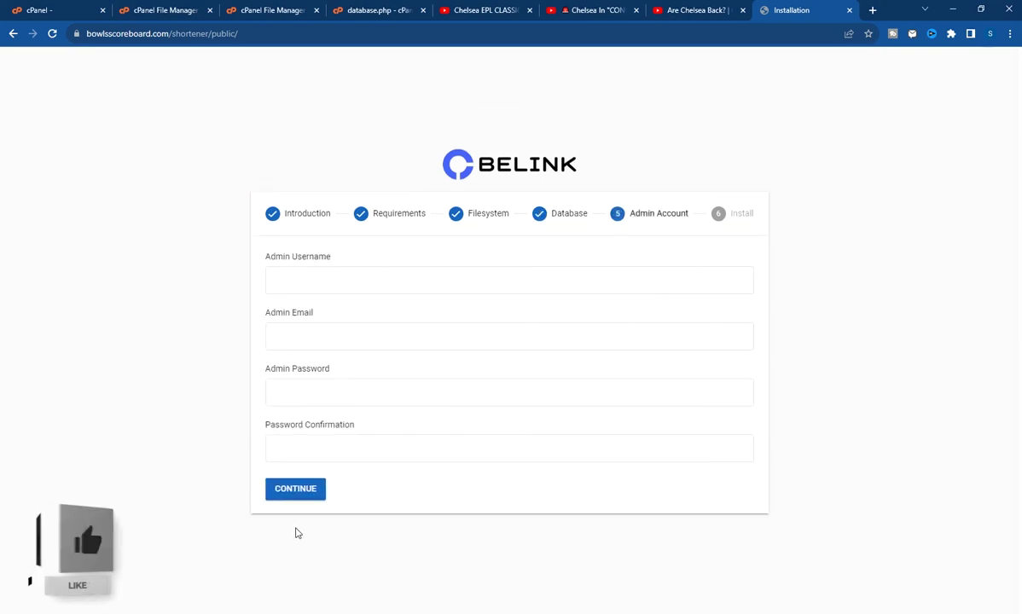
Enter admin as username, pick the saved admin email, and fill the password fields
{"action": "left_click", "coordinate": [343, 278]}
{"action": "type", "text": "ad"}
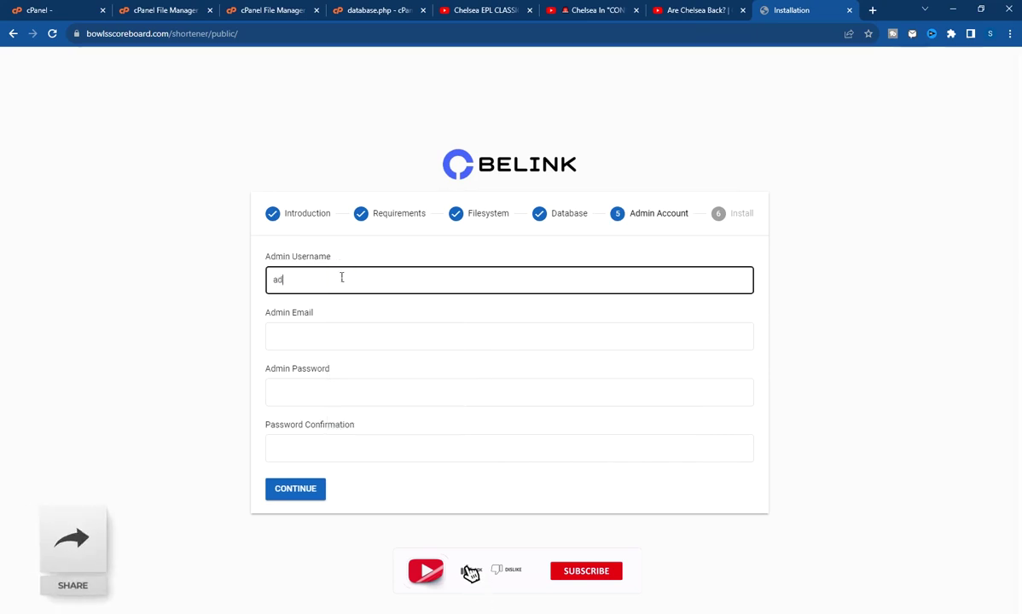
{"action": "type", "text": "min"}
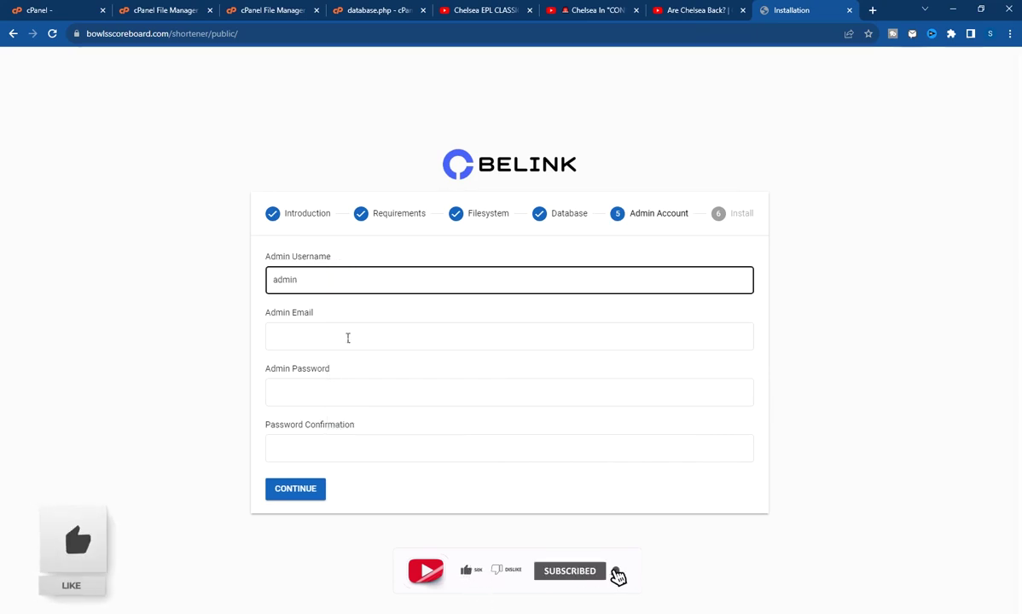
{"action": "left_click", "coordinate": [348, 337]}
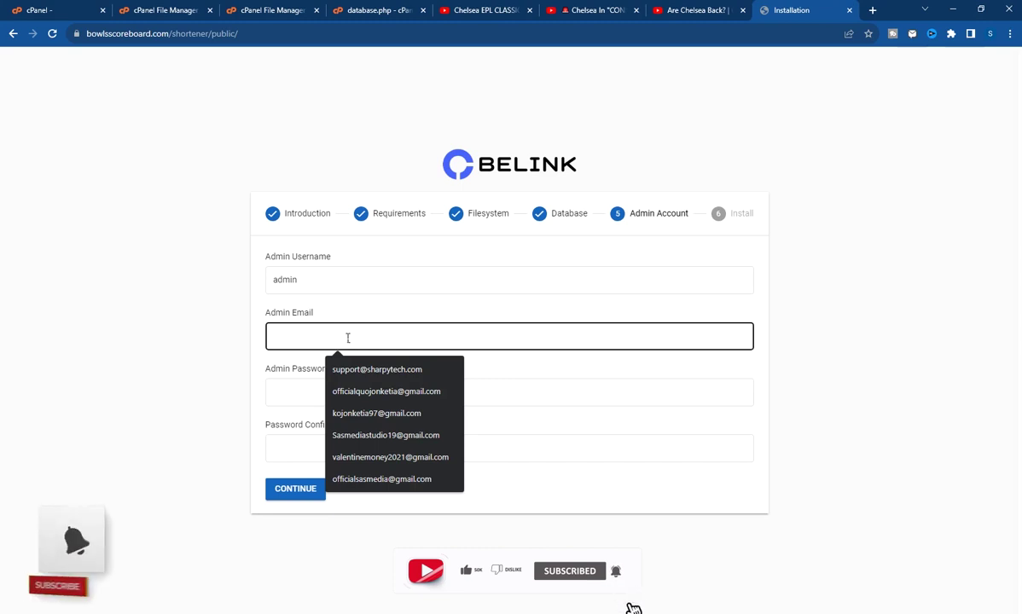
{"action": "left_click", "coordinate": [342, 371]}
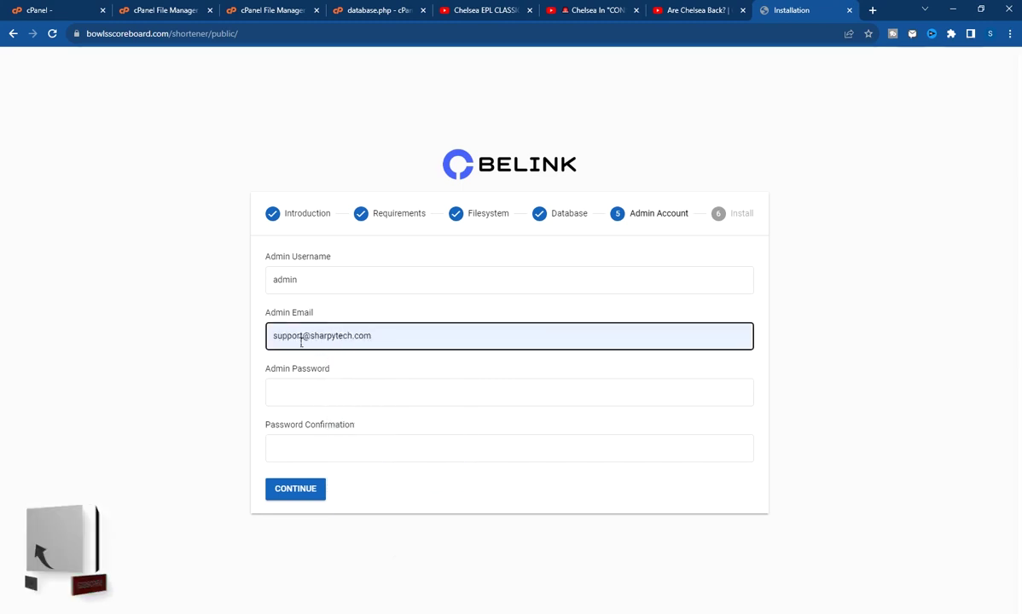
{"action": "left_click", "coordinate": [328, 391]}
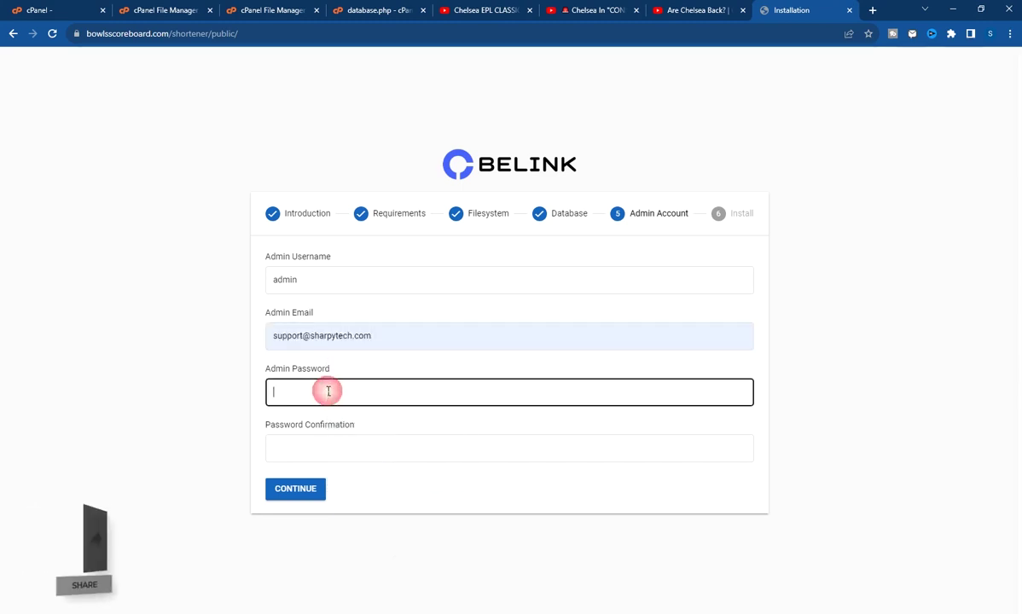
{"action": "type", "text": "••"}
{"action": "left_click", "coordinate": [318, 450]}
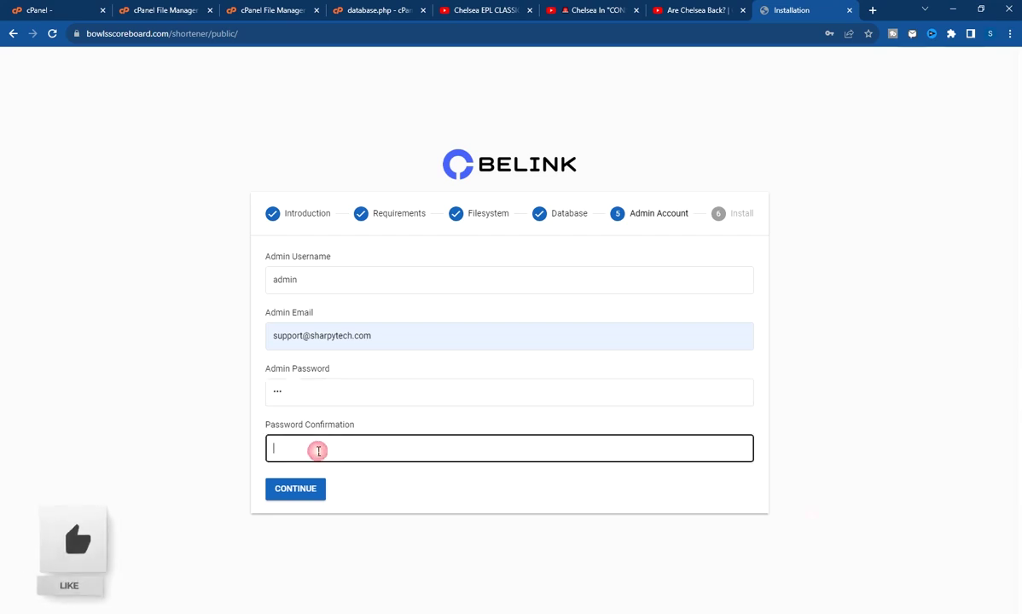
{"action": "left_click", "coordinate": [277, 277]}
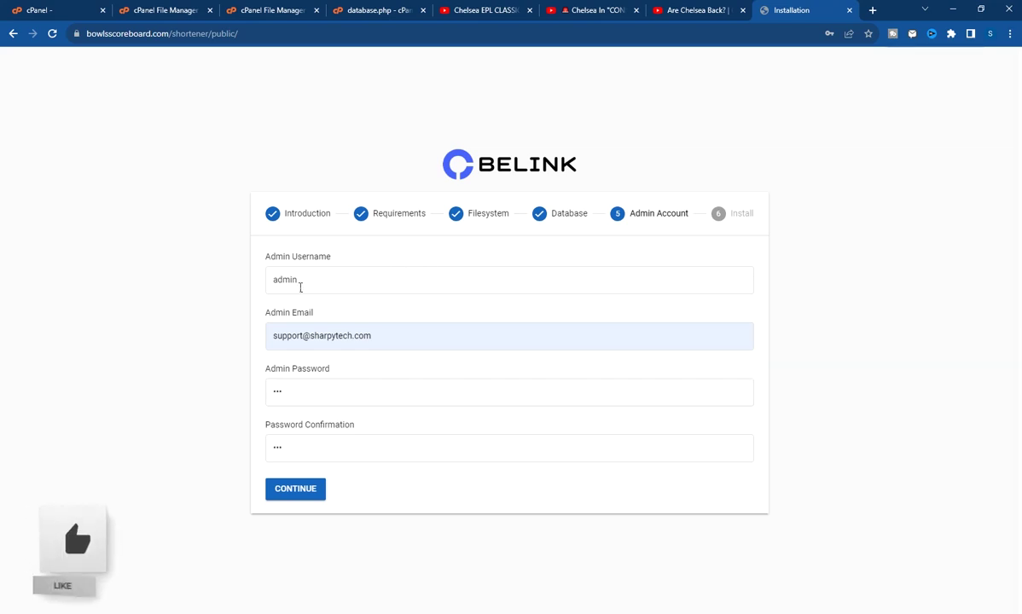
Correct the admin email's final character to 'm' and submit the admin account
{"action": "left_click", "coordinate": [398, 337]}
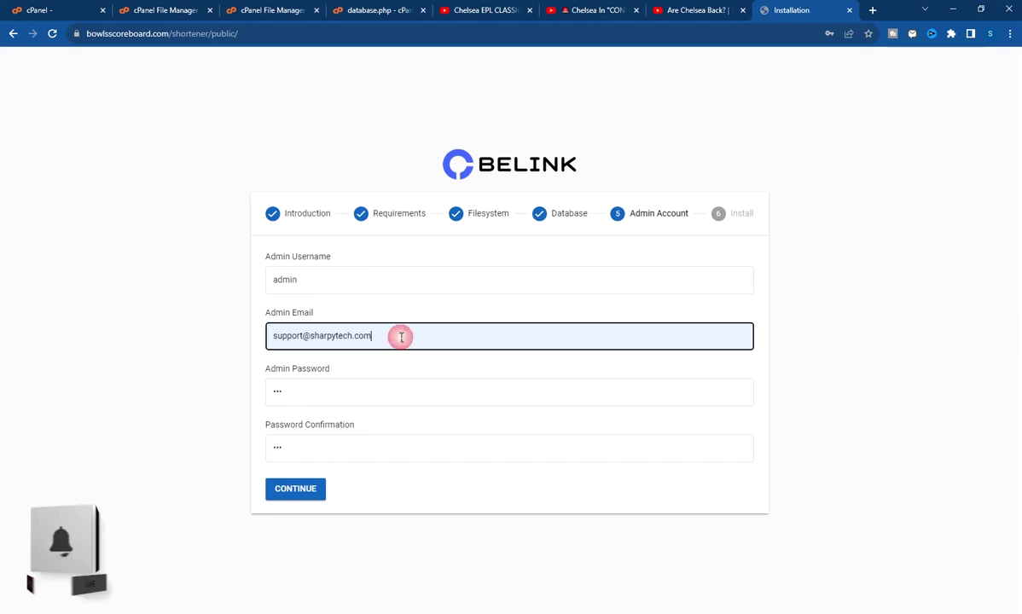
{"action": "key", "text": "BackSpace"}
{"action": "type", "text": "m"}
{"action": "left_click", "coordinate": [243, 341]}
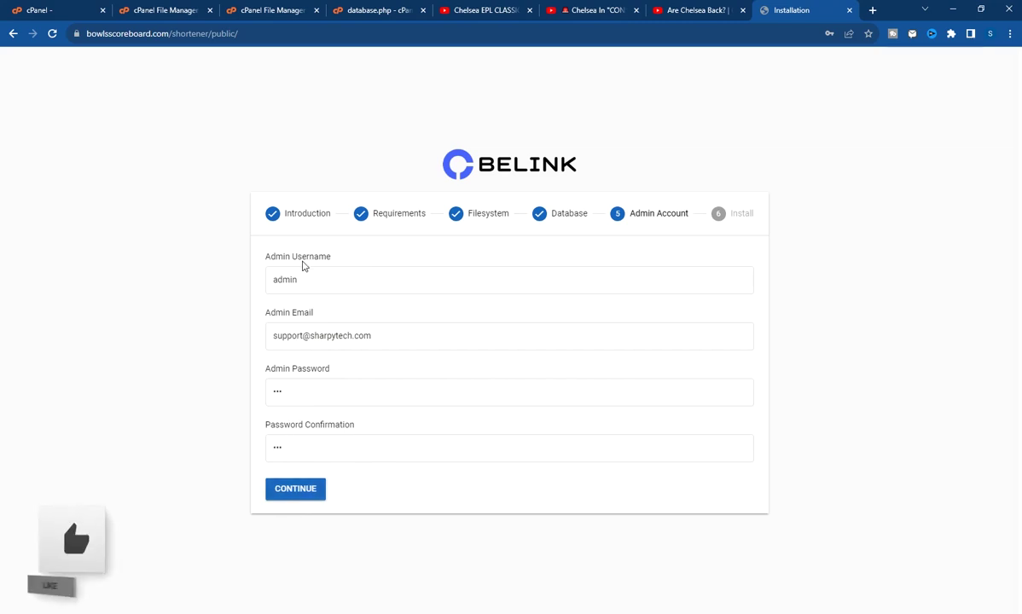
{"action": "left_click", "coordinate": [295, 493]}
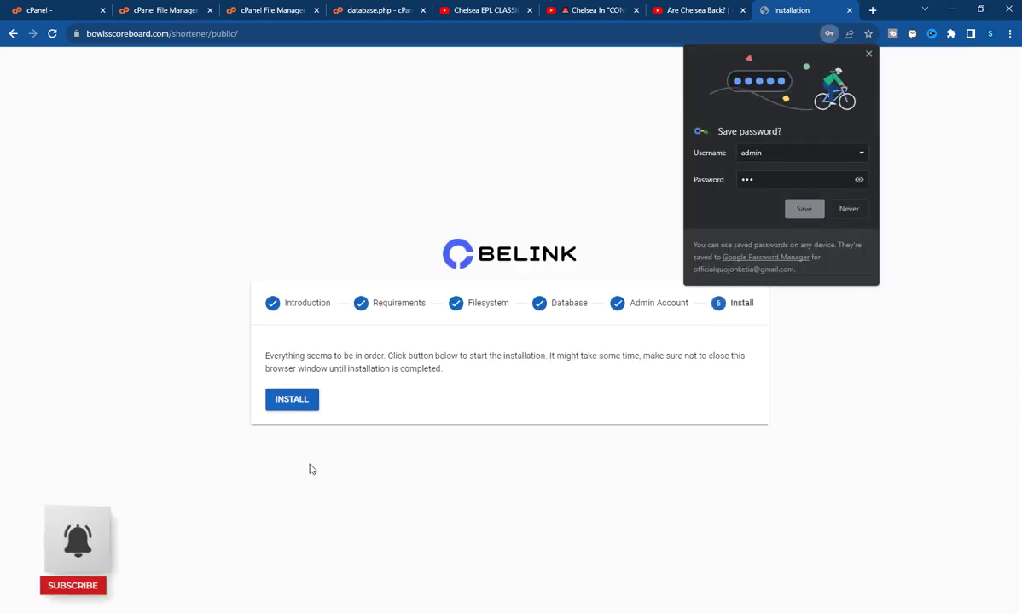
Save the admin login in Chrome and run INSTALL until success is reported
{"action": "left_click", "coordinate": [802, 218]}
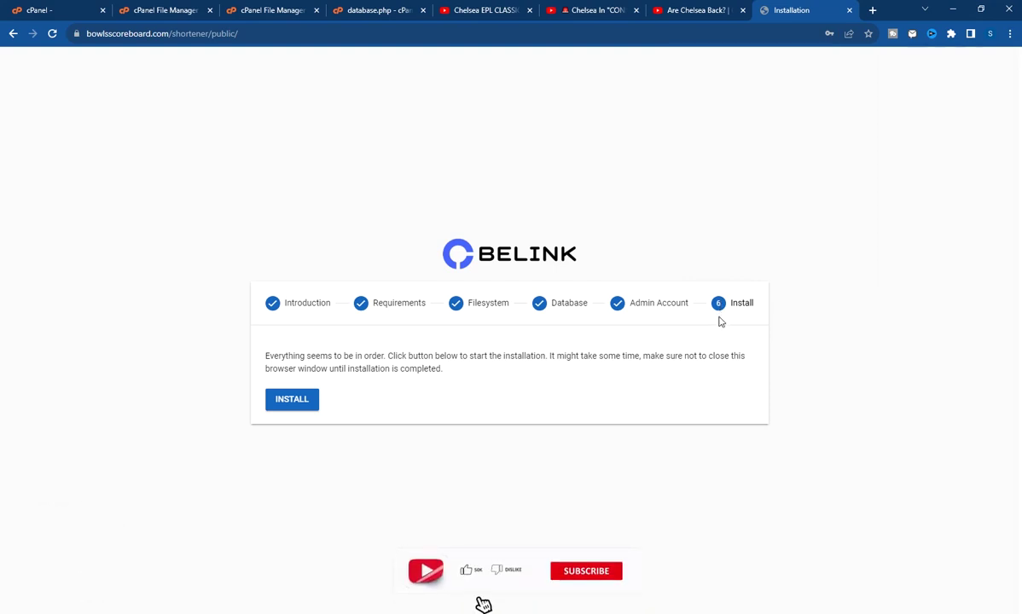
{"action": "left_click", "coordinate": [298, 401]}
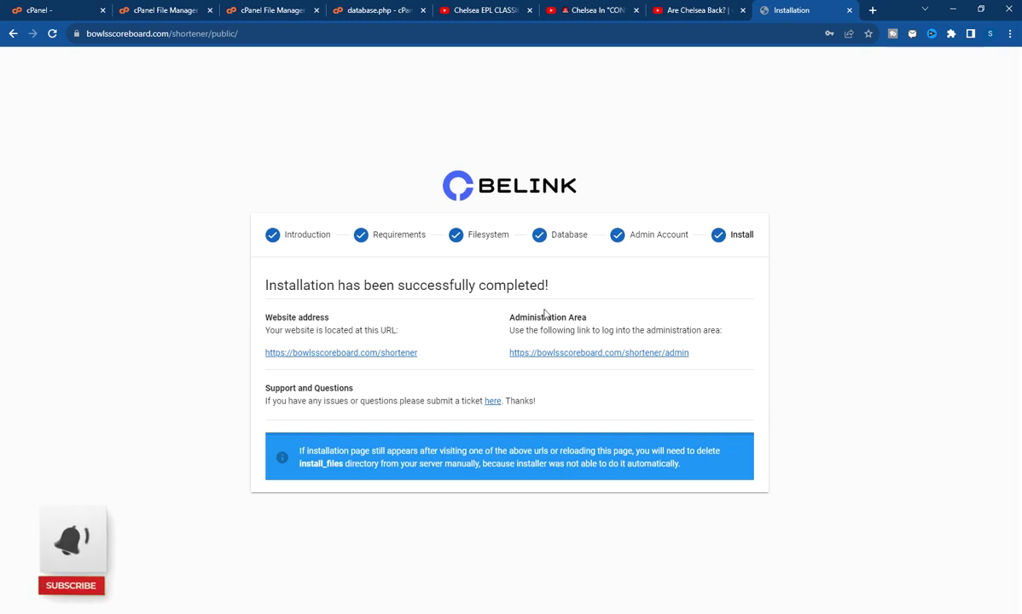
Open the installed site link in a new tab, try the root domain, then load /shortener/
{"action": "right_click", "coordinate": [342, 354]}
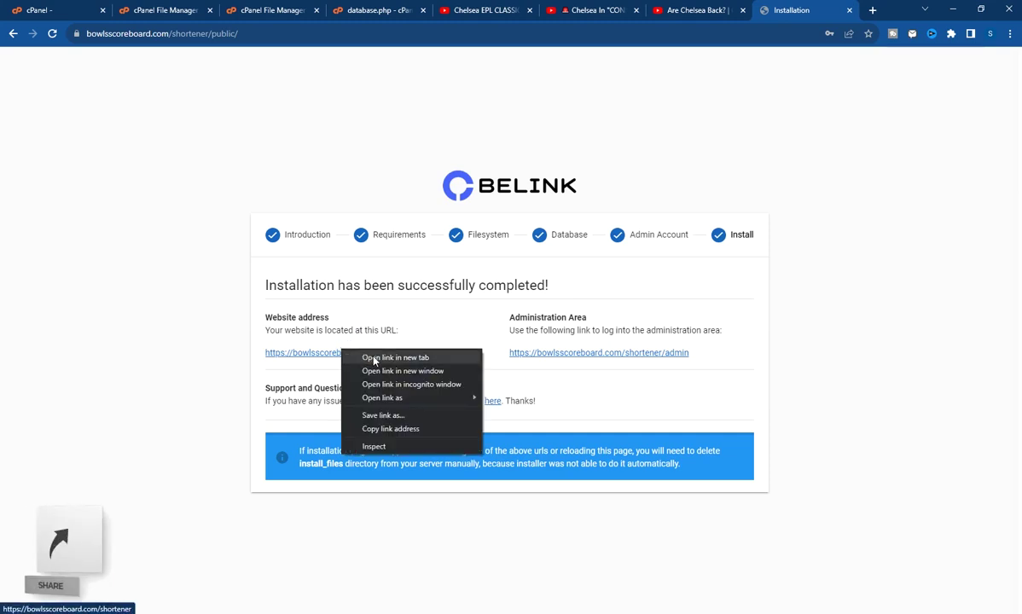
{"action": "left_click", "coordinate": [372, 358]}
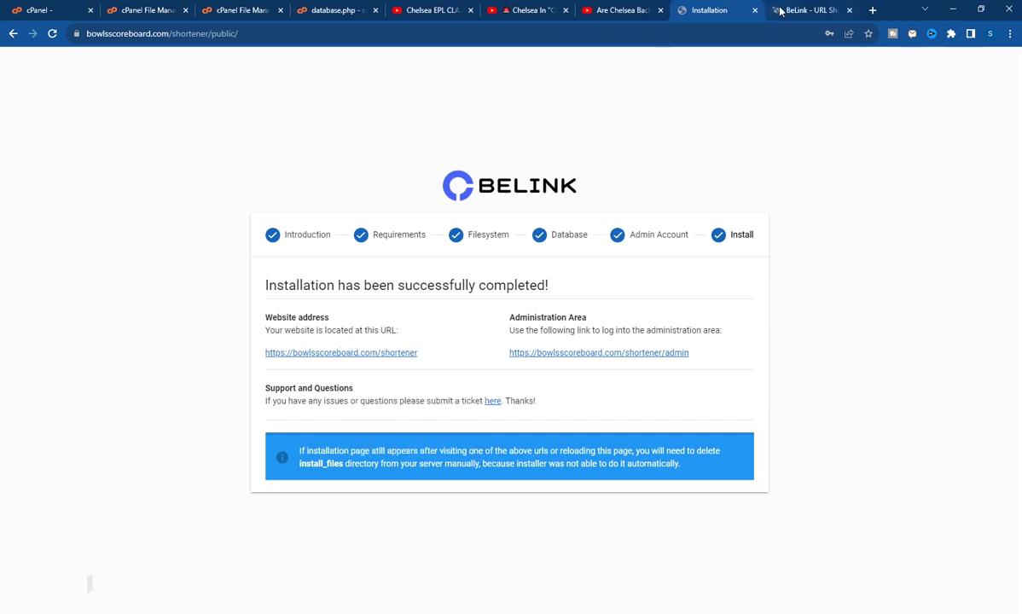
{"action": "left_click", "coordinate": [780, 10]}
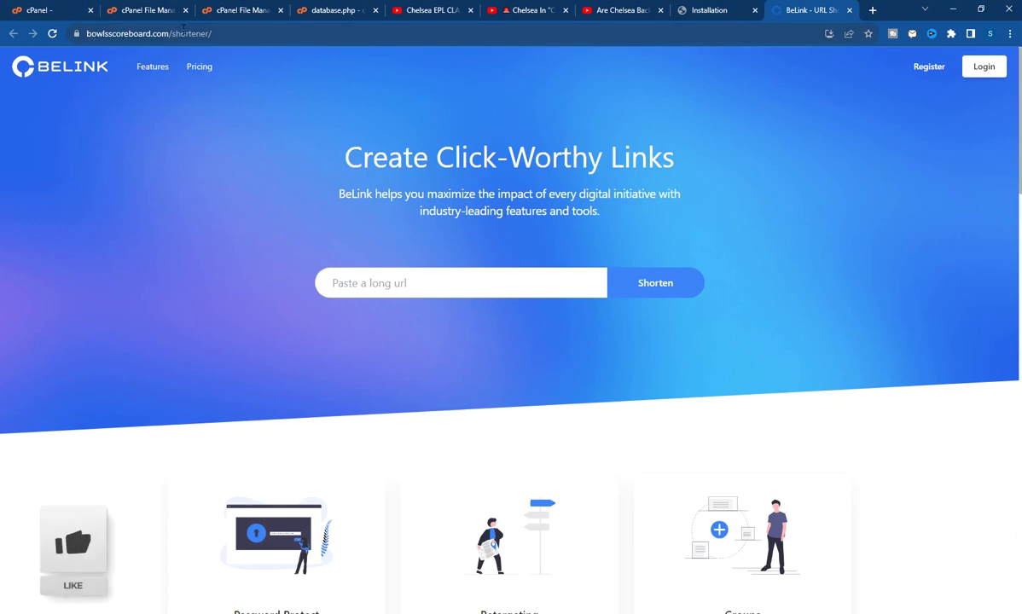
{"action": "left_click_drag", "start_coordinate": [172, 38], "coordinate": [276, 45]}
{"action": "key", "text": "BackSpace"}
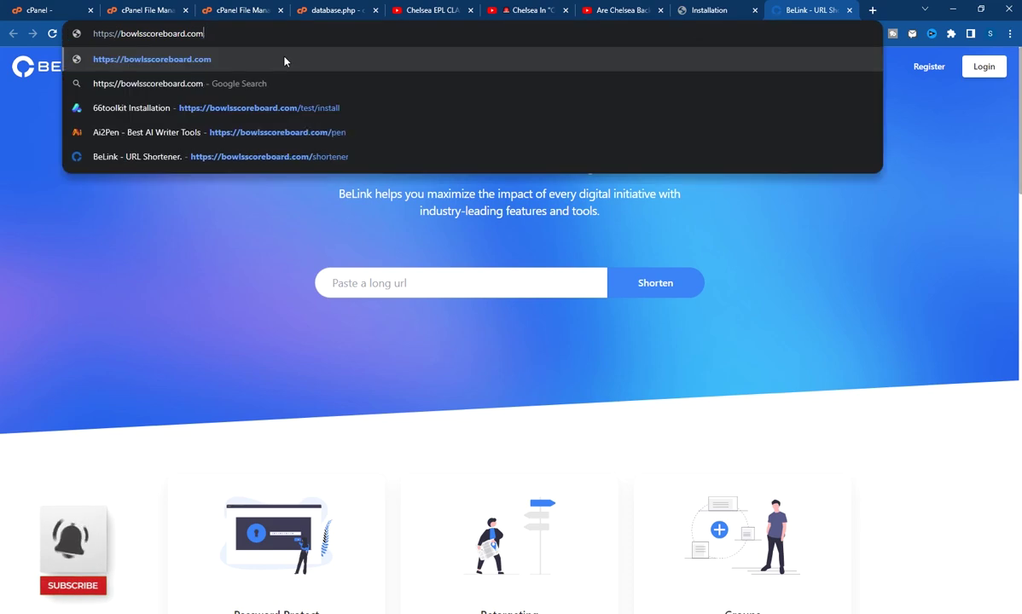
{"action": "key", "text": "Return"}
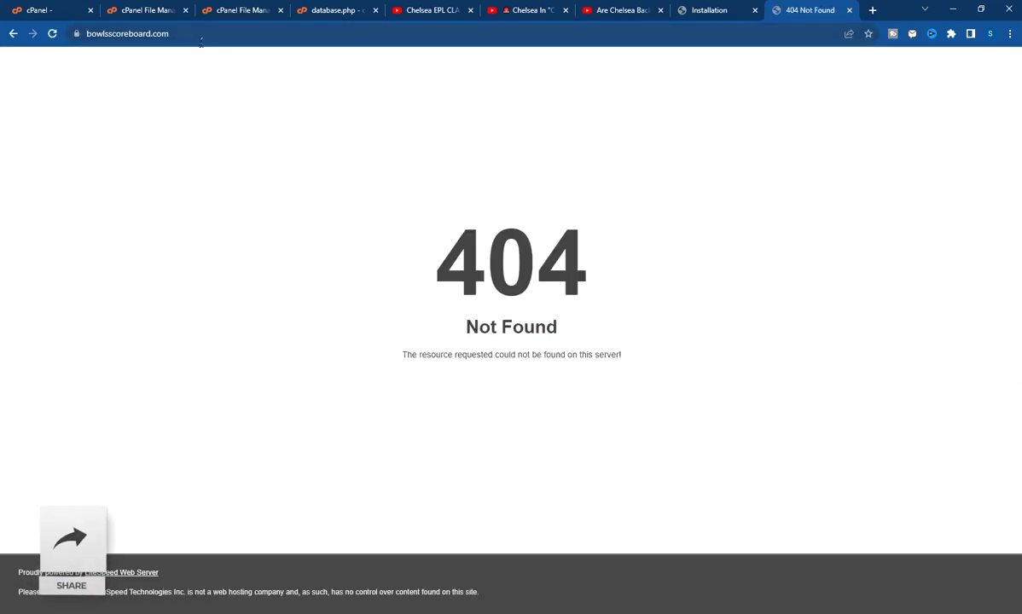
{"action": "left_click", "coordinate": [204, 36]}
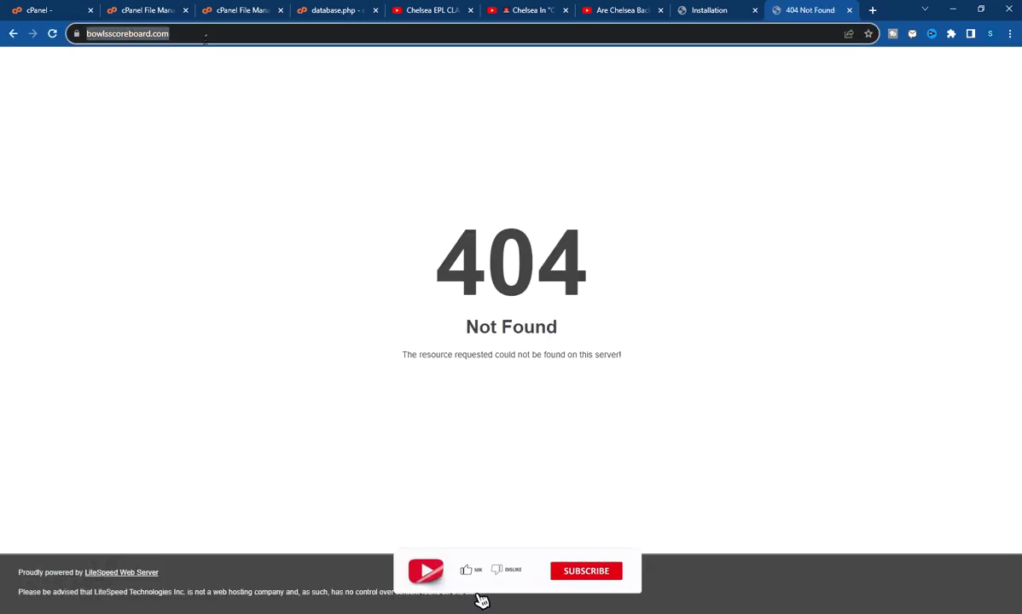
{"action": "left_click", "coordinate": [205, 36]}
{"action": "type", "text": "//"}
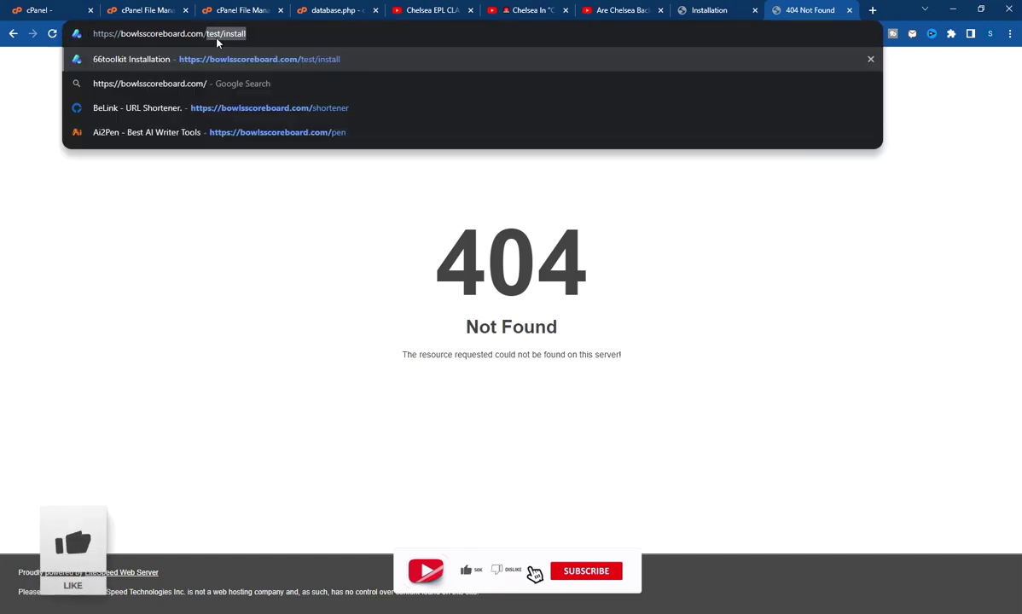
{"action": "left_click", "coordinate": [260, 104]}
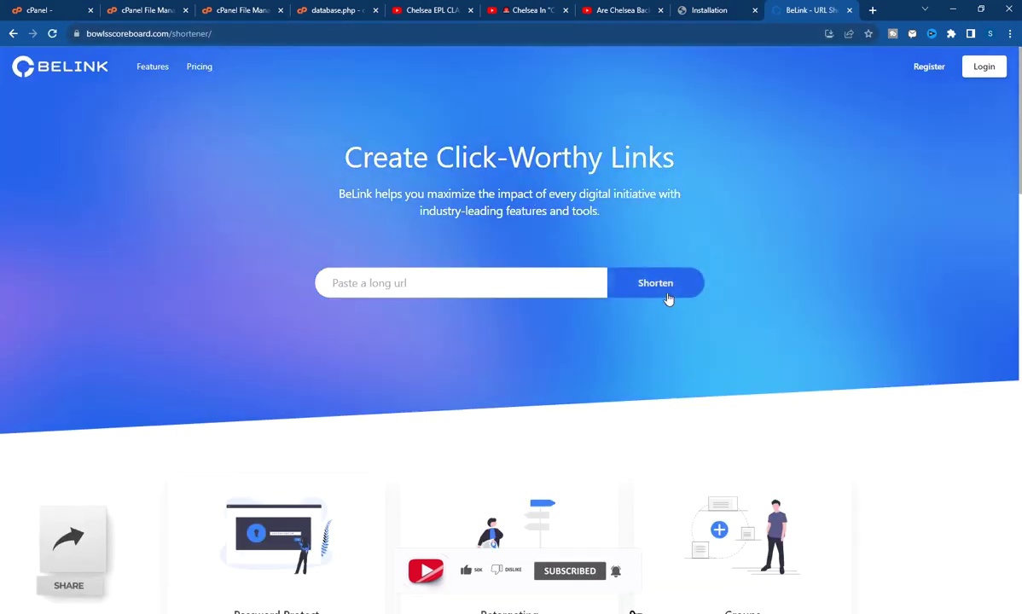
Copy the sharpytech Money Making page URL and paste it into BeLink's long-URL box
{"action": "left_click", "coordinate": [870, 10]}
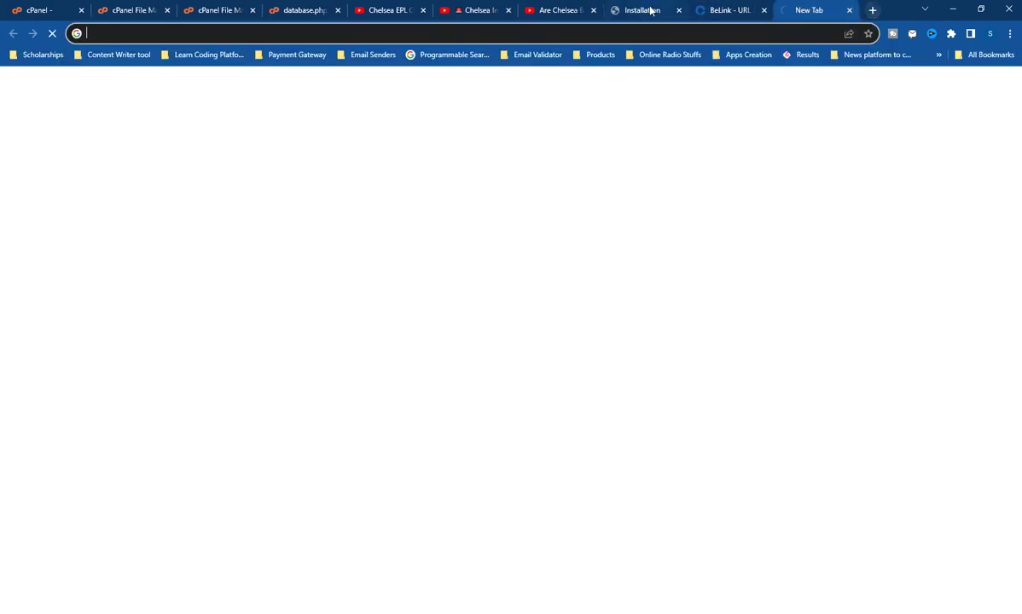
{"action": "type", "text": "sha"}
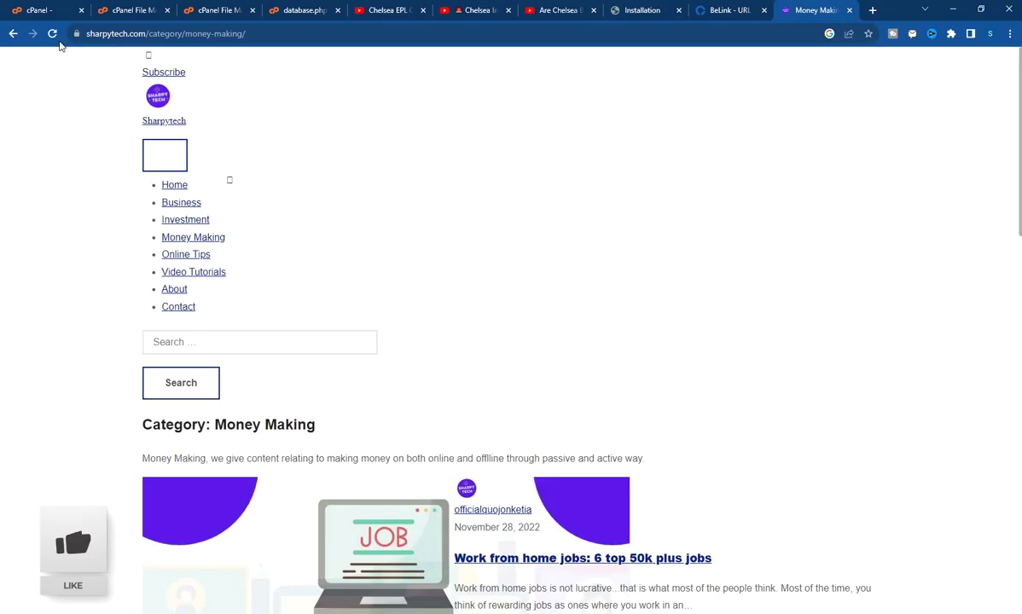
{"action": "left_click", "coordinate": [133, 34]}
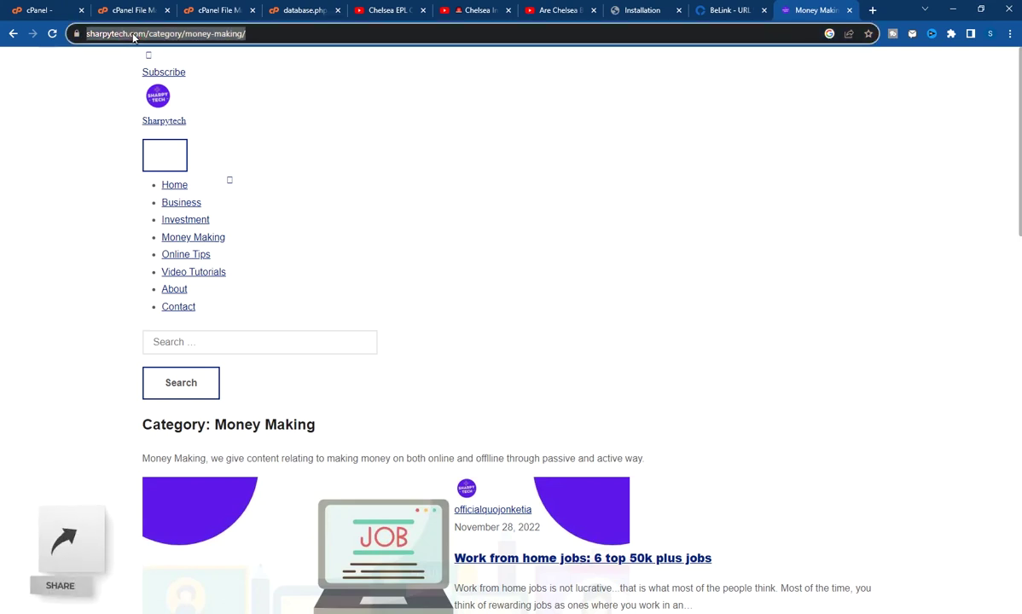
{"action": "right_click", "coordinate": [133, 35]}
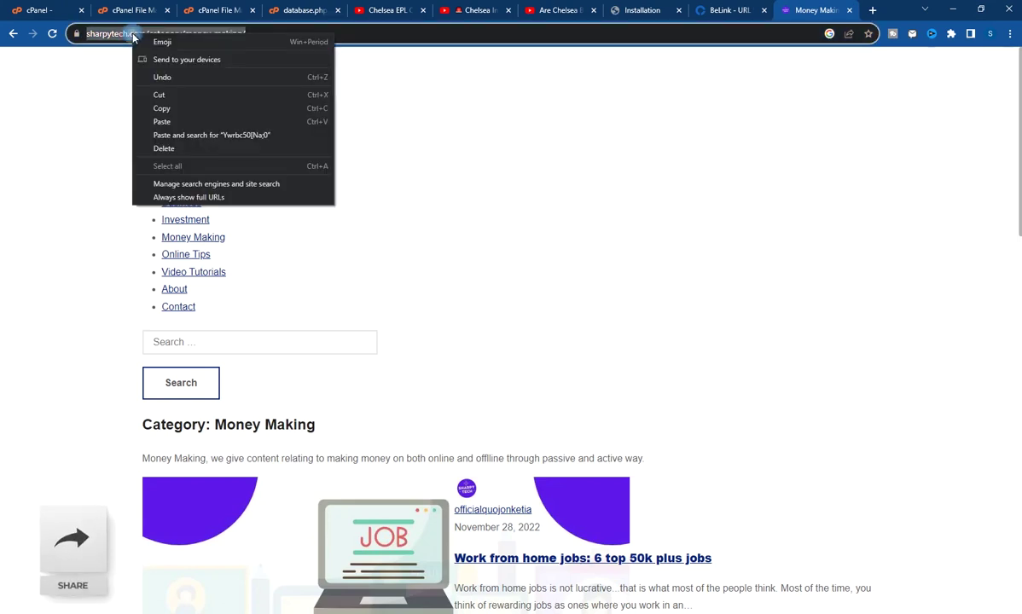
{"action": "left_click", "coordinate": [150, 101]}
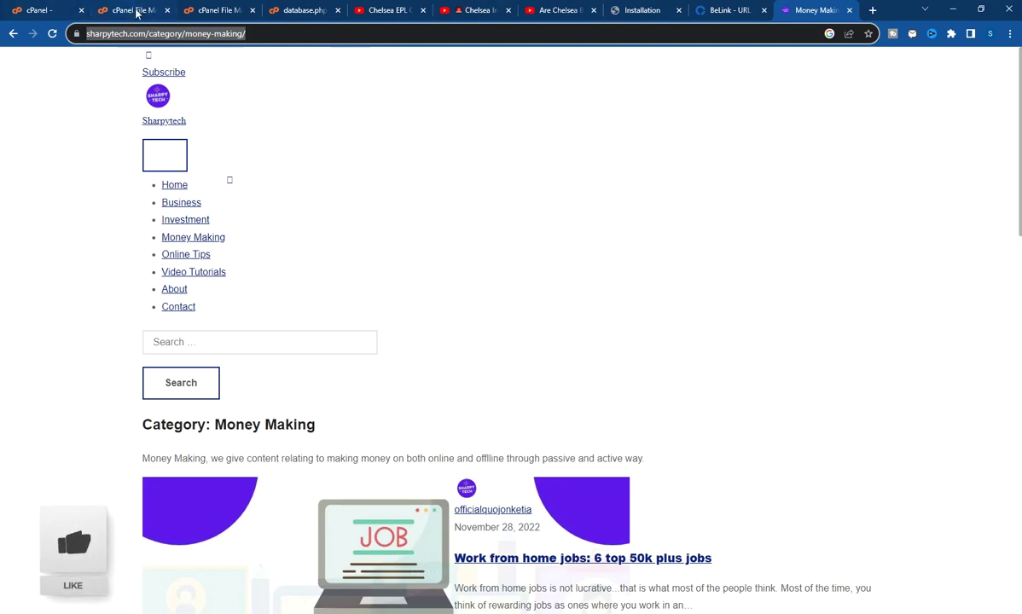
{"action": "left_click", "coordinate": [727, 10]}
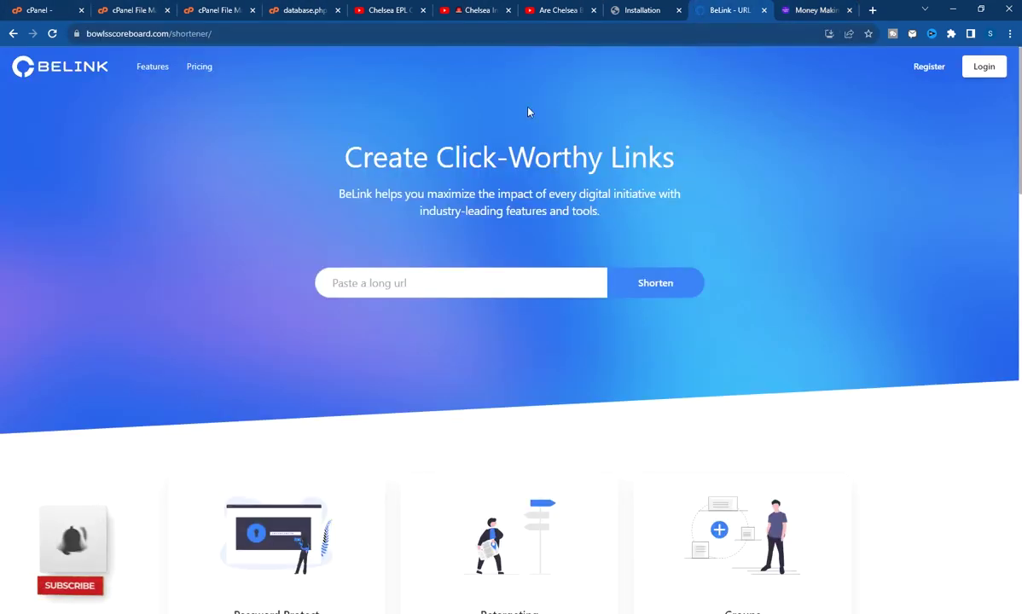
{"action": "left_click", "coordinate": [416, 292]}
{"action": "key", "text": "ctrl+v"}
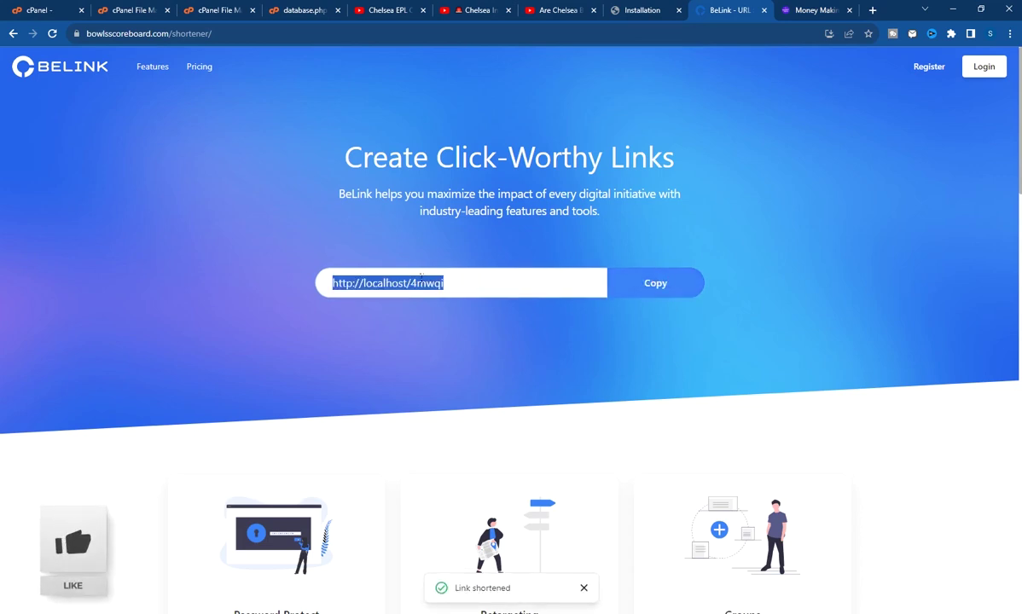
{"action": "left_click", "coordinate": [393, 288]}
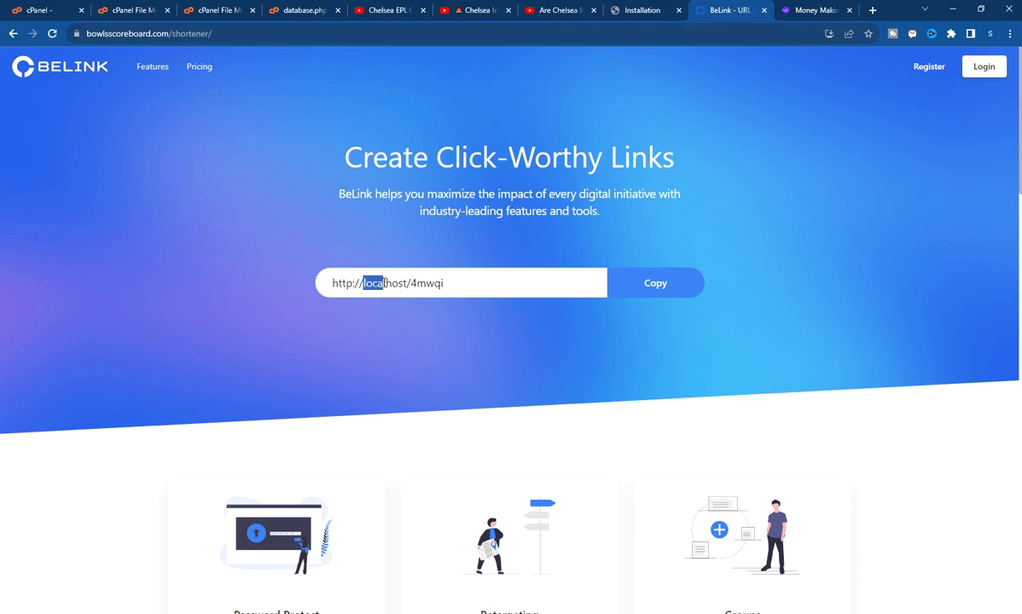
{"action": "left_click_drag", "start_coordinate": [384, 282], "coordinate": [395, 284]}
{"action": "left_click_drag", "start_coordinate": [402, 285], "coordinate": [334, 282]}
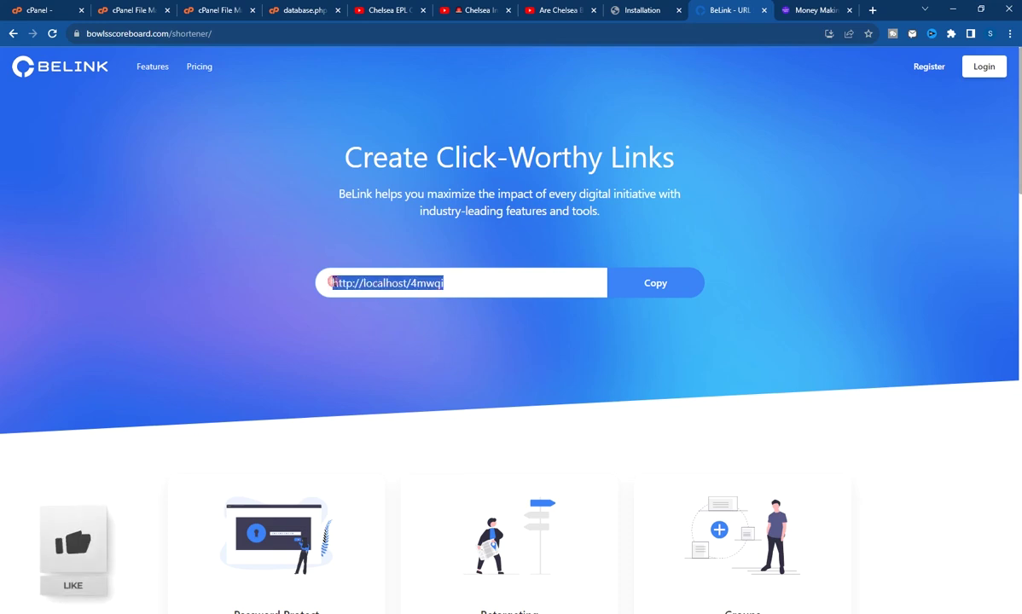
{"action": "right_click", "coordinate": [342, 283]}
{"action": "left_click", "coordinate": [484, 386]}
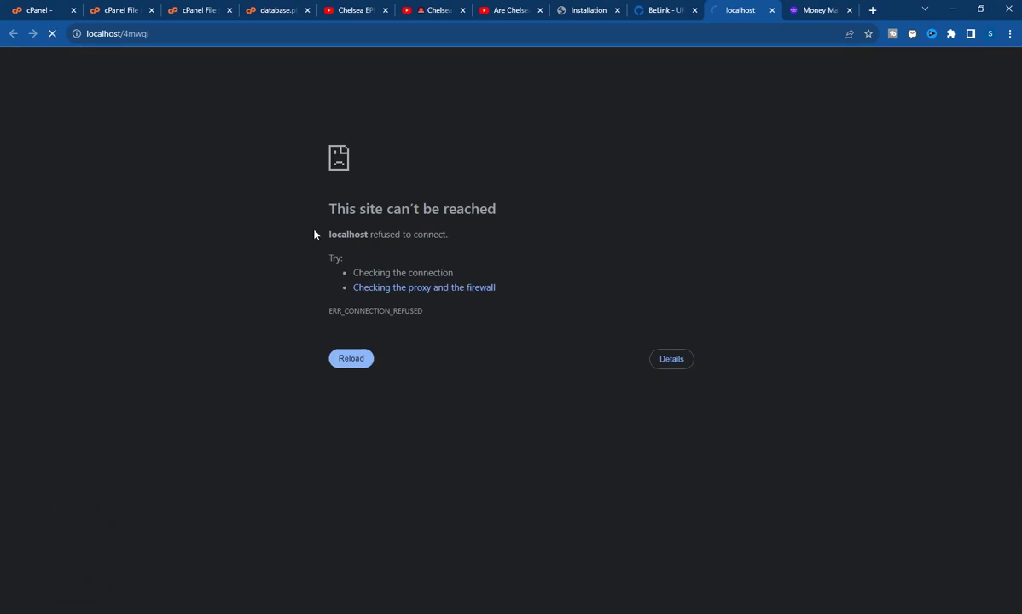
Close the failed localhost page and open the admin area link in a new tab at /shortener/login
{"action": "left_click", "coordinate": [771, 10]}
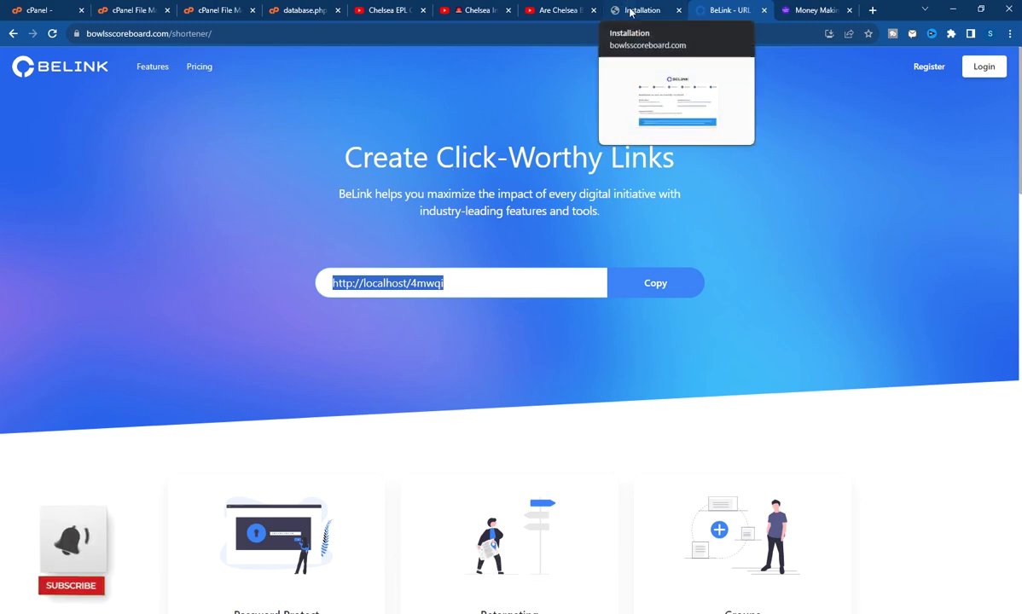
{"action": "left_click", "coordinate": [631, 11]}
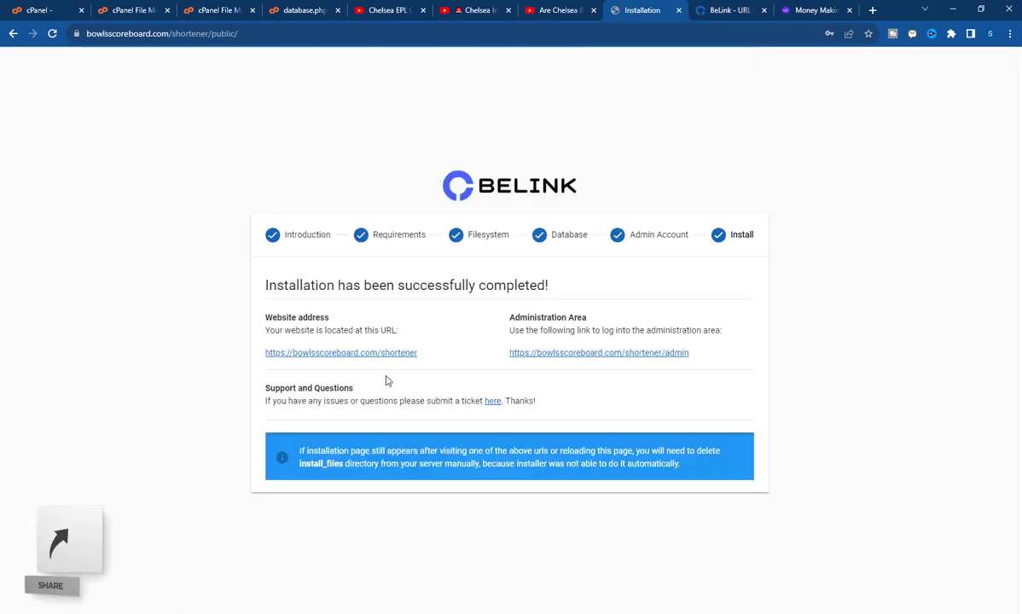
{"action": "right_click", "coordinate": [553, 354]}
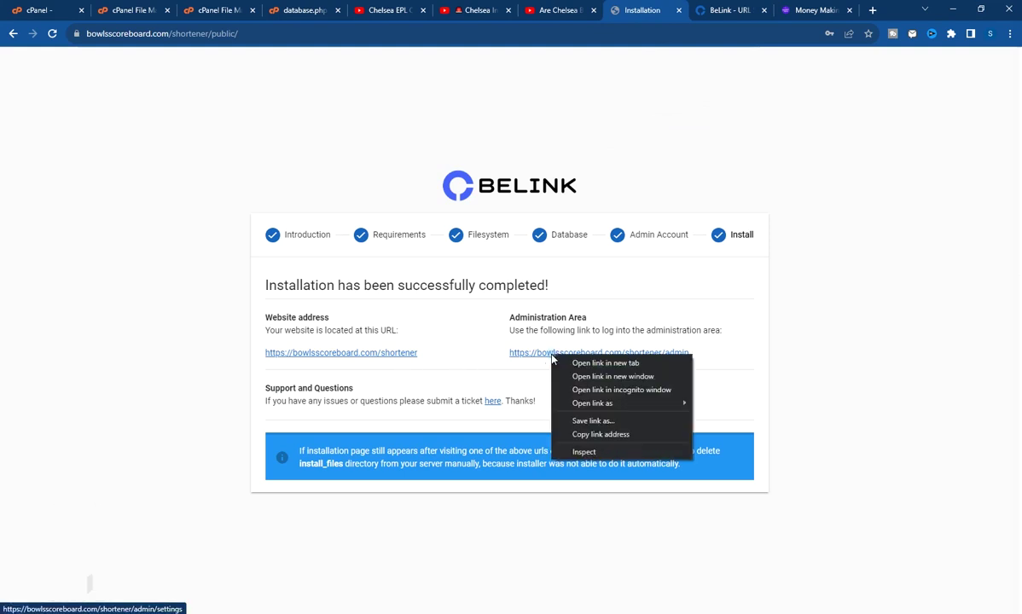
{"action": "left_click", "coordinate": [593, 362]}
{"action": "left_click", "coordinate": [648, 12]}
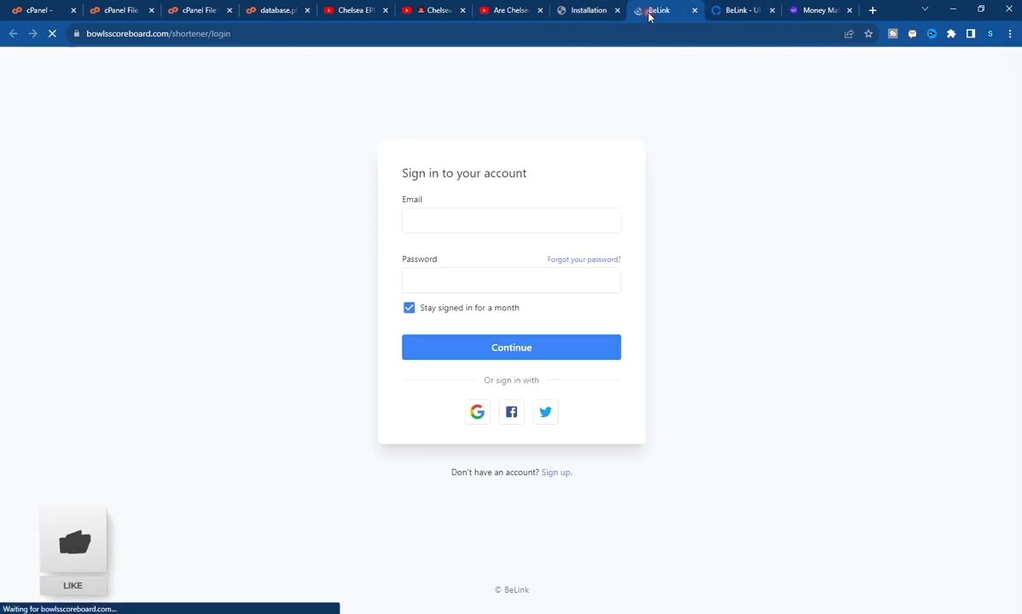
Replace the autofilled e-mail with the administrator's e-mail, sign in, and decline saving the password
{"action": "left_click_drag", "start_coordinate": [434, 221], "coordinate": [353, 236]}
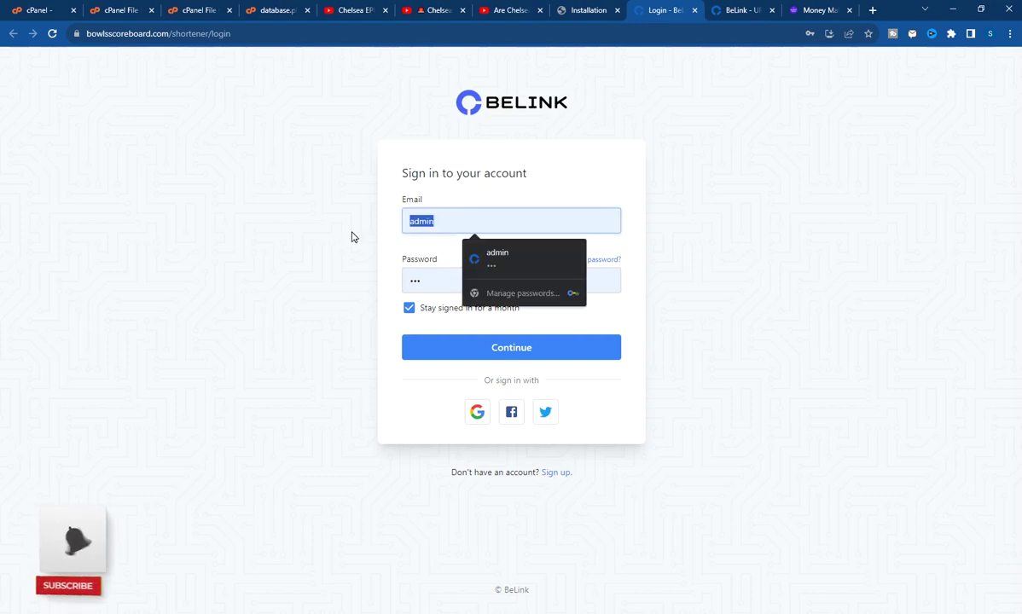
{"action": "key", "text": "BackSpace"}
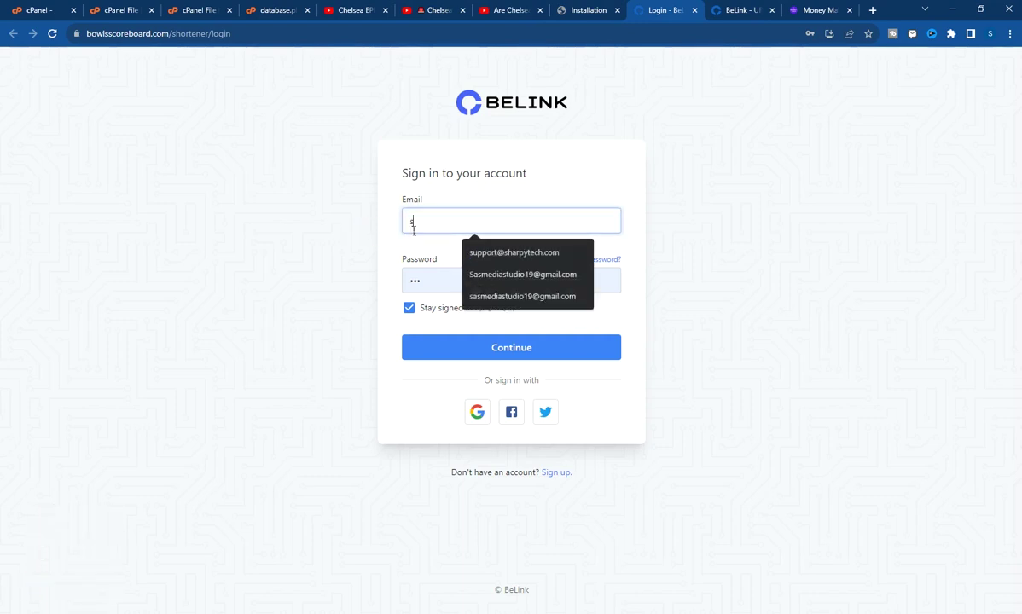
{"action": "left_click", "coordinate": [460, 247]}
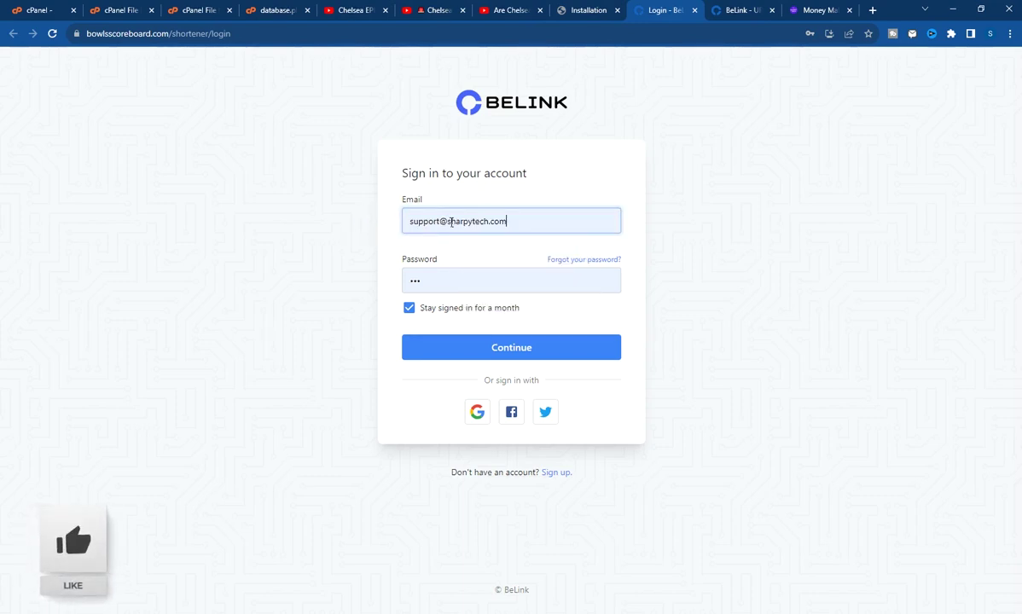
{"action": "left_click", "coordinate": [531, 350]}
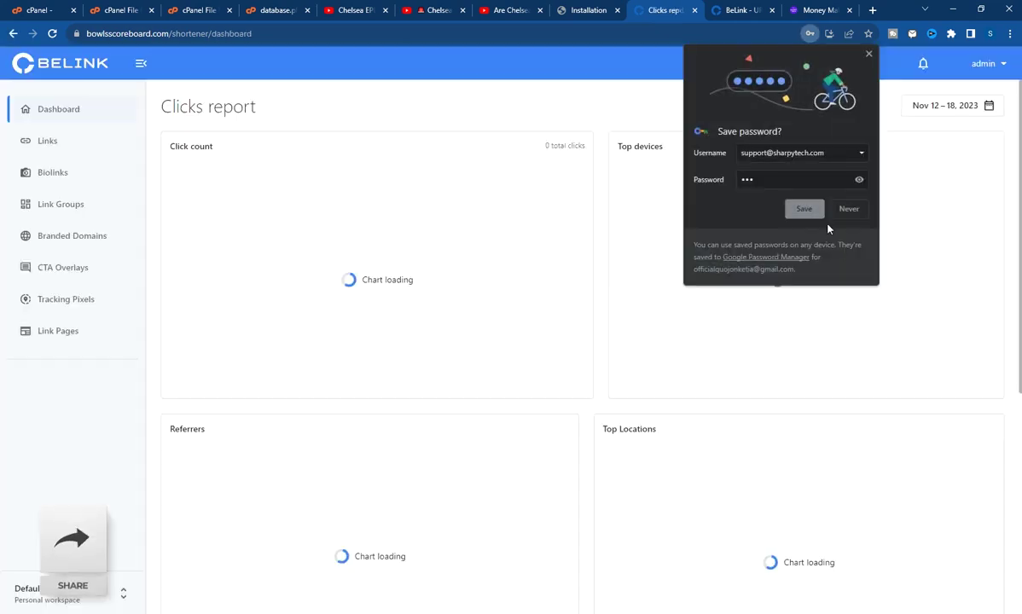
{"action": "left_click", "coordinate": [805, 209]}
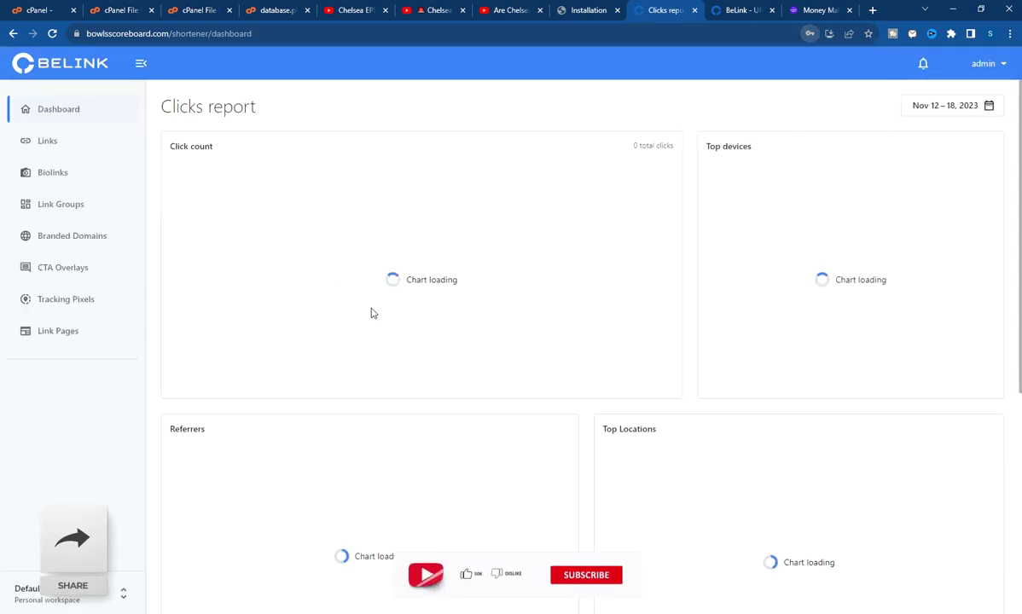
Go to the Admin Area from the account menu and open its Settings page
{"action": "left_click", "coordinate": [995, 65]}
{"action": "left_click", "coordinate": [954, 90]}
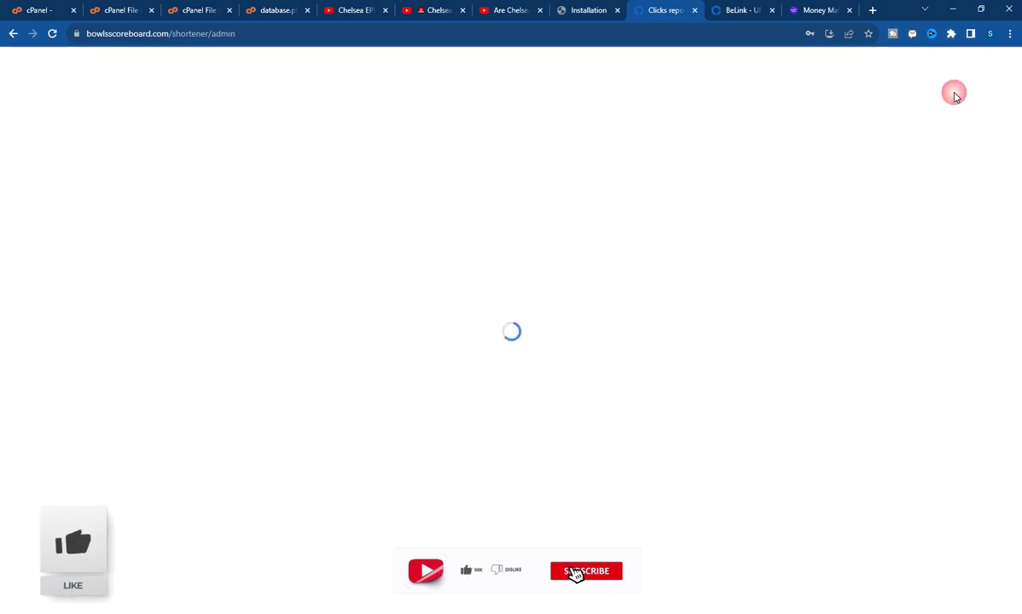
{"action": "scroll", "coordinate": [58, 214], "scroll_direction": "down", "scroll_amount": 1}
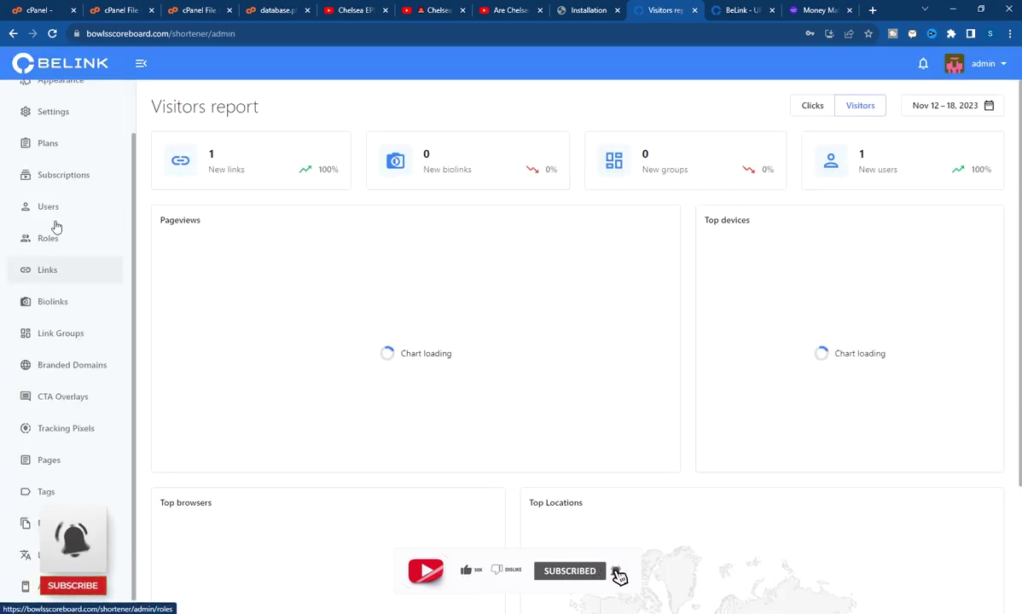
{"action": "scroll", "coordinate": [67, 202], "scroll_direction": "up", "scroll_amount": 1}
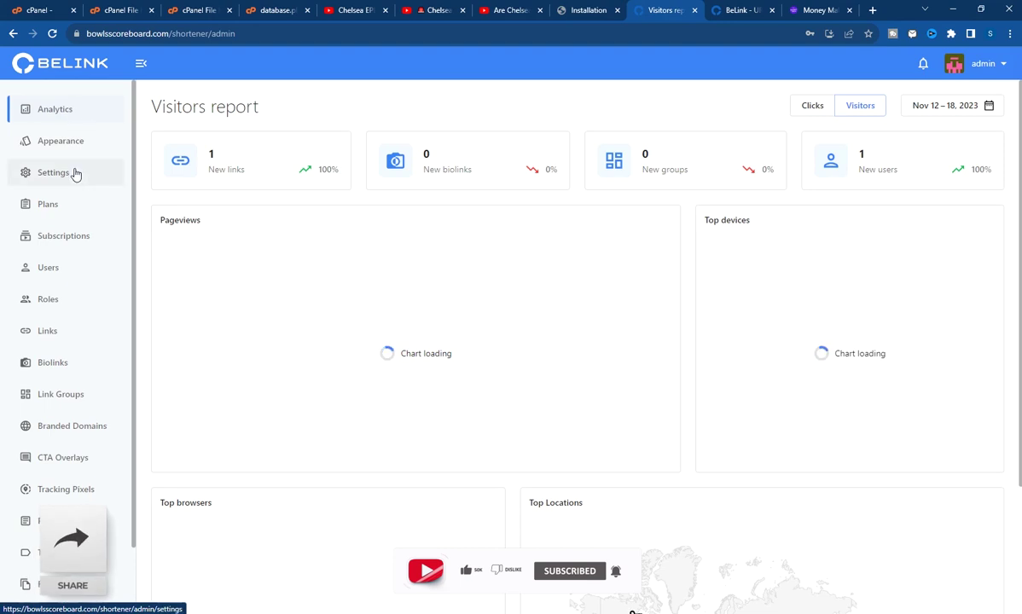
{"action": "left_click", "coordinate": [52, 174]}
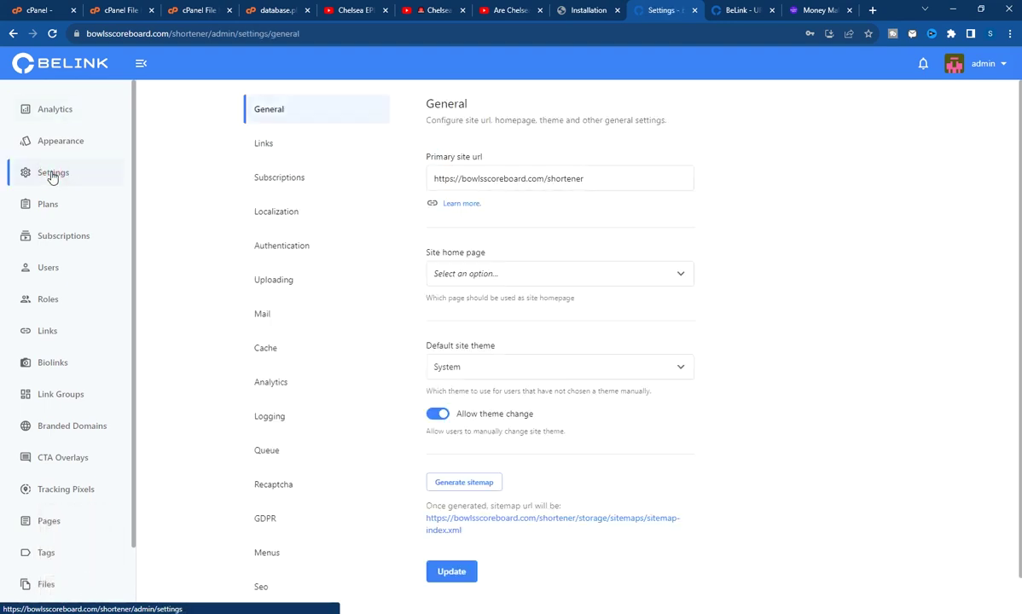
Set bowlsscoreboard.com/shortener as the default domain in Links > Domains and save
{"action": "left_click", "coordinate": [271, 143]}
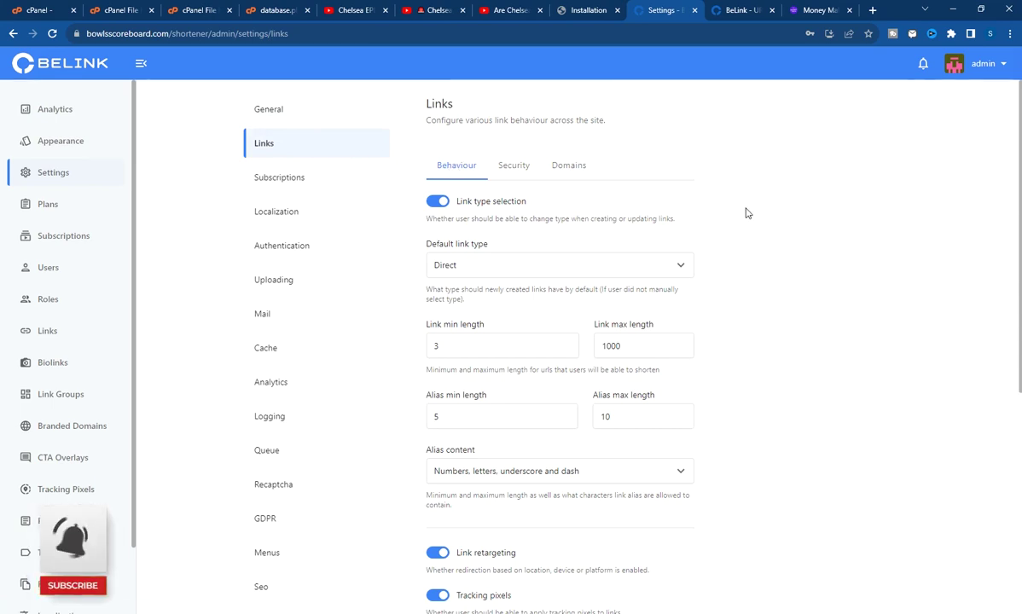
{"action": "left_click", "coordinate": [565, 170]}
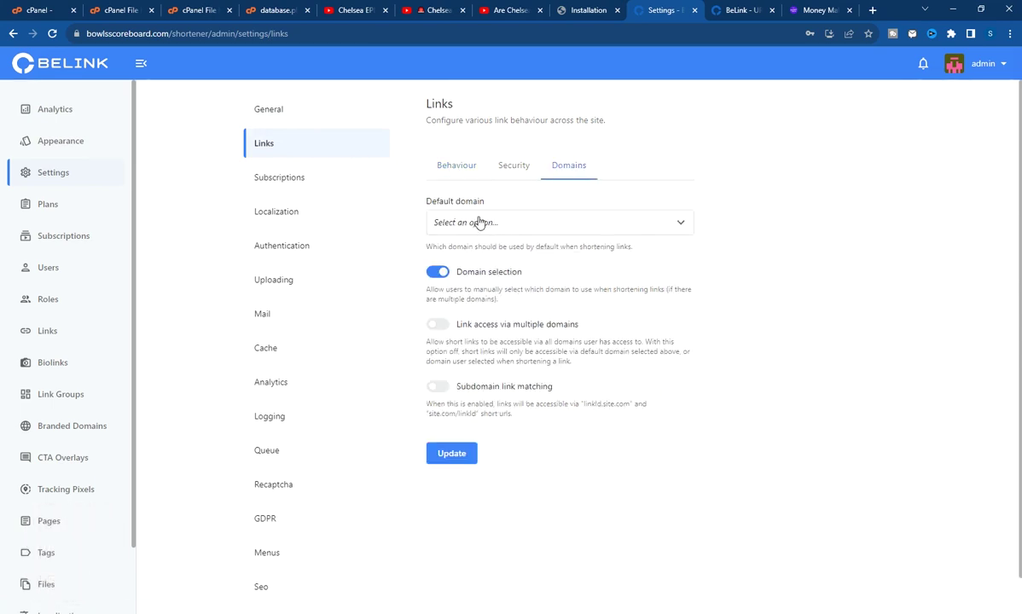
{"action": "left_click", "coordinate": [589, 226]}
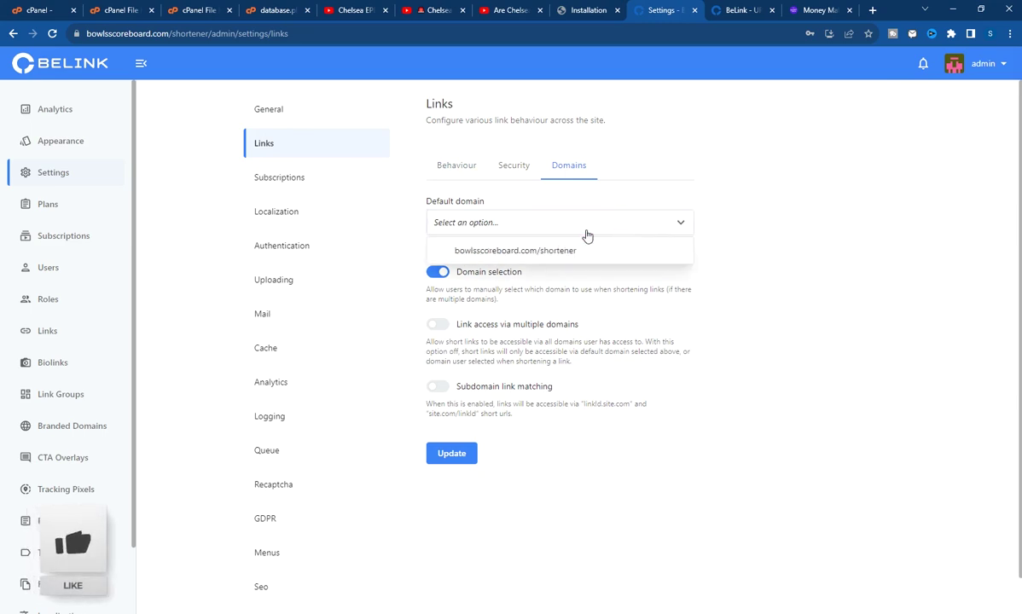
{"action": "left_click", "coordinate": [508, 252]}
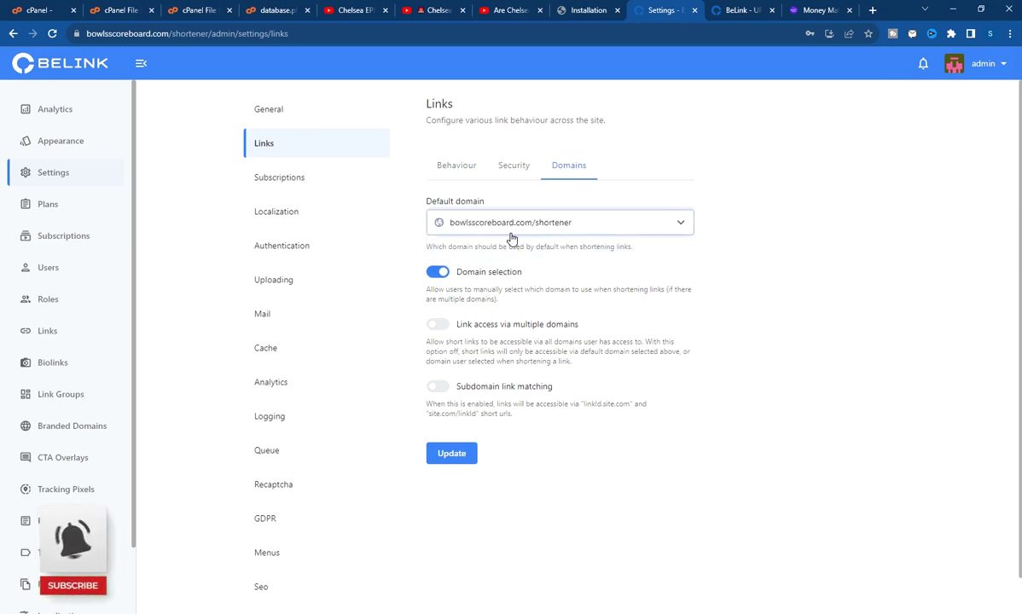
{"action": "left_click", "coordinate": [458, 453]}
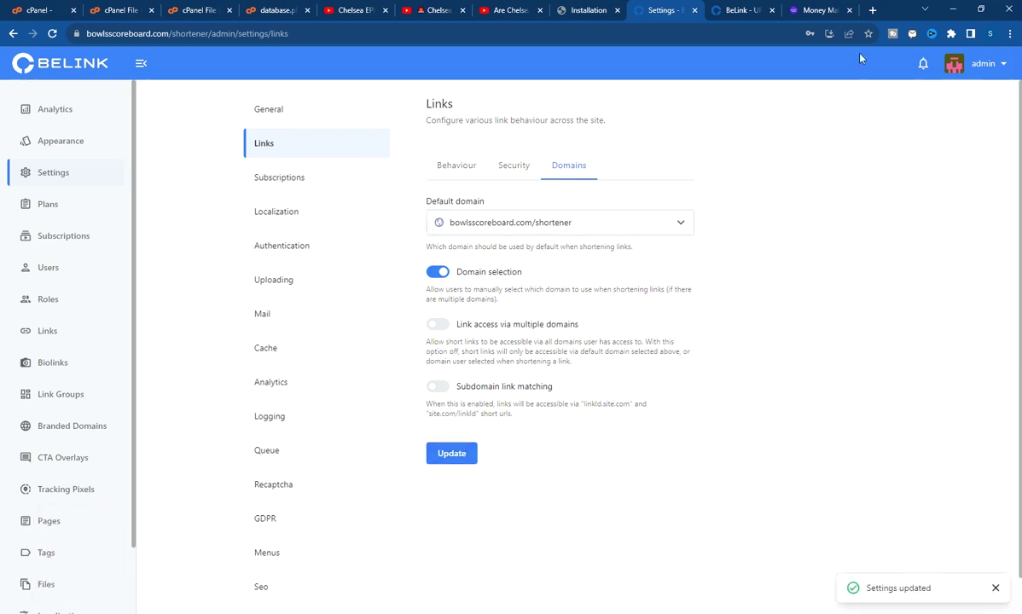
{"action": "left_click", "coordinate": [741, 11]}
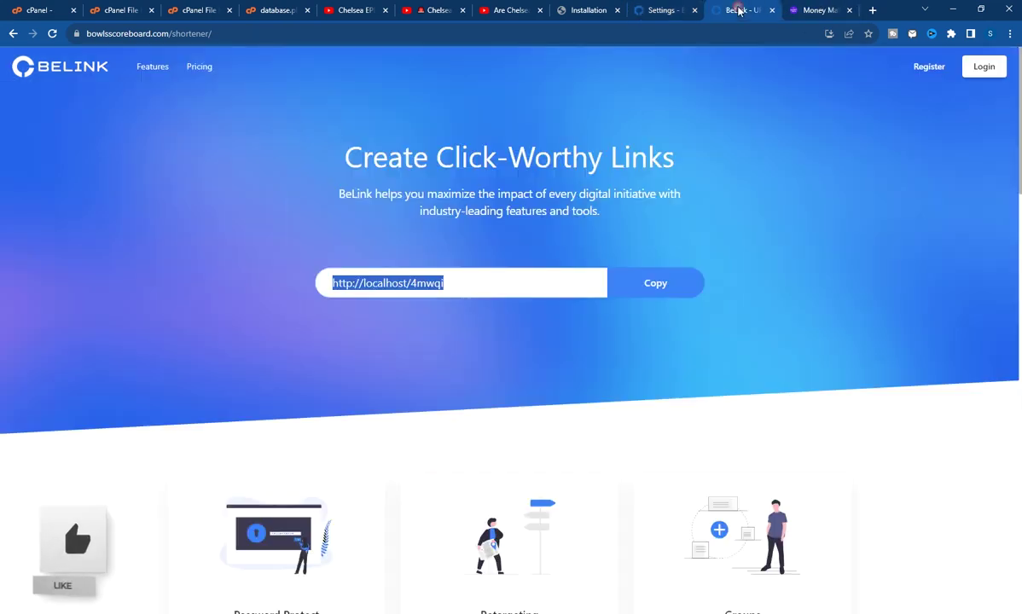
Reload, log out of the admin account, and load the /shortener homepage without /login
{"action": "left_click", "coordinate": [51, 34]}
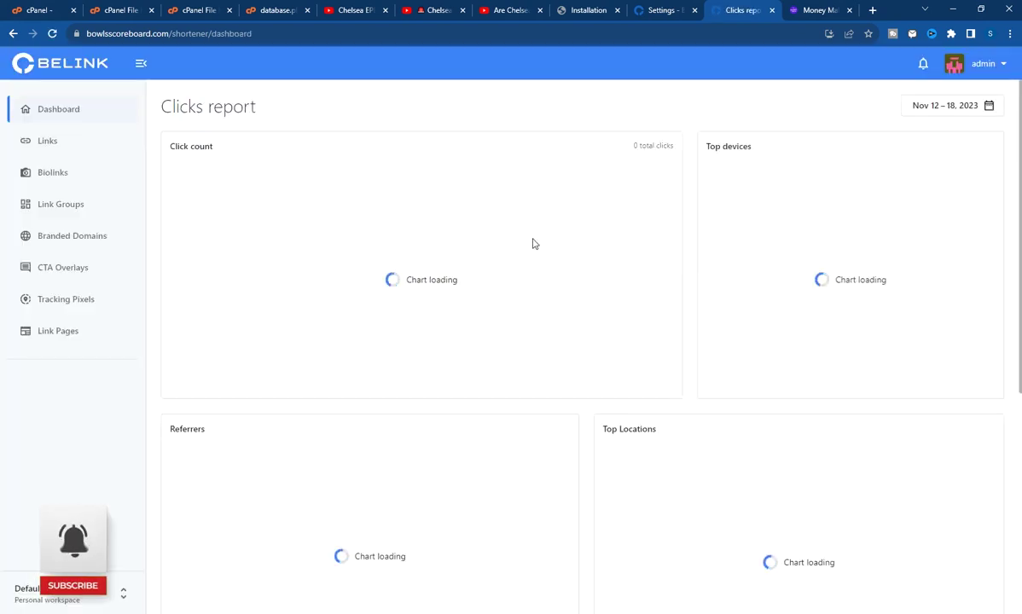
{"action": "left_click", "coordinate": [988, 64]}
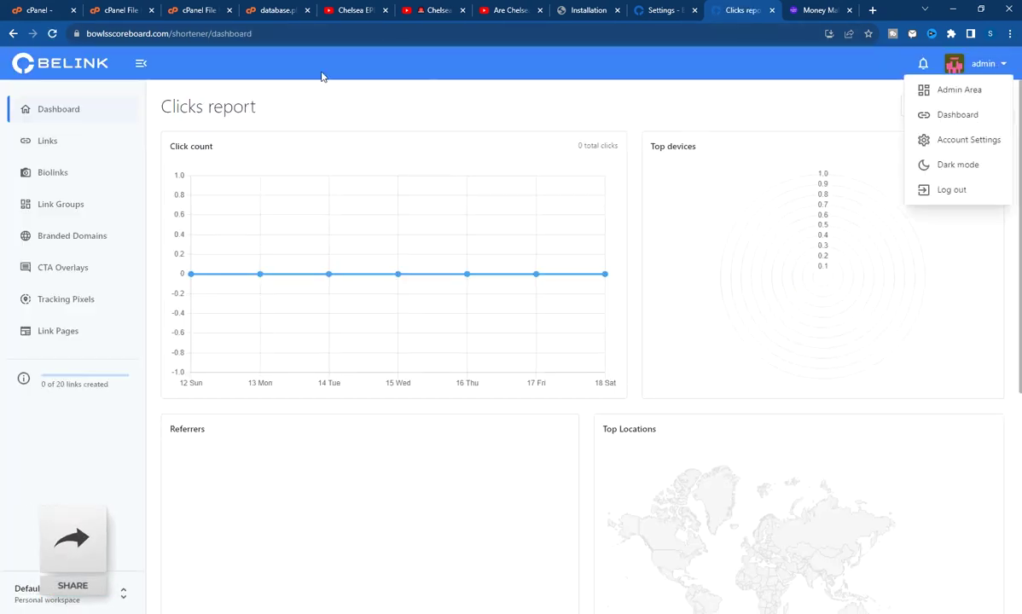
{"action": "left_click", "coordinate": [934, 190]}
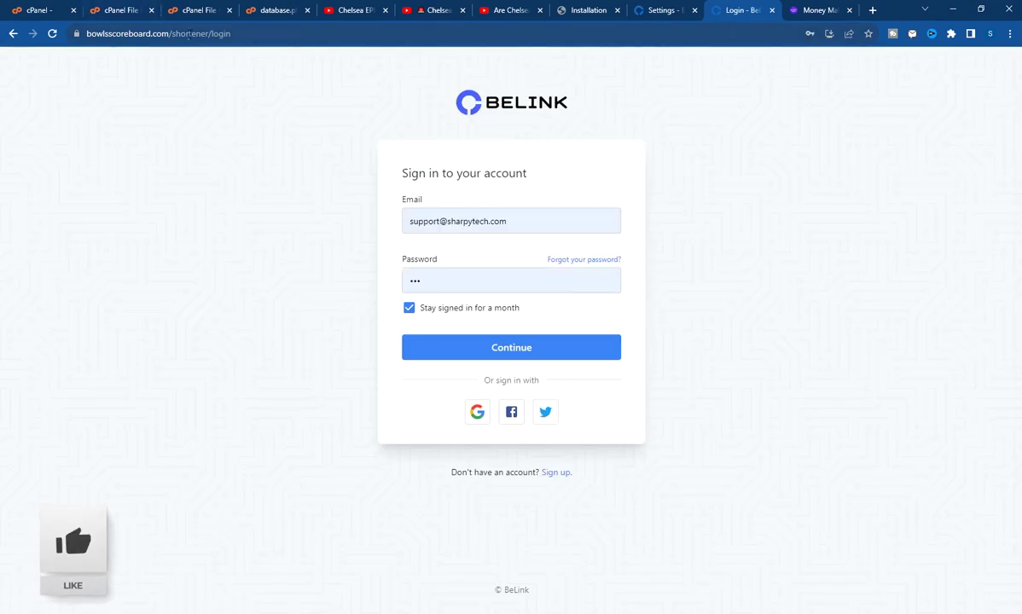
{"action": "left_click_drag", "start_coordinate": [209, 33], "coordinate": [239, 34]}
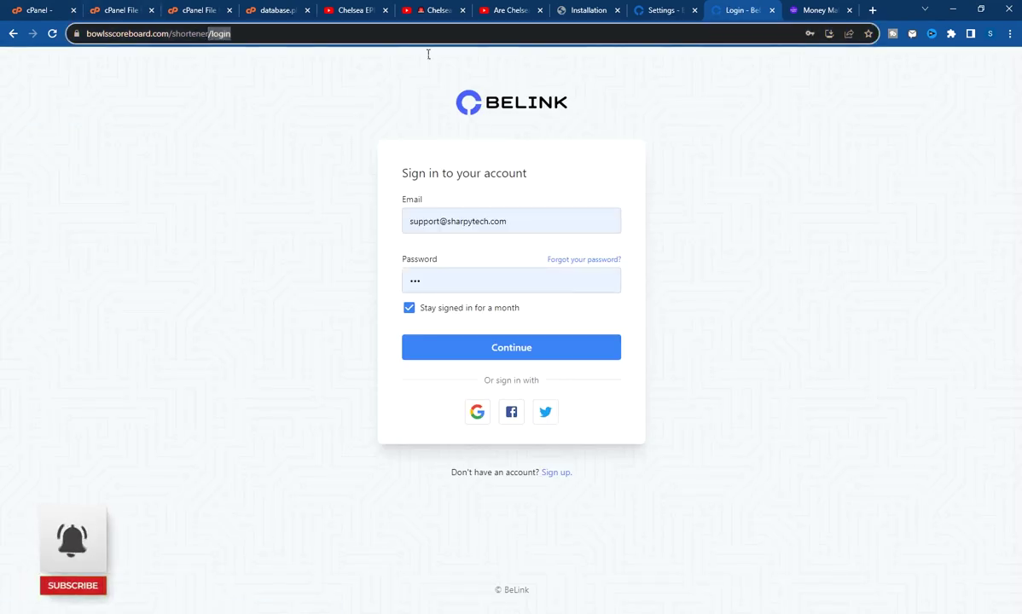
{"action": "key", "text": "BackSpace"}
{"action": "key", "text": "Return"}
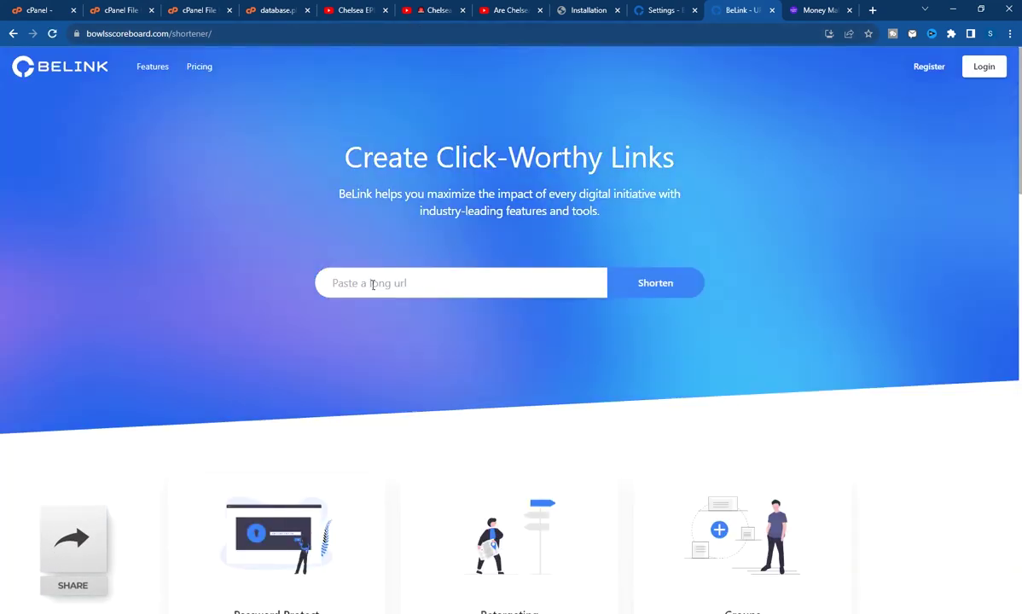
{"action": "left_click", "coordinate": [373, 285]}
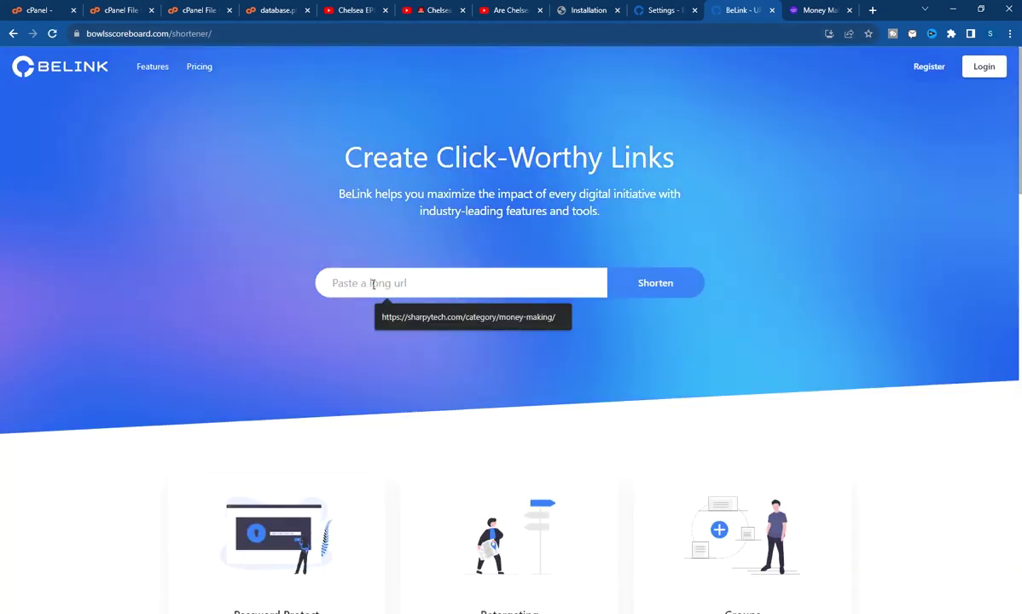
{"action": "type", "text": "https://sharpytech.com/category/money-making/"}
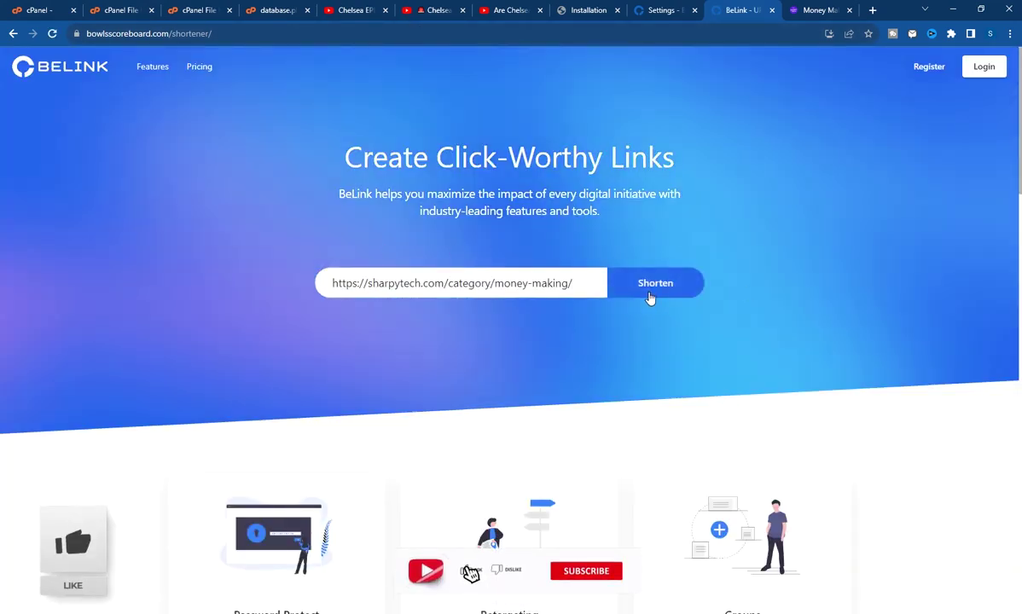
{"action": "left_click", "coordinate": [650, 298]}
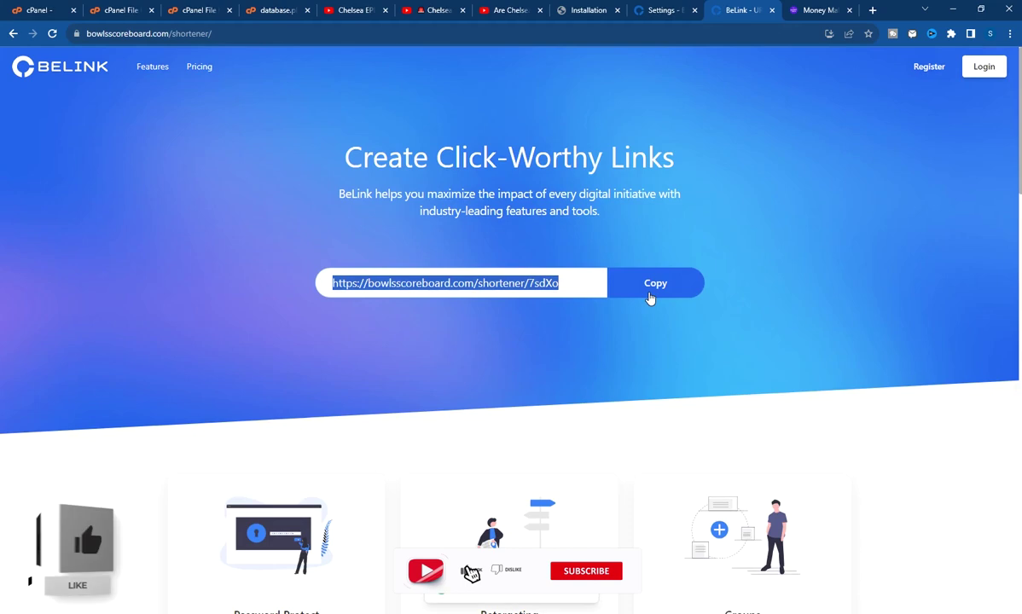
{"action": "left_click", "coordinate": [421, 291]}
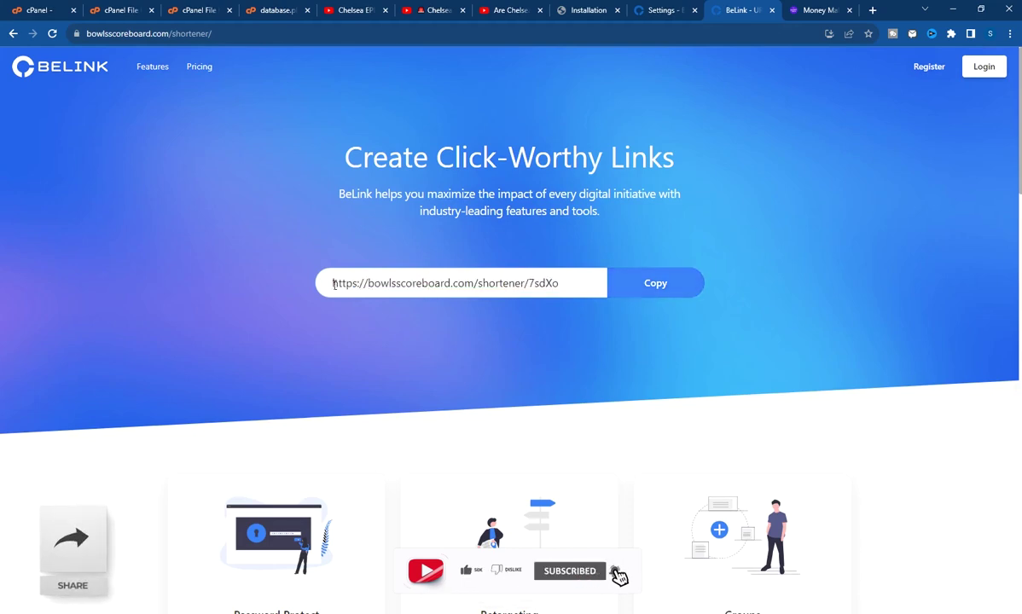
{"action": "left_click_drag", "start_coordinate": [334, 284], "coordinate": [486, 291]}
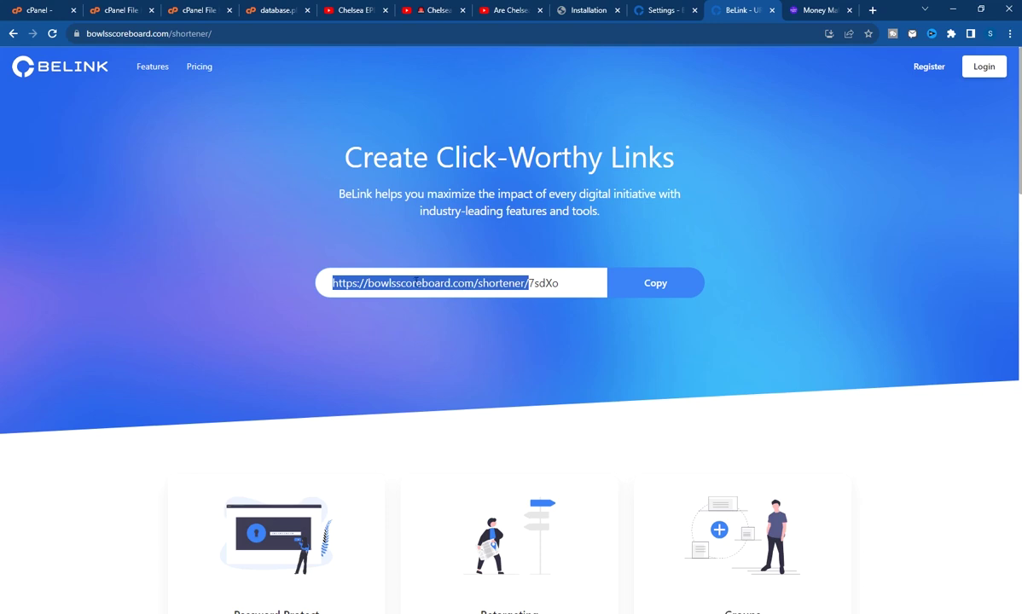
{"action": "left_click", "coordinate": [369, 286]}
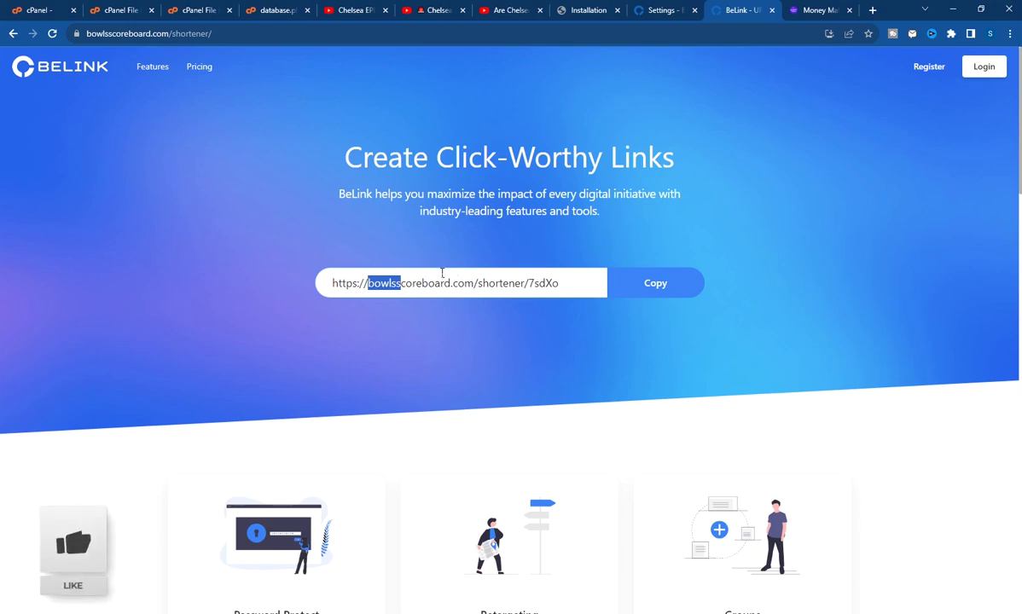
{"action": "left_click", "coordinate": [436, 283]}
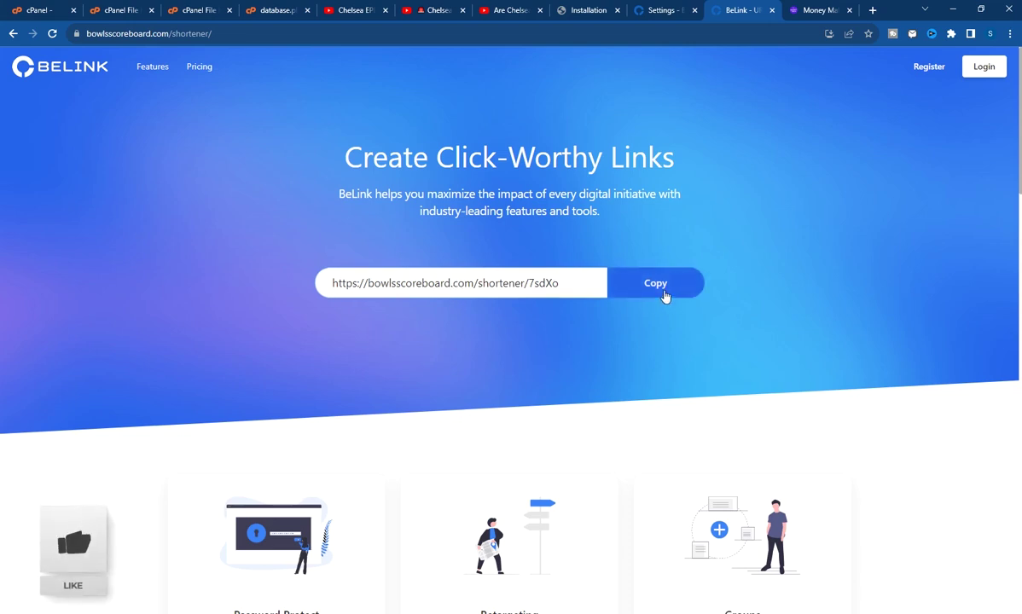
{"action": "left_click", "coordinate": [666, 292]}
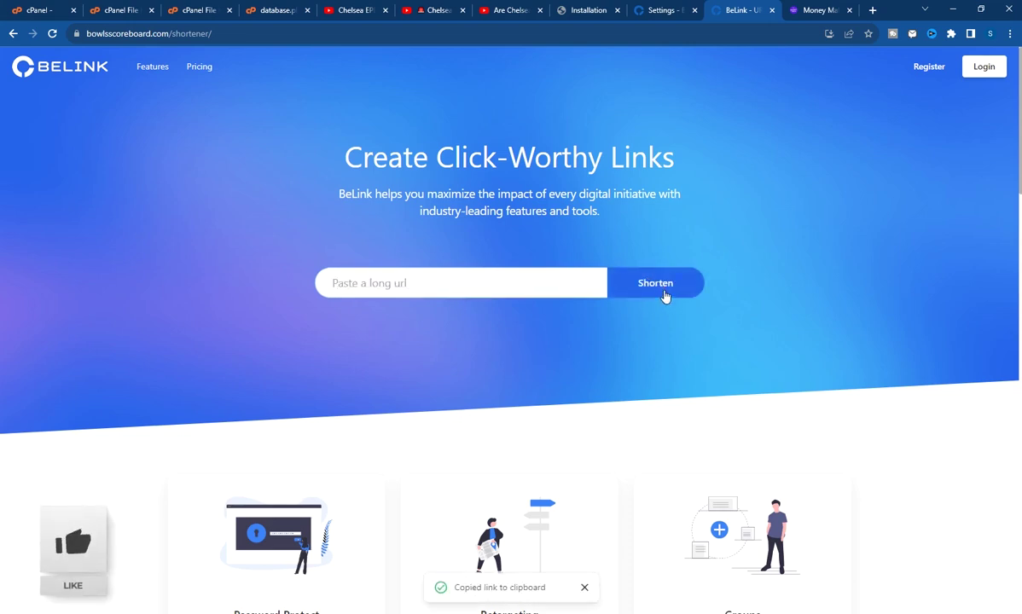
{"action": "left_click", "coordinate": [849, 10]}
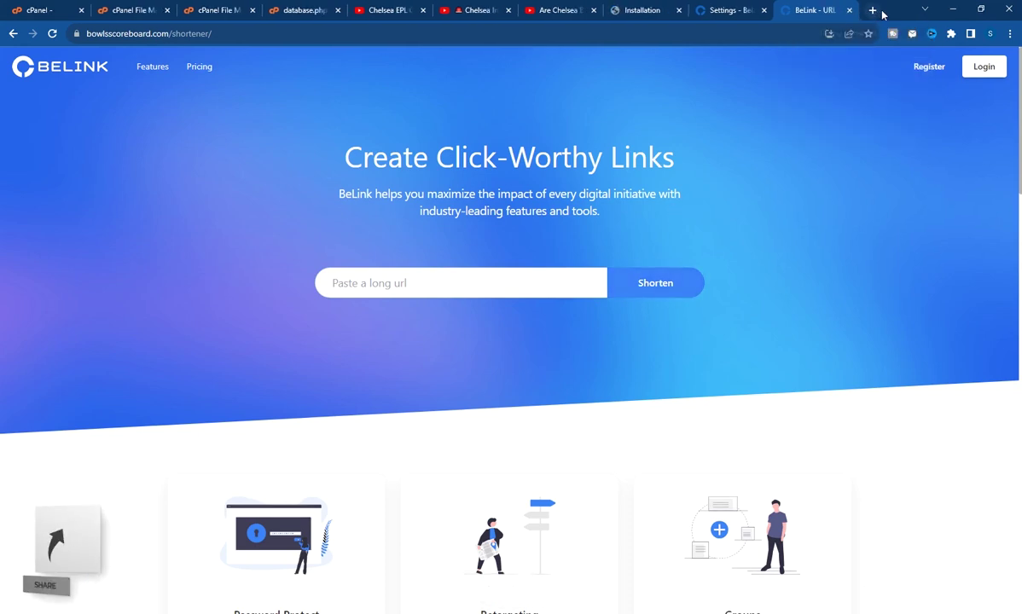
Visit bowlsscoreboard.com/shortener/7sdXo in a new tab to confirm it redirects to Money Making
{"action": "left_click", "coordinate": [872, 10]}
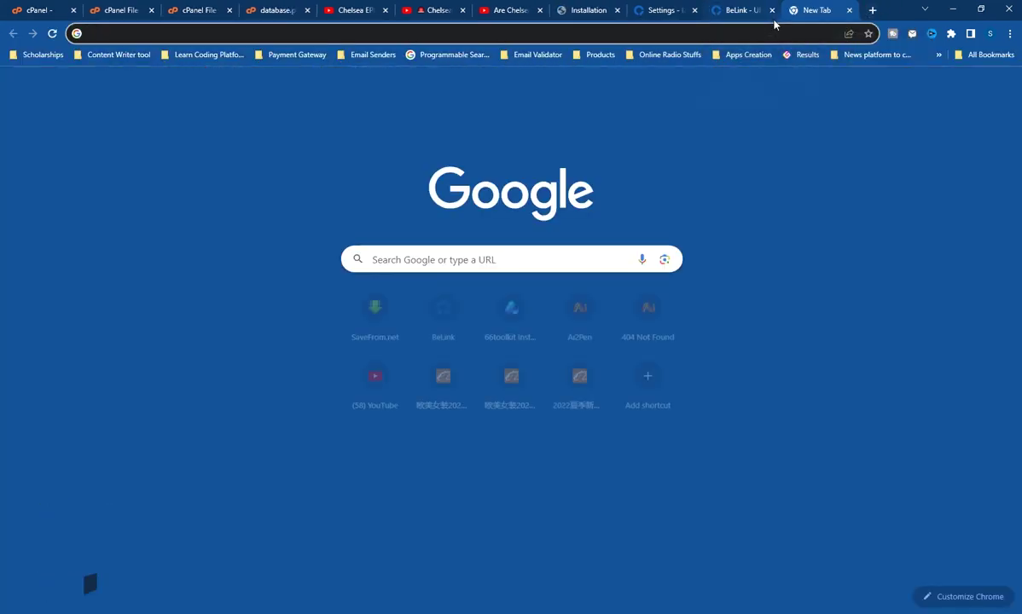
{"action": "key", "text": "ctrl+v"}
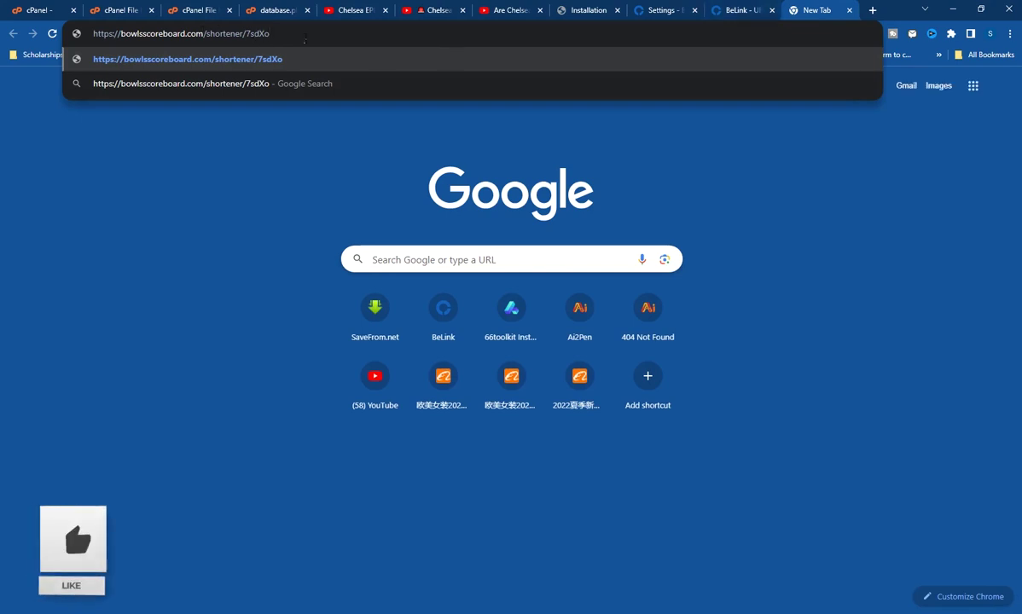
{"action": "key", "text": "Return"}
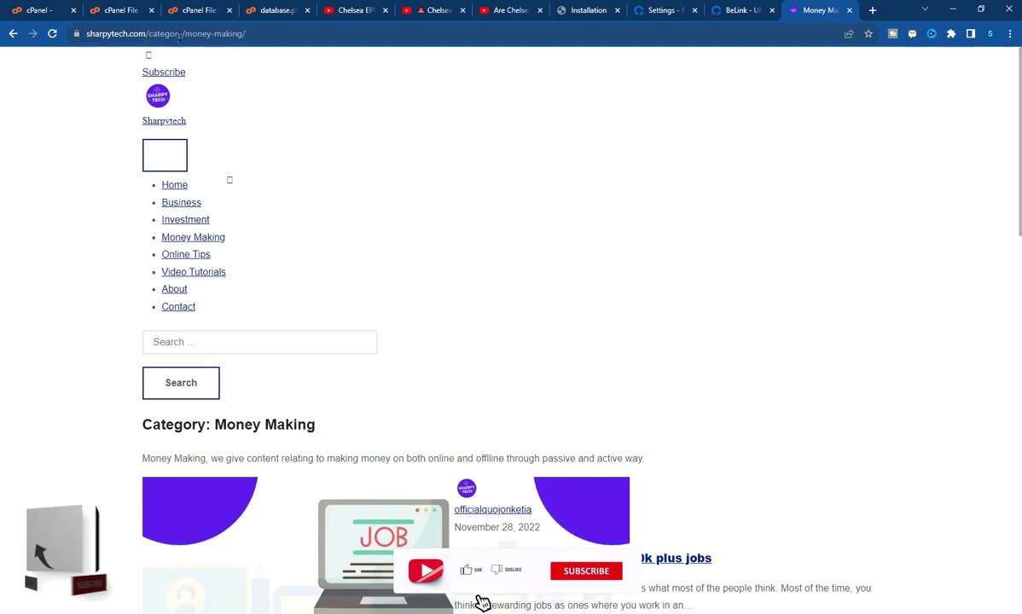
{"action": "left_click", "coordinate": [735, 9]}
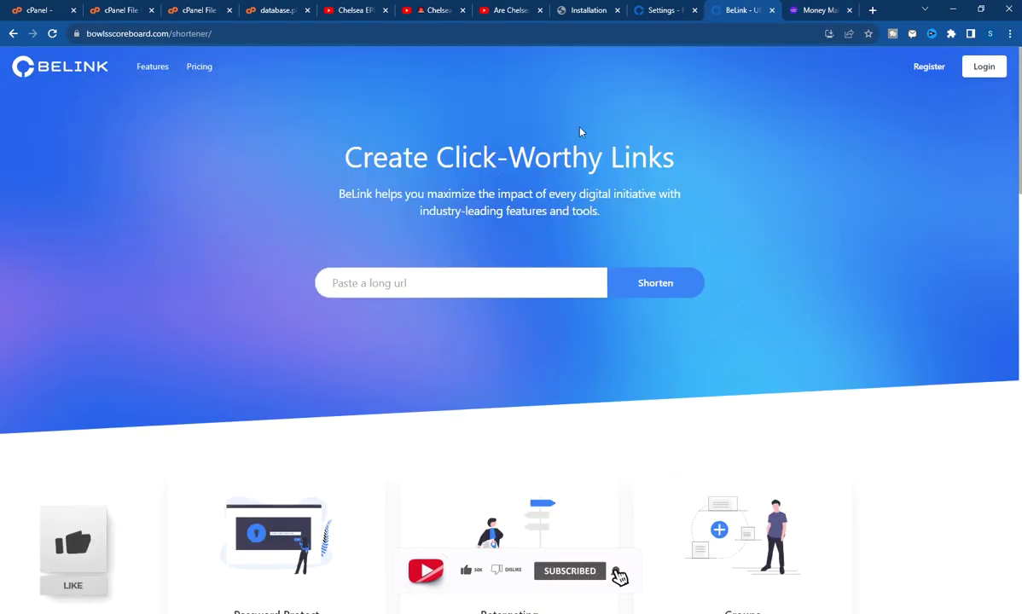
Sign back in as admin and open Admin Area > Appearance > General
{"action": "left_click", "coordinate": [652, 11]}
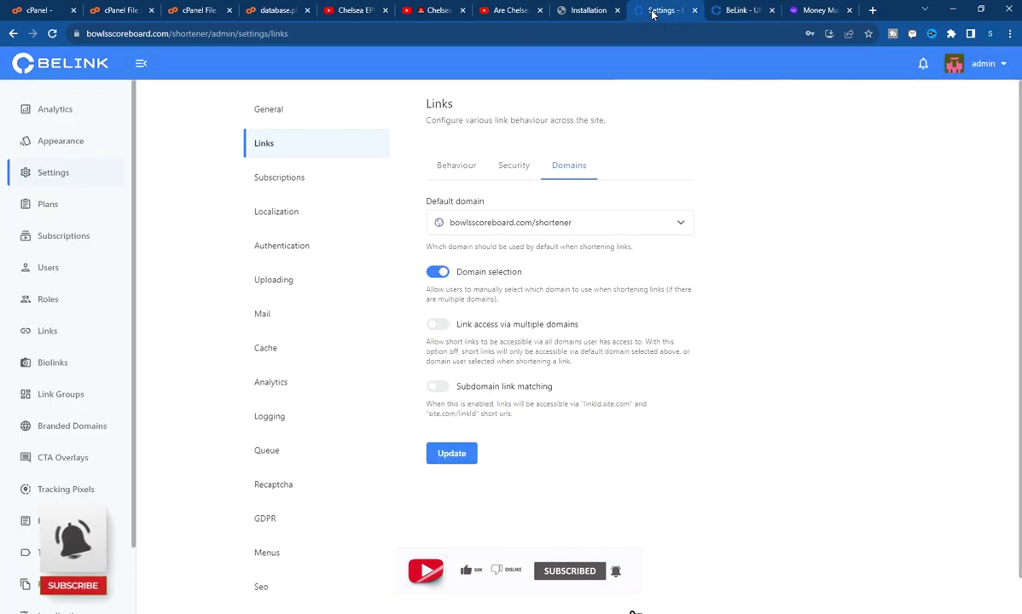
{"action": "left_click", "coordinate": [52, 34]}
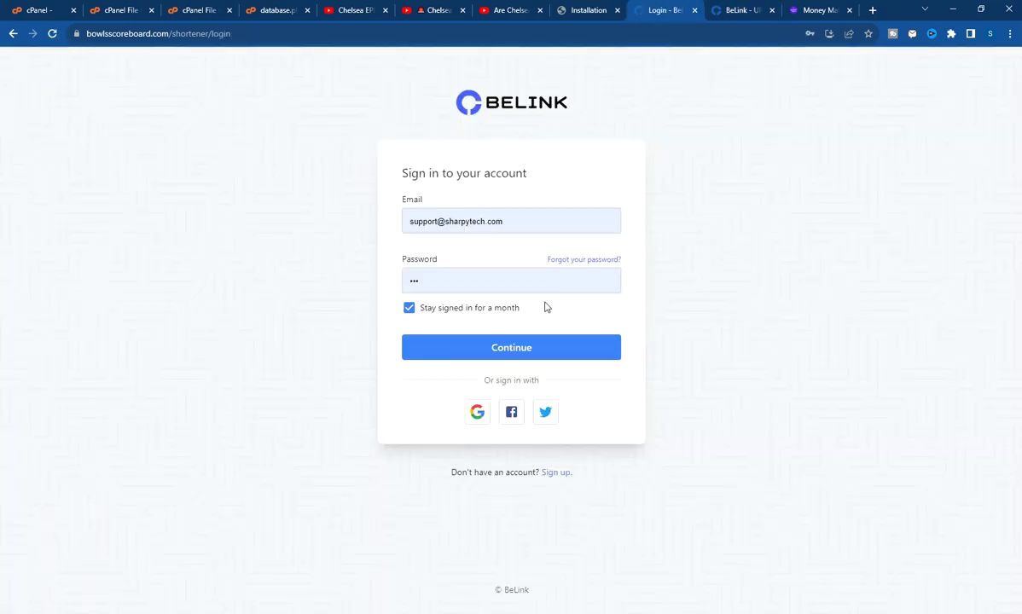
{"action": "left_click", "coordinate": [520, 349]}
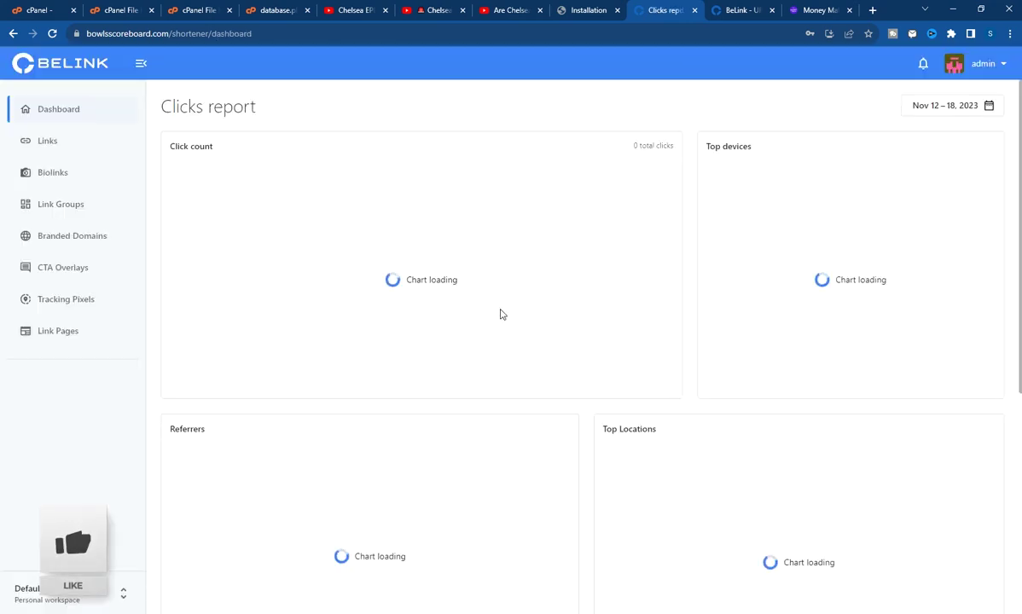
{"action": "left_click", "coordinate": [980, 64]}
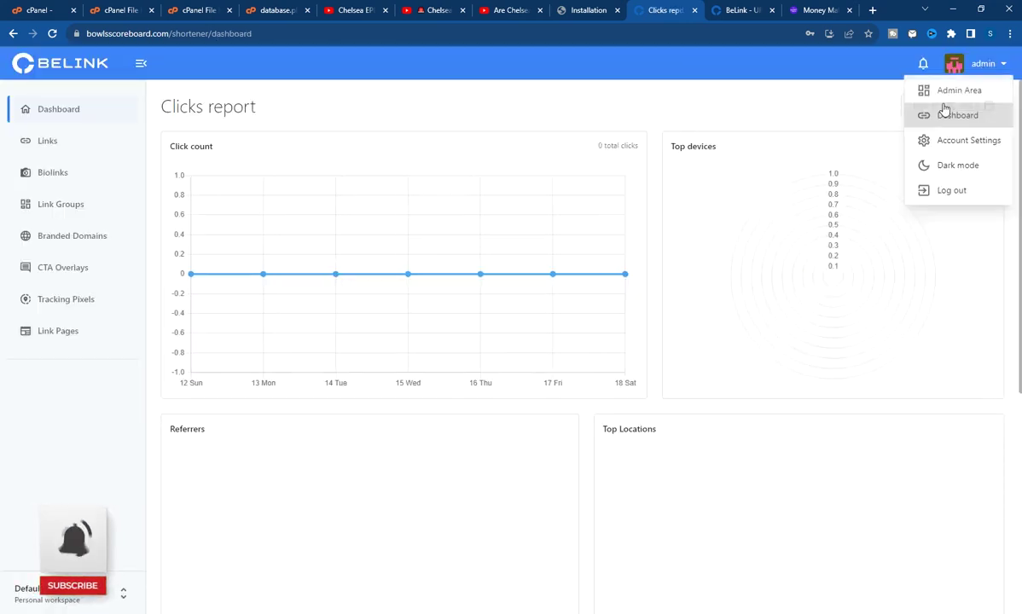
{"action": "left_click", "coordinate": [954, 89]}
{"action": "left_click", "coordinate": [51, 138]}
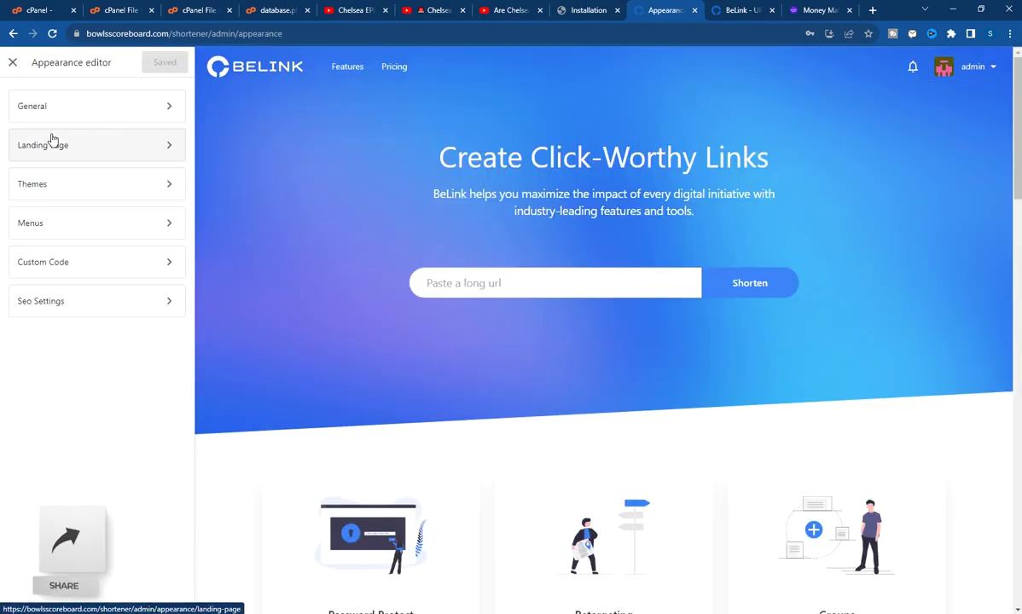
{"action": "left_click", "coordinate": [121, 114]}
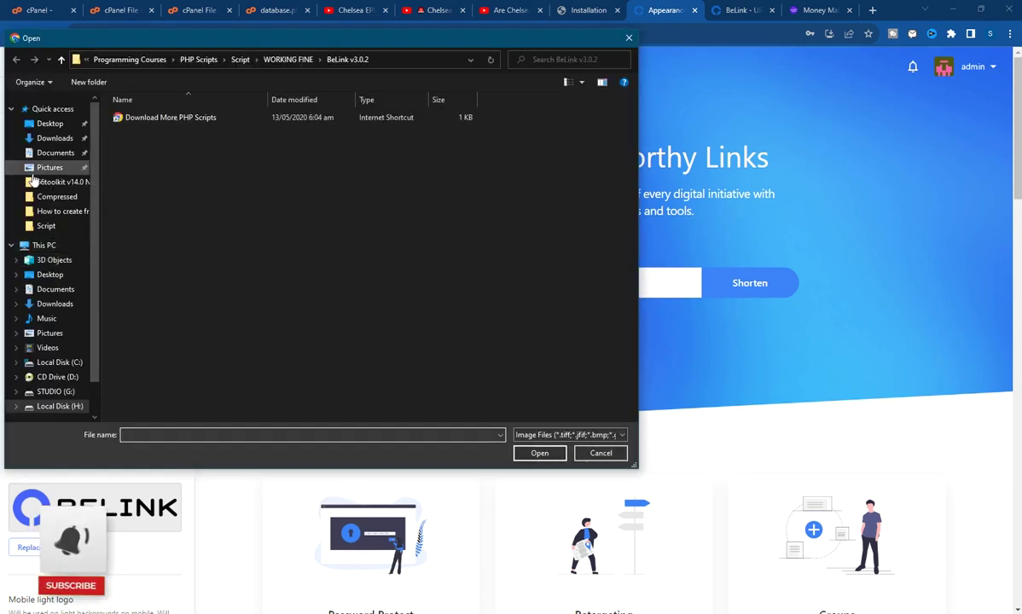
Replace the favicon with the cartoon child image 0312.png_1200.png and save
{"action": "left_click", "coordinate": [58, 139]}
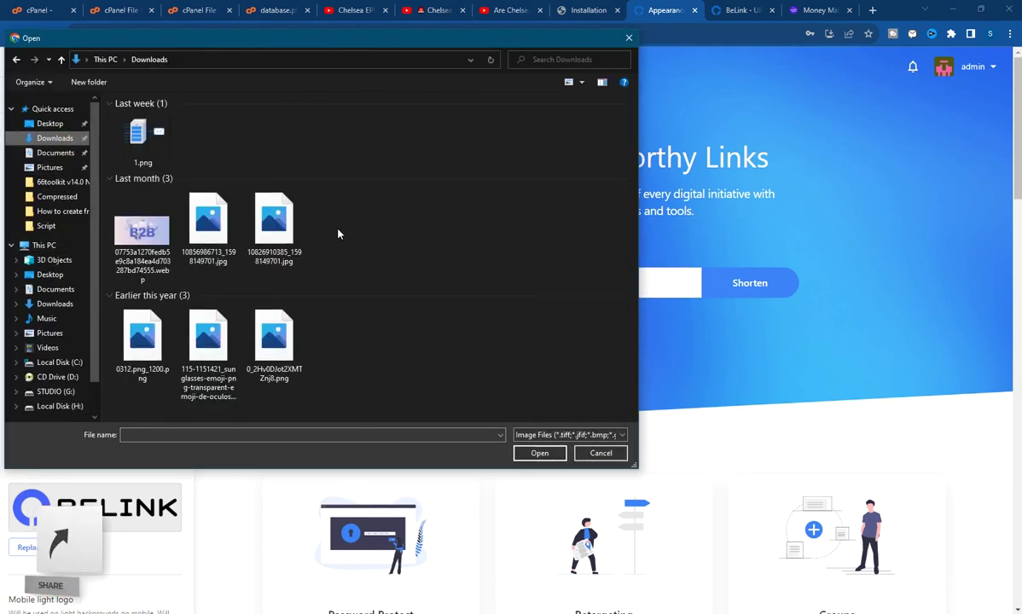
{"action": "scroll", "coordinate": [328, 247], "scroll_direction": "down", "scroll_amount": 5}
{"action": "scroll", "coordinate": [332, 269], "scroll_direction": "down", "scroll_amount": 3}
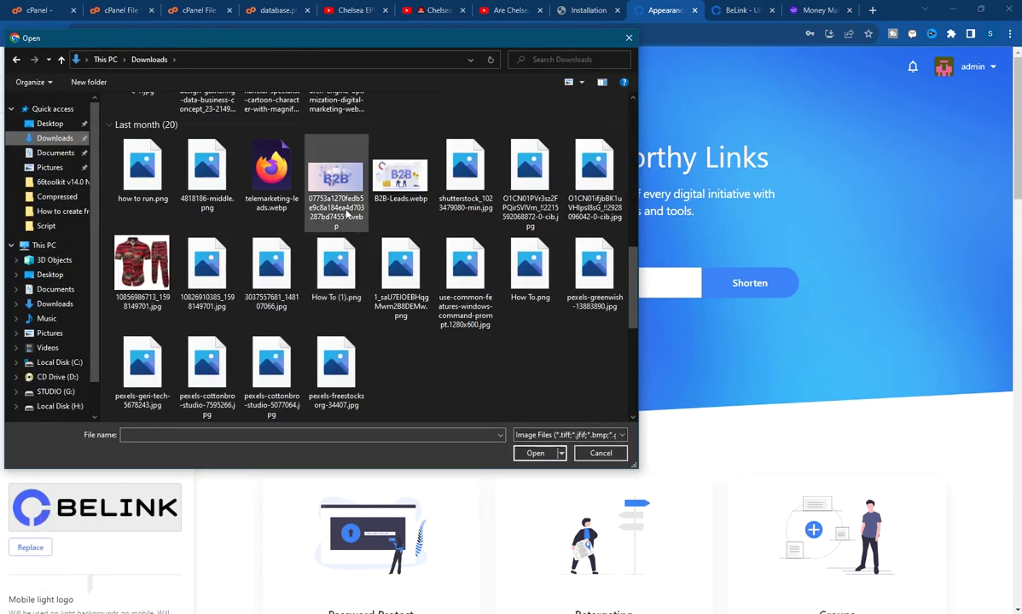
{"action": "scroll", "coordinate": [418, 242], "scroll_direction": "down", "scroll_amount": 3}
{"action": "scroll", "coordinate": [371, 260], "scroll_direction": "up", "scroll_amount": 2}
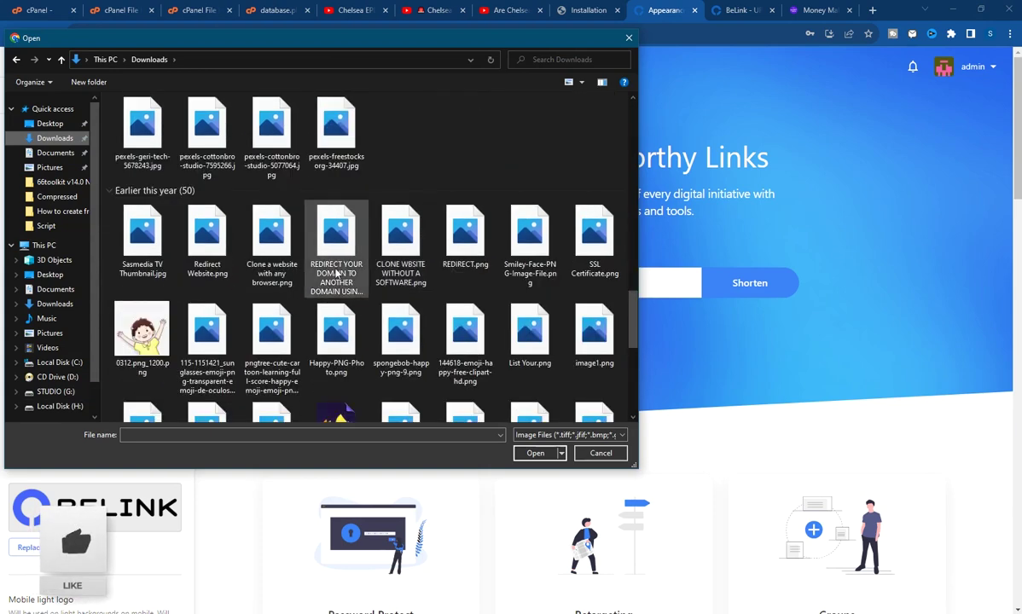
{"action": "left_click", "coordinate": [142, 329]}
{"action": "left_click", "coordinate": [536, 453]}
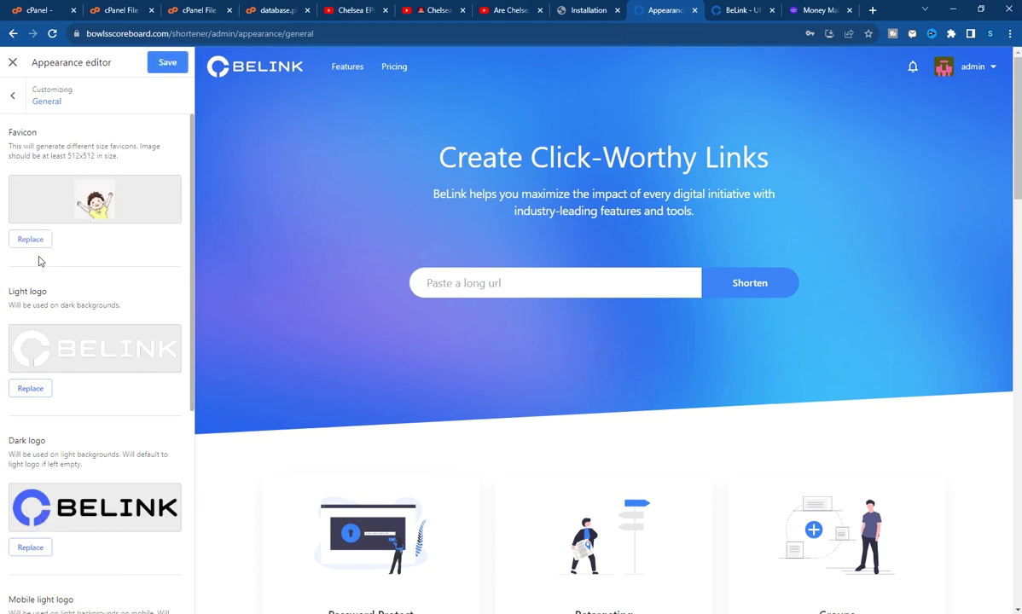
{"action": "left_click", "coordinate": [165, 63]}
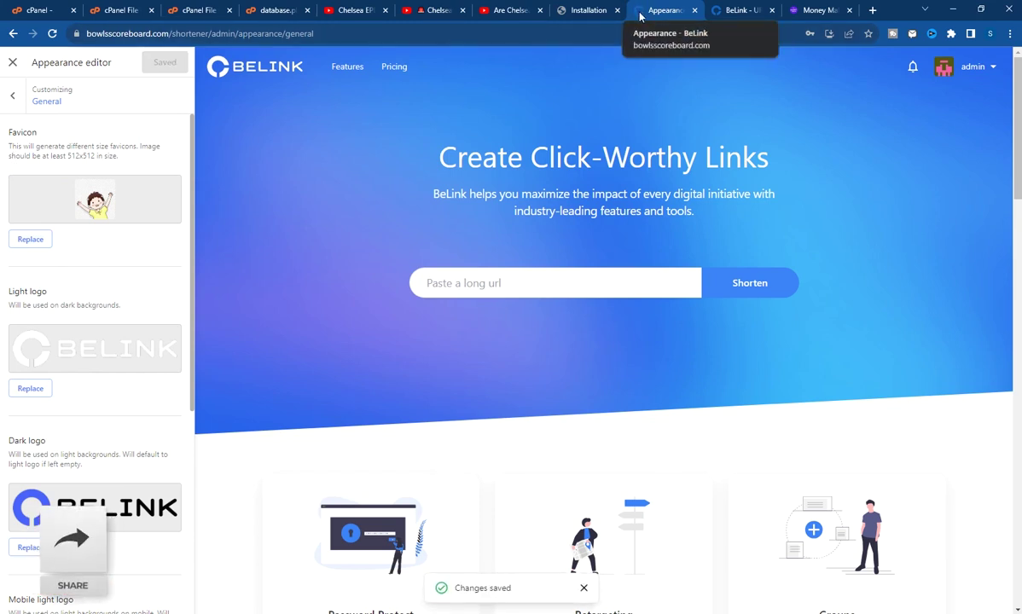
Reload the public homepage to check the changes, then go back to the appearance editor
{"action": "left_click", "coordinate": [739, 11]}
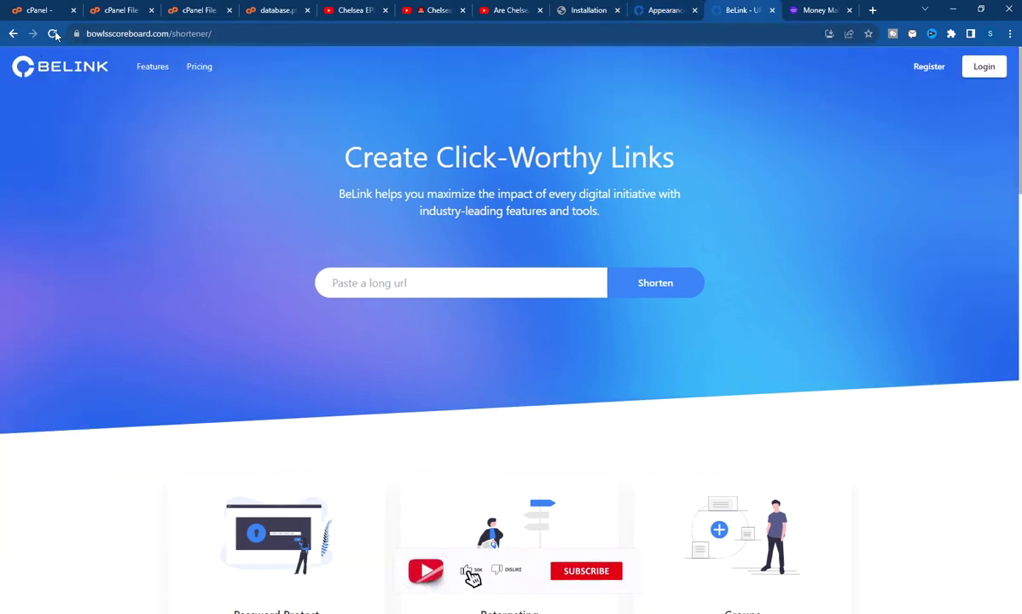
{"action": "left_click", "coordinate": [53, 34]}
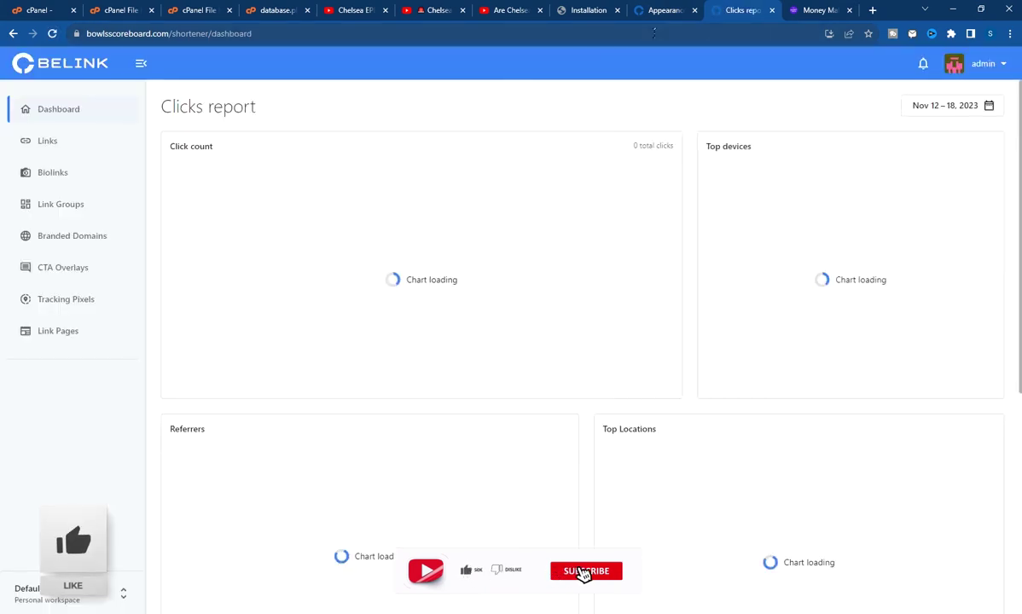
{"action": "left_click", "coordinate": [655, 8]}
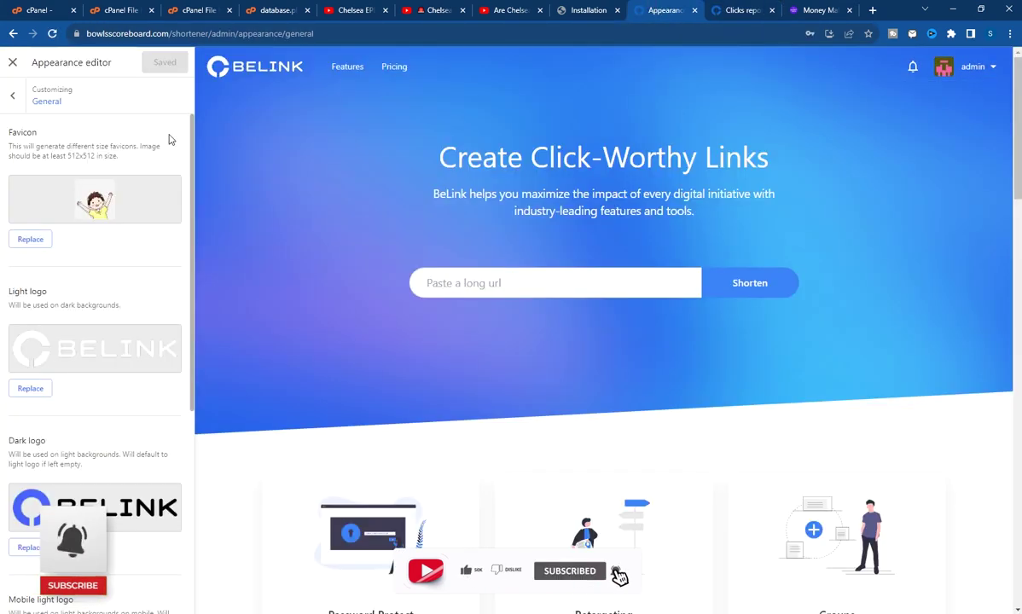
{"action": "scroll", "coordinate": [109, 209], "scroll_direction": "down", "scroll_amount": 1}
Replace the light logo with B2B-Leads.webp from the Downloads folder
{"action": "scroll", "coordinate": [103, 217], "scroll_direction": "up", "scroll_amount": 1}
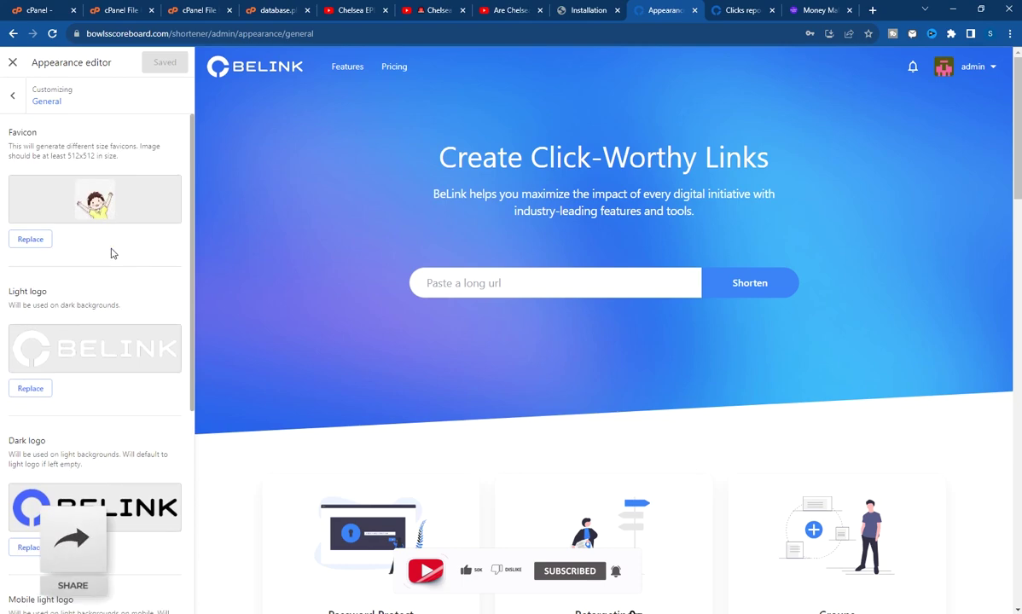
{"action": "scroll", "coordinate": [101, 279], "scroll_direction": "down", "scroll_amount": 1}
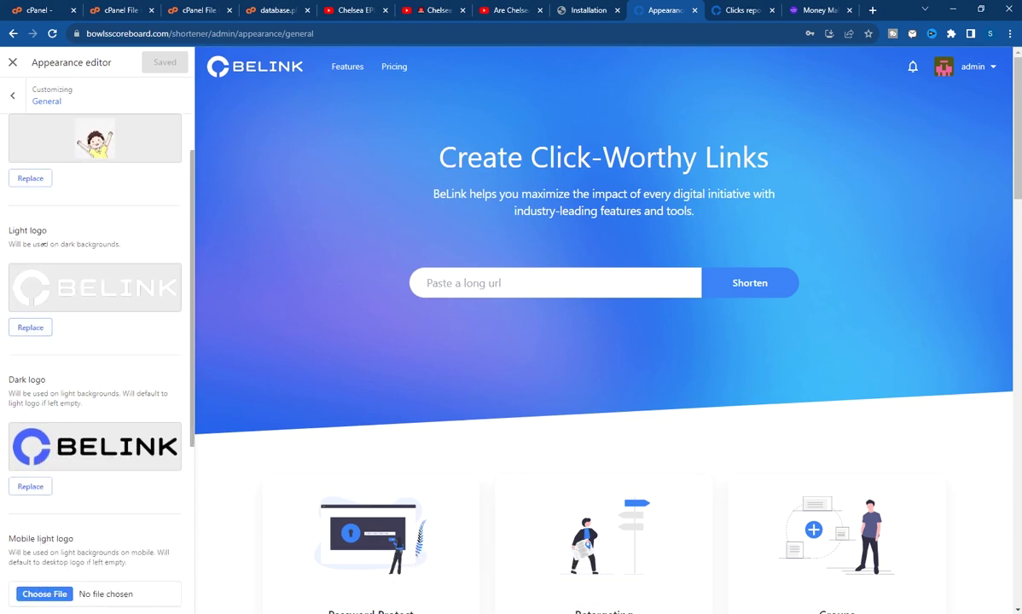
{"action": "left_click", "coordinate": [39, 328]}
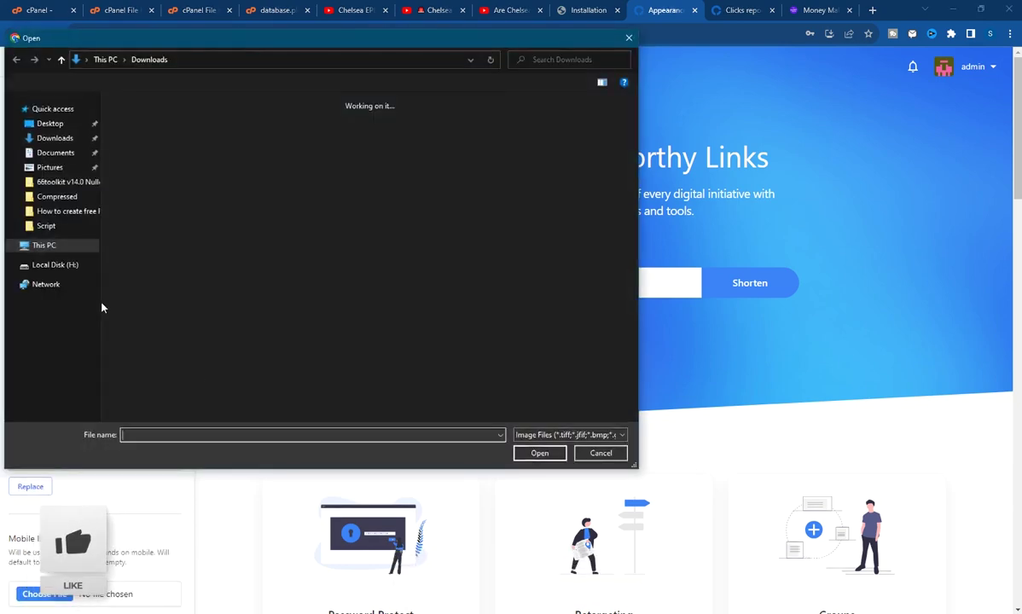
{"action": "scroll", "coordinate": [178, 282], "scroll_direction": "down", "scroll_amount": 10}
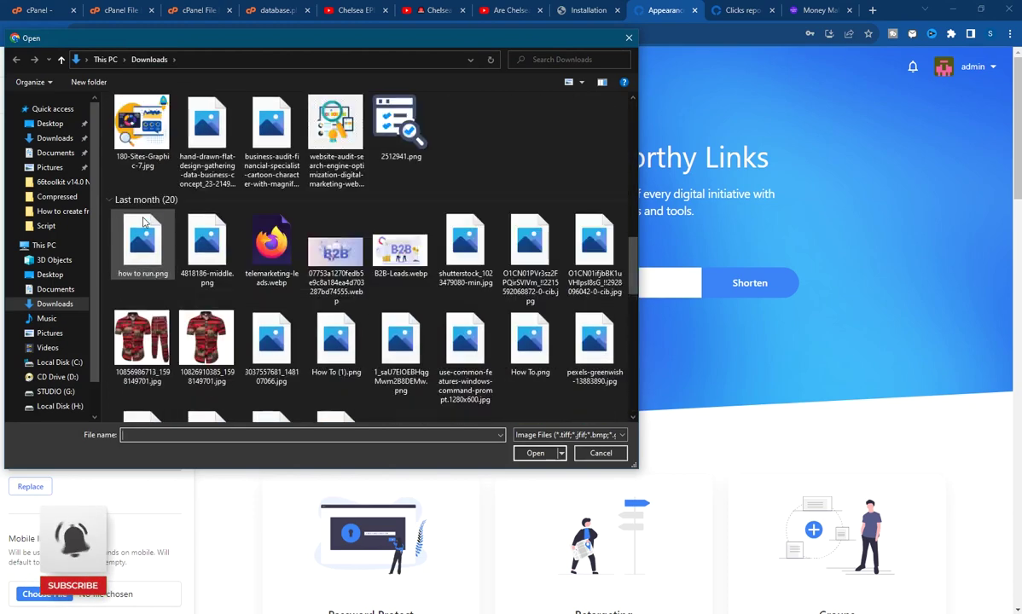
{"action": "left_click", "coordinate": [399, 250]}
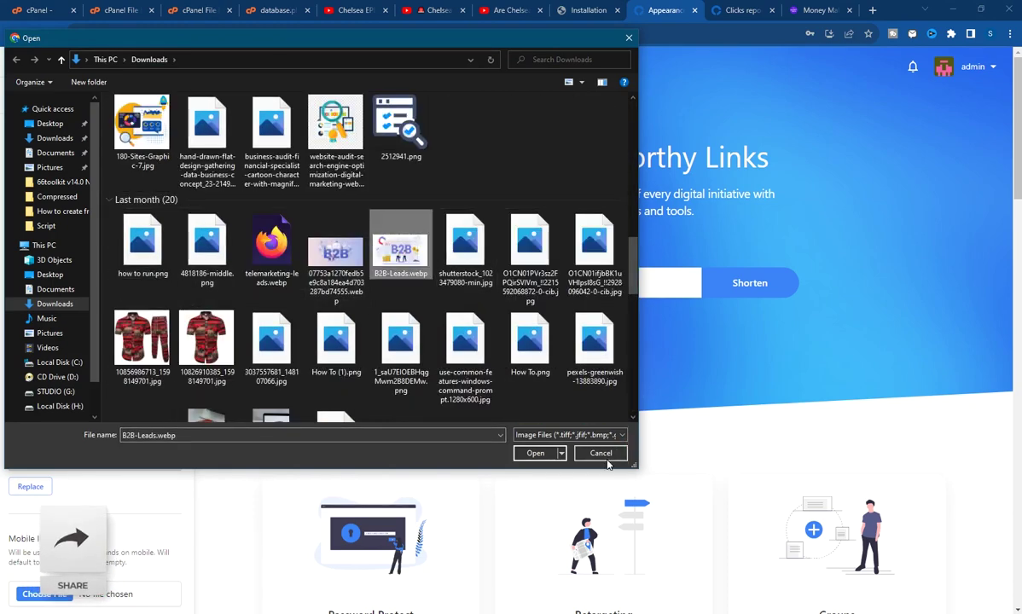
{"action": "left_click", "coordinate": [535, 453]}
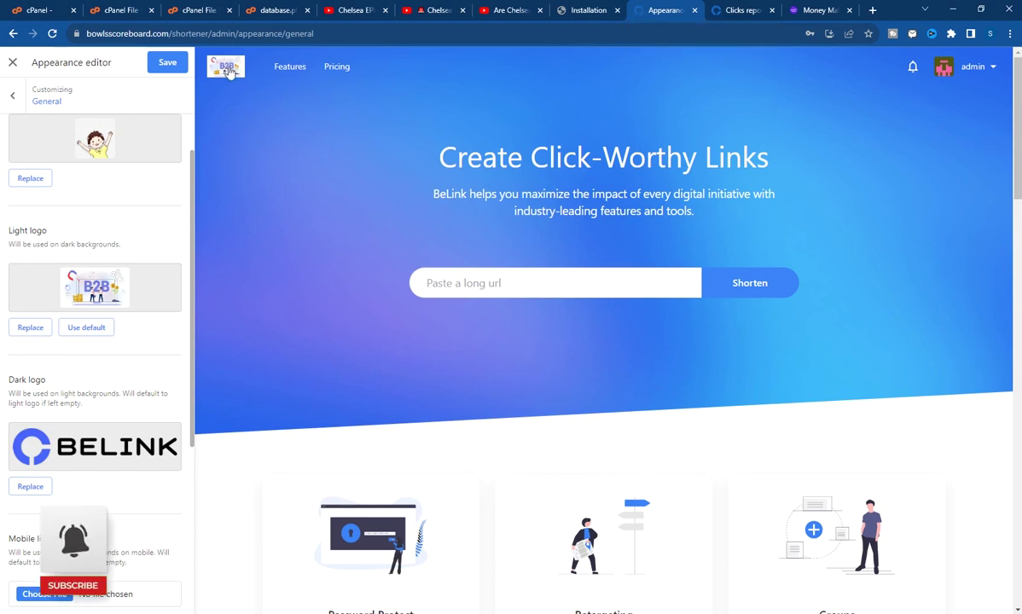
Replace the default BELINK dark logo with FREE RDP.png
{"action": "scroll", "coordinate": [32, 378], "scroll_direction": "down", "scroll_amount": 2}
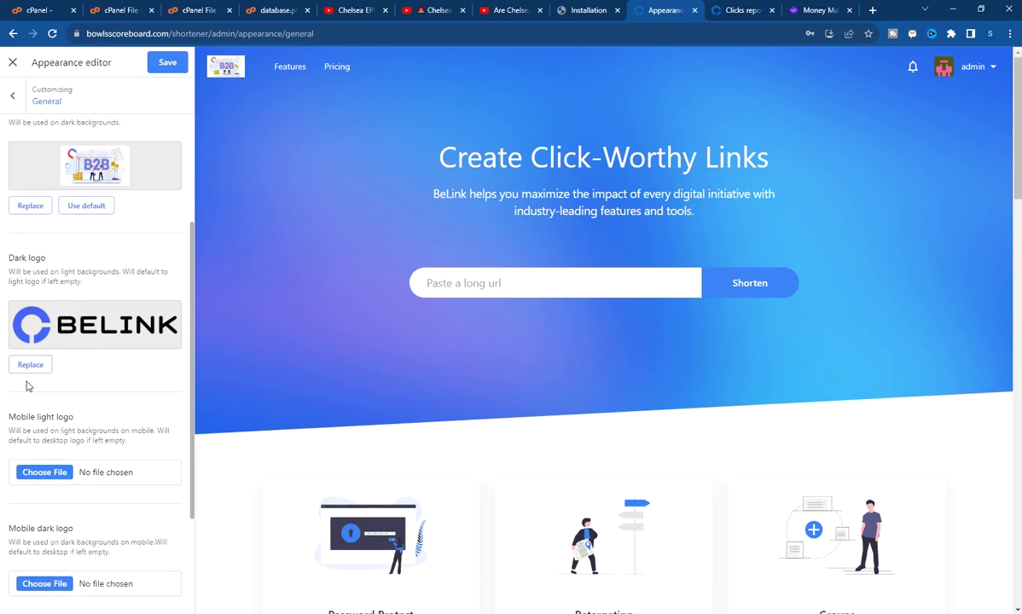
{"action": "left_click", "coordinate": [31, 364]}
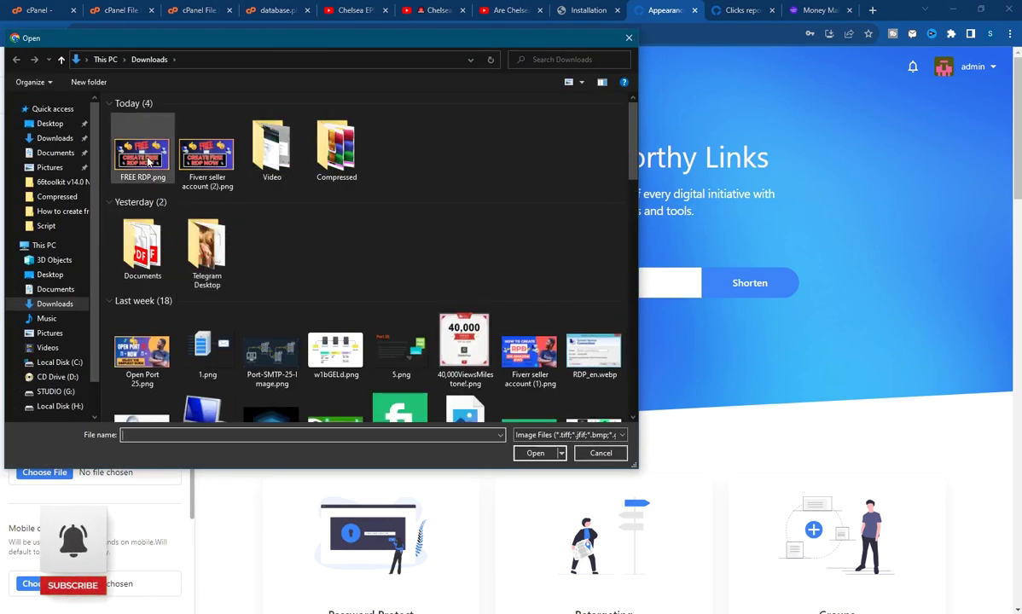
{"action": "left_click", "coordinate": [148, 161]}
{"action": "left_click", "coordinate": [535, 453]}
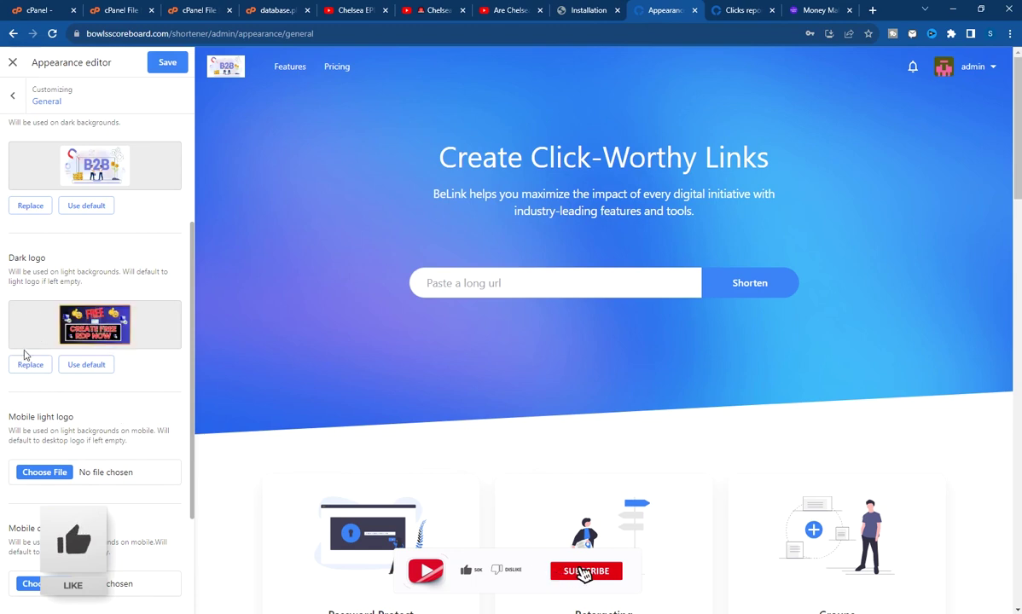
{"action": "scroll", "coordinate": [49, 383], "scroll_direction": "down", "scroll_amount": 1}
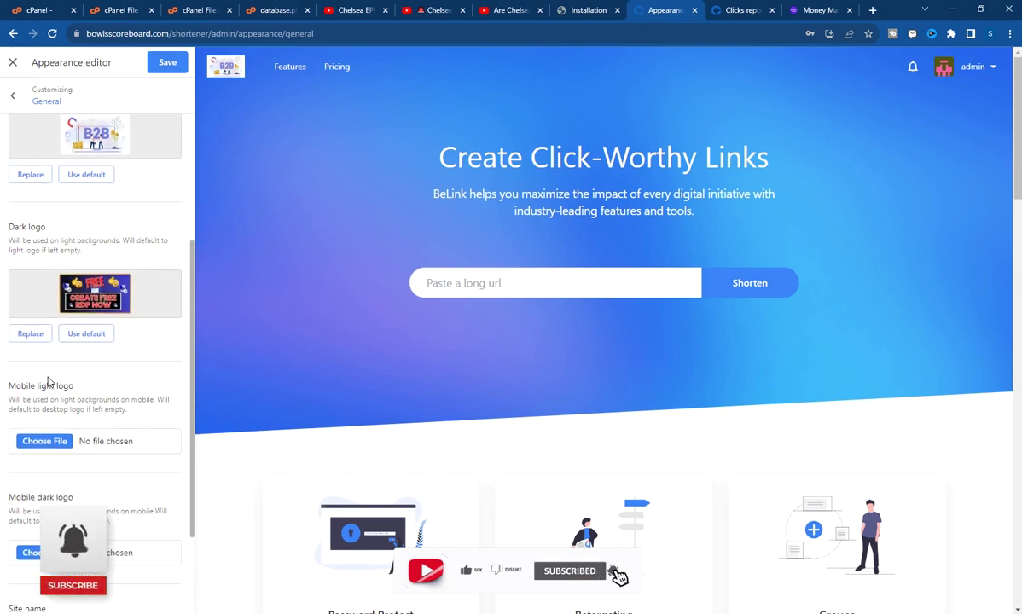
{"action": "scroll", "coordinate": [48, 383], "scroll_direction": "down", "scroll_amount": 3}
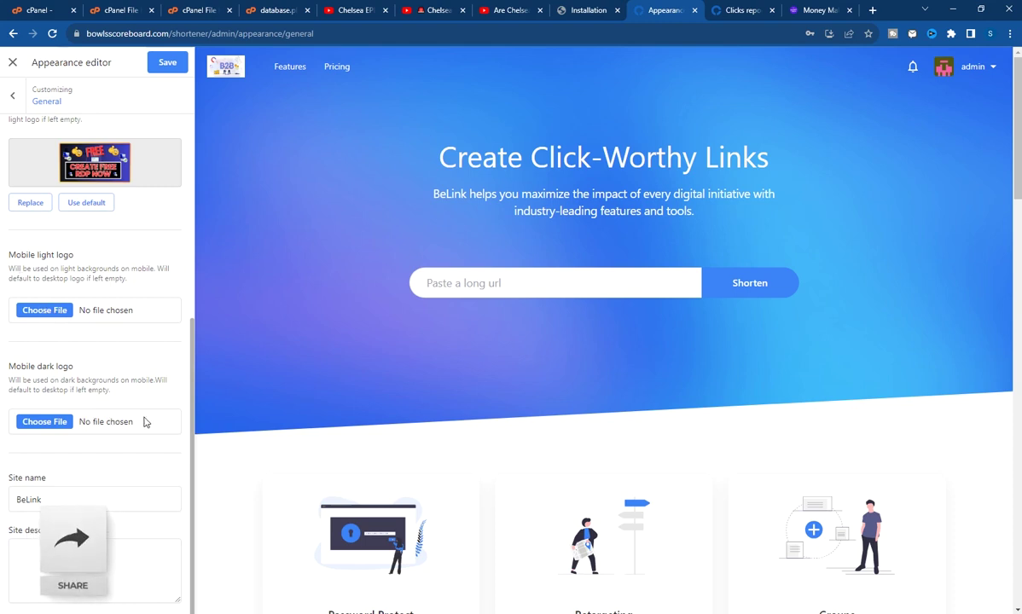
Rename the site from BeLink to TEST, save, and view the Clicks report dashboard
{"action": "left_click_drag", "start_coordinate": [82, 492], "coordinate": [2, 503]}
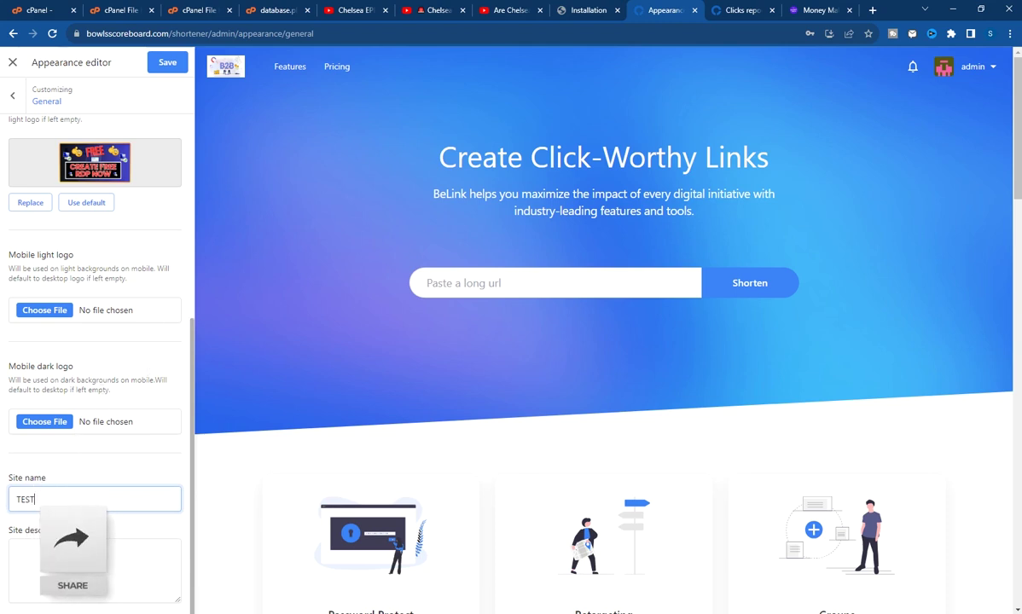
{"action": "left_click", "coordinate": [36, 553]}
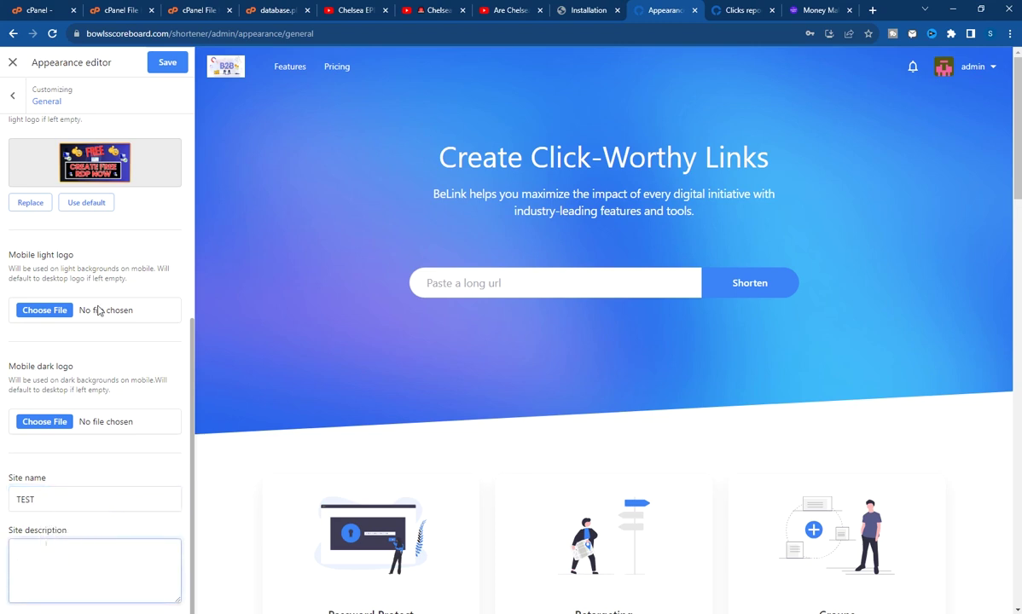
{"action": "left_click", "coordinate": [156, 62]}
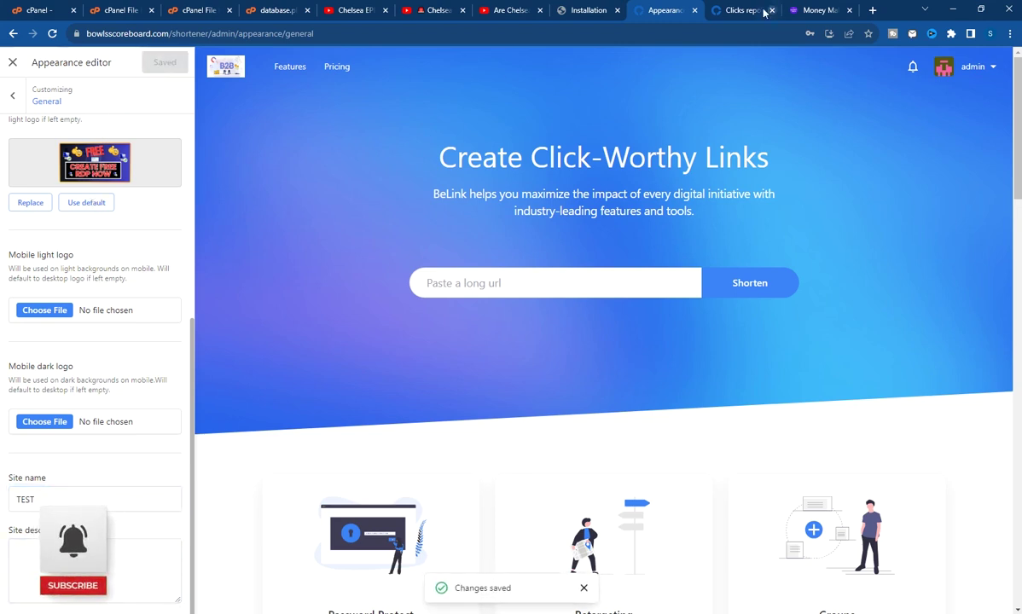
{"action": "left_click", "coordinate": [735, 12]}
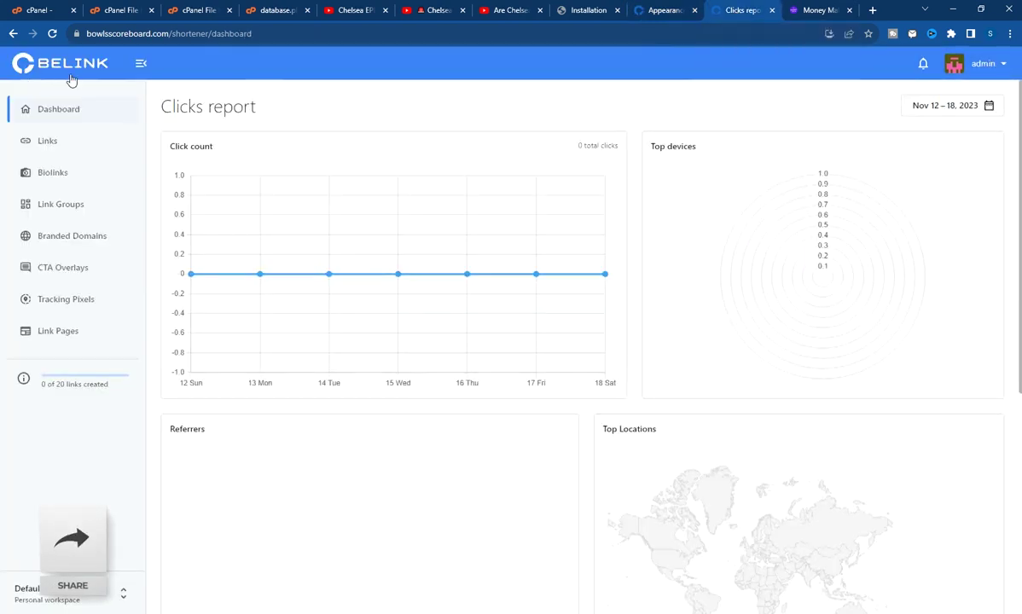
Load the /shortener/ address to see the new B2B logo, then return to the appearance editor
{"action": "left_click", "coordinate": [997, 65]}
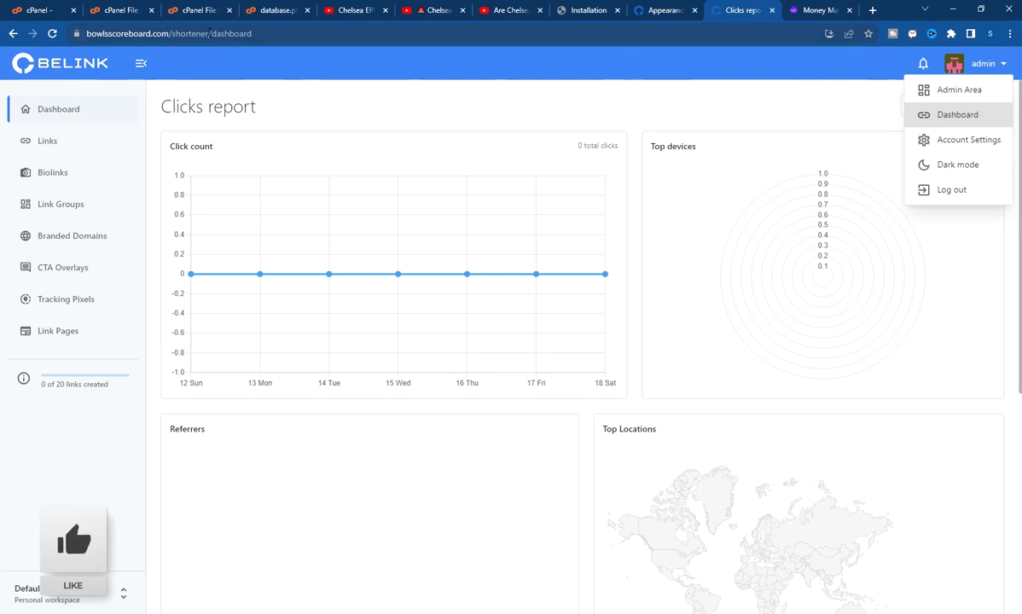
{"action": "left_click_drag", "start_coordinate": [210, 34], "coordinate": [389, 40]}
{"action": "key", "text": "BackSpace"}
{"action": "key", "text": "Return"}
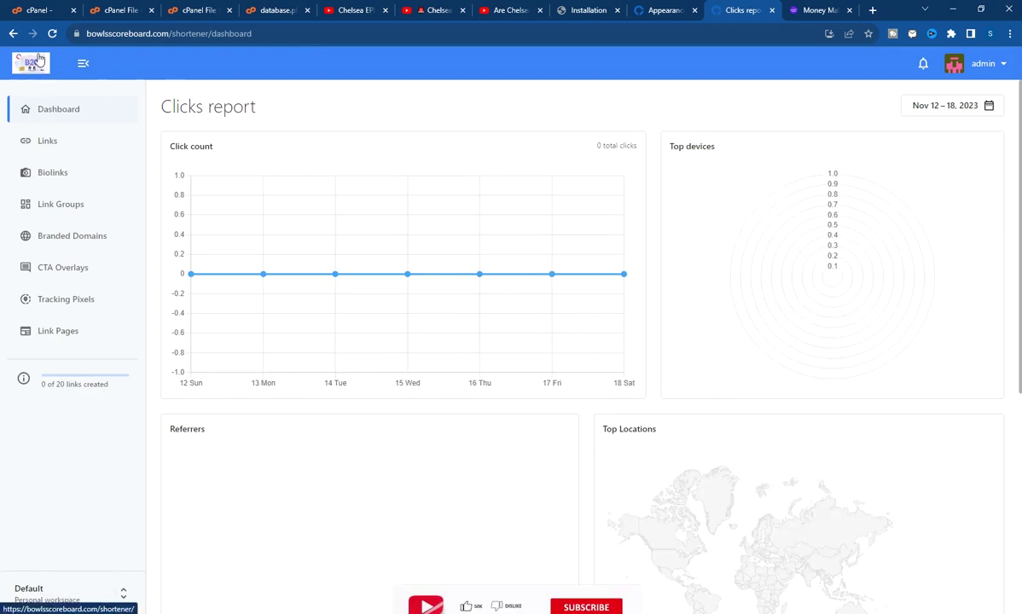
{"action": "left_click", "coordinate": [654, 10]}
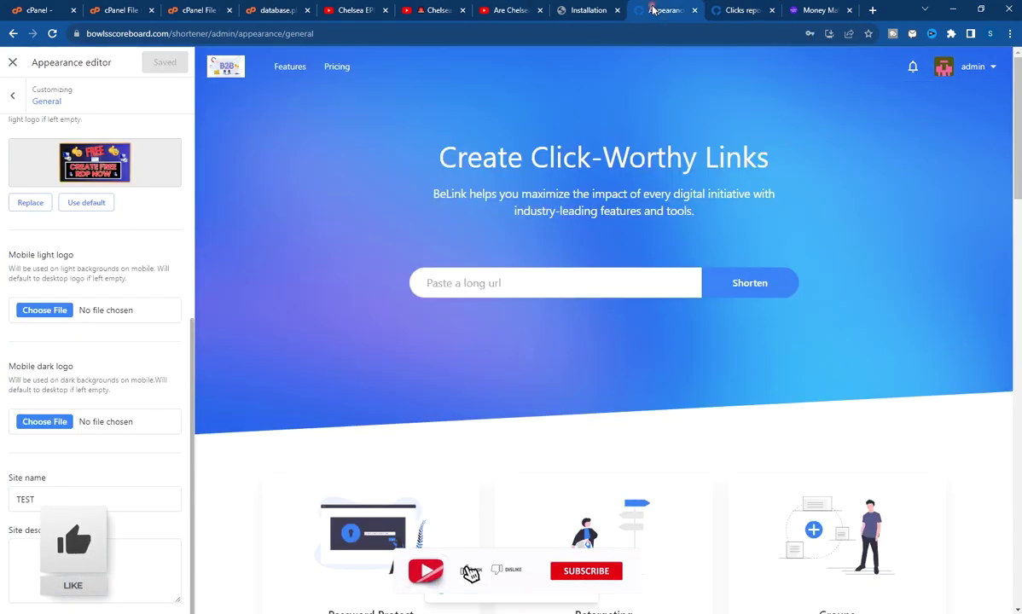
{"action": "scroll", "coordinate": [12, 115], "scroll_direction": "up", "scroll_amount": 5}
Open the Light theme's colour settings in BeLink's appearance editor
{"action": "left_click", "coordinate": [13, 95]}
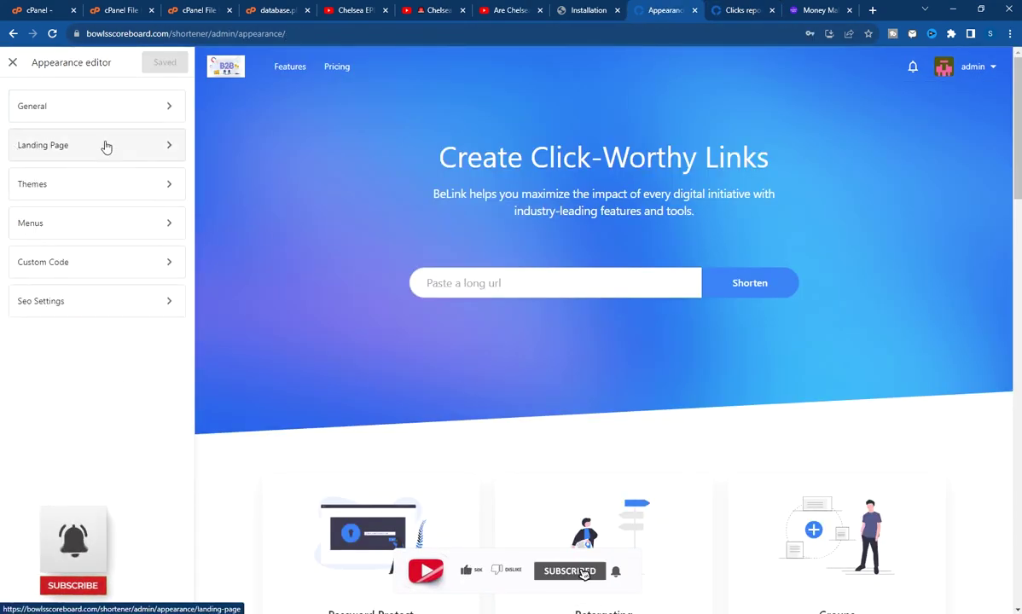
{"action": "left_click", "coordinate": [102, 185]}
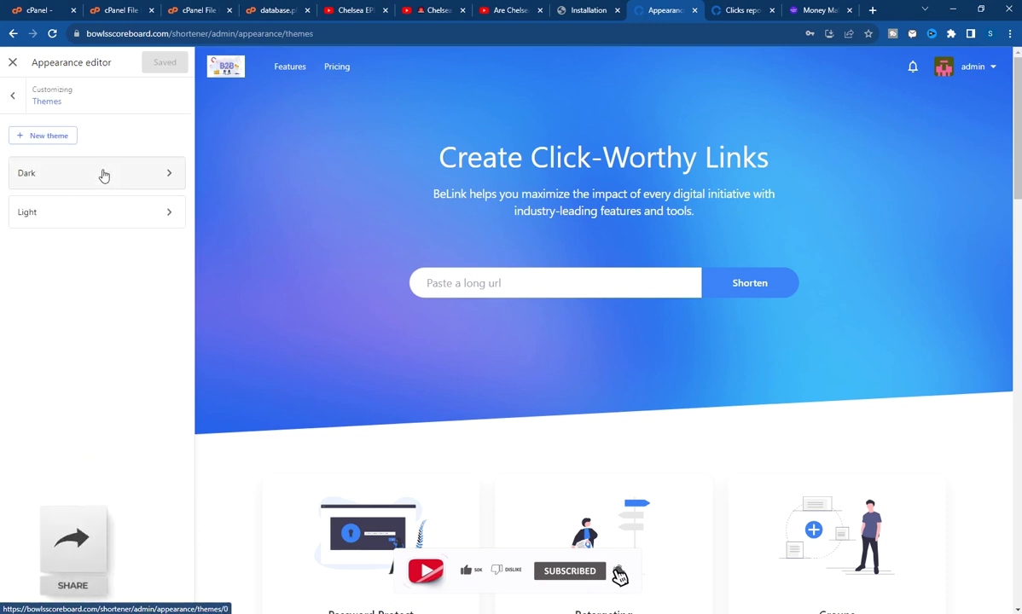
{"action": "left_click", "coordinate": [104, 174]}
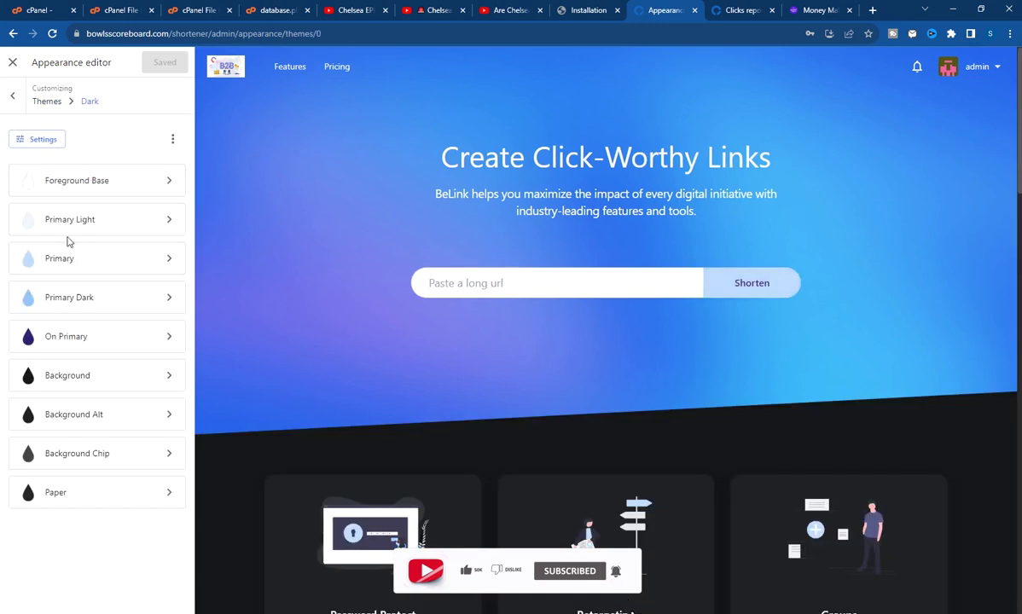
{"action": "left_click", "coordinate": [13, 99]}
{"action": "left_click", "coordinate": [61, 215]}
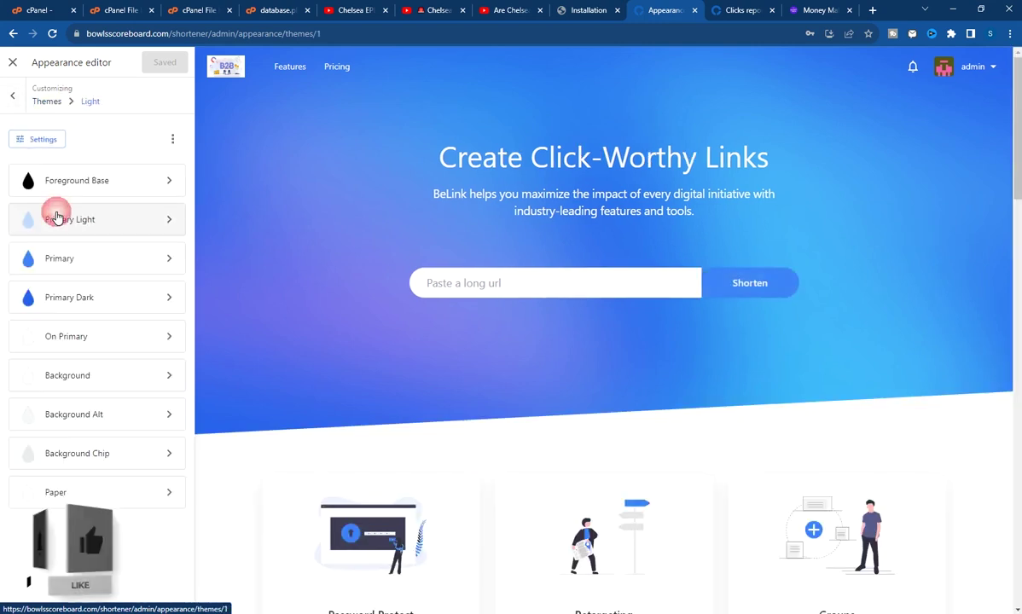
Set the Light theme's Primary Dark colour to purple #c607f0
{"action": "left_click", "coordinate": [120, 288]}
{"action": "left_click_drag", "start_coordinate": [289, 282], "coordinate": [317, 284]}
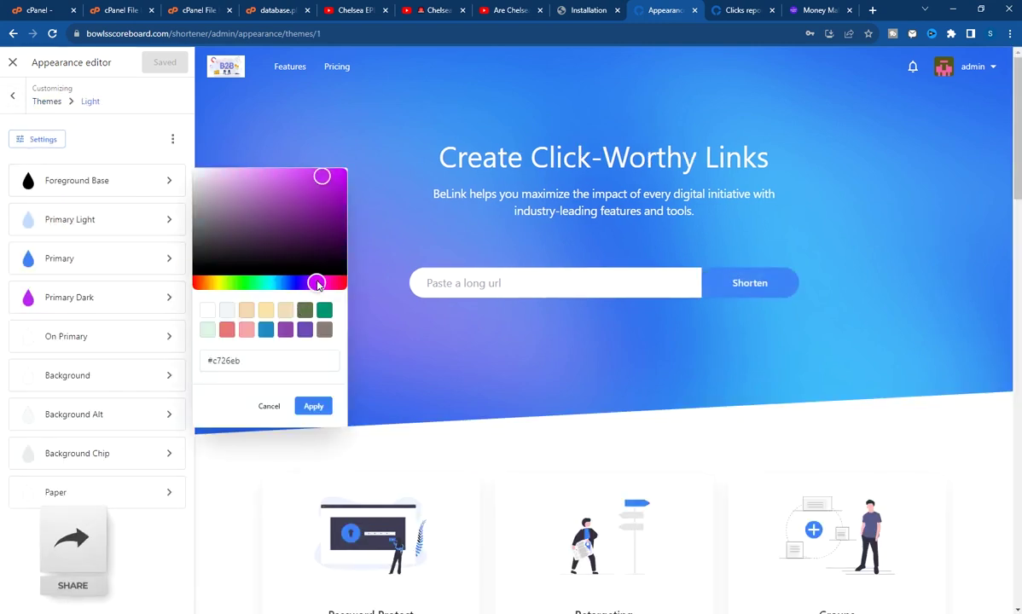
{"action": "left_click_drag", "start_coordinate": [335, 213], "coordinate": [350, 150]}
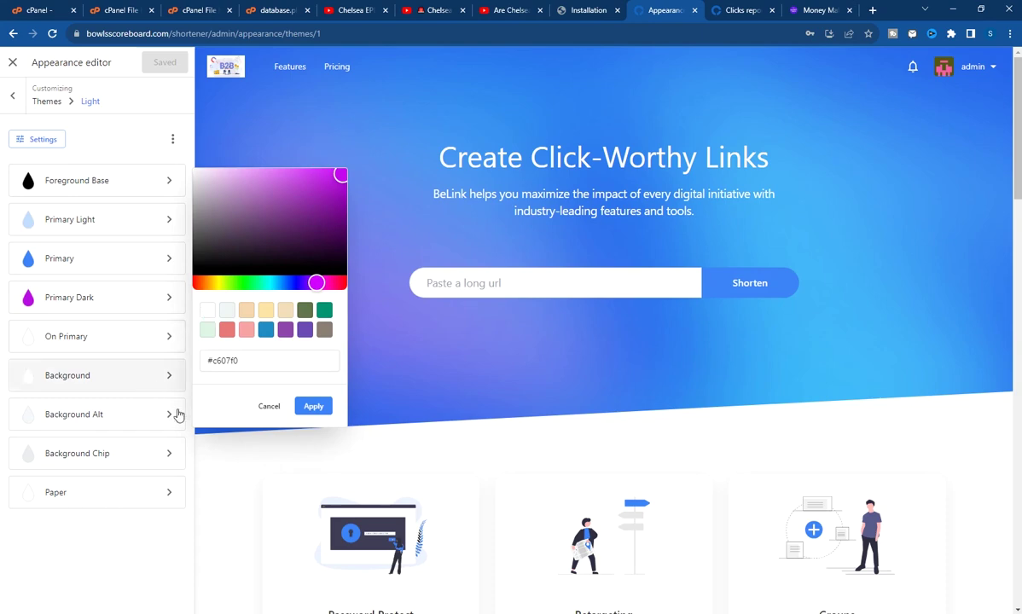
{"action": "left_click", "coordinate": [313, 406]}
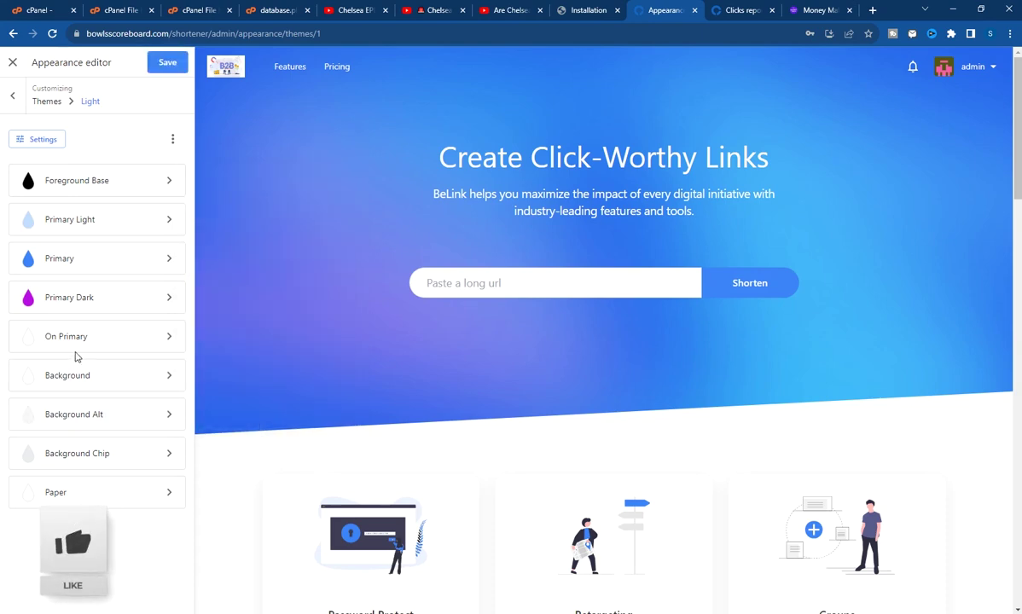
Make the Light theme's Primary colour pink and save the theme
{"action": "scroll", "coordinate": [388, 325], "scroll_direction": "down", "scroll_amount": 10}
{"action": "scroll", "coordinate": [391, 324], "scroll_direction": "down", "scroll_amount": 4}
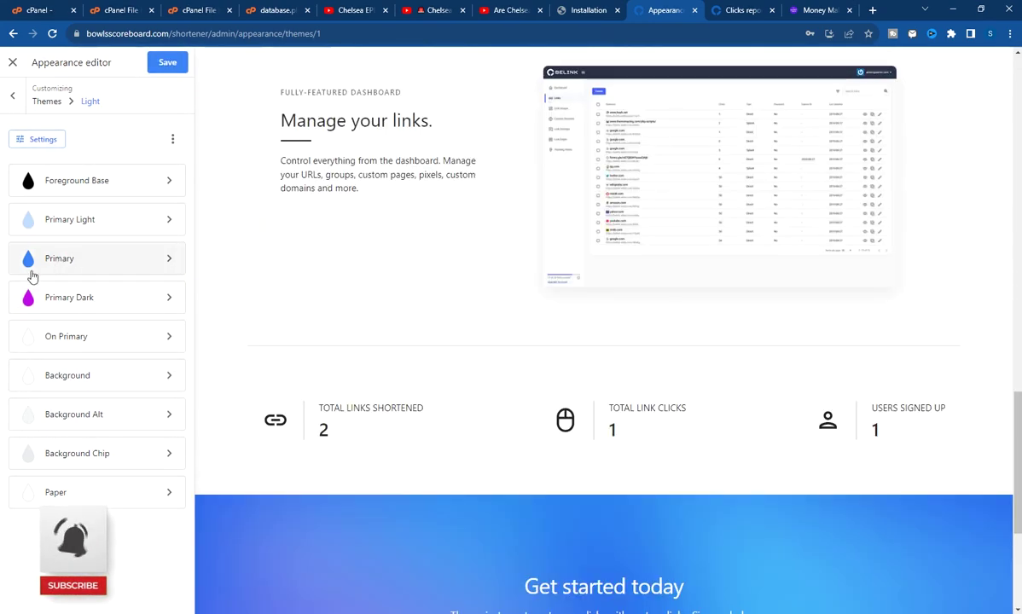
{"action": "left_click", "coordinate": [86, 265]}
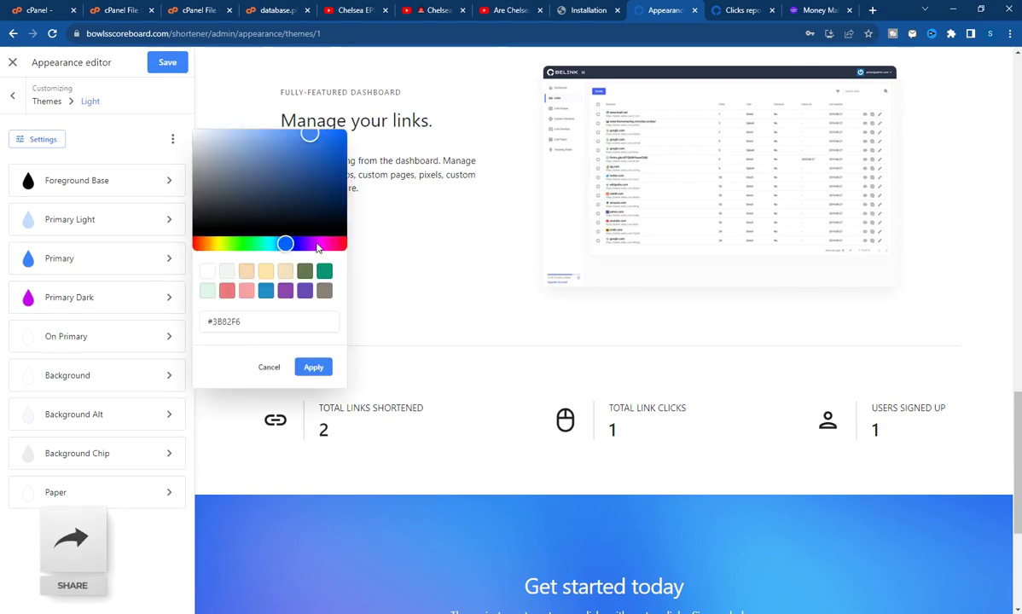
{"action": "left_click_drag", "start_coordinate": [286, 244], "coordinate": [331, 248]}
{"action": "left_click", "coordinate": [313, 367]}
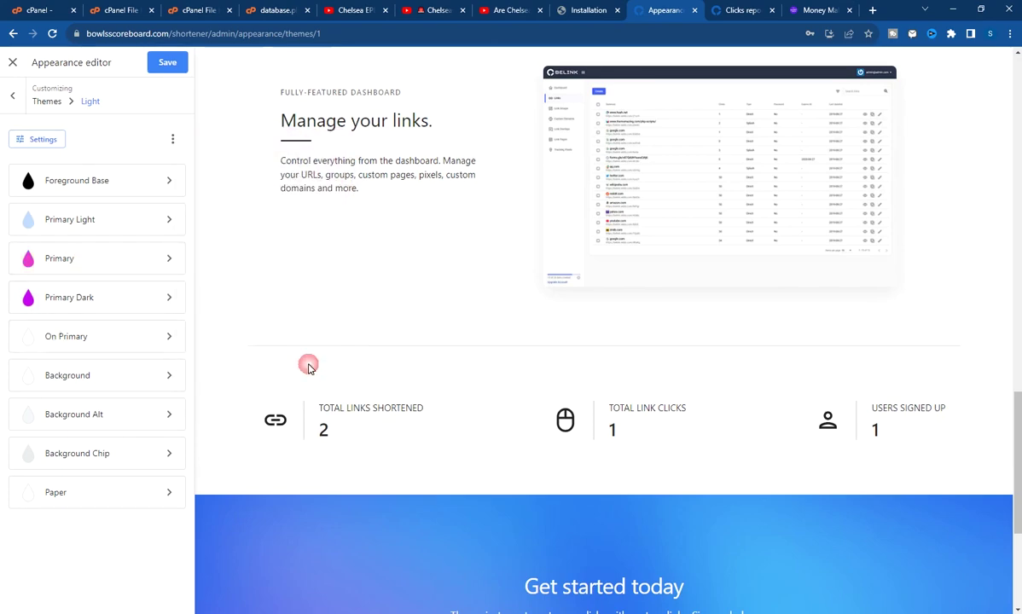
{"action": "scroll", "coordinate": [379, 328], "scroll_direction": "up", "scroll_amount": 5}
{"action": "scroll", "coordinate": [380, 323], "scroll_direction": "up", "scroll_amount": 5}
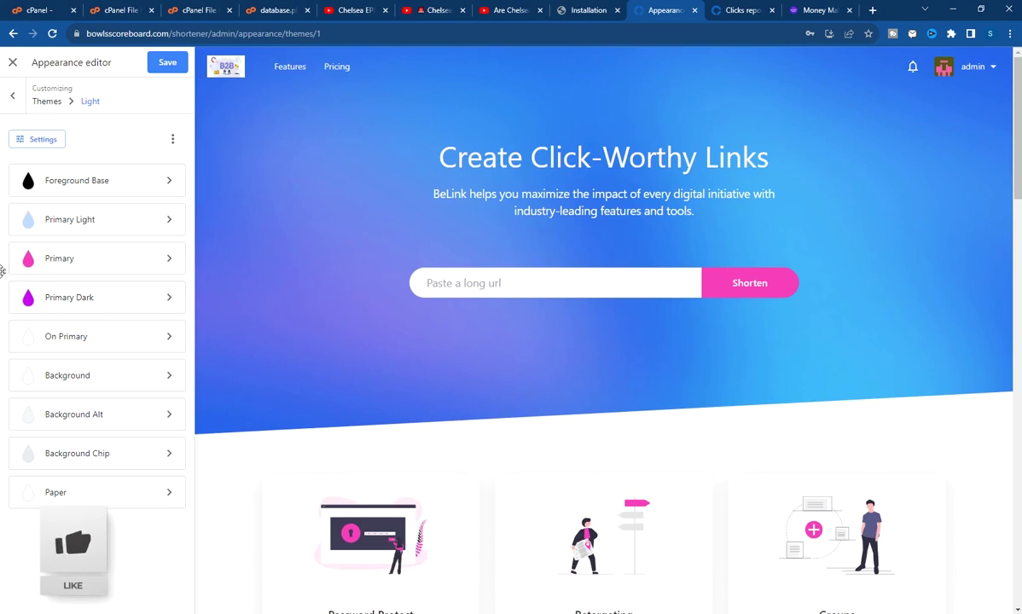
{"action": "left_click", "coordinate": [163, 63]}
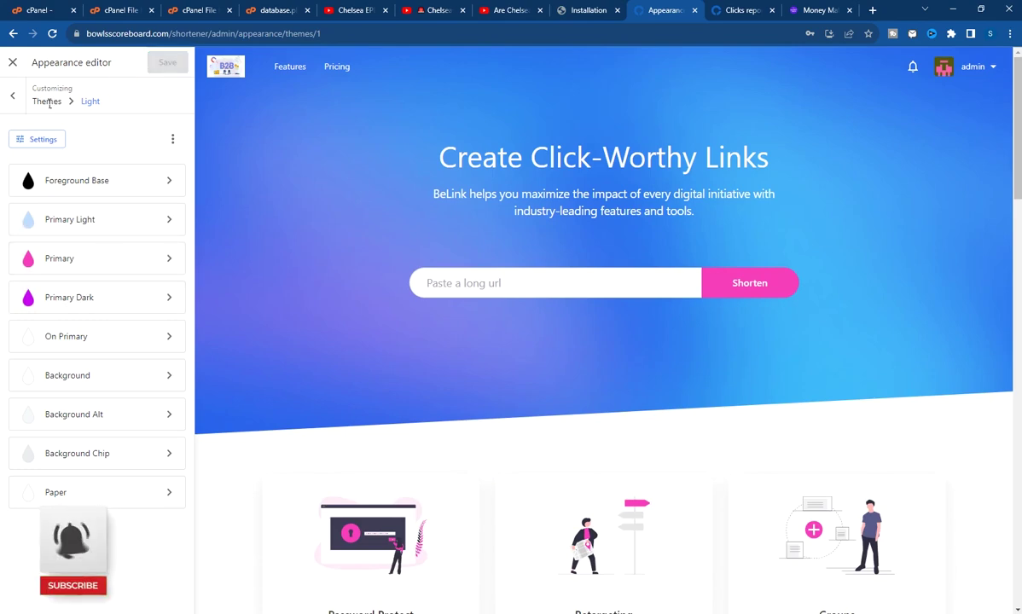
Reload the Clicks dashboard to confirm the pink header, then return to the appearance sections
{"action": "scroll", "coordinate": [429, 283], "scroll_direction": "down", "scroll_amount": 3}
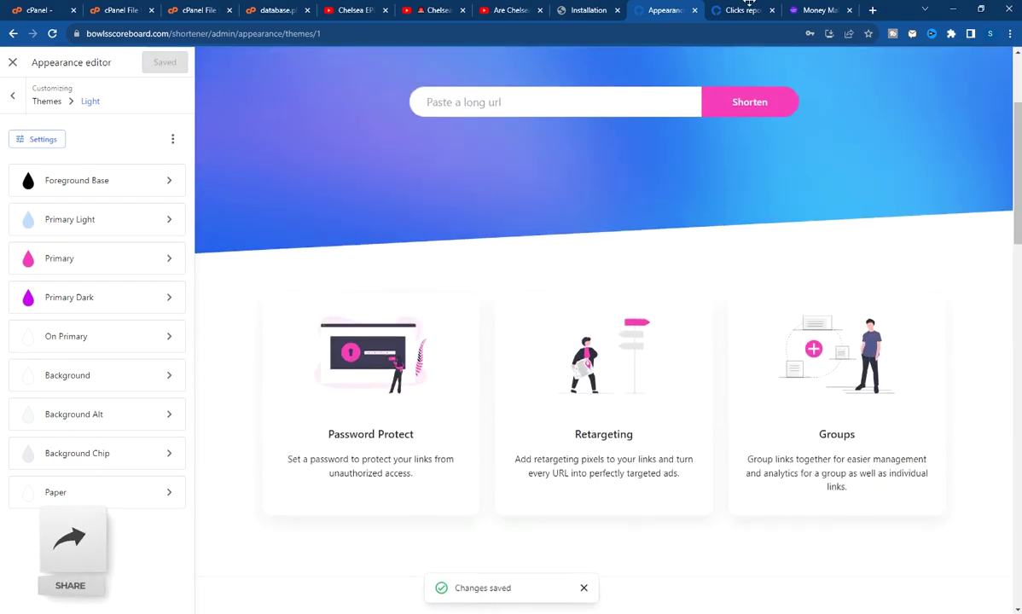
{"action": "left_click", "coordinate": [740, 10]}
{"action": "left_click", "coordinate": [52, 33]}
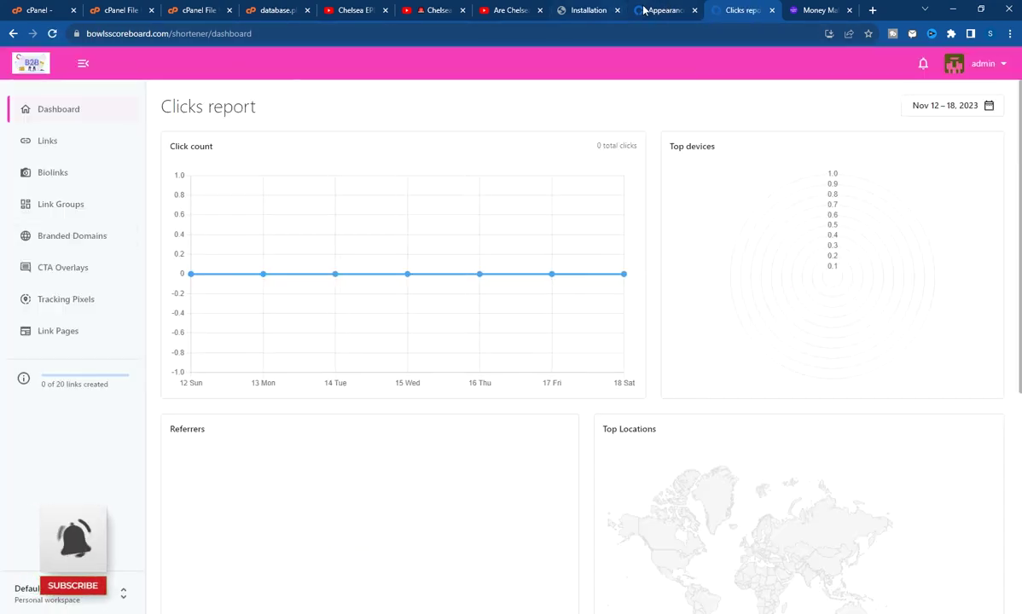
{"action": "key", "text": "ctrl+shift+Tab"}
{"action": "left_click", "coordinate": [15, 99]}
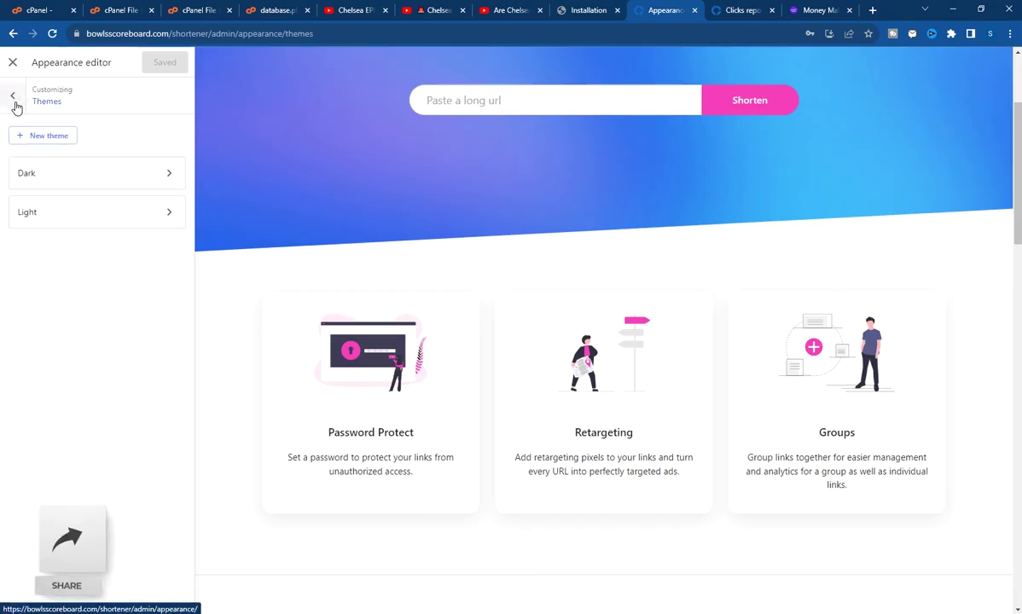
{"action": "left_click", "coordinate": [14, 97]}
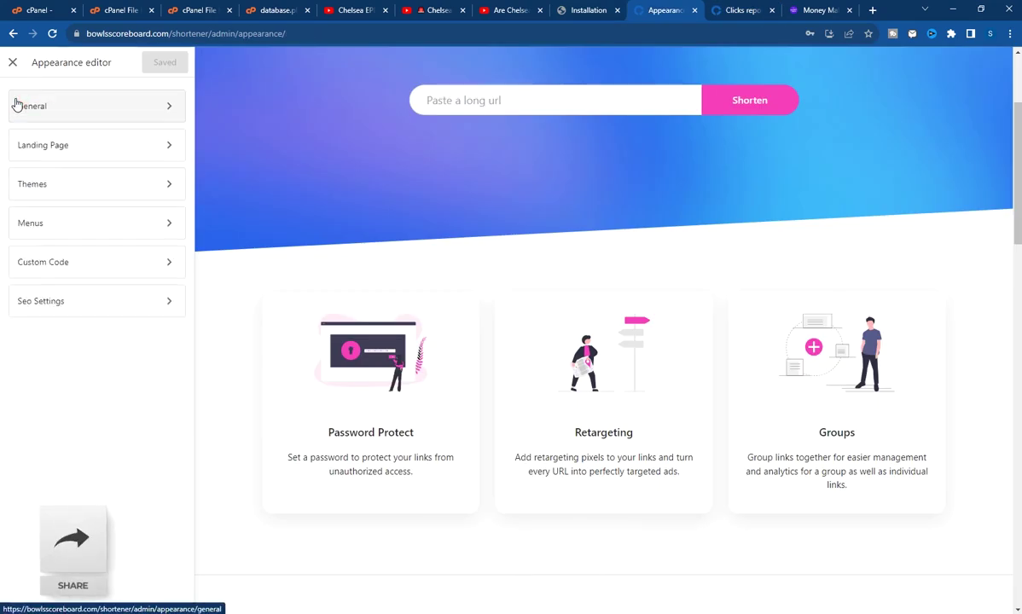
In Seo Settings, replace 'BeLink' with 'TEST' so the home title reads 'TEST - URL Shortener.', and save
{"action": "left_click", "coordinate": [68, 298]}
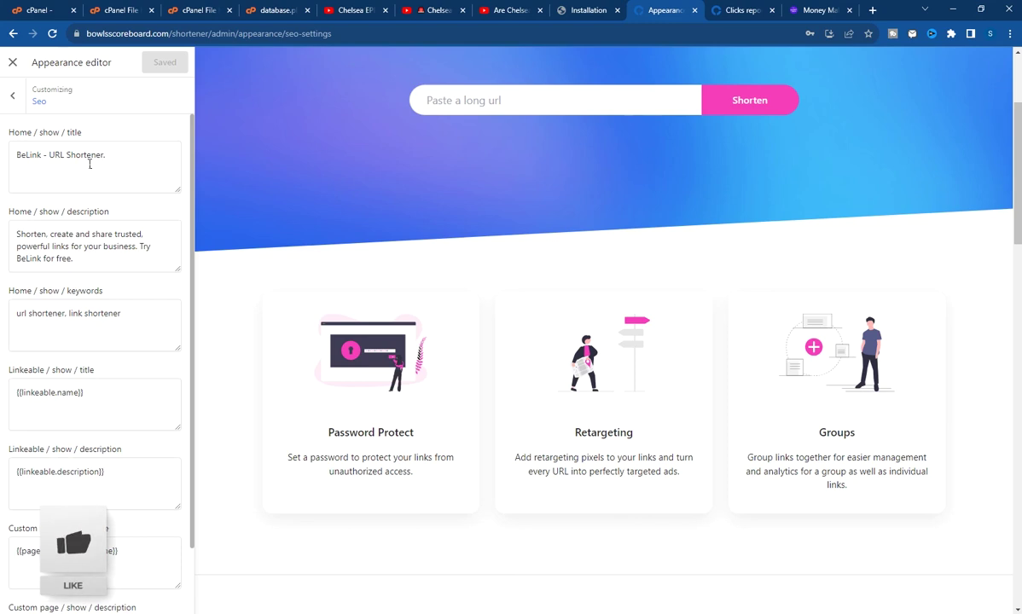
{"action": "left_click_drag", "start_coordinate": [40, 162], "coordinate": [2, 160]}
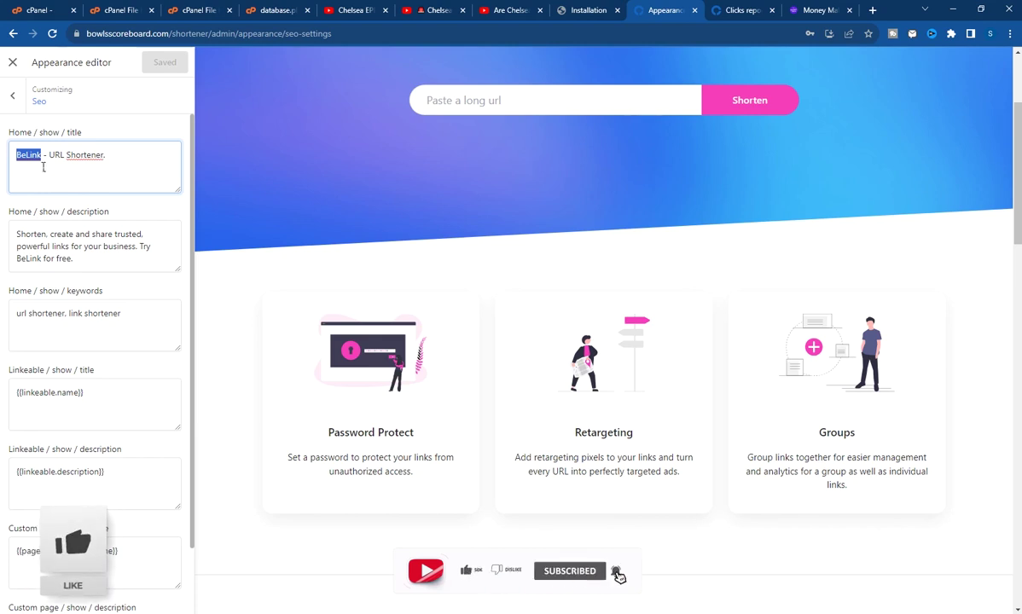
{"action": "type", "text": "TEST"}
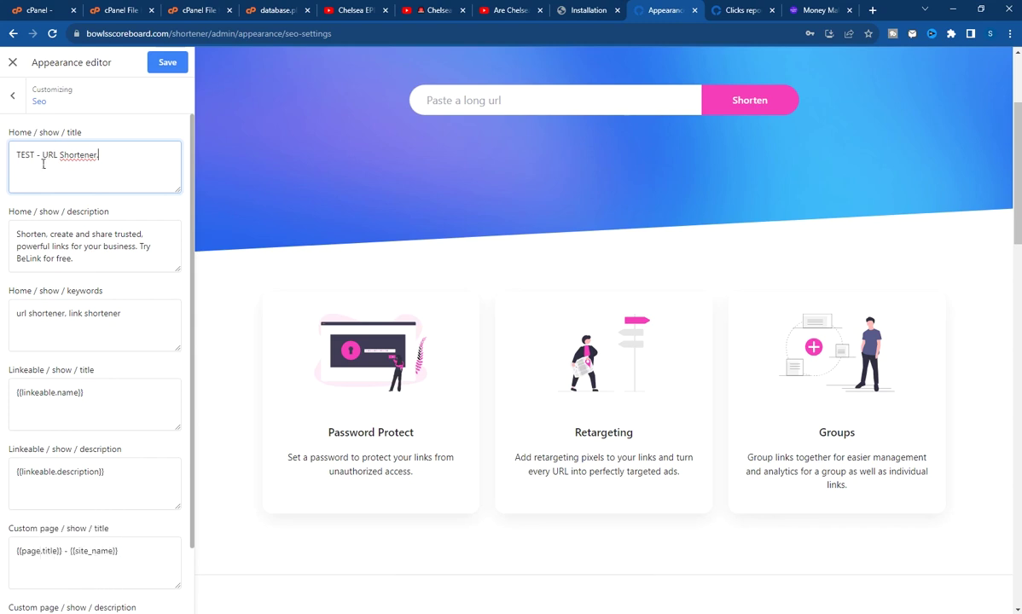
{"action": "left_click_drag", "start_coordinate": [133, 164], "coordinate": [27, 167]}
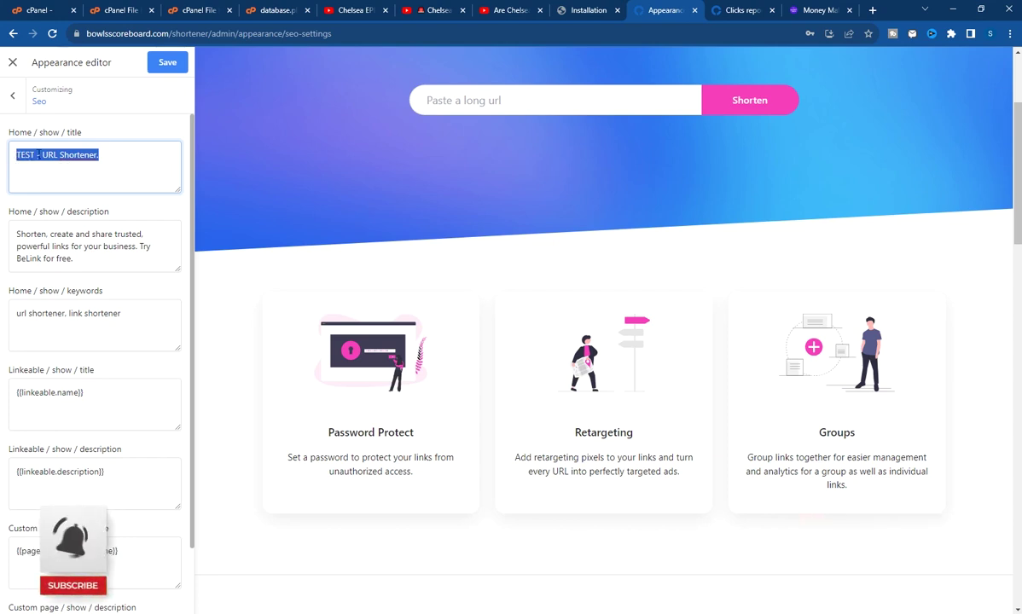
{"action": "left_click", "coordinate": [42, 154]}
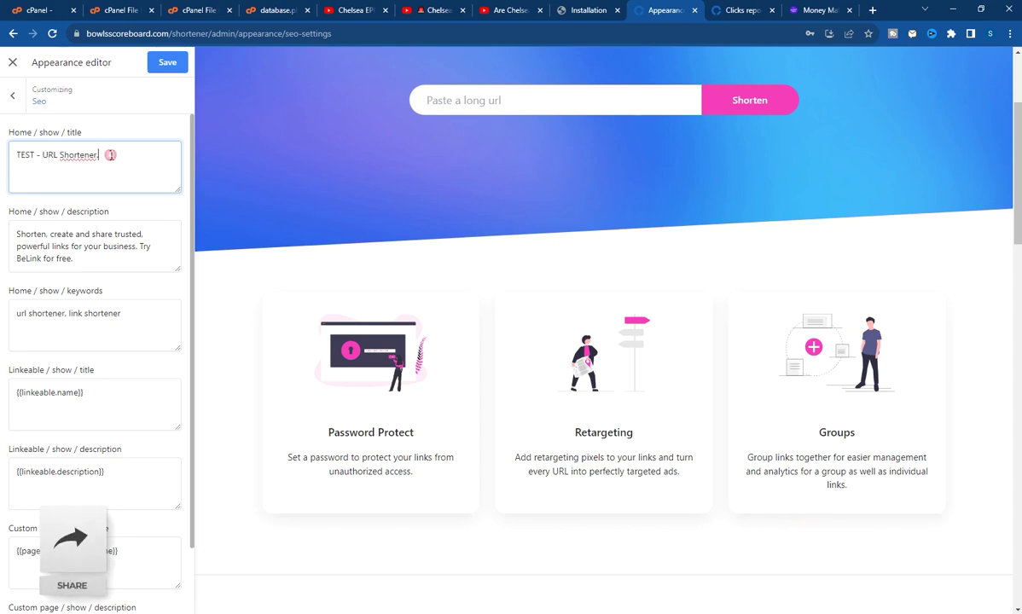
{"action": "left_click_drag", "start_coordinate": [120, 254], "coordinate": [26, 247]}
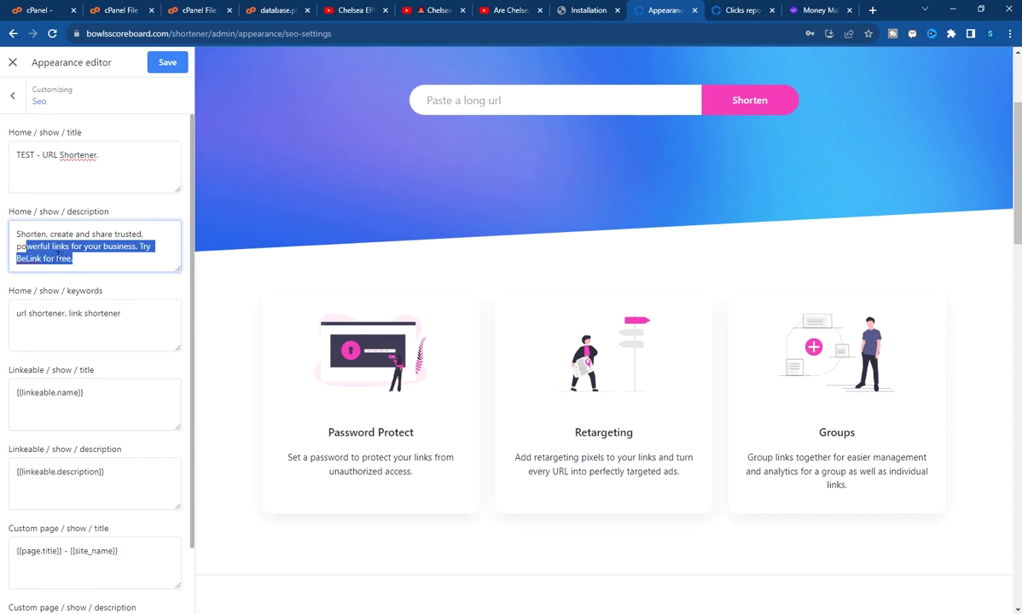
{"action": "left_click", "coordinate": [54, 259]}
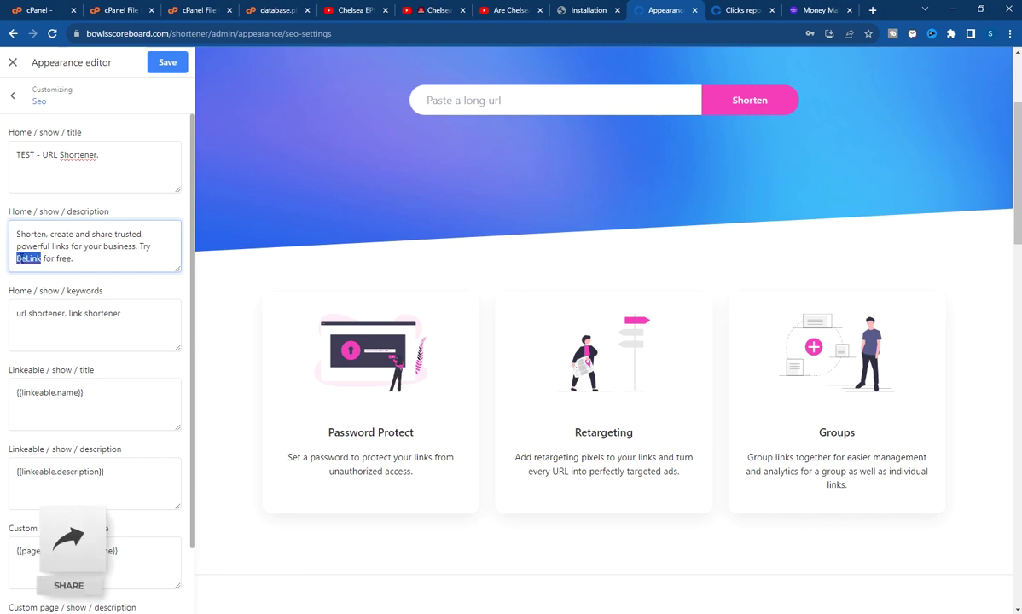
{"action": "scroll", "coordinate": [50, 389], "scroll_direction": "down", "scroll_amount": 2}
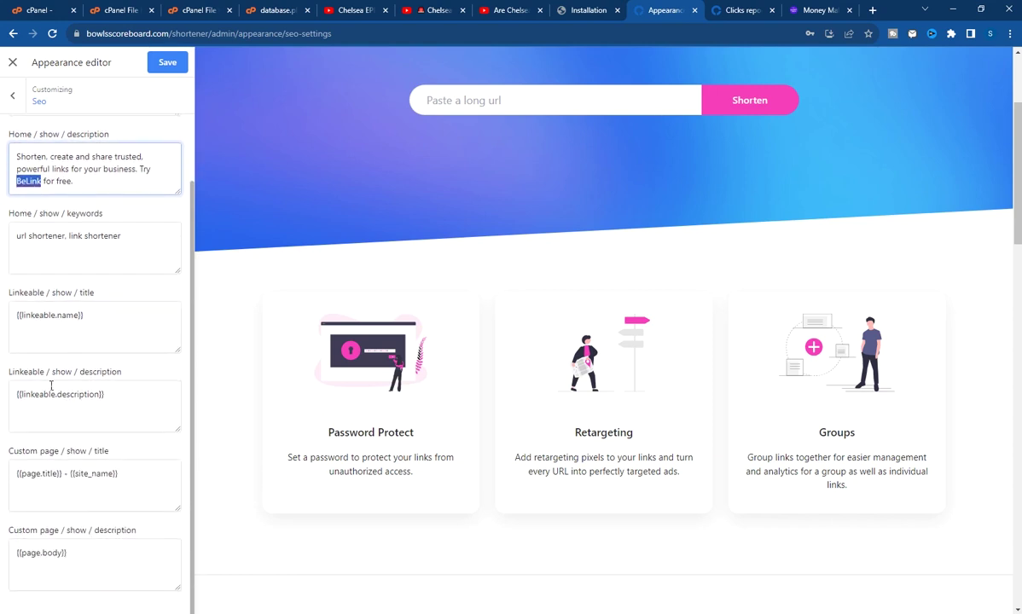
{"action": "scroll", "coordinate": [46, 290], "scroll_direction": "up", "scroll_amount": 2}
{"action": "left_click", "coordinate": [162, 68]}
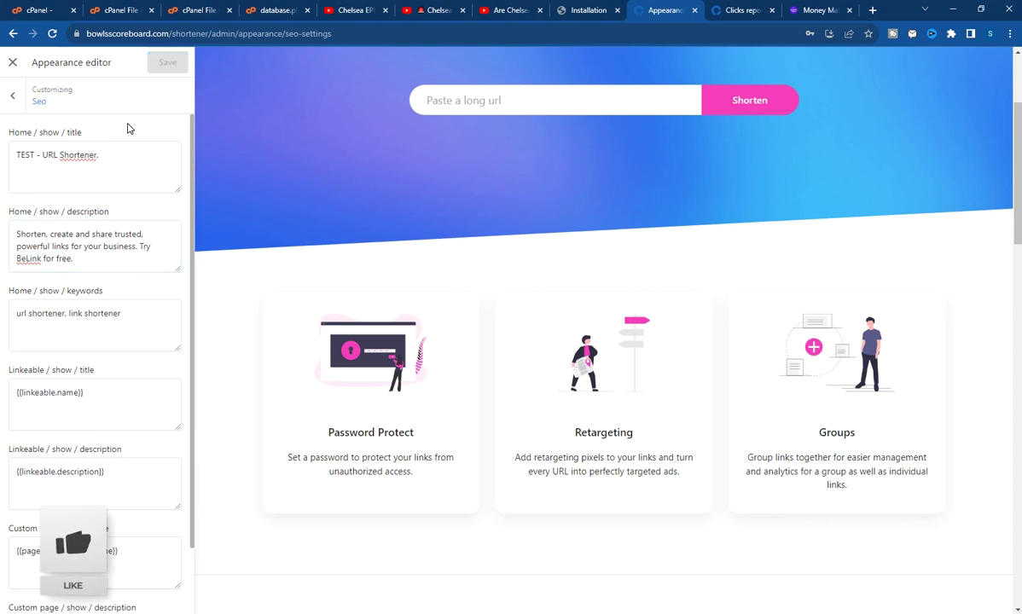
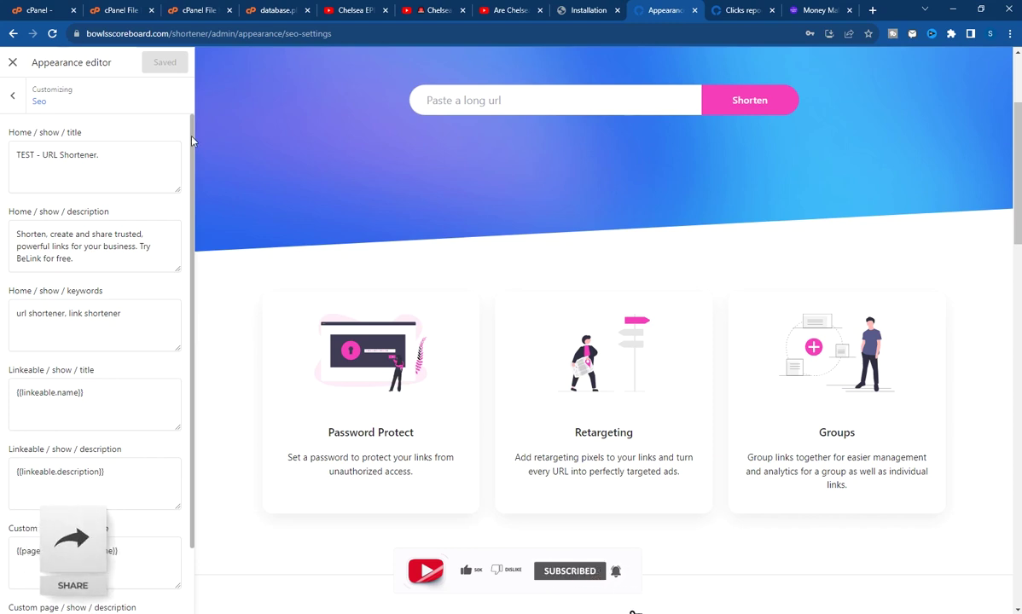
Close the Appearance editor to get back to the admin dashboard's Visitors report
{"action": "left_click", "coordinate": [18, 65]}
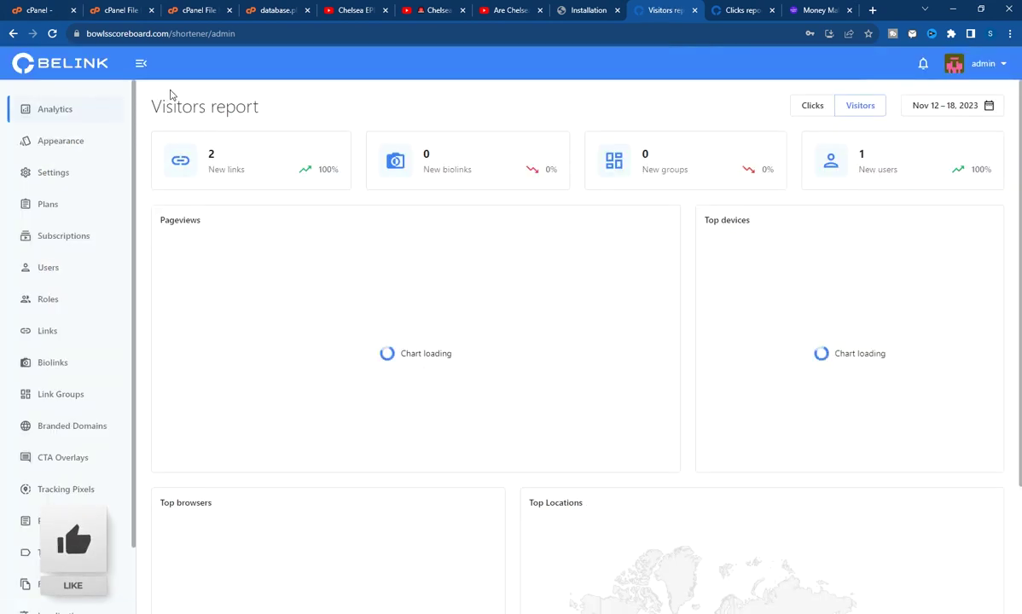
Look over the Basic, Standard and Pro plans, then open the General settings page
{"action": "left_click", "coordinate": [63, 216]}
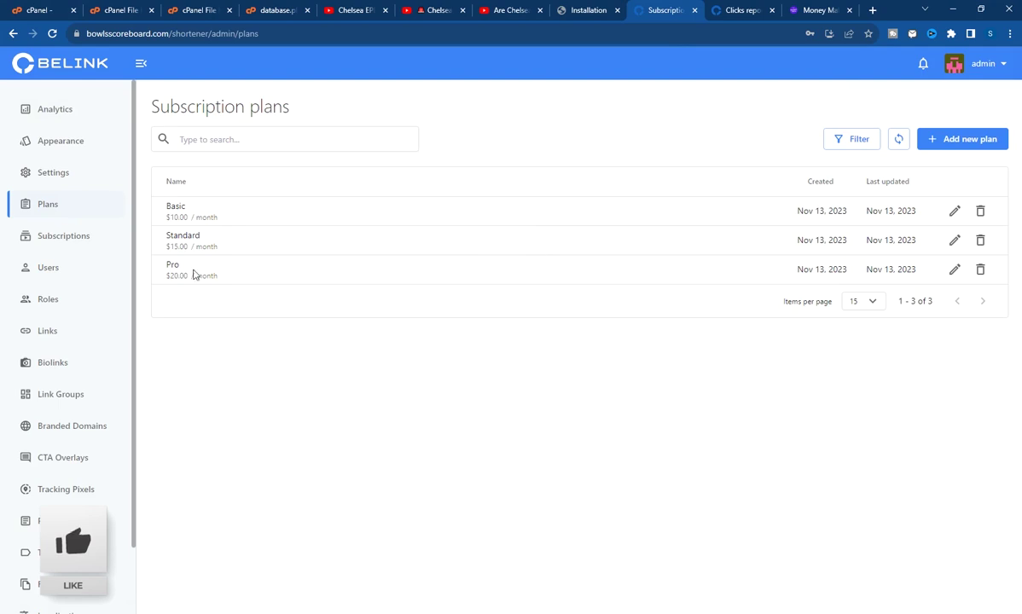
{"action": "scroll", "coordinate": [34, 333], "scroll_direction": "down", "scroll_amount": 1}
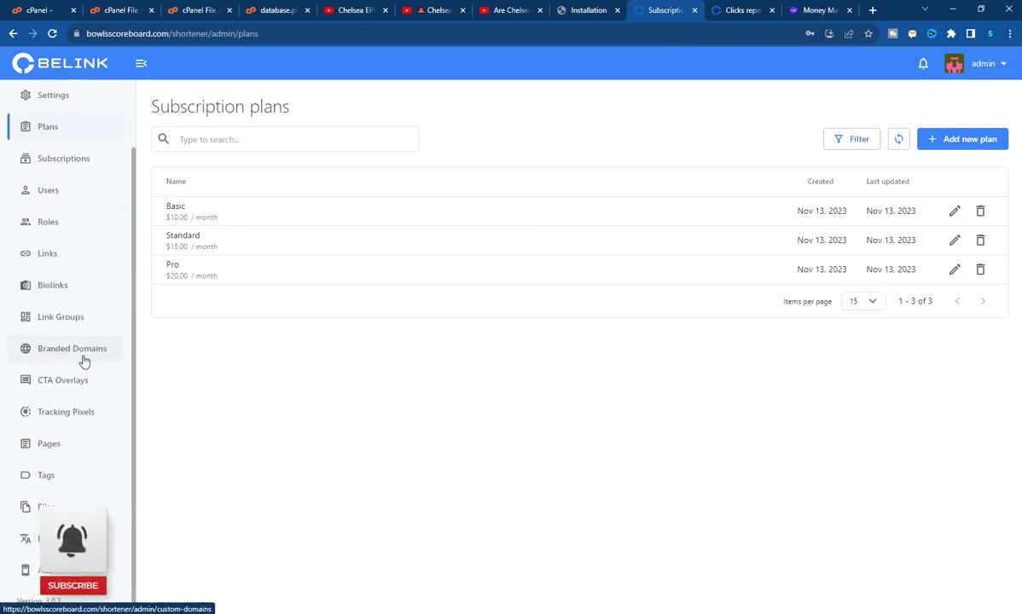
{"action": "scroll", "coordinate": [80, 341], "scroll_direction": "up", "scroll_amount": 1}
{"action": "scroll", "coordinate": [75, 328], "scroll_direction": "up", "scroll_amount": 1}
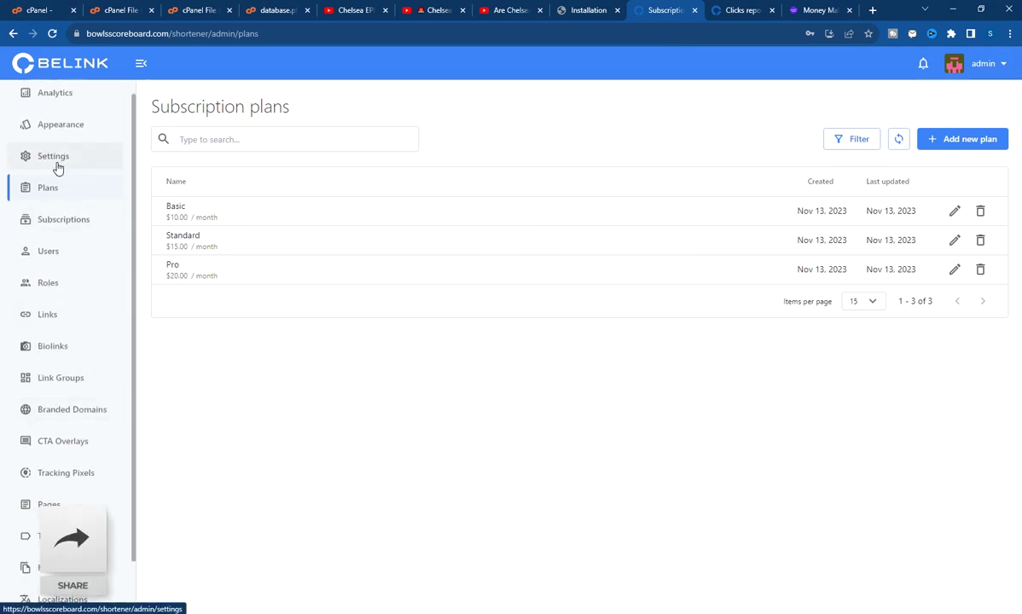
{"action": "left_click", "coordinate": [57, 168]}
{"action": "scroll", "coordinate": [356, 490], "scroll_direction": "down", "scroll_amount": 1}
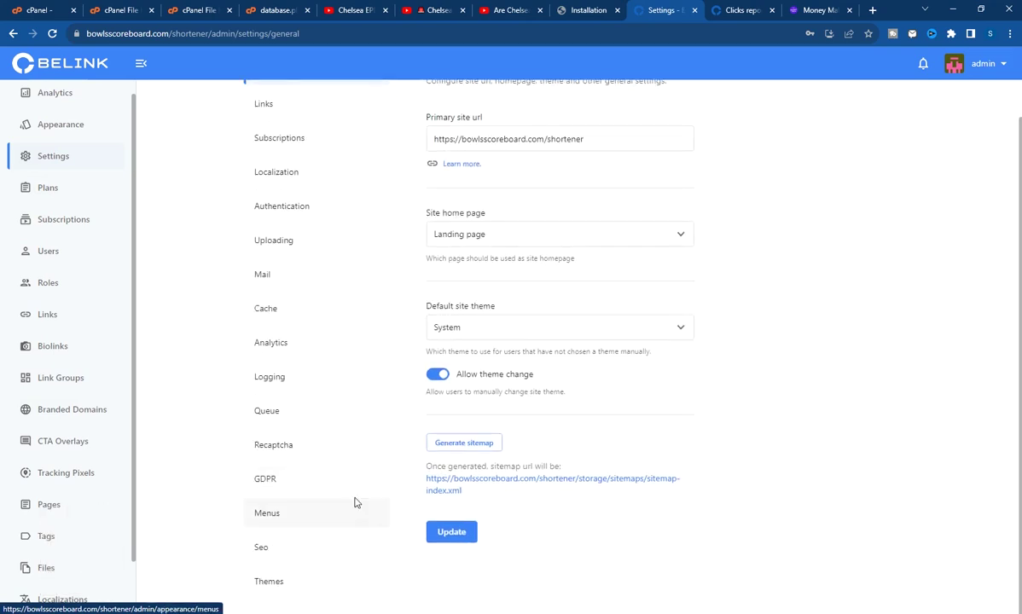
Open Subscriptions settings and switch the Stripe gateway on, then back off
{"action": "scroll", "coordinate": [291, 354], "scroll_direction": "up", "scroll_amount": 1}
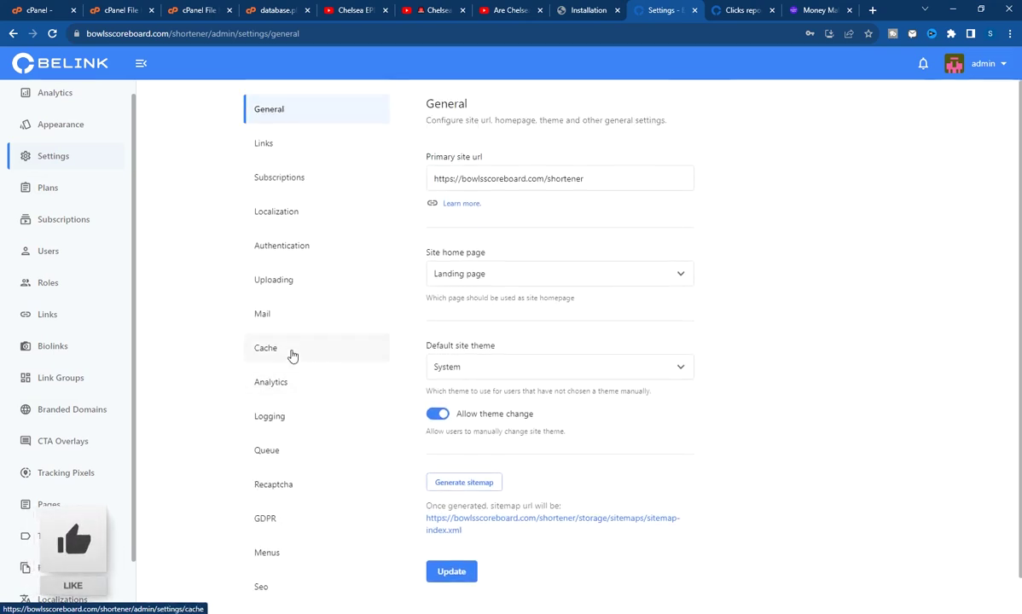
{"action": "left_click", "coordinate": [302, 178]}
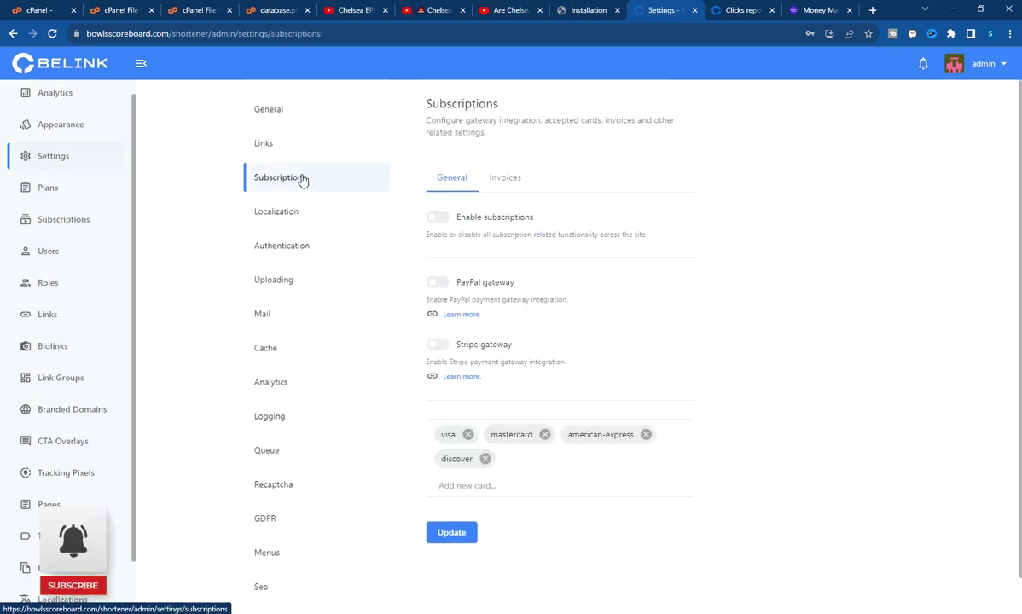
{"action": "scroll", "coordinate": [417, 326], "scroll_direction": "down", "scroll_amount": 1}
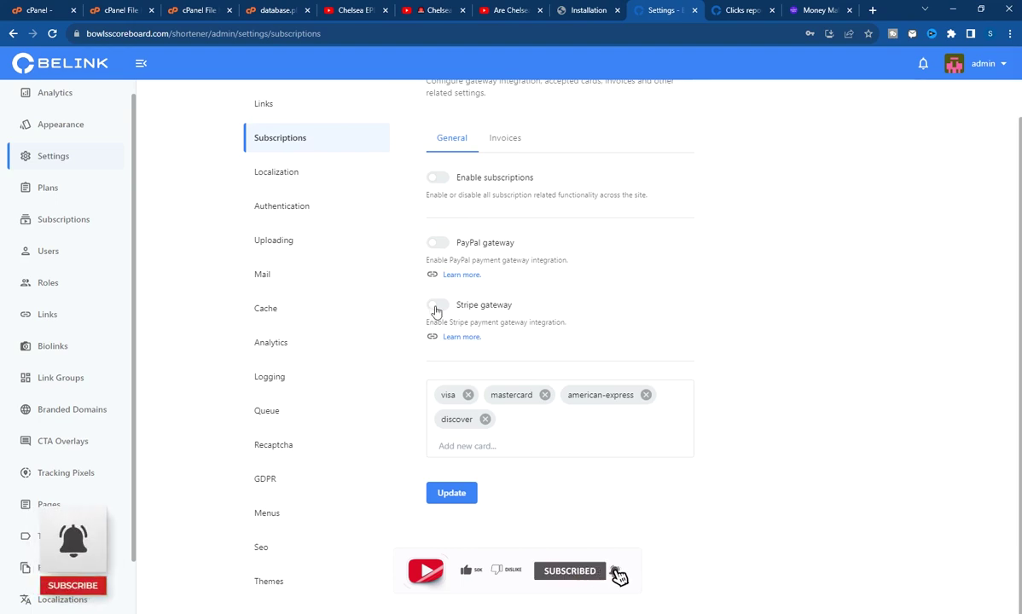
{"action": "left_click", "coordinate": [436, 308]}
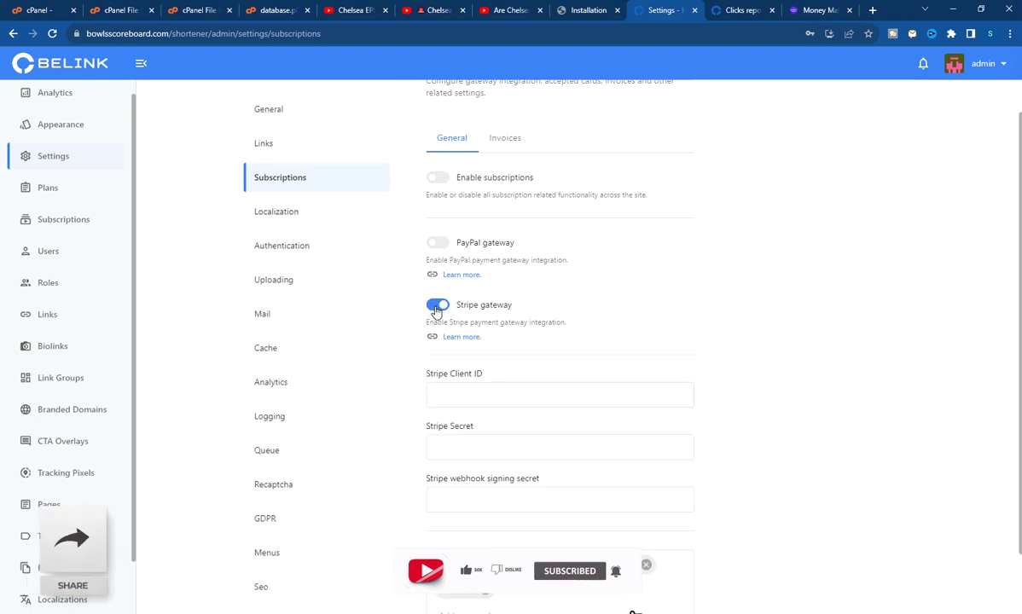
{"action": "left_click", "coordinate": [436, 307]}
Show the Invoices section and put the cursor in the empty Invoice address field
{"action": "scroll", "coordinate": [482, 180], "scroll_direction": "up", "scroll_amount": 1}
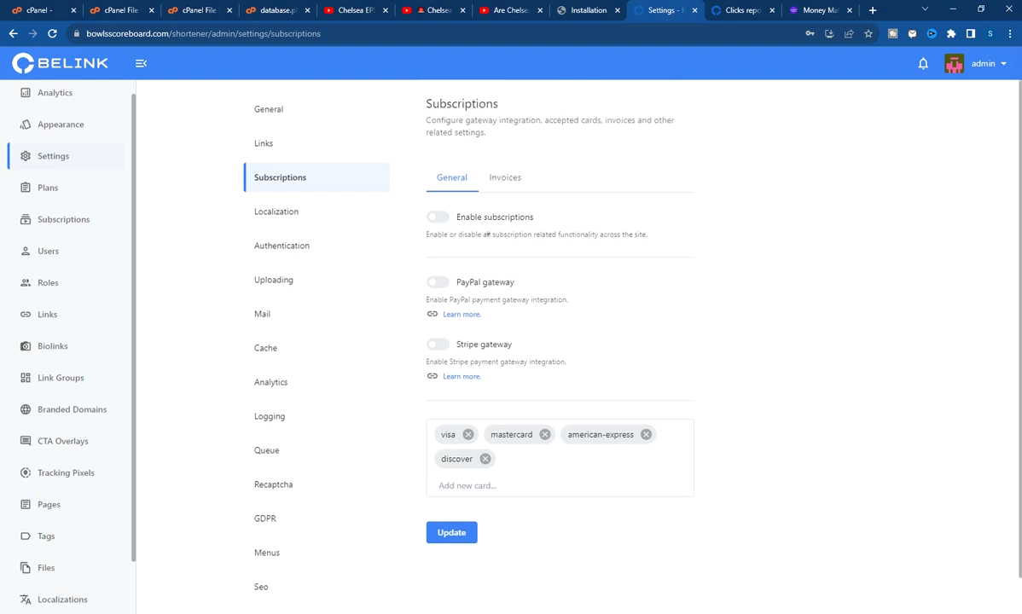
{"action": "scroll", "coordinate": [481, 284], "scroll_direction": "down", "scroll_amount": 1}
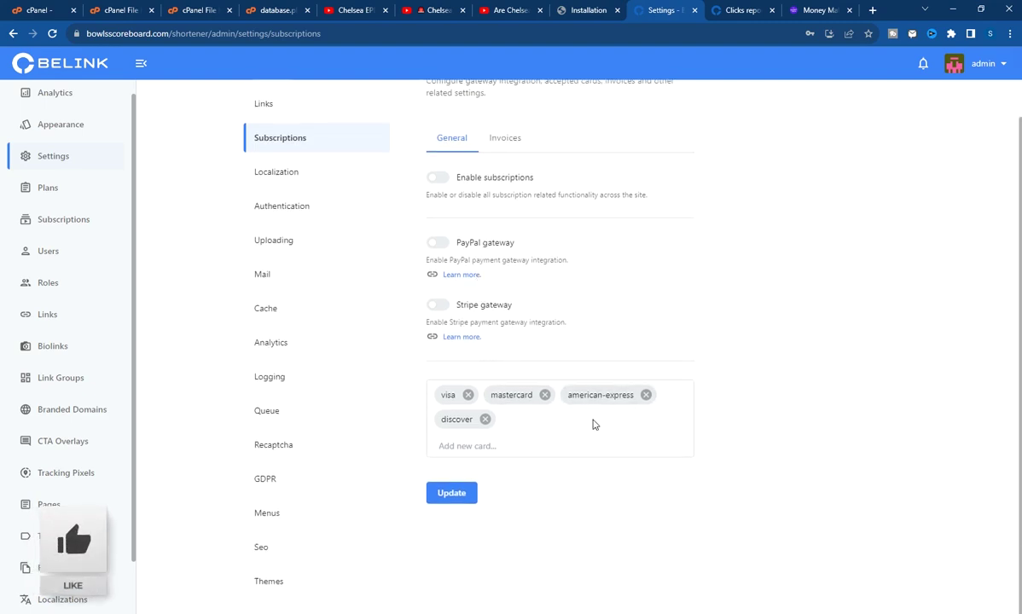
{"action": "left_click", "coordinate": [503, 139]}
{"action": "left_click", "coordinate": [547, 229]}
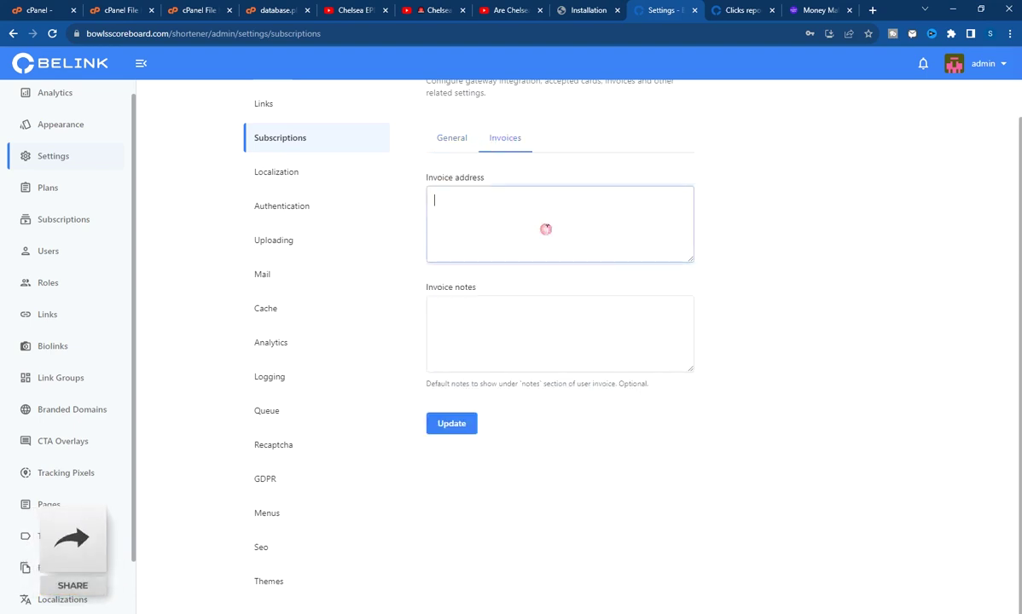
Glance at the Analytics integration, then browse the Recaptcha settings page
{"action": "left_click", "coordinate": [292, 348]}
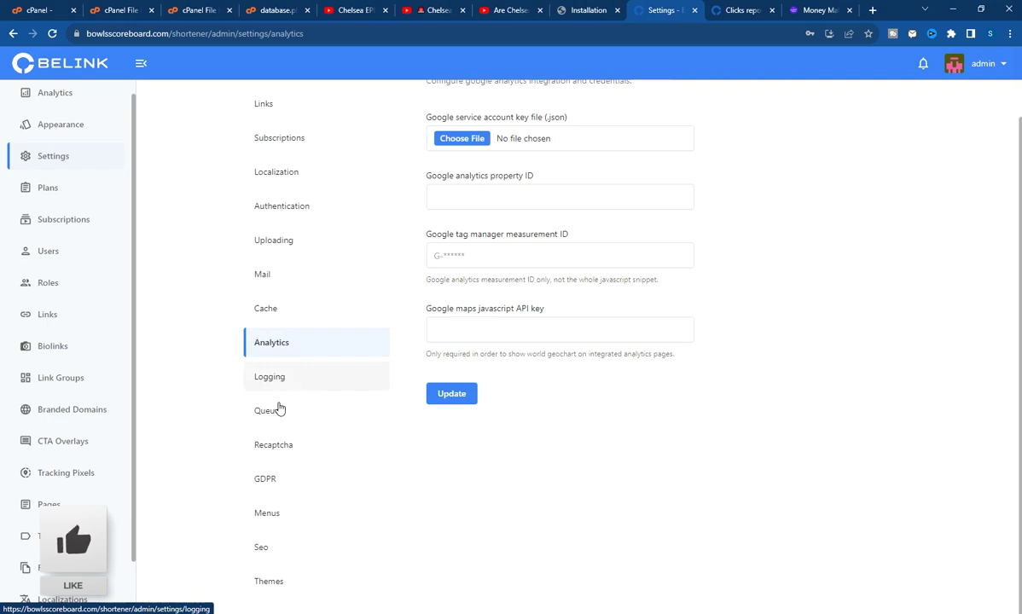
{"action": "left_click", "coordinate": [276, 446]}
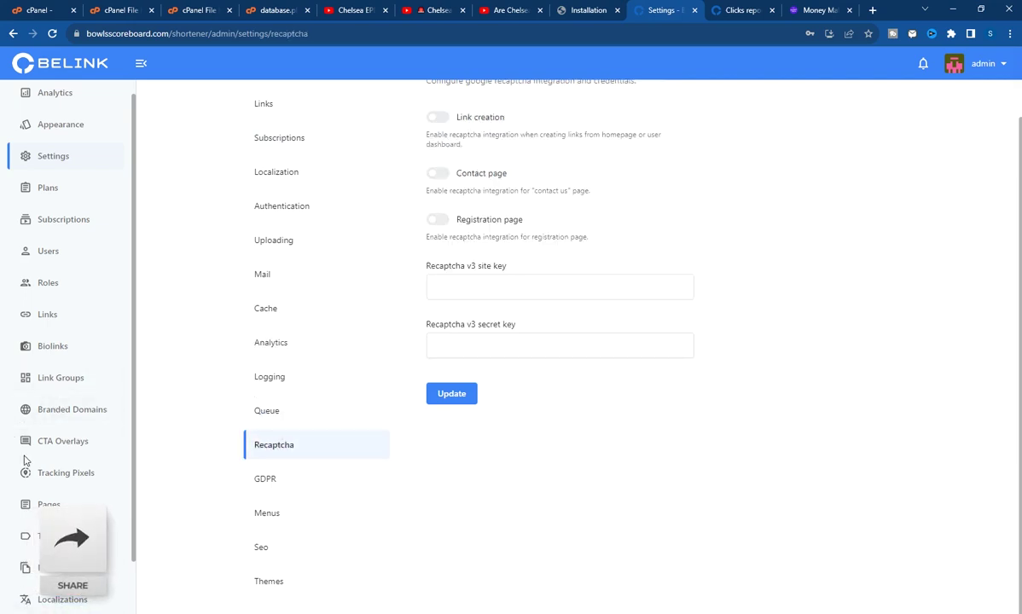
{"action": "scroll", "coordinate": [34, 450], "scroll_direction": "down", "scroll_amount": 2}
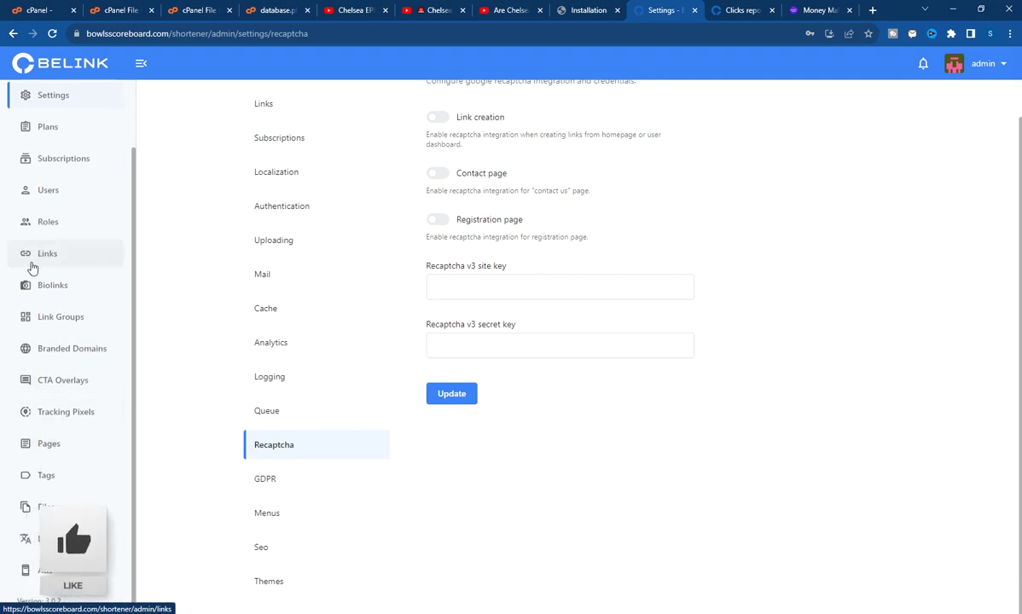
{"action": "scroll", "coordinate": [29, 264], "scroll_direction": "up", "scroll_amount": 2}
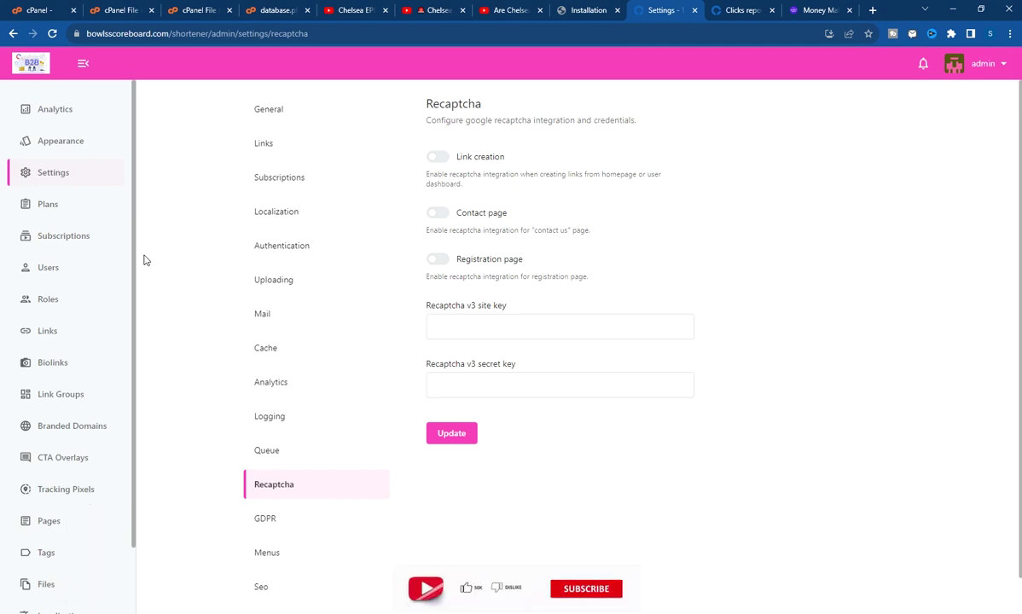
Check the Clicks report tab, then log out from the admin avatar menu
{"action": "left_click", "coordinate": [741, 10]}
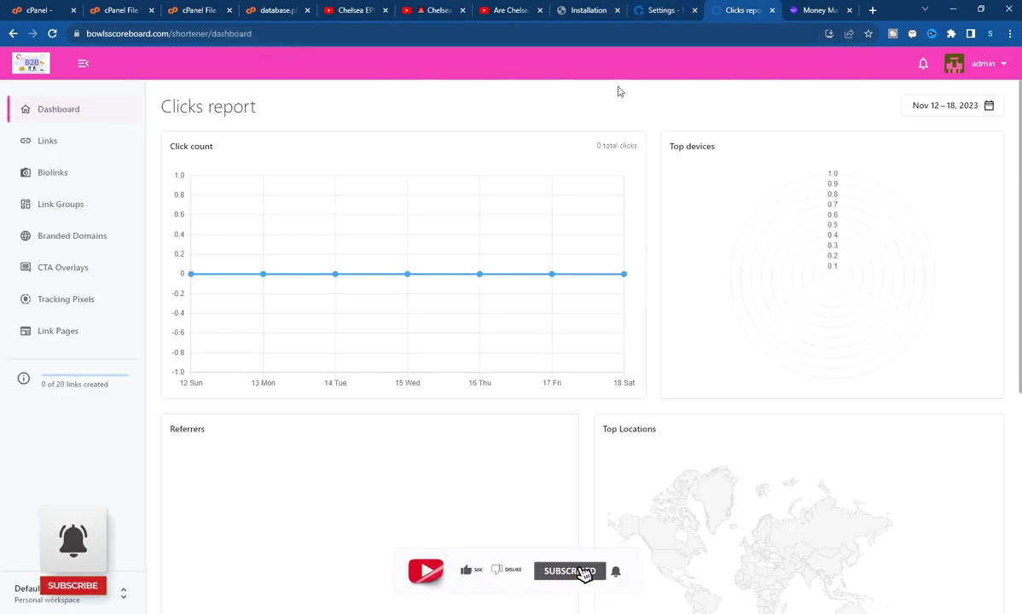
{"action": "left_click", "coordinate": [986, 64]}
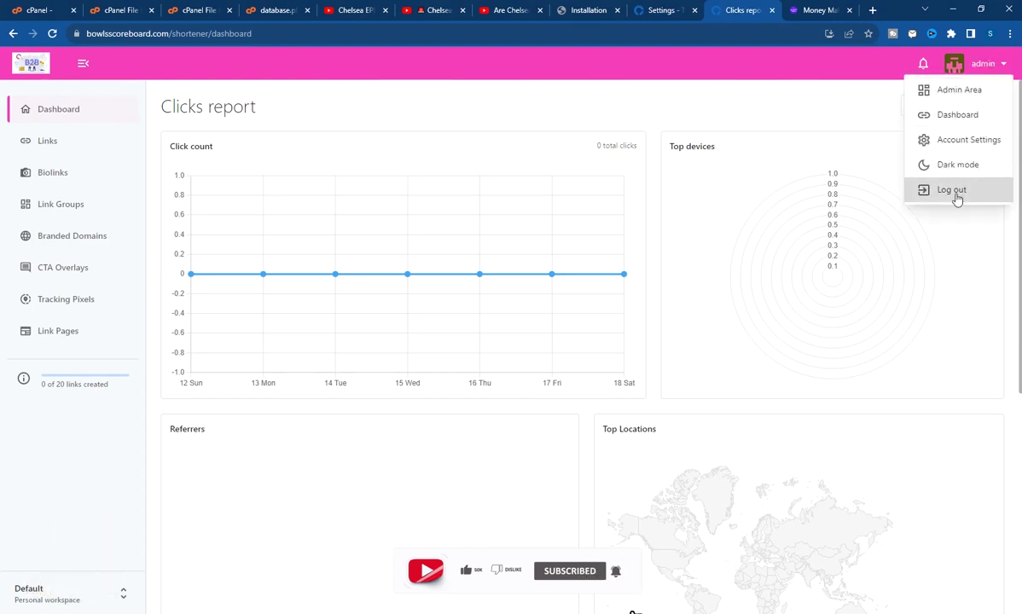
{"action": "left_click", "coordinate": [954, 193]}
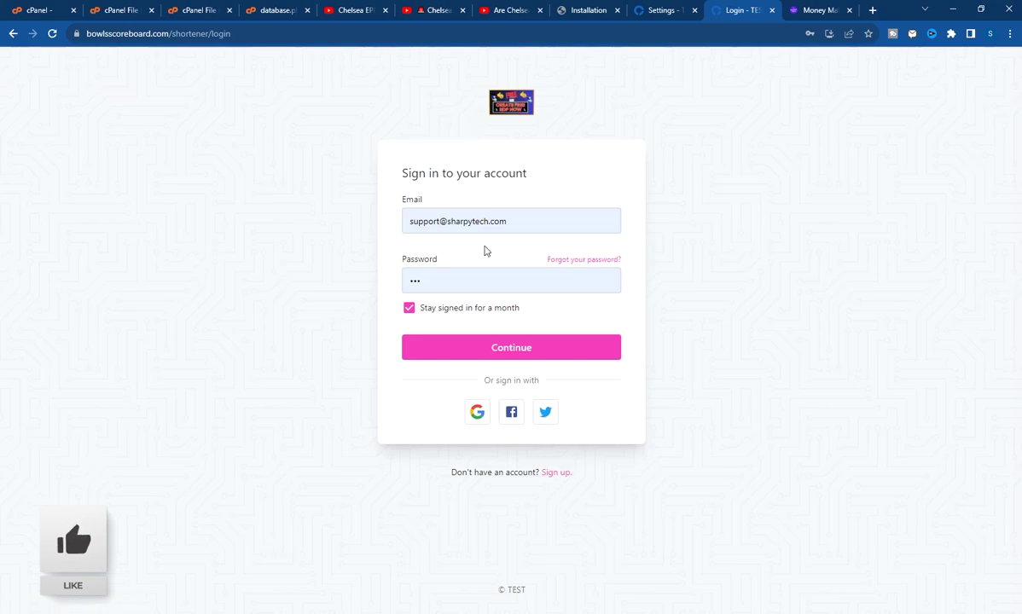
Drop 'login' from the URL to load the landing page and scroll through its features and stats
{"action": "double_click", "coordinate": [253, 36]}
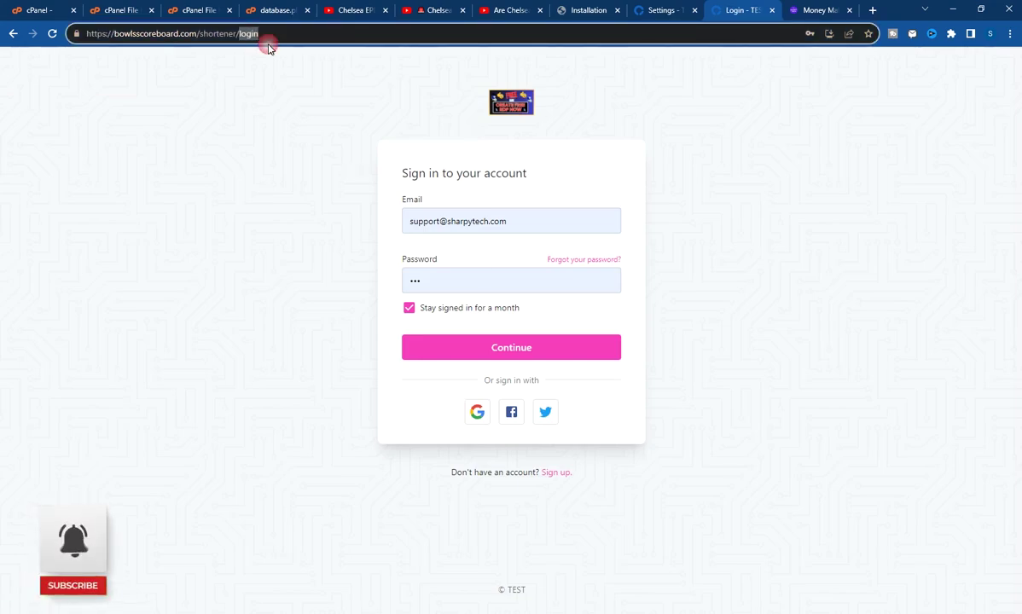
{"action": "key", "text": "BackSpace"}
{"action": "key", "text": "BackSpace"}
{"action": "key", "text": "Return"}
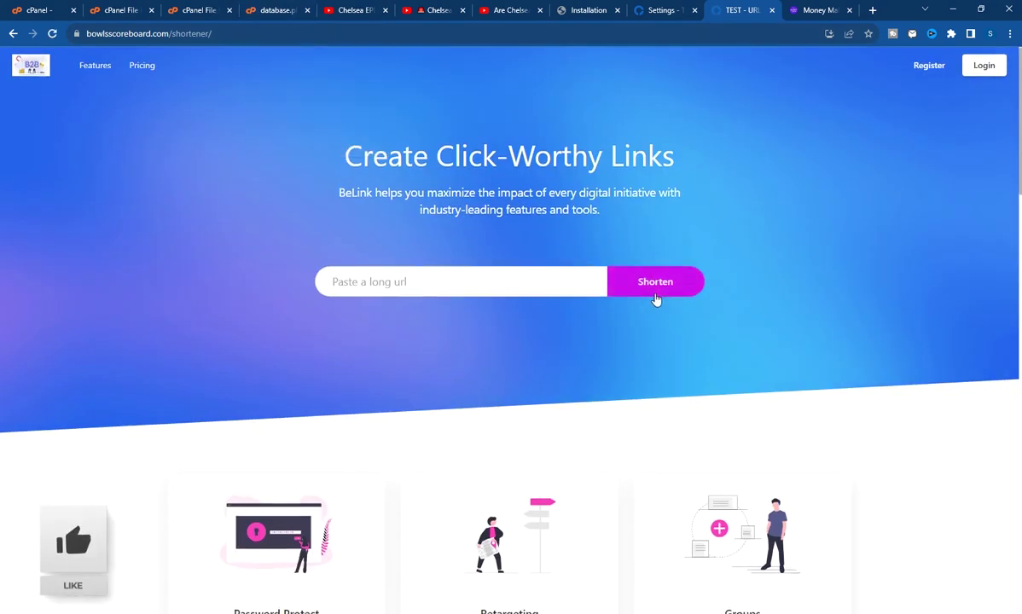
{"action": "scroll", "coordinate": [725, 358], "scroll_direction": "down", "scroll_amount": 5}
{"action": "scroll", "coordinate": [731, 361], "scroll_direction": "down", "scroll_amount": 10}
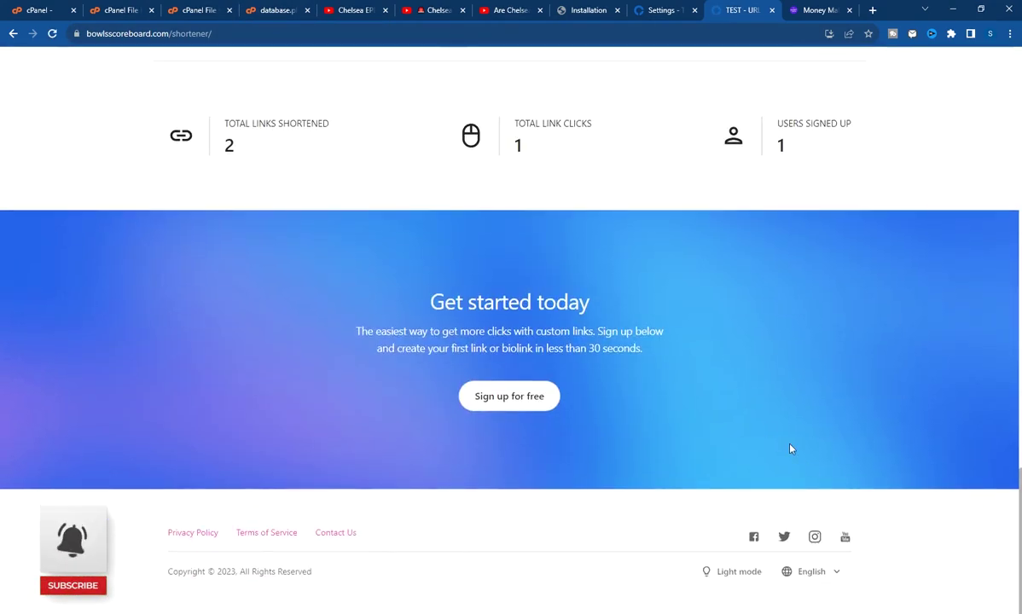
{"action": "scroll", "coordinate": [739, 414], "scroll_direction": "up", "scroll_amount": 8}
{"action": "scroll", "coordinate": [768, 413], "scroll_direction": "up", "scroll_amount": 7}
{"action": "scroll", "coordinate": [768, 413], "scroll_direction": "down", "scroll_amount": 7}
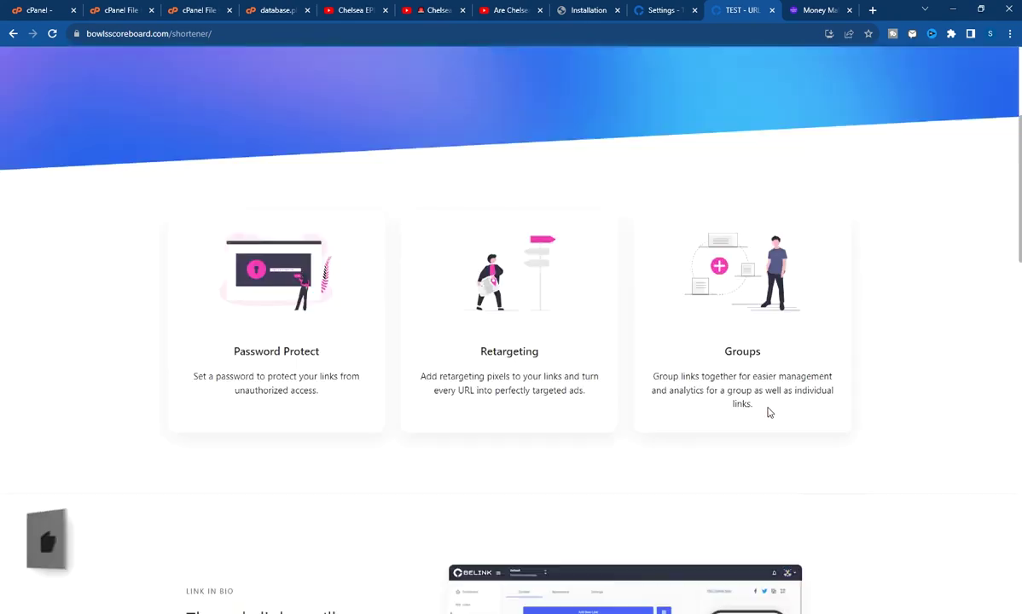
{"action": "scroll", "coordinate": [768, 413], "scroll_direction": "up", "scroll_amount": 7}
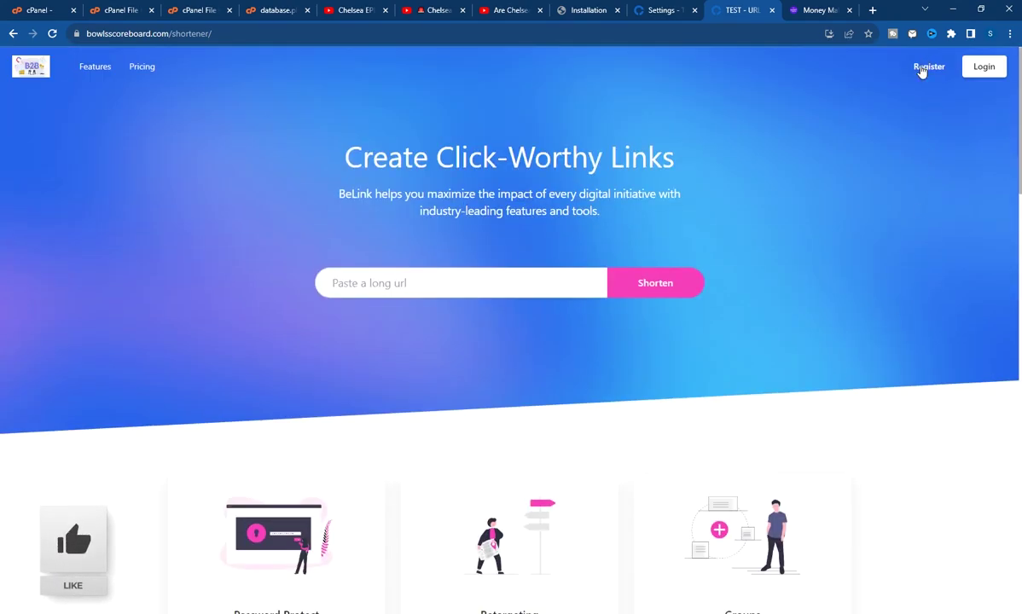
Open the registration page and replace the email with a saved suggestion
{"action": "left_click", "coordinate": [921, 71]}
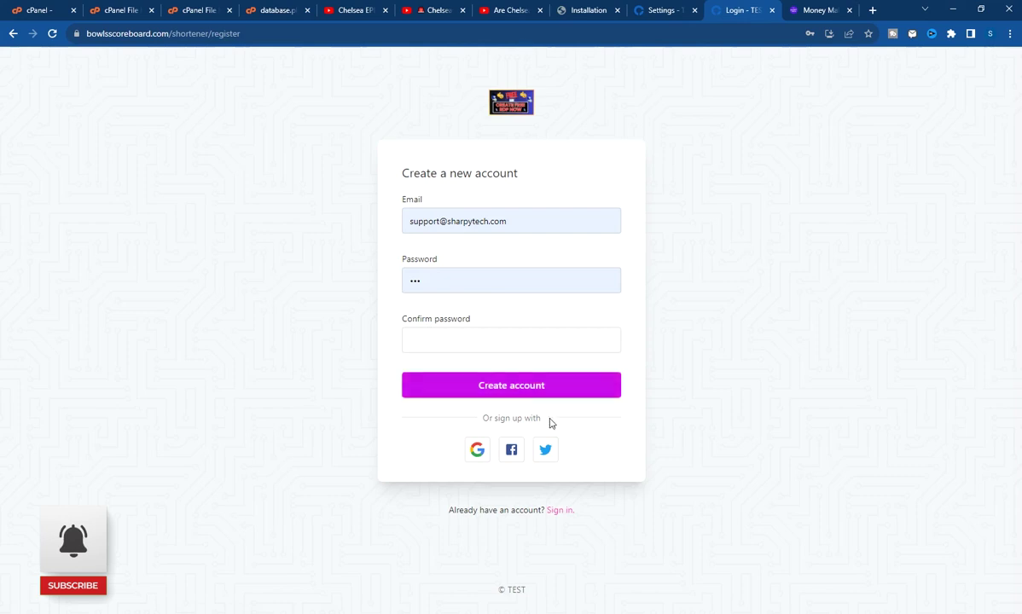
{"action": "triple_click", "coordinate": [543, 223]}
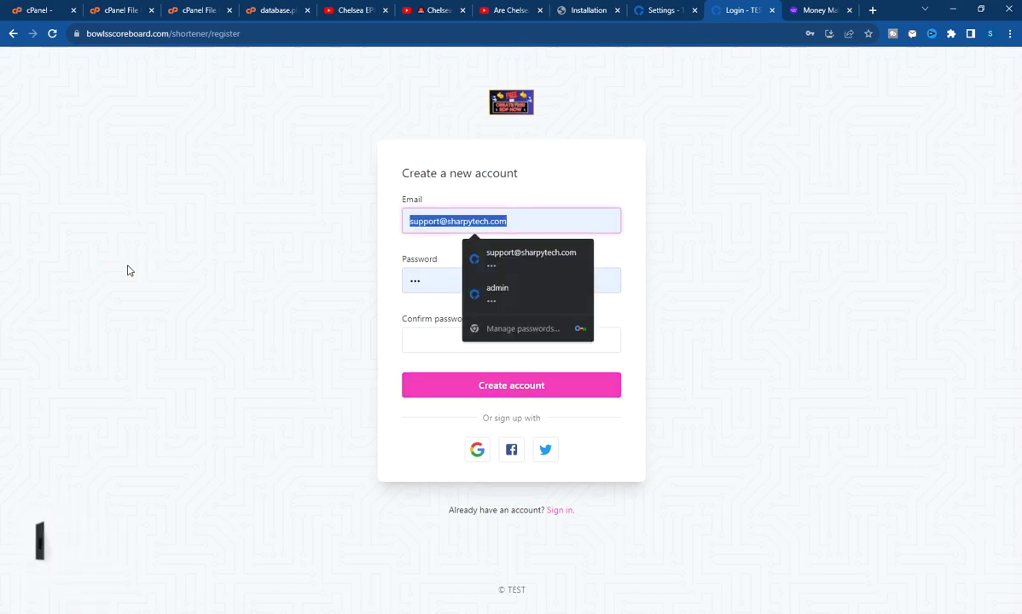
{"action": "type", "text": "ko"}
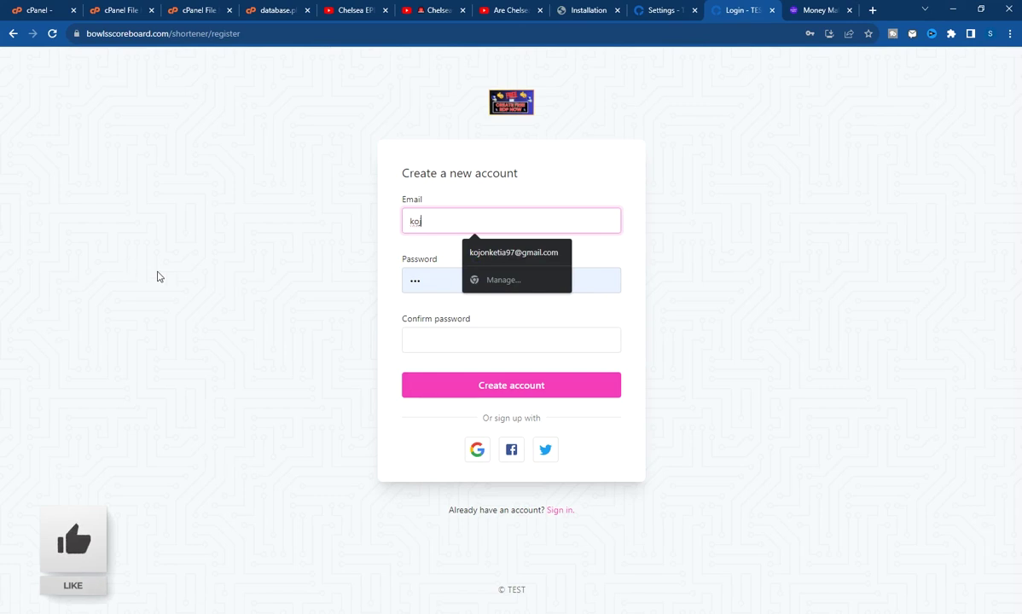
{"action": "type", "text": "sas"}
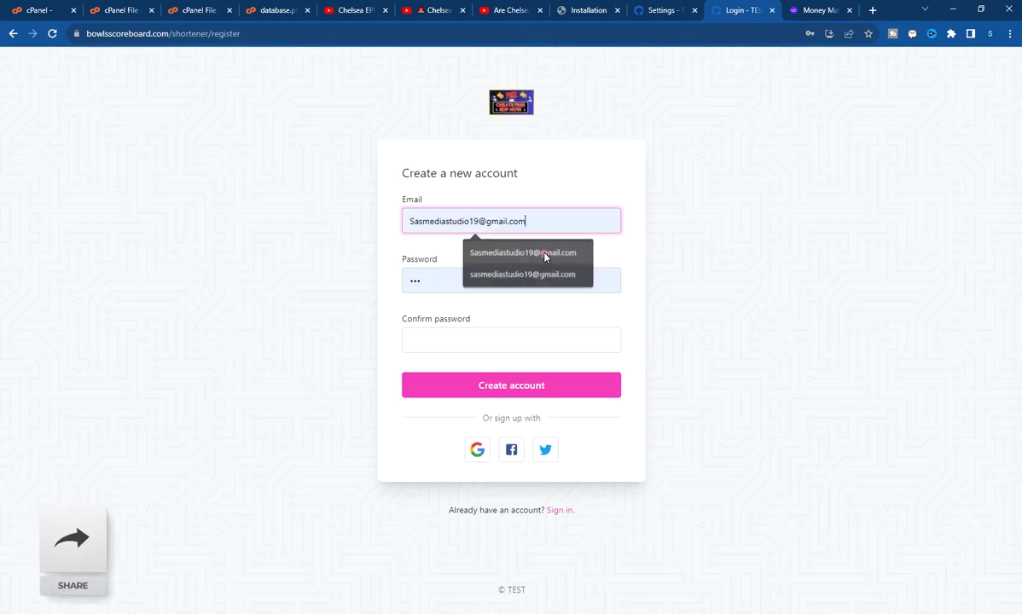
{"action": "left_click", "coordinate": [510, 252]}
Enter the password and its confirmation, then submit the new account
{"action": "left_click", "coordinate": [451, 279]}
{"action": "type", "text": "•••"}
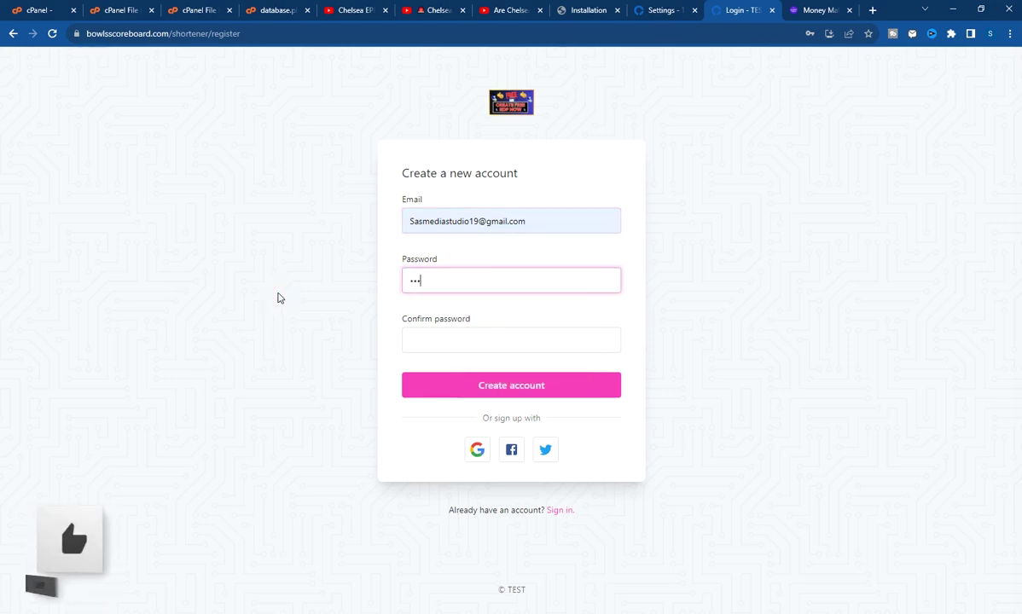
{"action": "left_click", "coordinate": [421, 346]}
{"action": "type", "text": "••"}
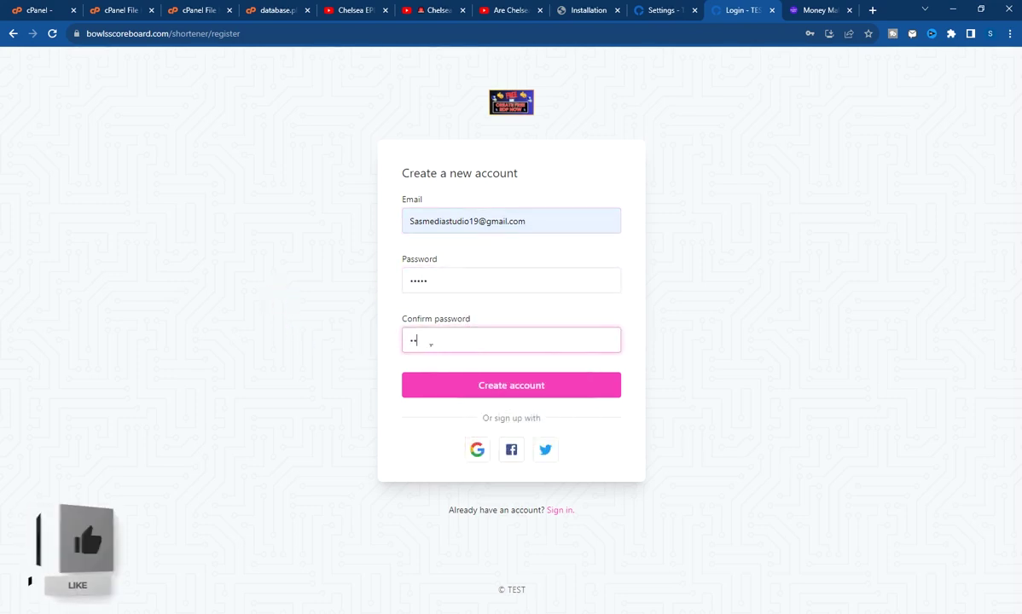
{"action": "left_click", "coordinate": [514, 386]}
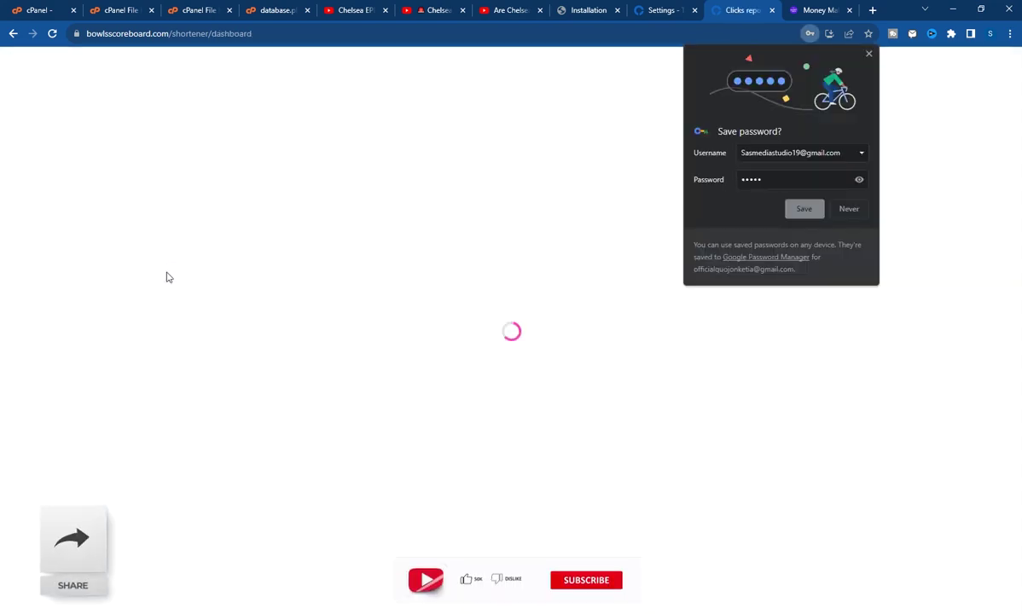
Save the login in the browser, peek at the account menu, and open the empty Links page
{"action": "left_click", "coordinate": [819, 212]}
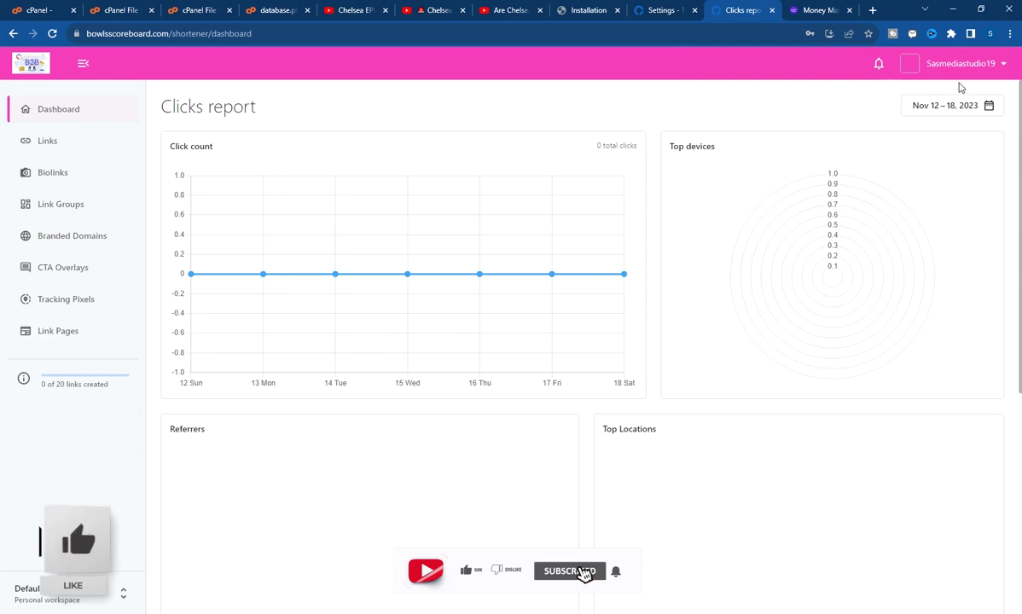
{"action": "left_click", "coordinate": [1004, 67]}
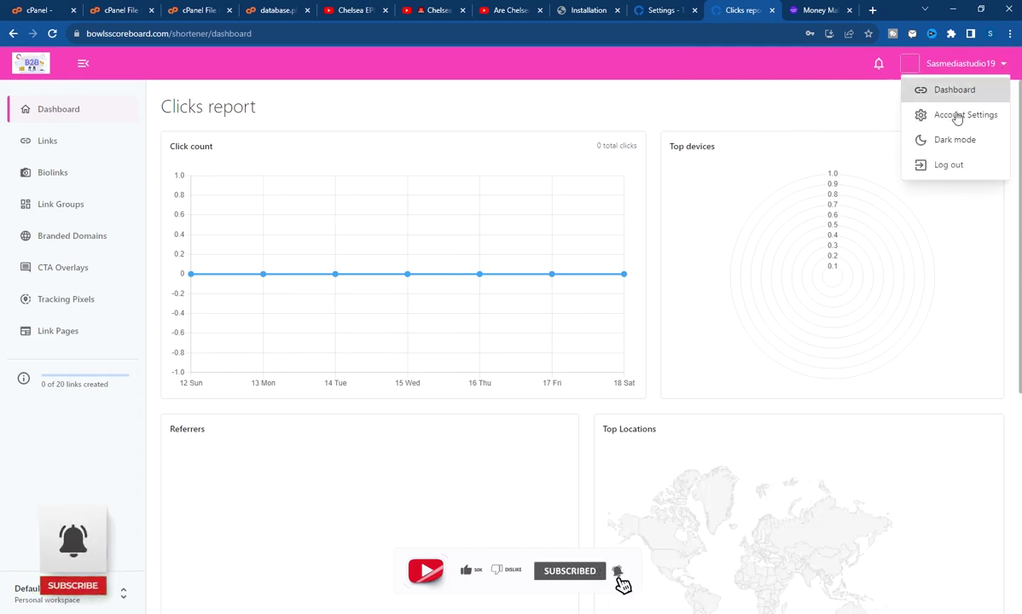
{"action": "left_click", "coordinate": [949, 68]}
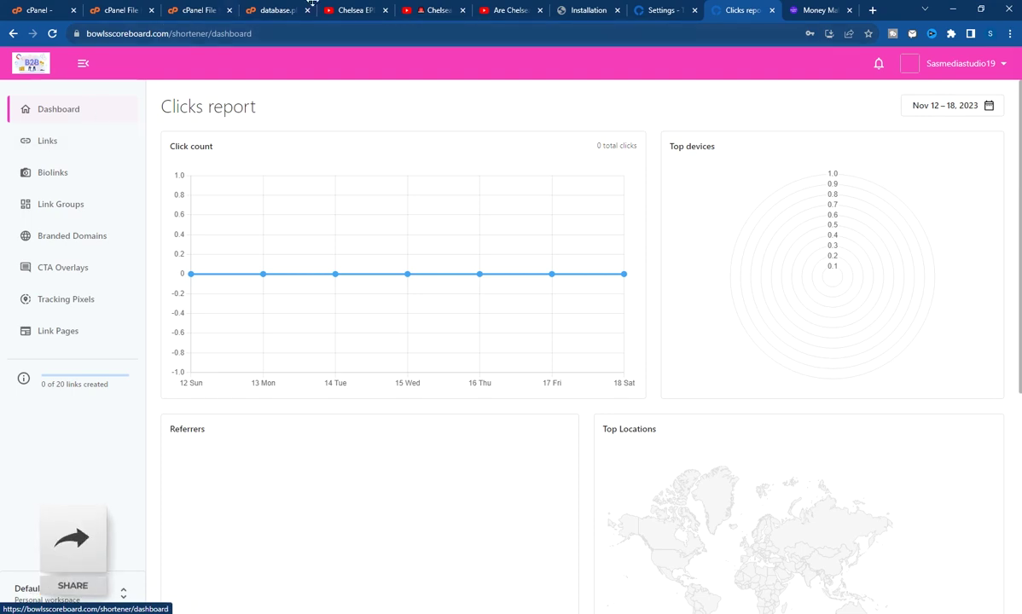
{"action": "left_click", "coordinate": [53, 149]}
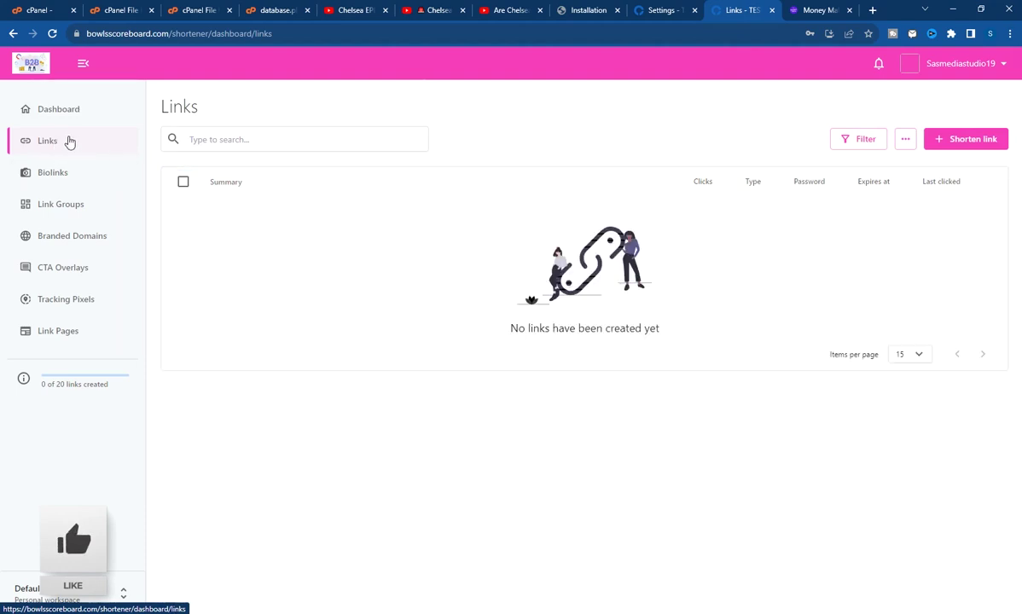
Start a new short link and copy the Video Tutorials category URL from the blog tab
{"action": "left_click", "coordinate": [961, 141]}
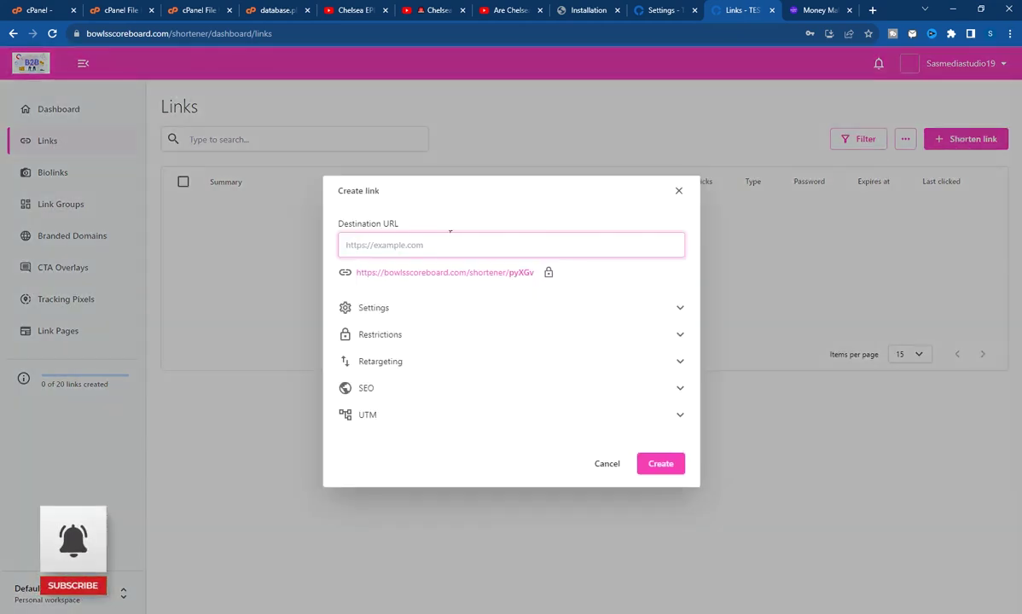
{"action": "type", "text": "https://bowlsscoreboard.com/shortener/7sdXo"}
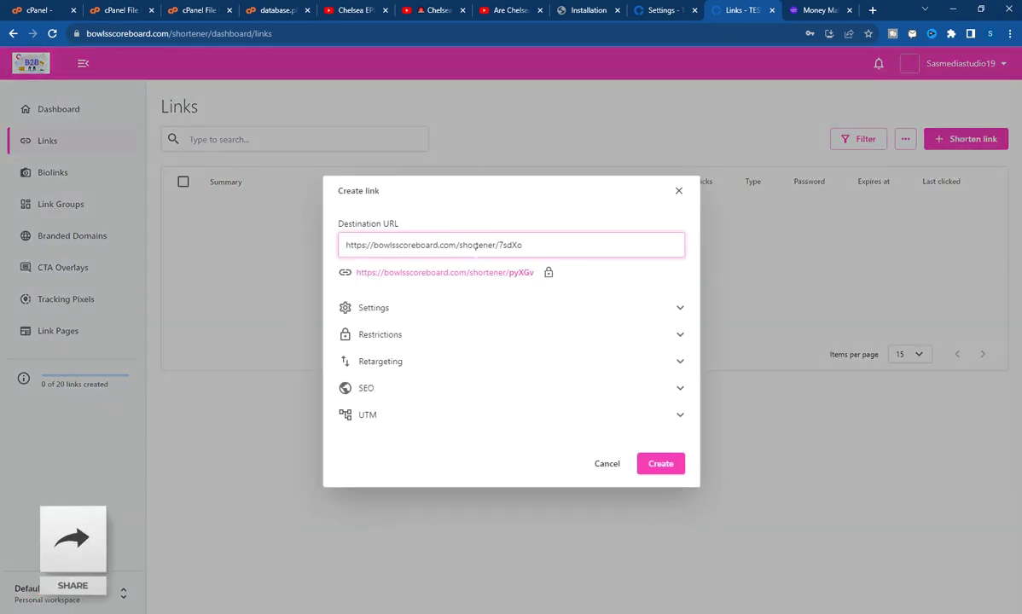
{"action": "left_click", "coordinate": [819, 10]}
{"action": "left_click", "coordinate": [188, 272]}
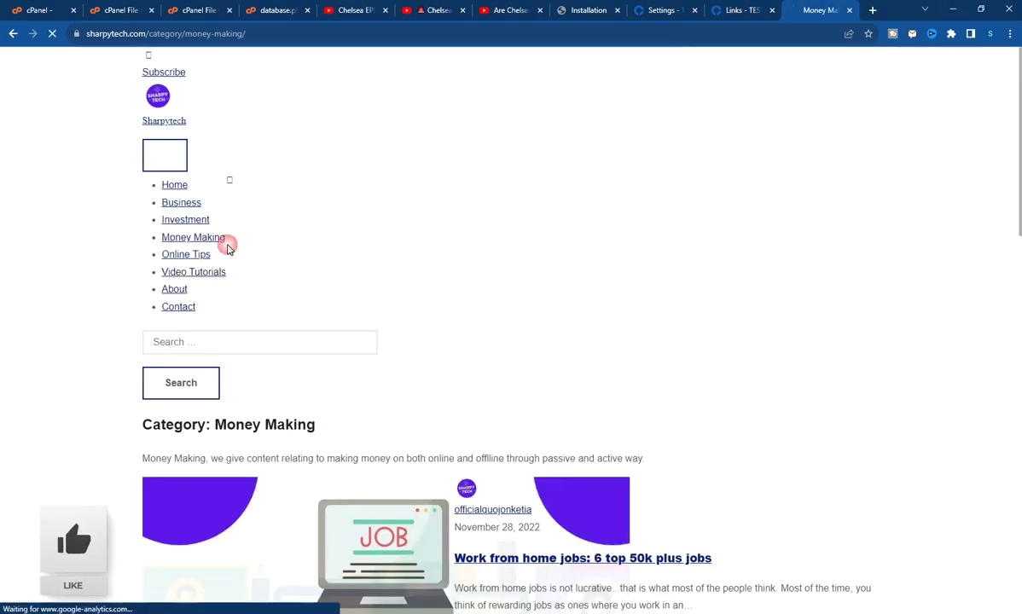
{"action": "right_click", "coordinate": [205, 34]}
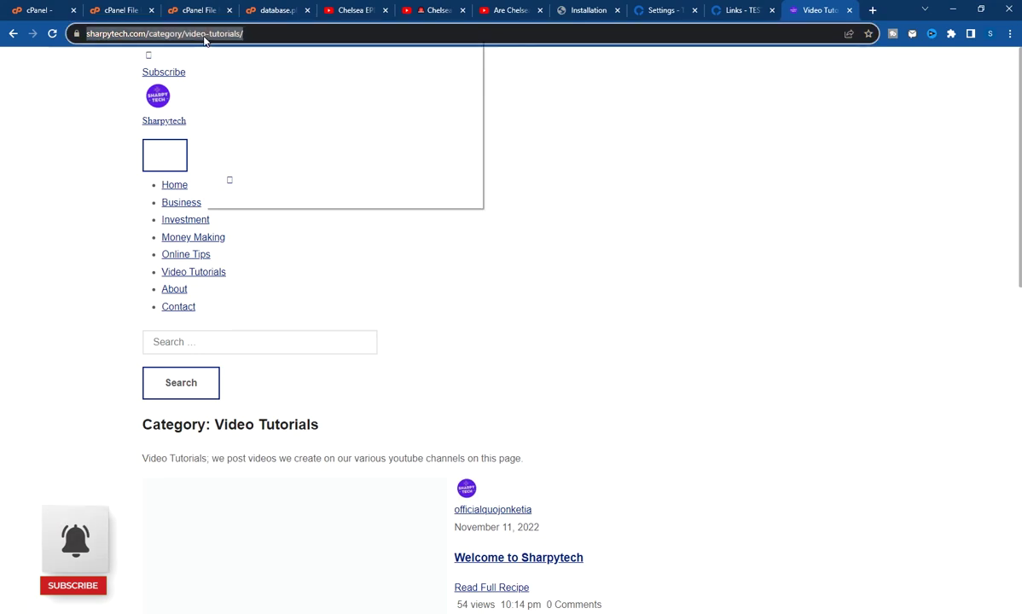
{"action": "left_click", "coordinate": [263, 117]}
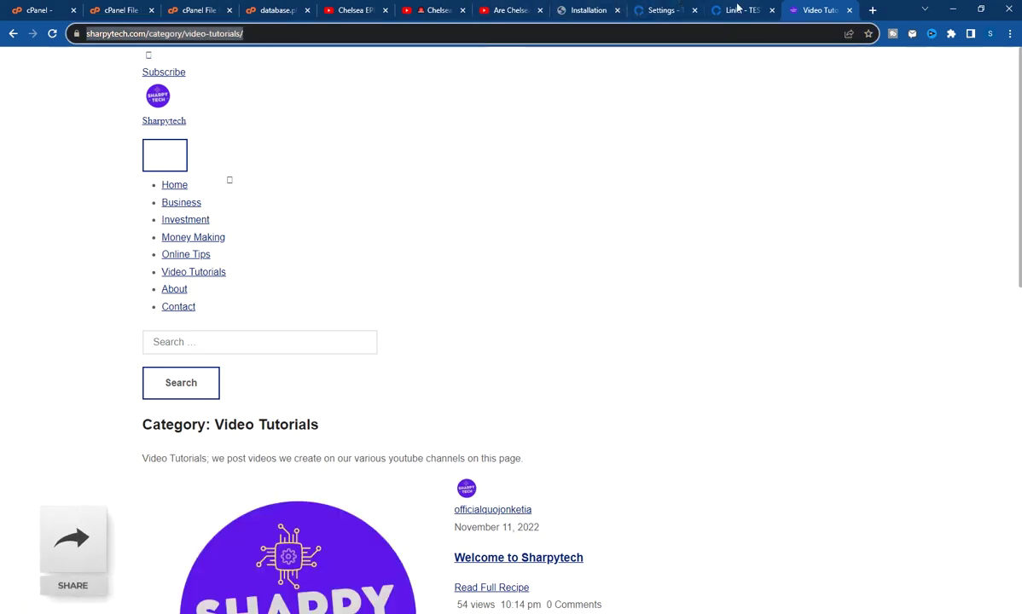
{"action": "left_click", "coordinate": [741, 10]}
{"action": "key", "text": "ctrl+a"}
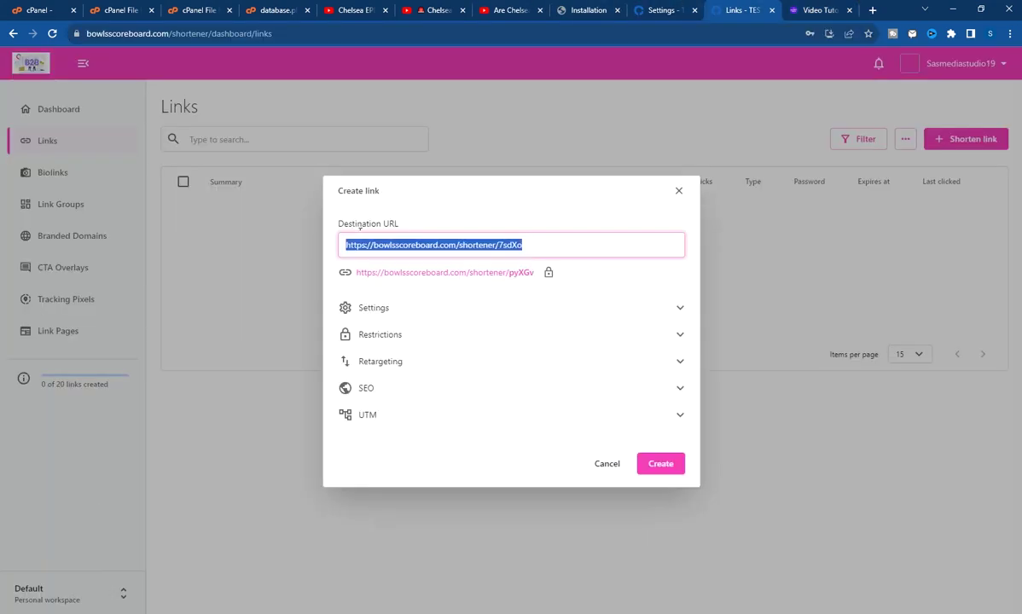
{"action": "key", "text": "BackSpace"}
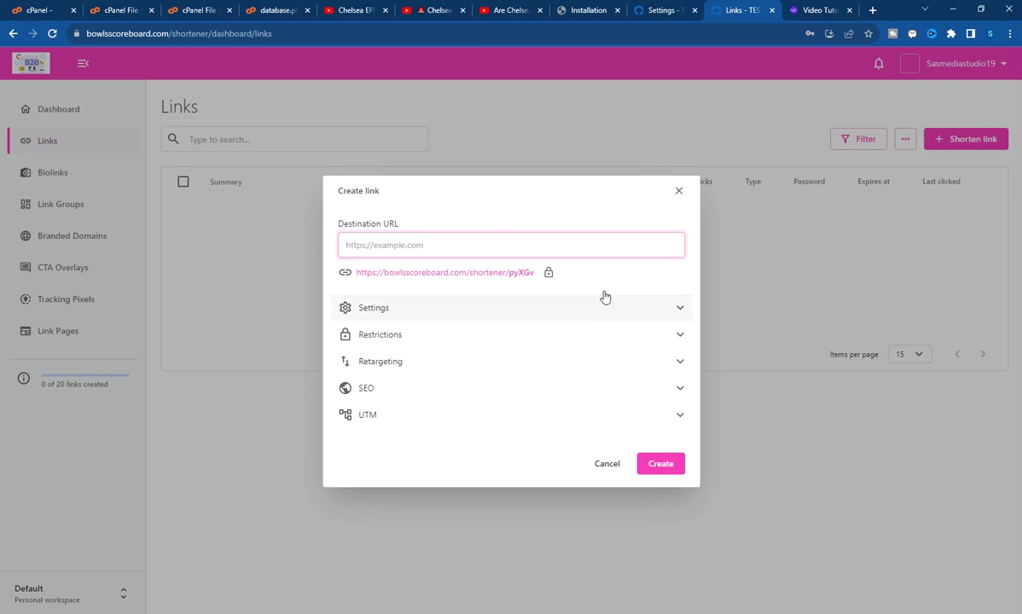
{"action": "left_click", "coordinate": [821, 10]}
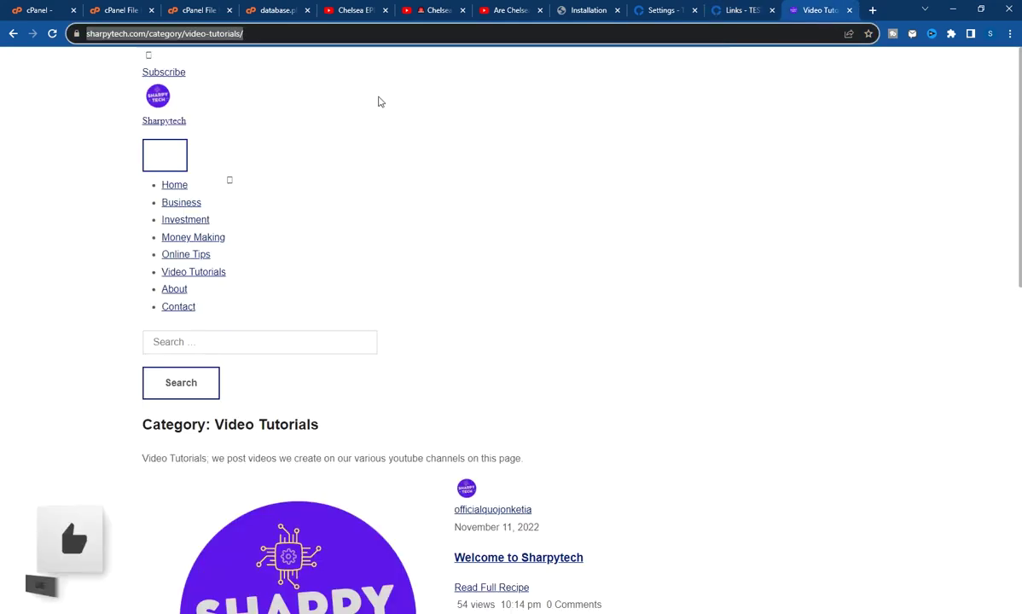
{"action": "left_click", "coordinate": [734, 10]}
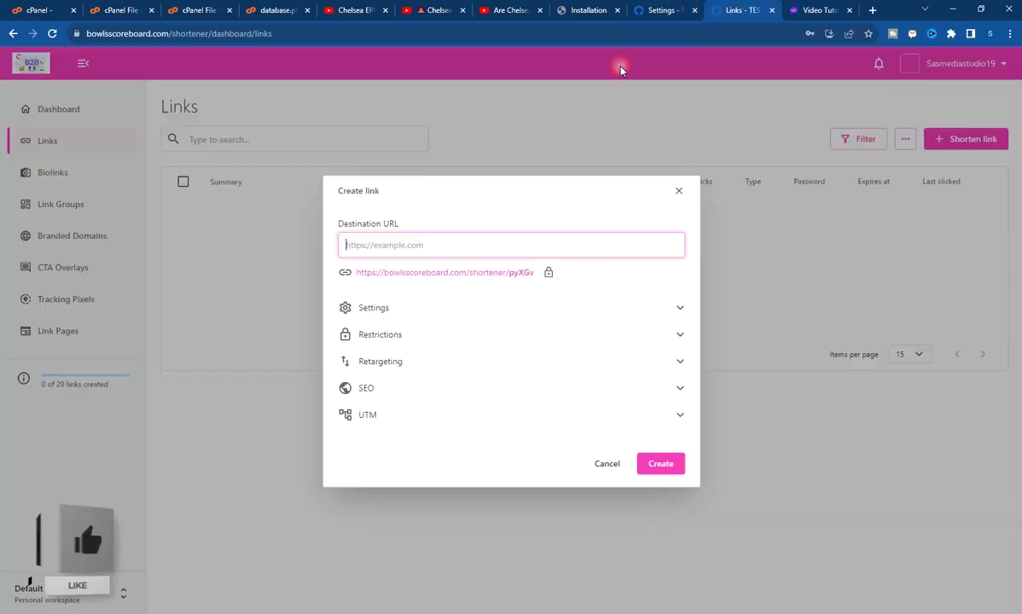
{"action": "key", "text": "ctrl+v"}
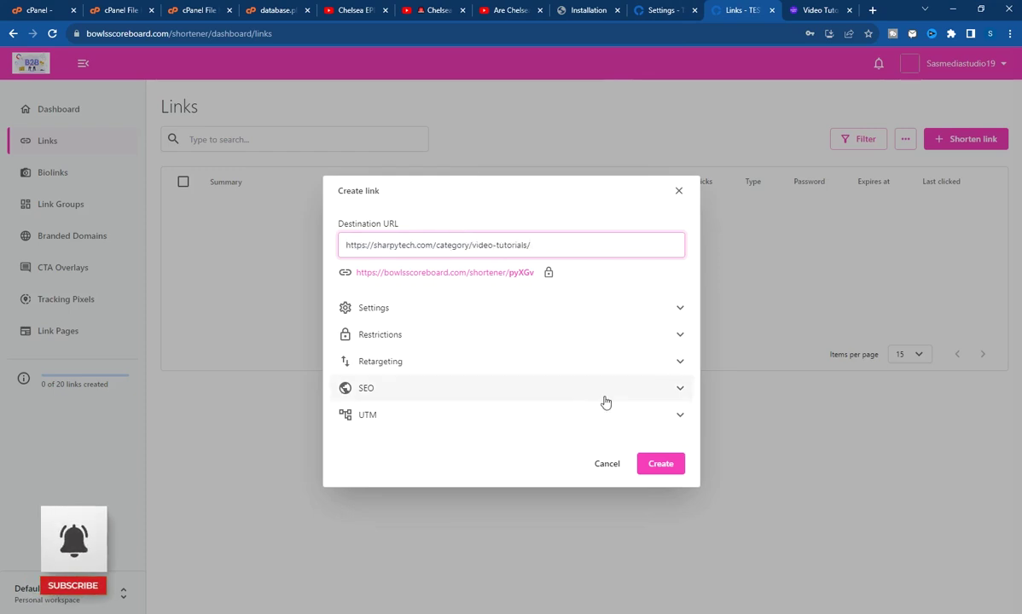
Expand the link's Settings and keep its type as Direct
{"action": "left_click", "coordinate": [681, 311]}
{"action": "left_click", "coordinate": [468, 259]}
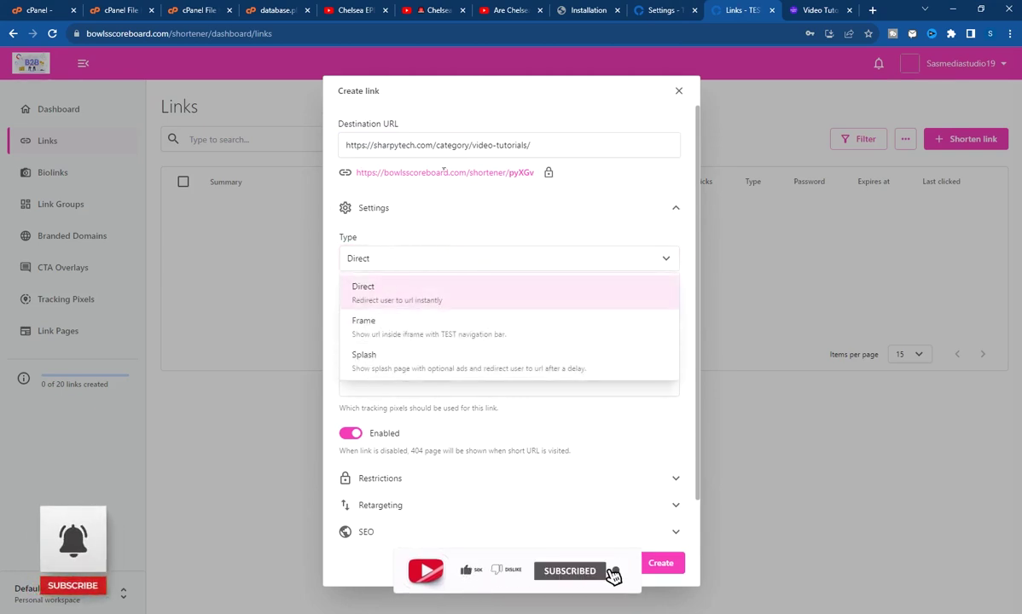
{"action": "left_click", "coordinate": [392, 290]}
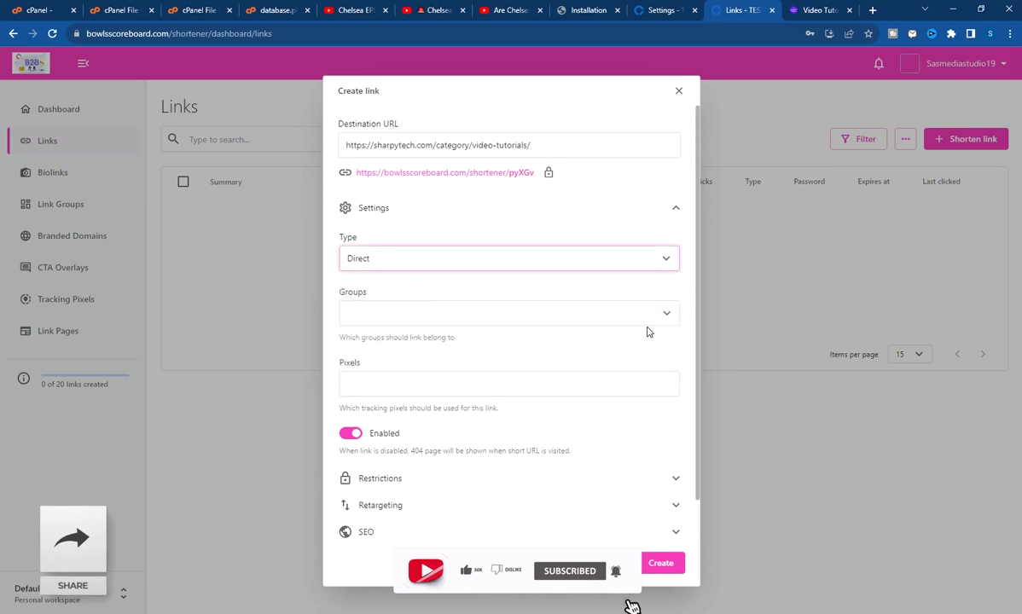
Expand Restrictions and review the locked password, schedule and expiration-click options
{"action": "scroll", "coordinate": [549, 446], "scroll_direction": "down", "scroll_amount": 1}
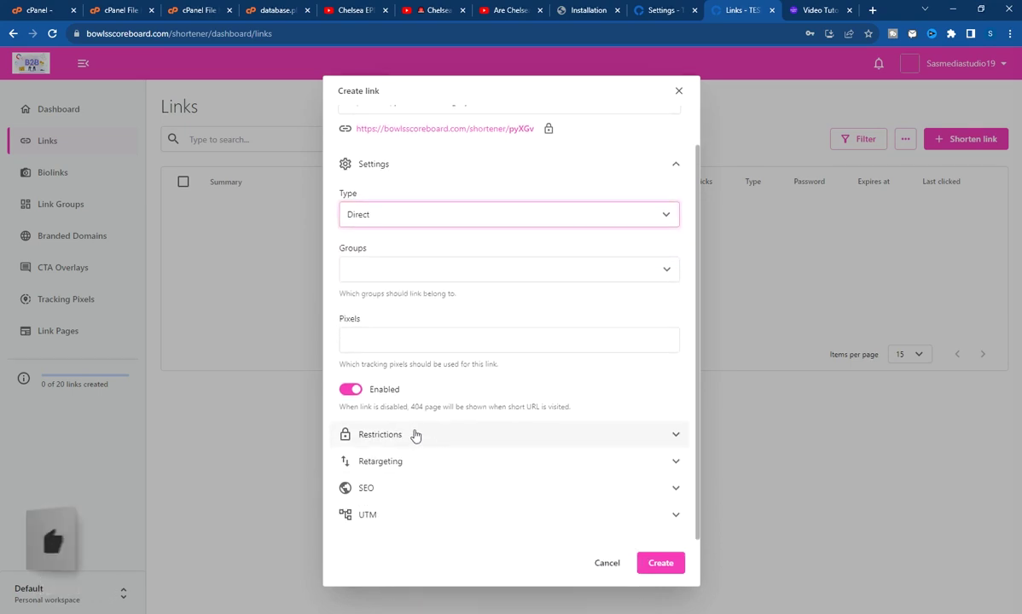
{"action": "left_click", "coordinate": [418, 434]}
{"action": "scroll", "coordinate": [629, 325], "scroll_direction": "down", "scroll_amount": 2}
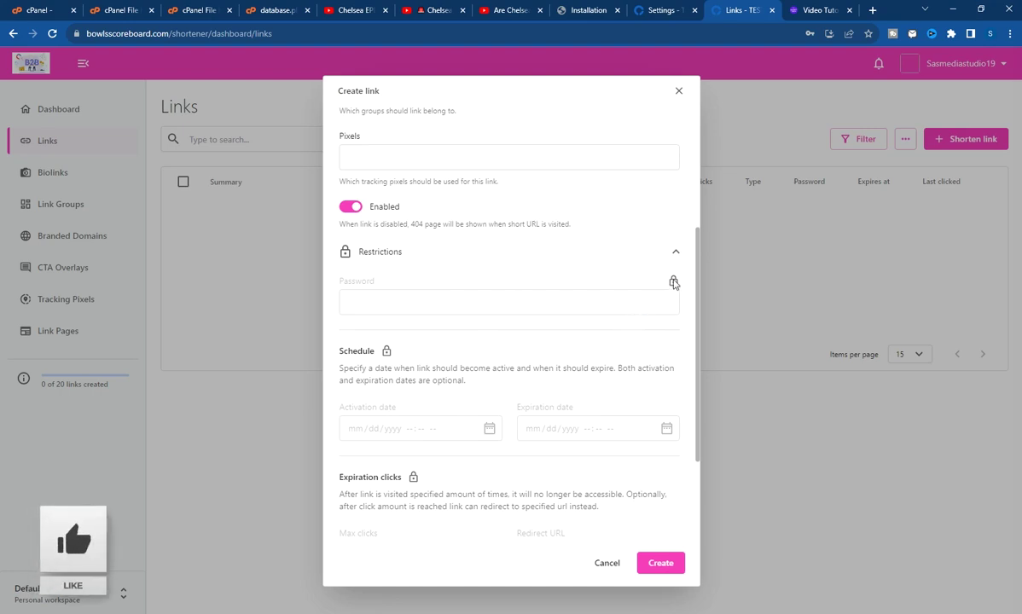
{"action": "mouse_move", "coordinate": [673, 283]}
{"action": "scroll", "coordinate": [616, 260], "scroll_direction": "down", "scroll_amount": 3}
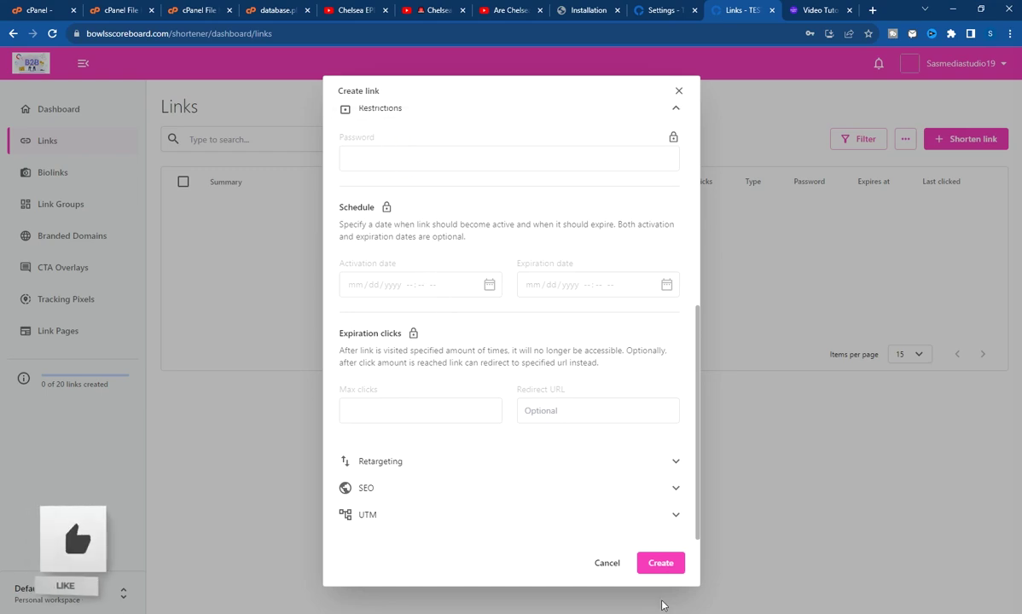
Create the short link bowlsscoreboard.com/shortener/8su86, test its Video Tutorials destination, and copy the URL
{"action": "left_click", "coordinate": [660, 570]}
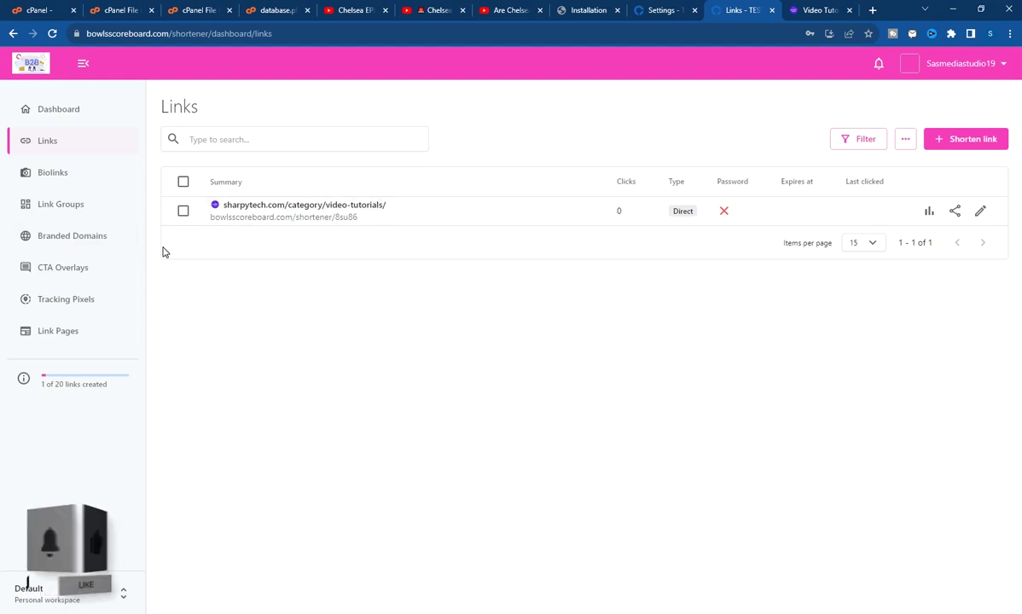
{"action": "left_click", "coordinate": [237, 207]}
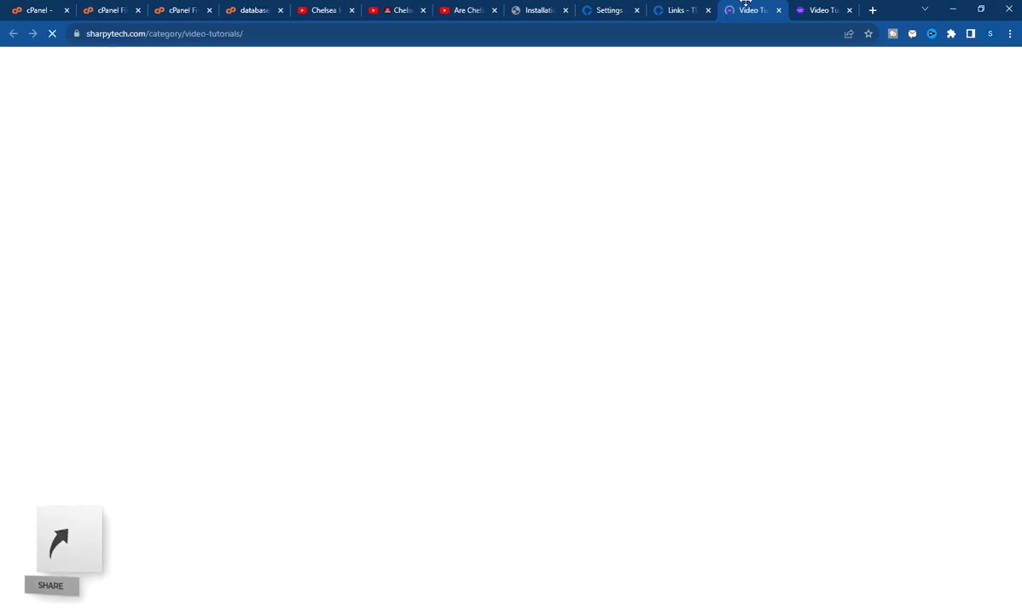
{"action": "left_click", "coordinate": [778, 10]}
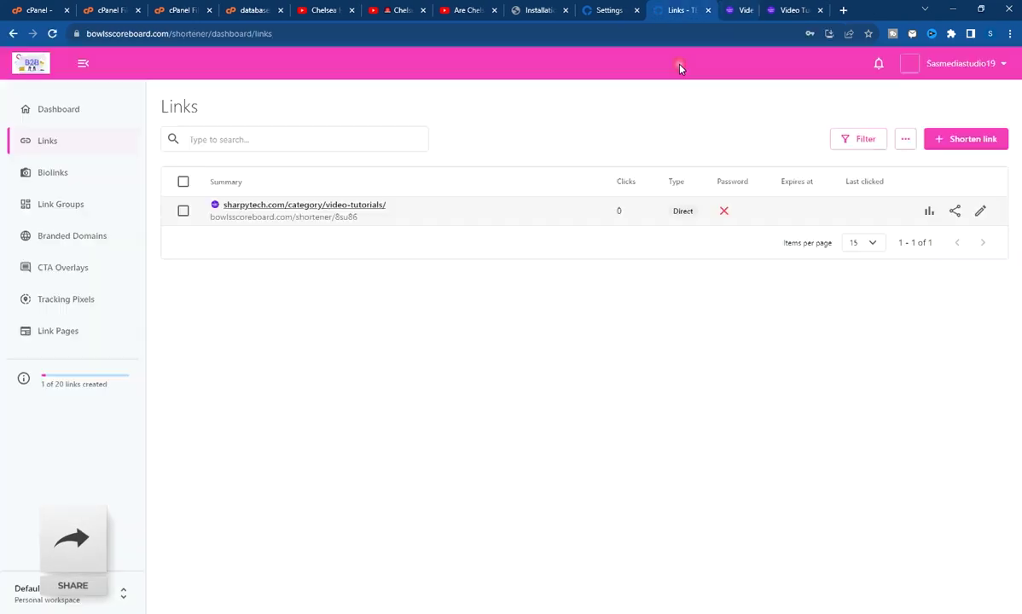
{"action": "left_click", "coordinate": [298, 218]}
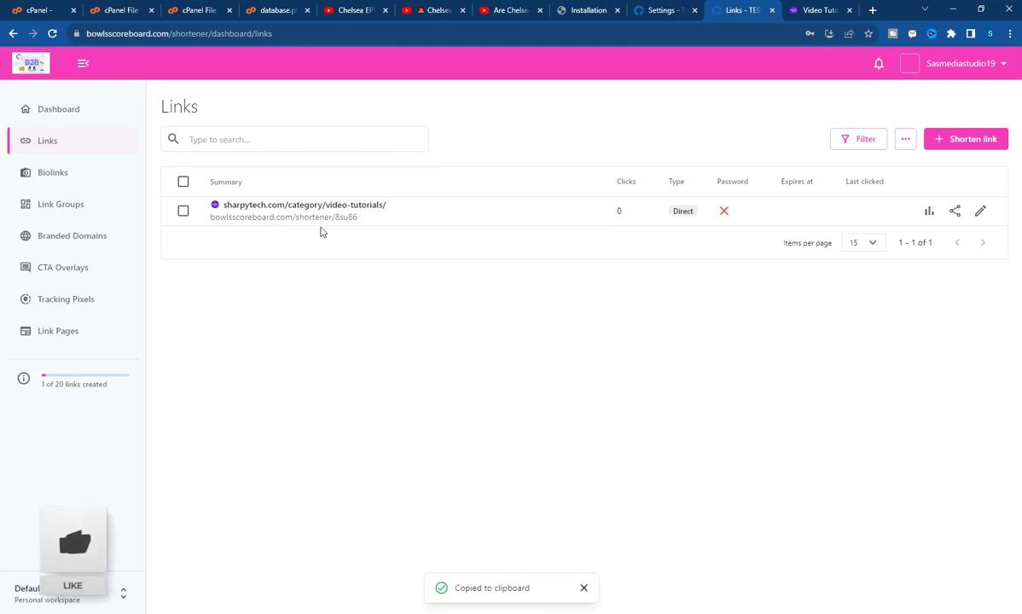
Select the new link and review its short URL in the edit dialog without changes
{"action": "left_click", "coordinate": [183, 210]}
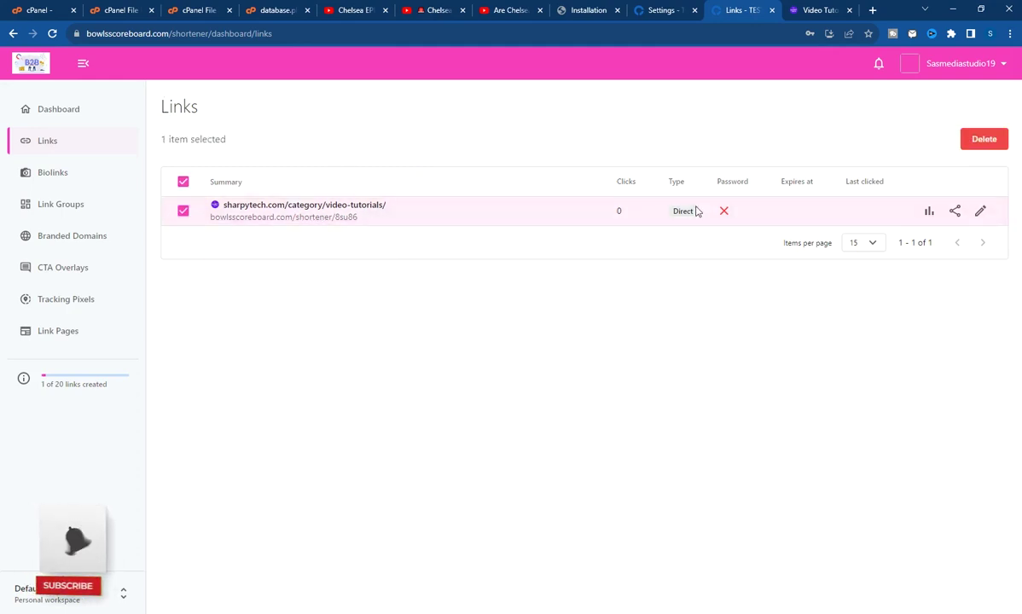
{"action": "left_click", "coordinate": [981, 211]}
{"action": "left_click_drag", "start_coordinate": [356, 272], "coordinate": [532, 273]}
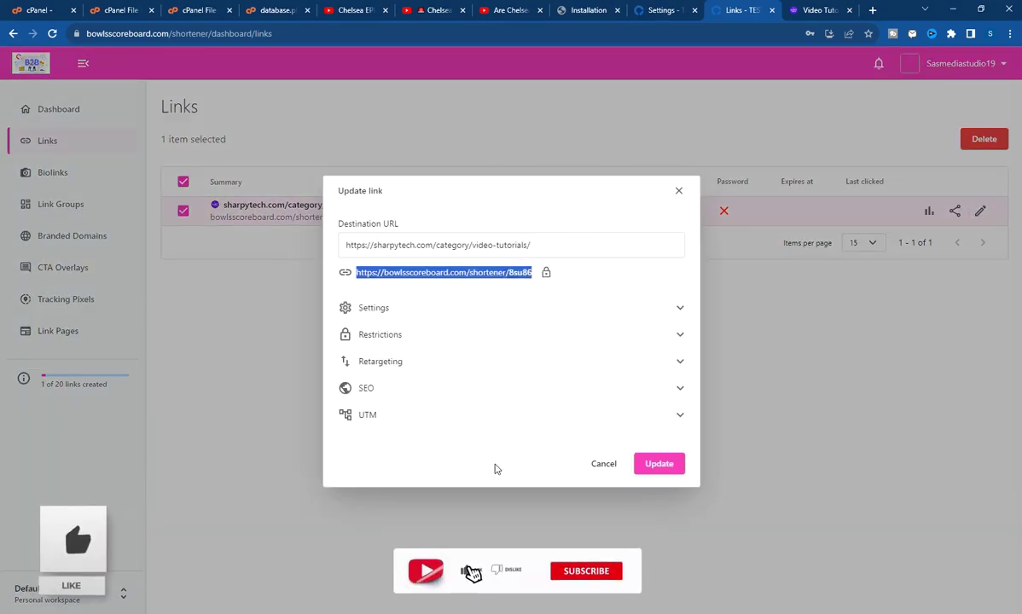
{"action": "left_click", "coordinate": [422, 534]}
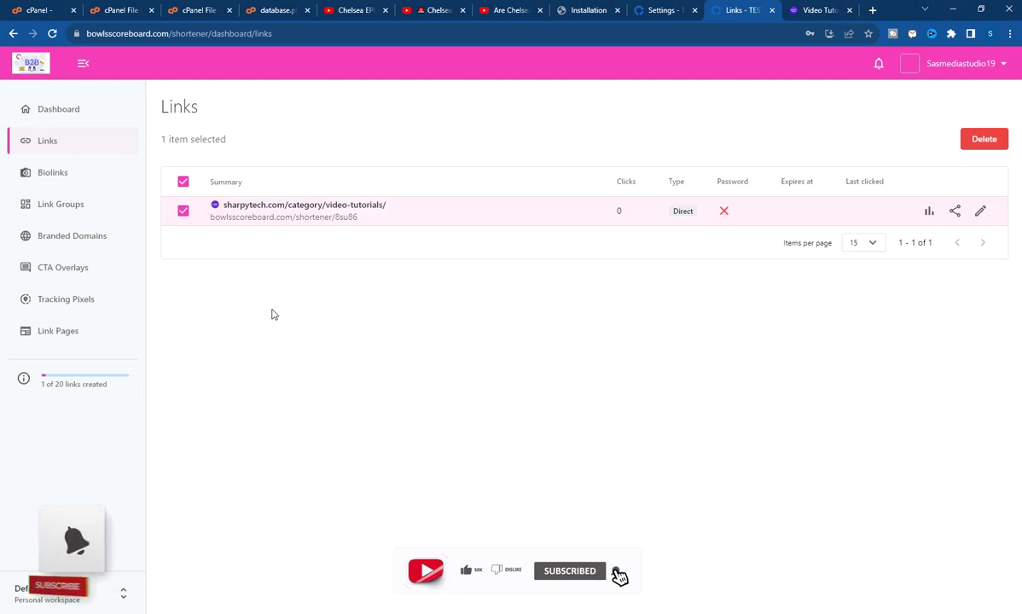